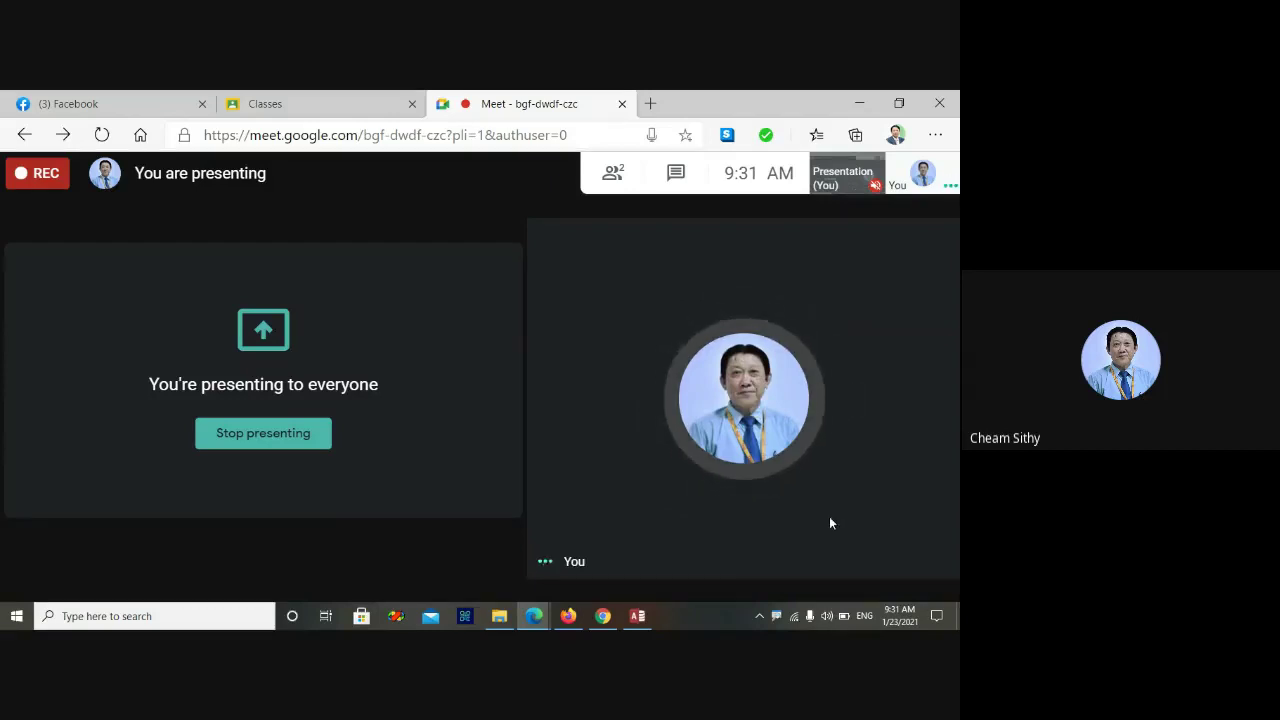
# Switch to Access, close the open database, and reopen BankingSystem.accdb from the Prom15 > EClass > Demo folder in File Explorer
pyautogui.click(644, 619)
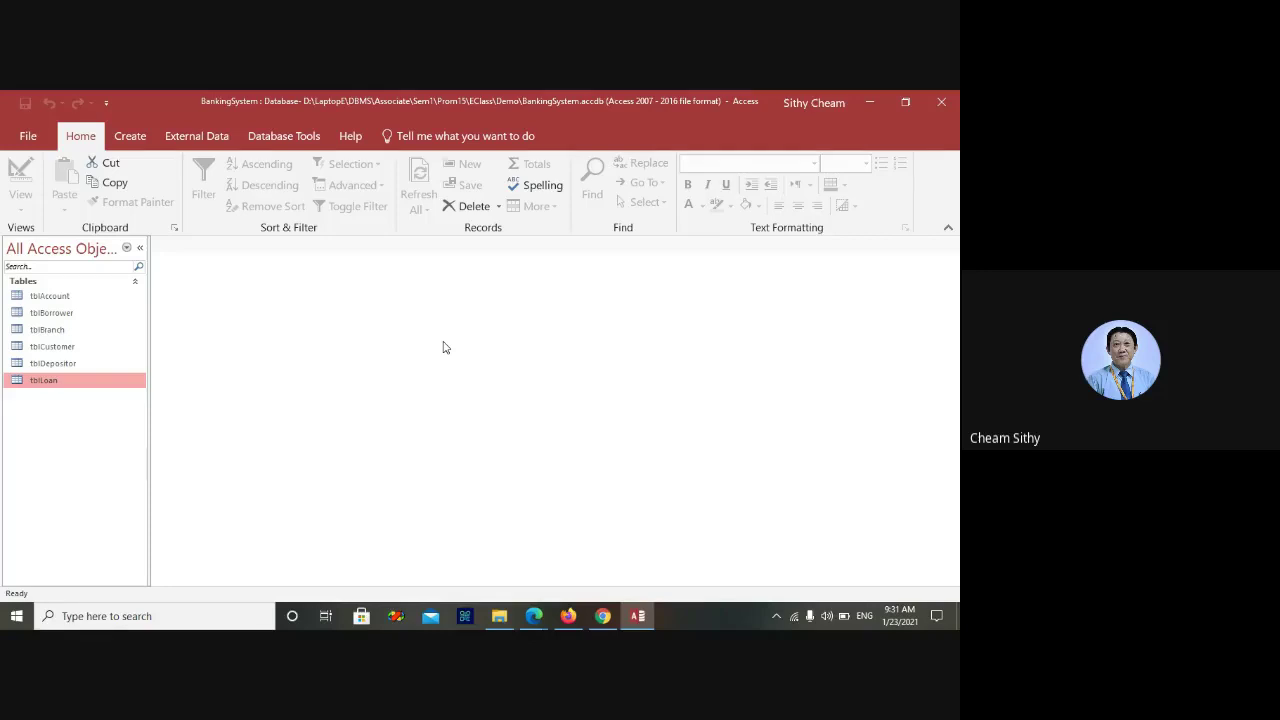
pyautogui.click(941, 103)
pyautogui.click(499, 616)
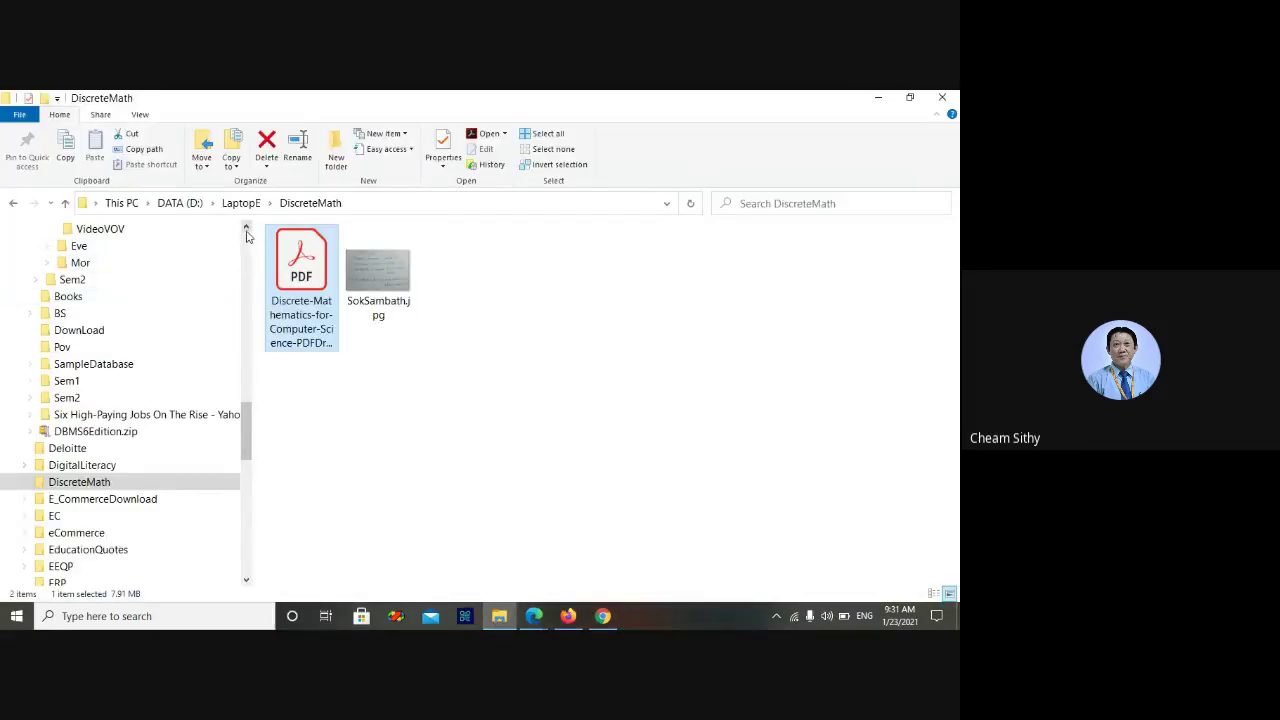
pyautogui.scroll(3, 247, 233)
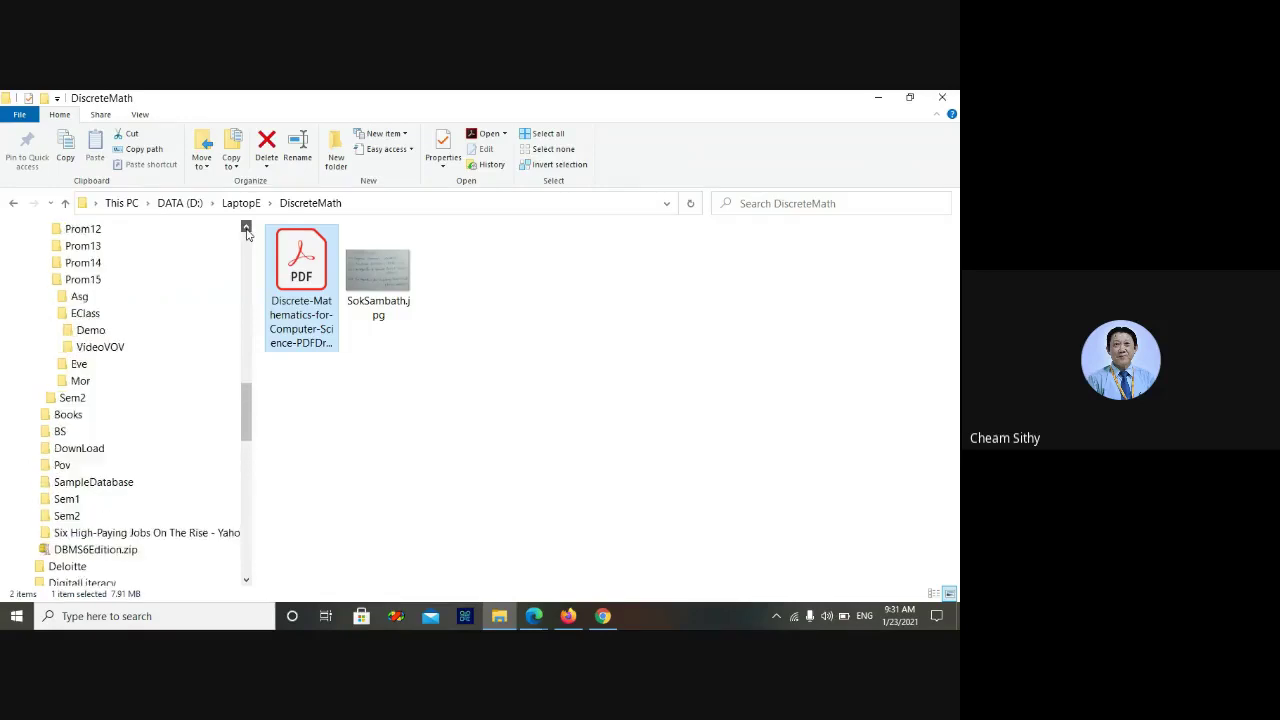
pyautogui.click(98, 340)
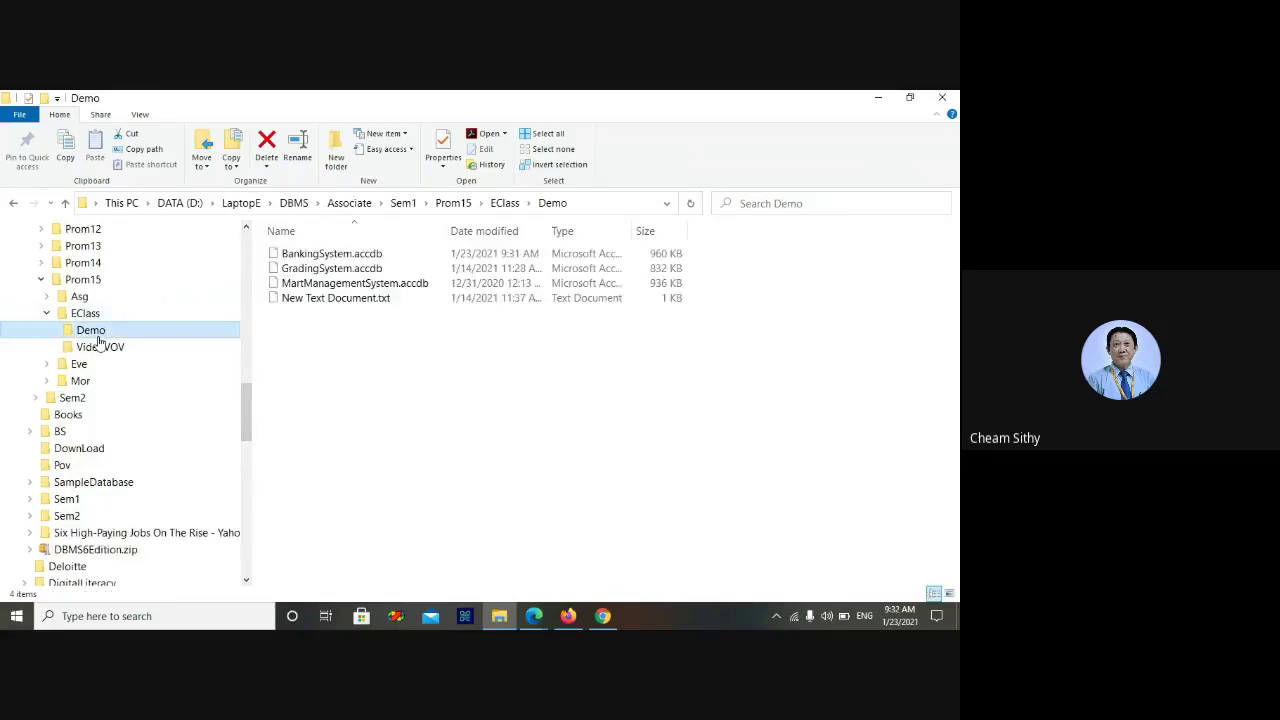
pyautogui.doubleClick(326, 257)
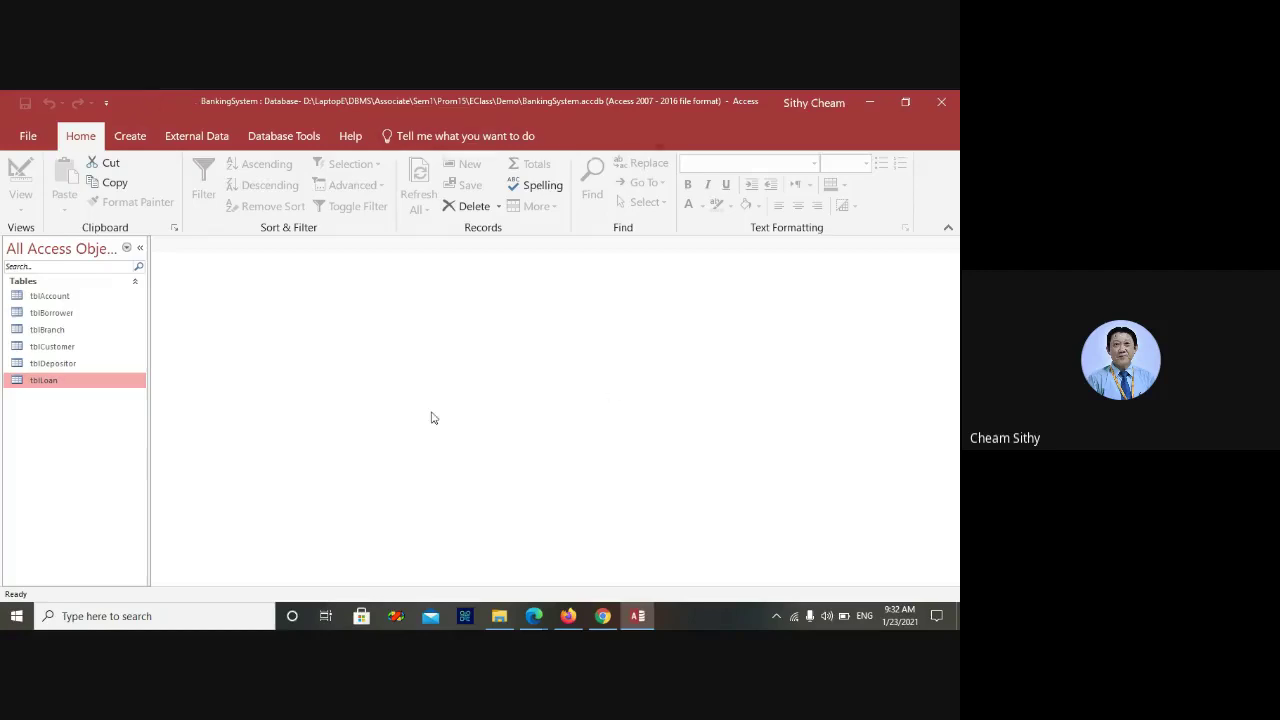
# Create a new query design without adding any tables and switch it to SQL View
pyautogui.click(132, 137)
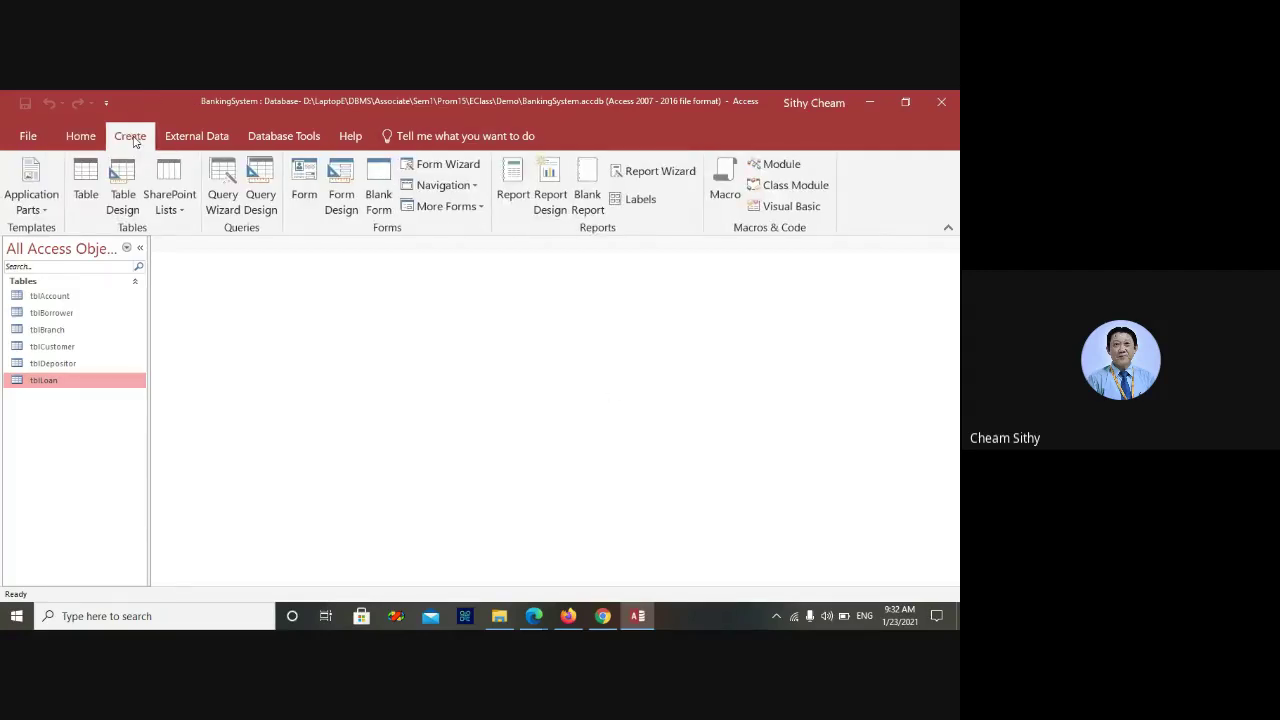
pyautogui.click(266, 183)
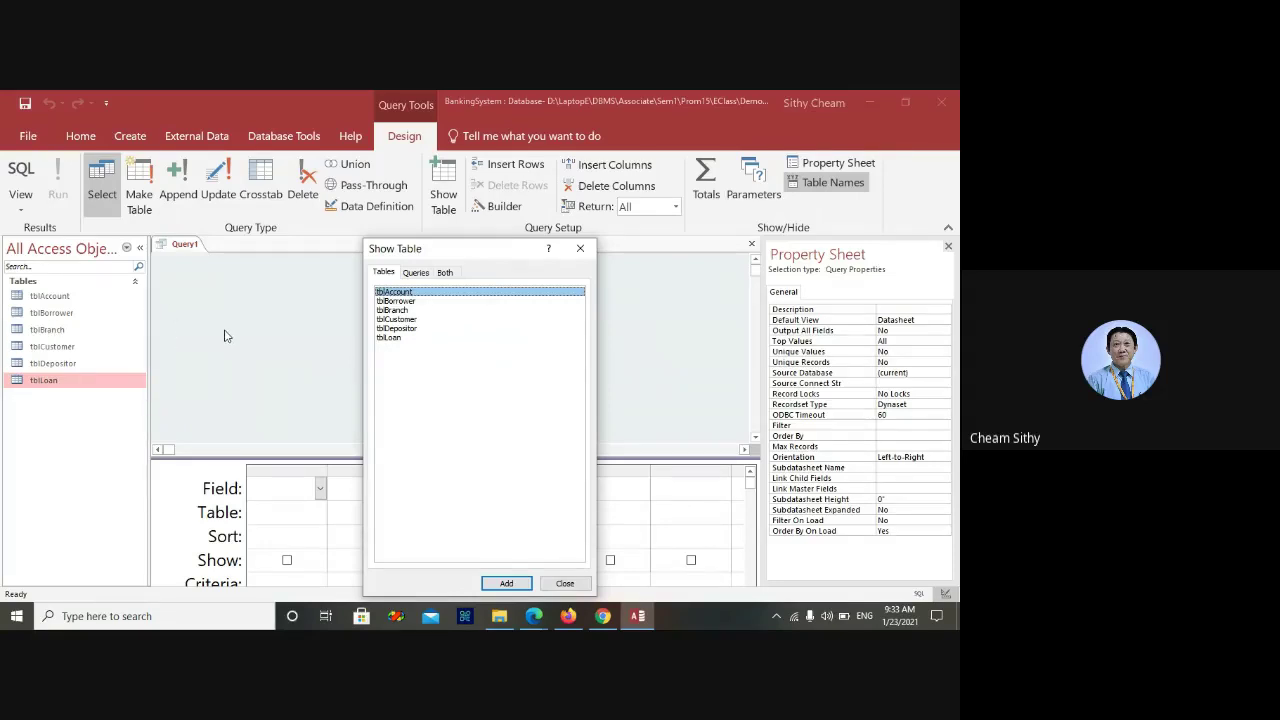
pyautogui.click(580, 250)
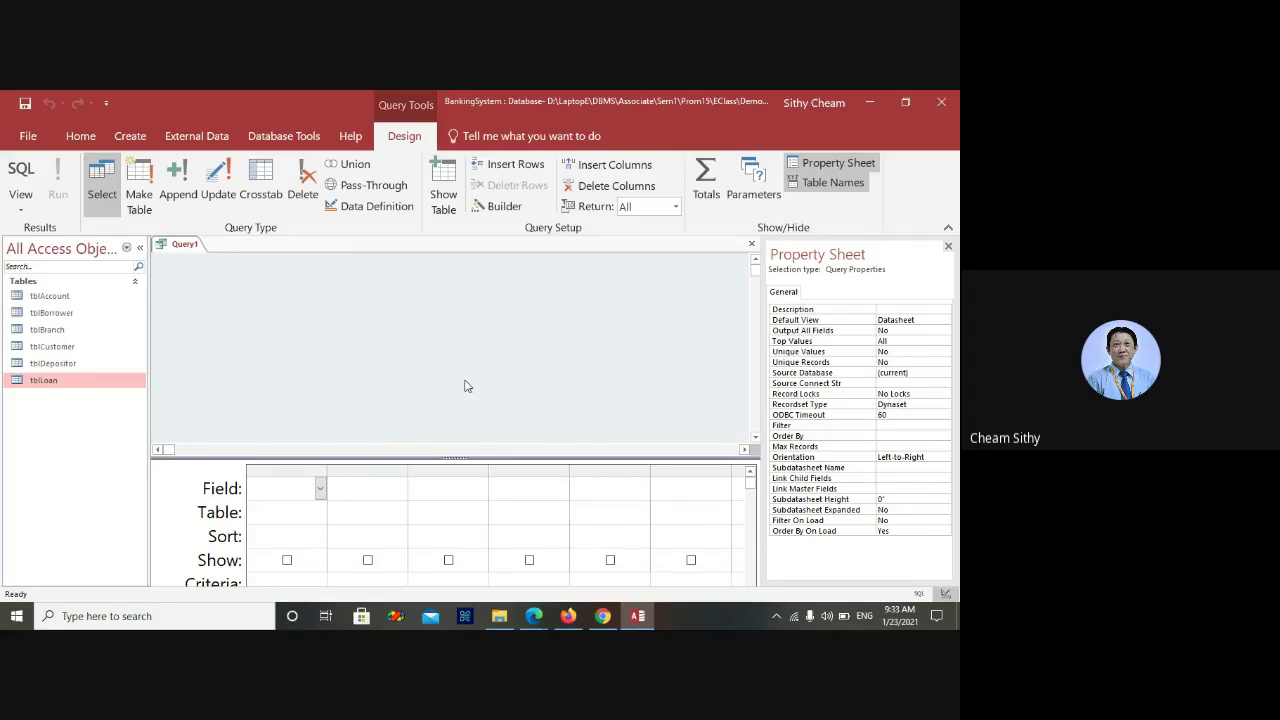
pyautogui.rightClick(377, 357)
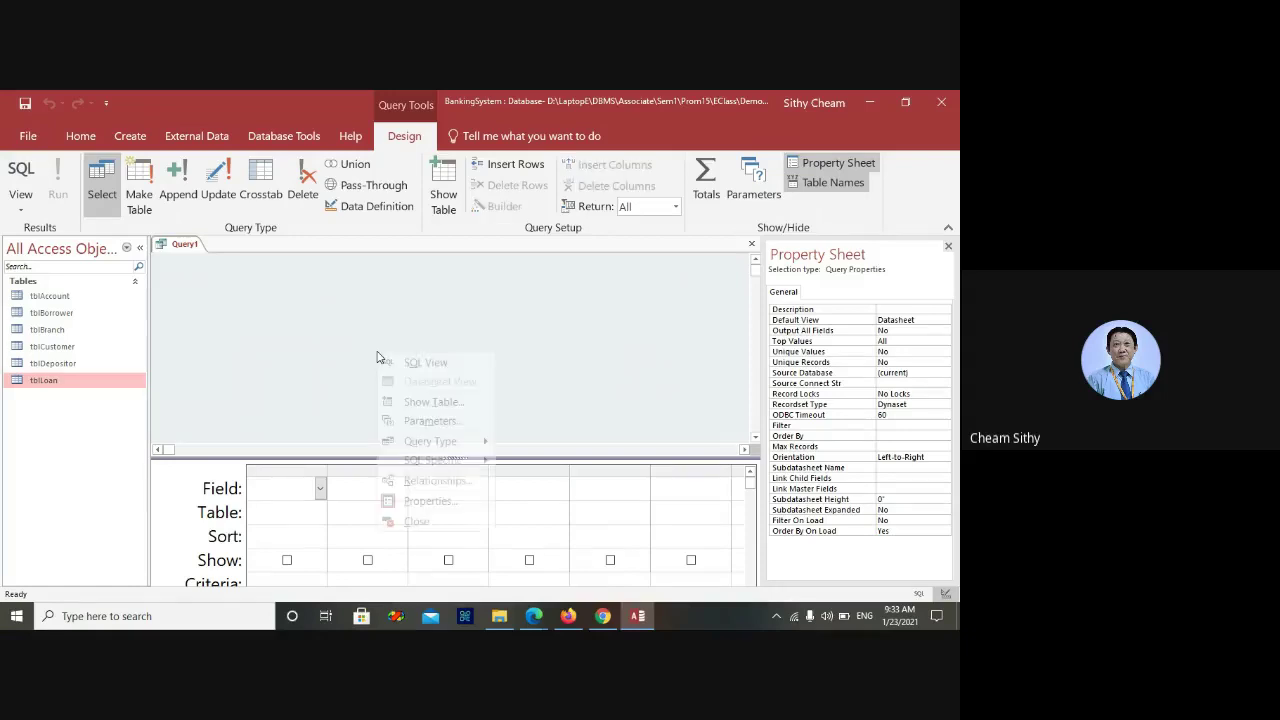
pyautogui.click(486, 309)
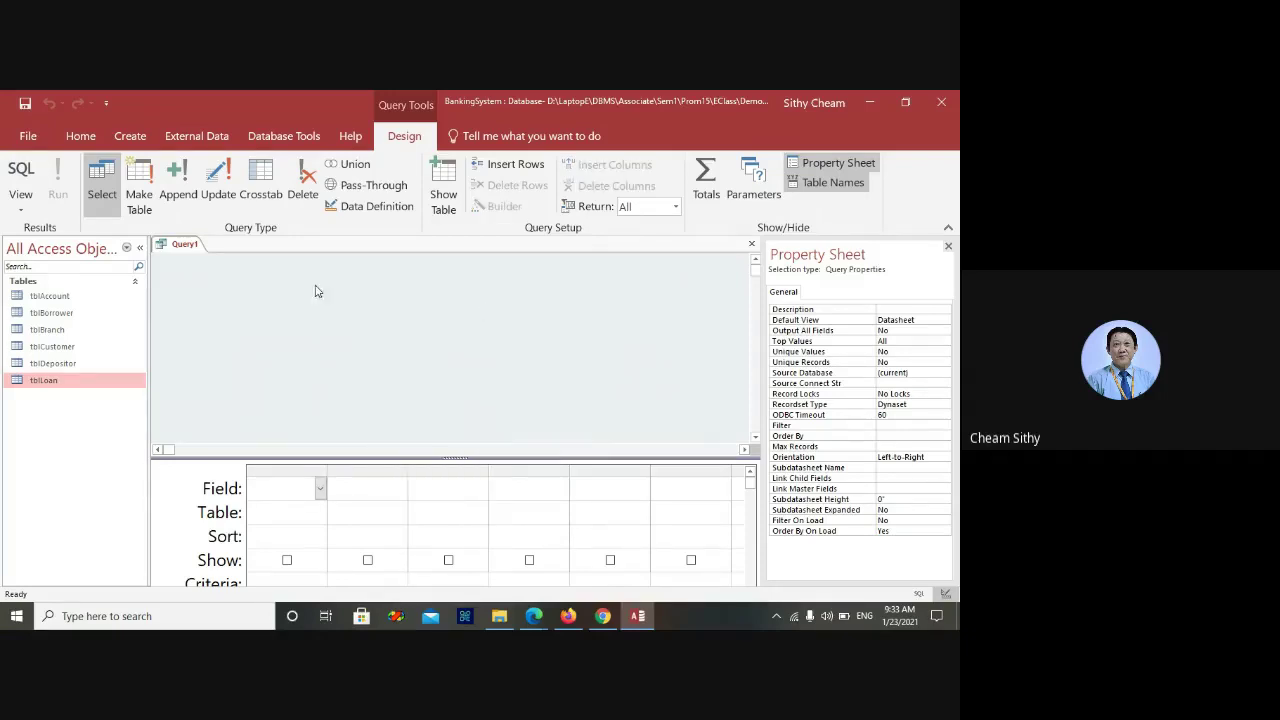
pyautogui.rightClick(375, 341)
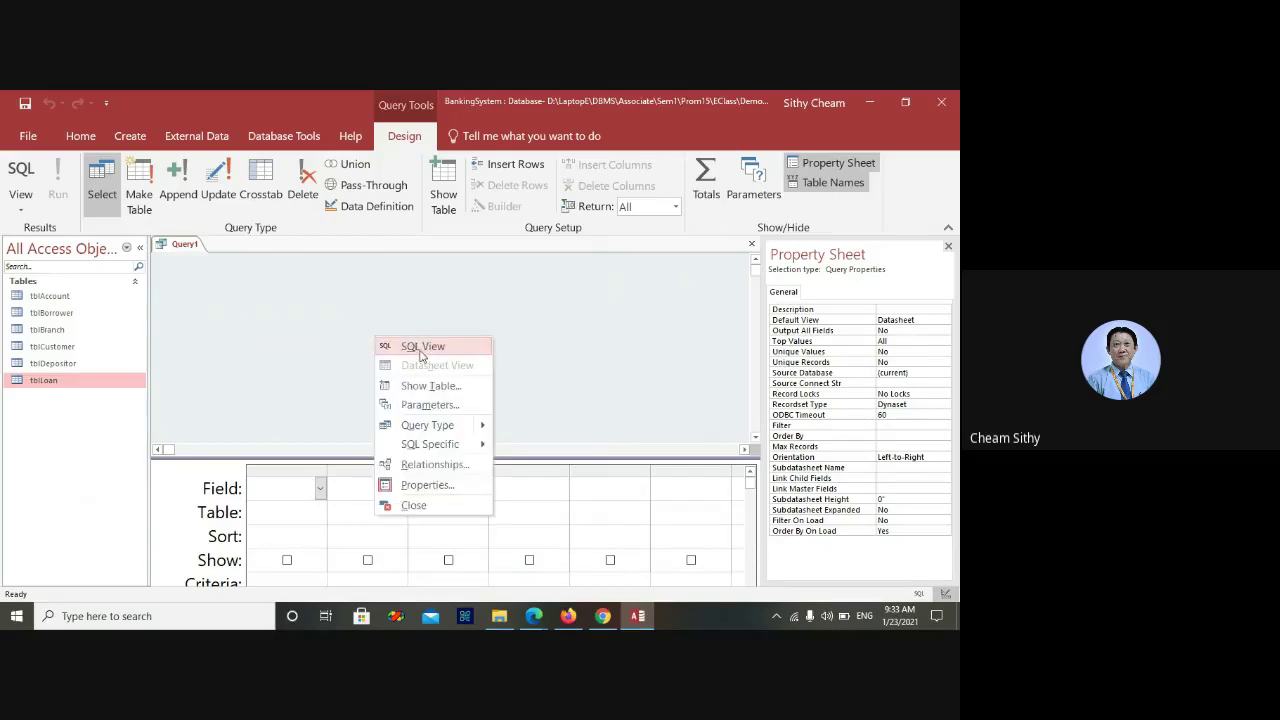
pyautogui.click(420, 350)
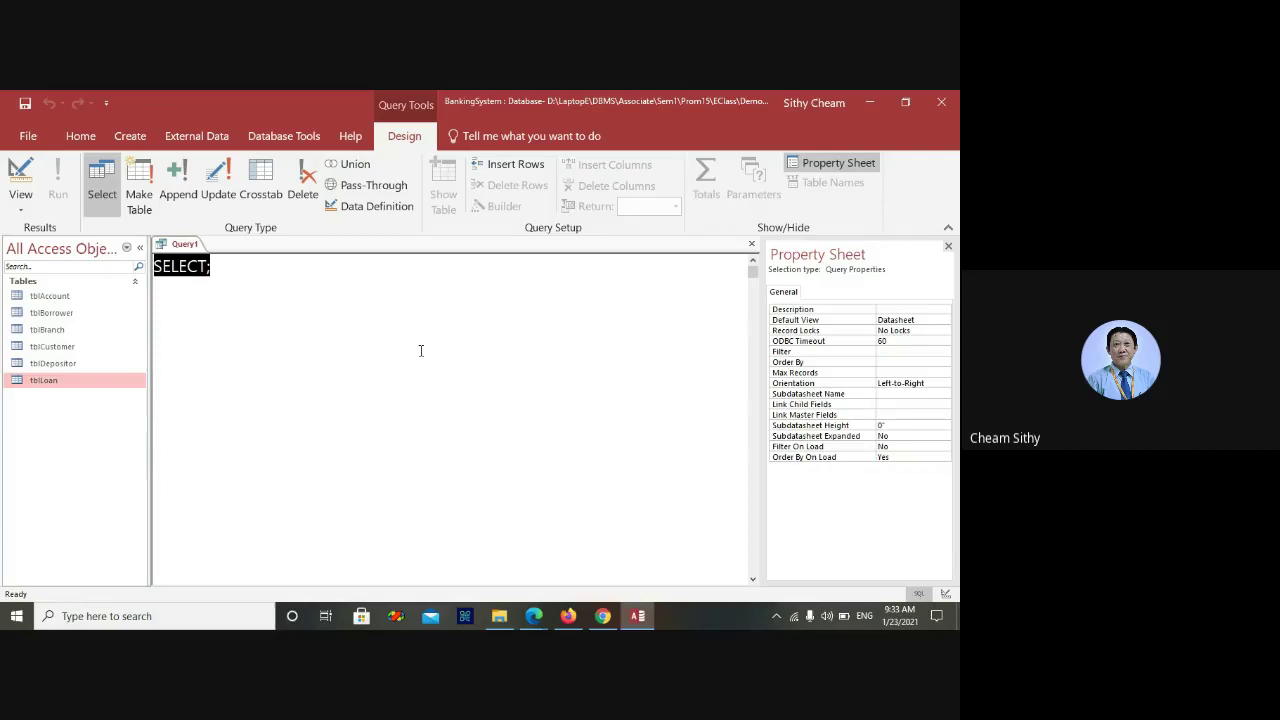
# Replace the default SQL statement with "Select Branch_Name, Balance From tblAccount"
pyautogui.write('Select')
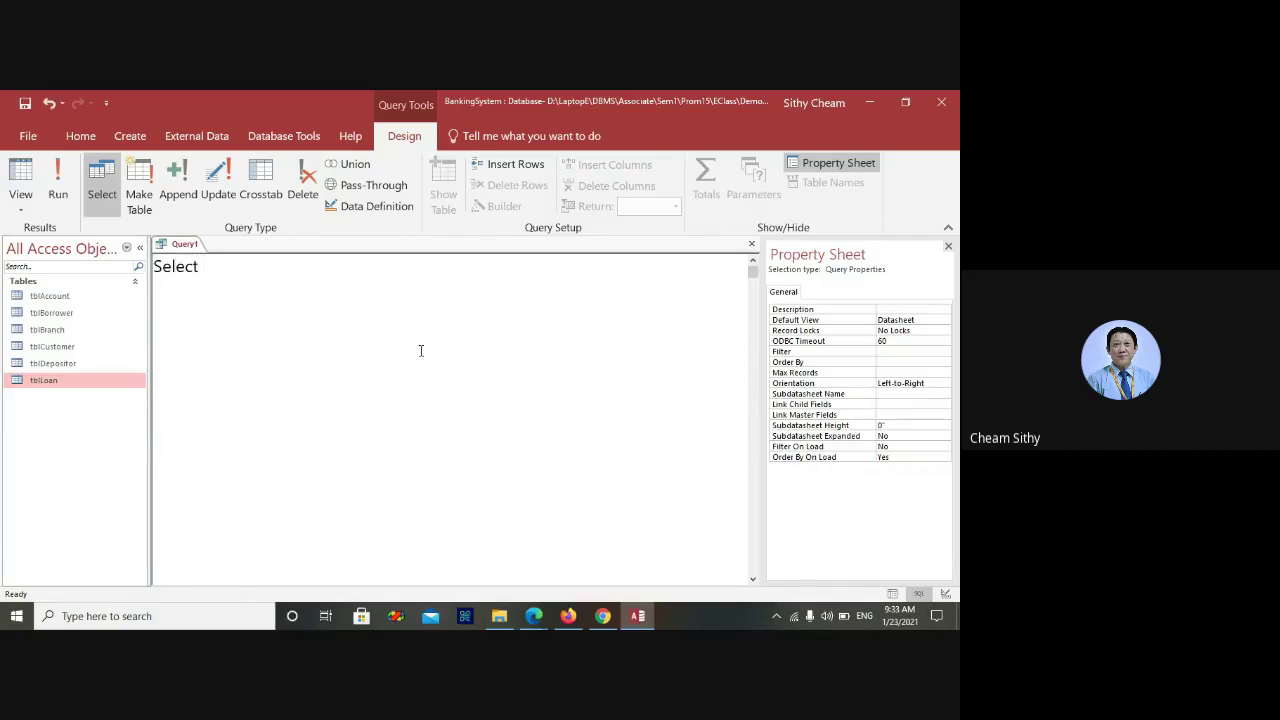
pyautogui.press('Return')
pyautogui.write('b')
pyautogui.press('BackSpace')
pyautogui.press('BackSpace')
pyautogui.write('Branch_Name, Balance ')
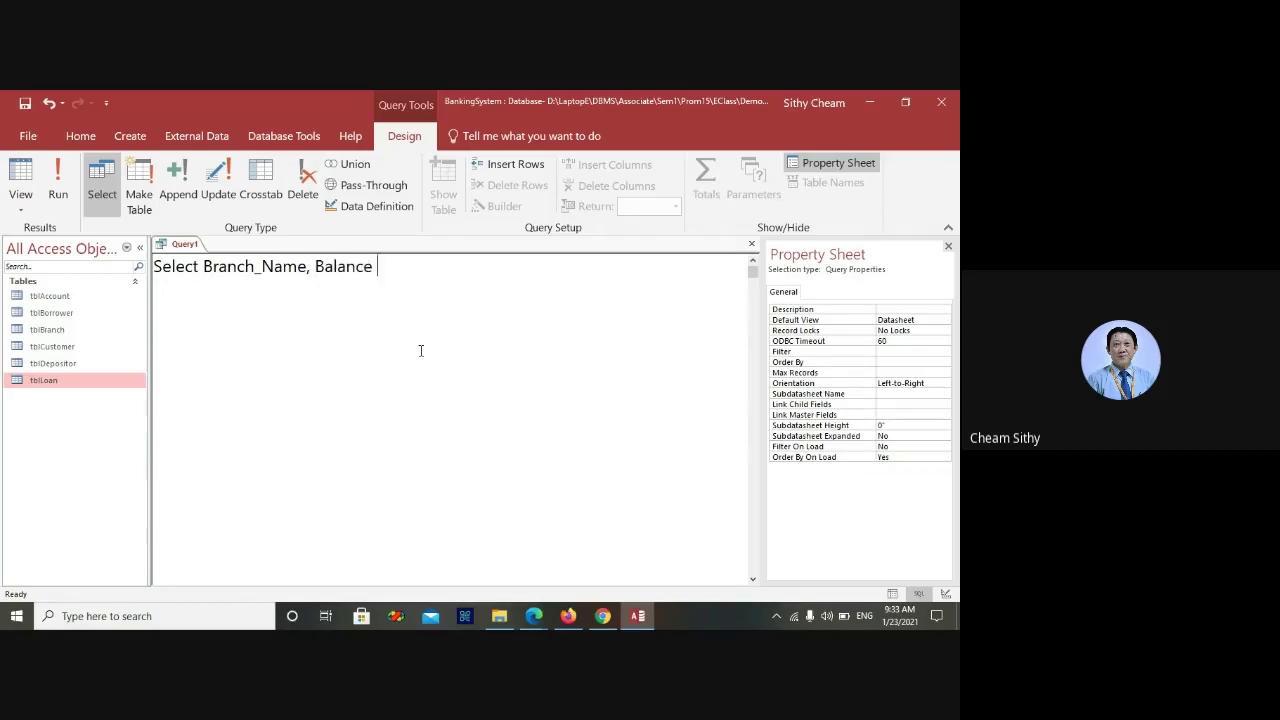
pyautogui.write('From tblAccount')
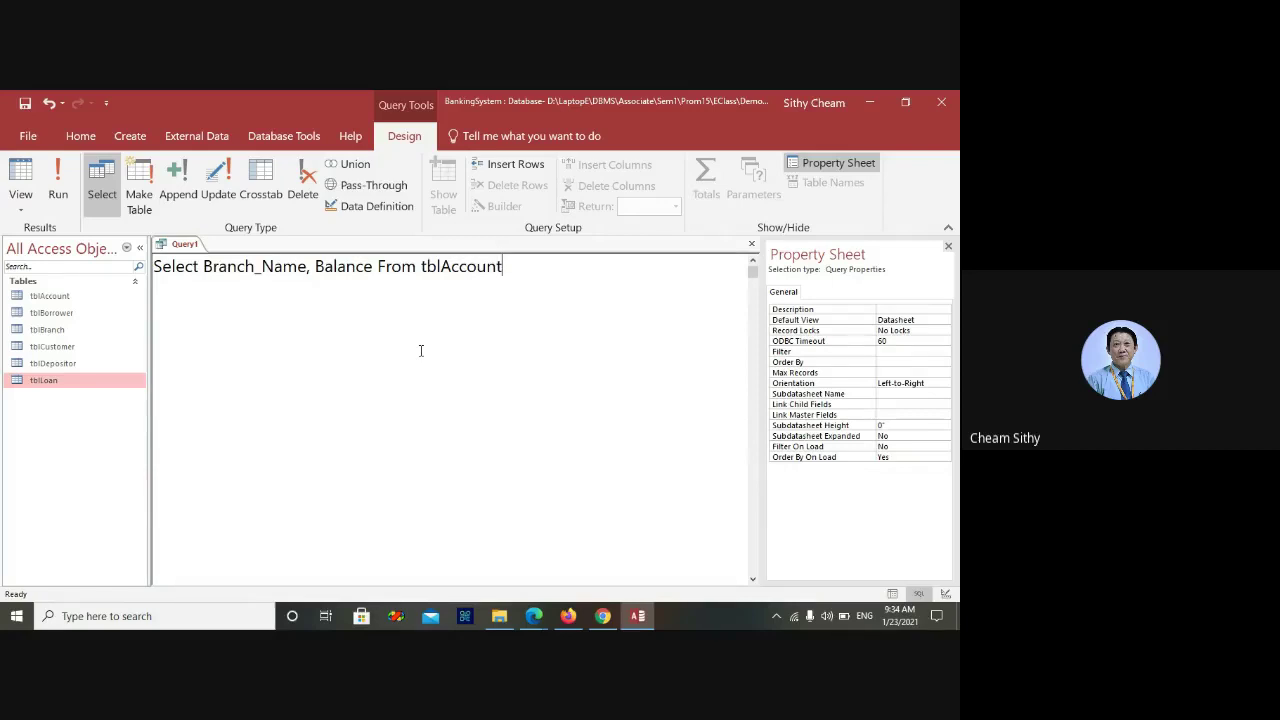
# Add the condition "Where Balance>3500" on a second line of the SQL statement
pyautogui.press('Return')
pyautogui.write('Where')
pyautogui.write('Balance')
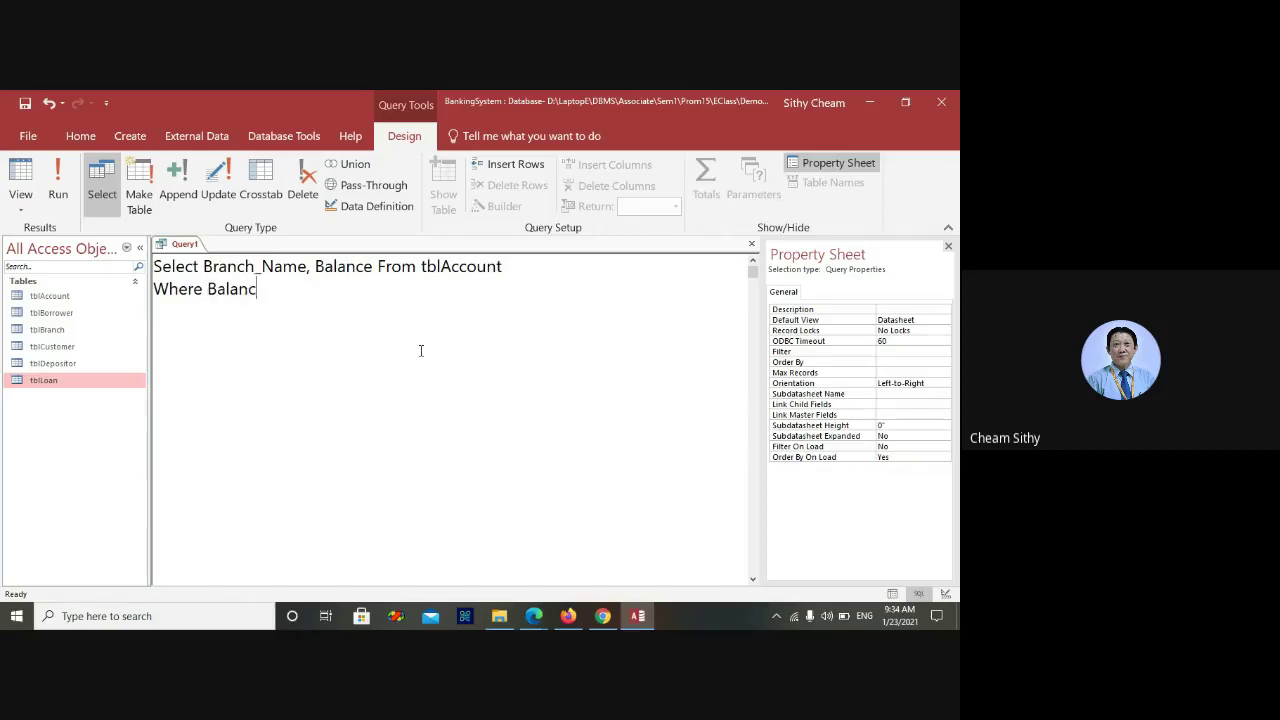
pyautogui.write('>3500')
# Open the tblAccount table to examine its branch and balance records, and close it again
pyautogui.click(53, 297)
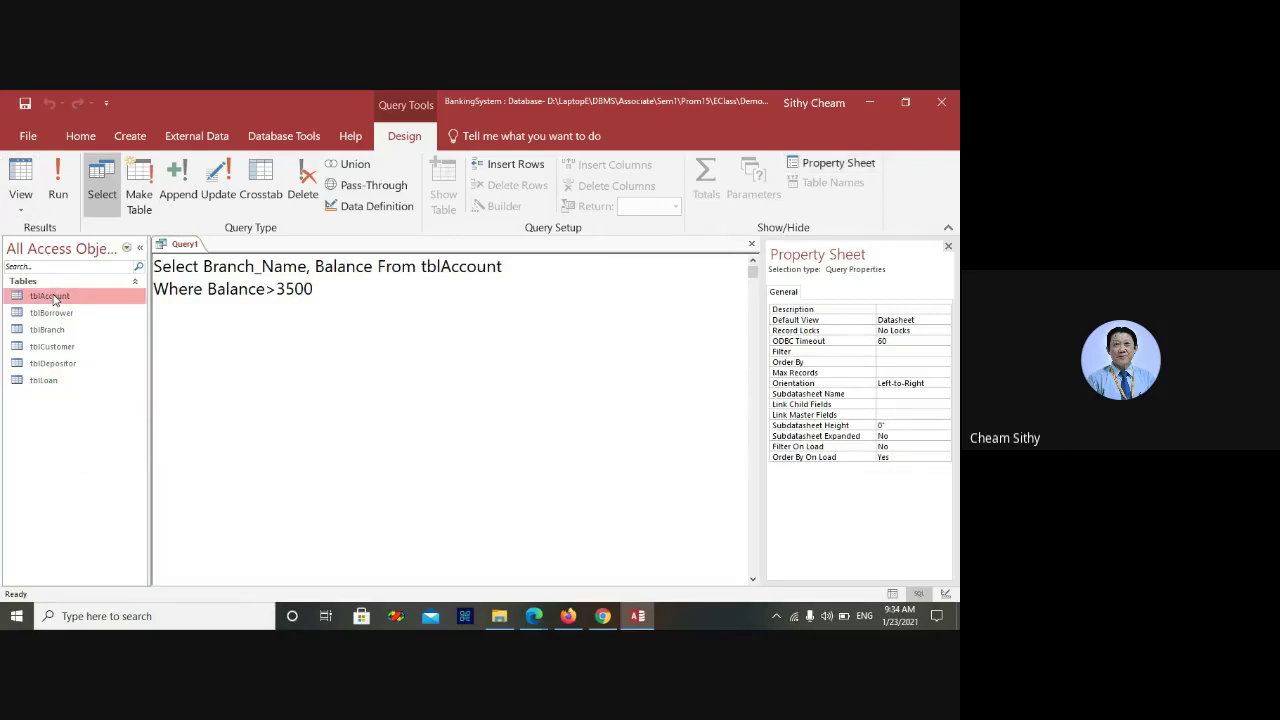
pyautogui.doubleClick(53, 296)
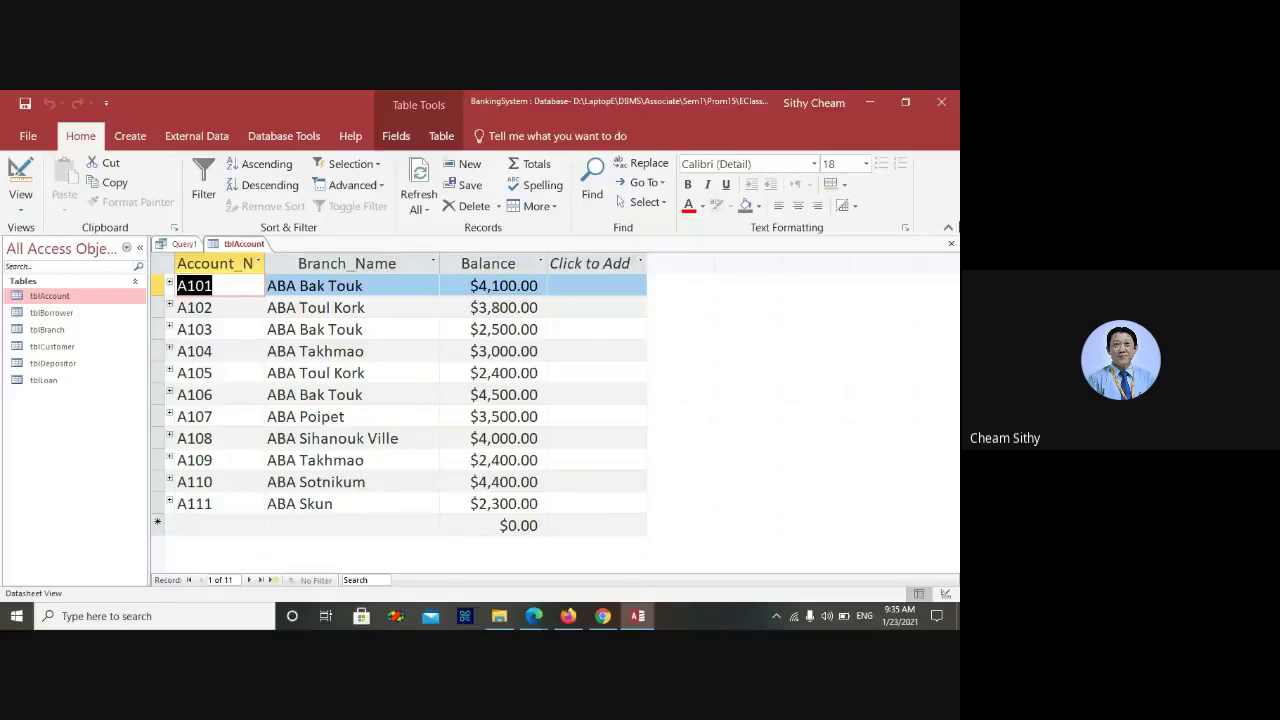
pyautogui.click(951, 245)
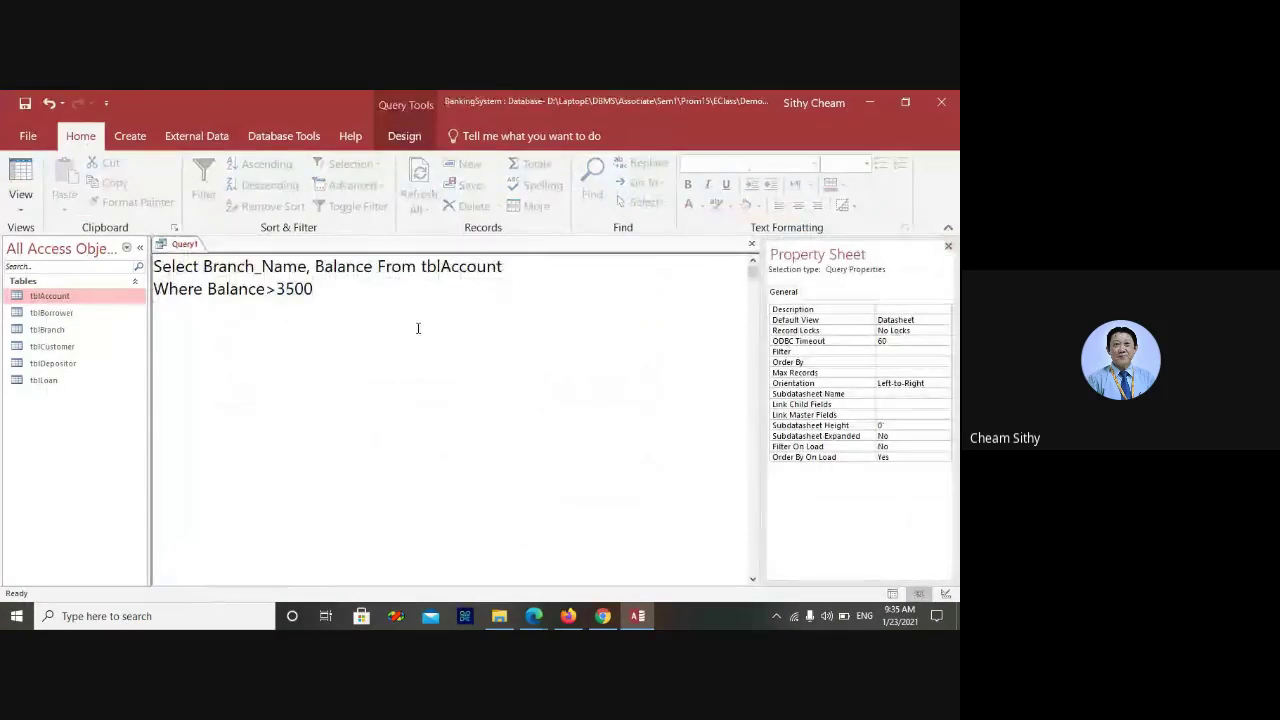
# Run the query that selects accounts with a balance above 3500
pyautogui.click(403, 138)
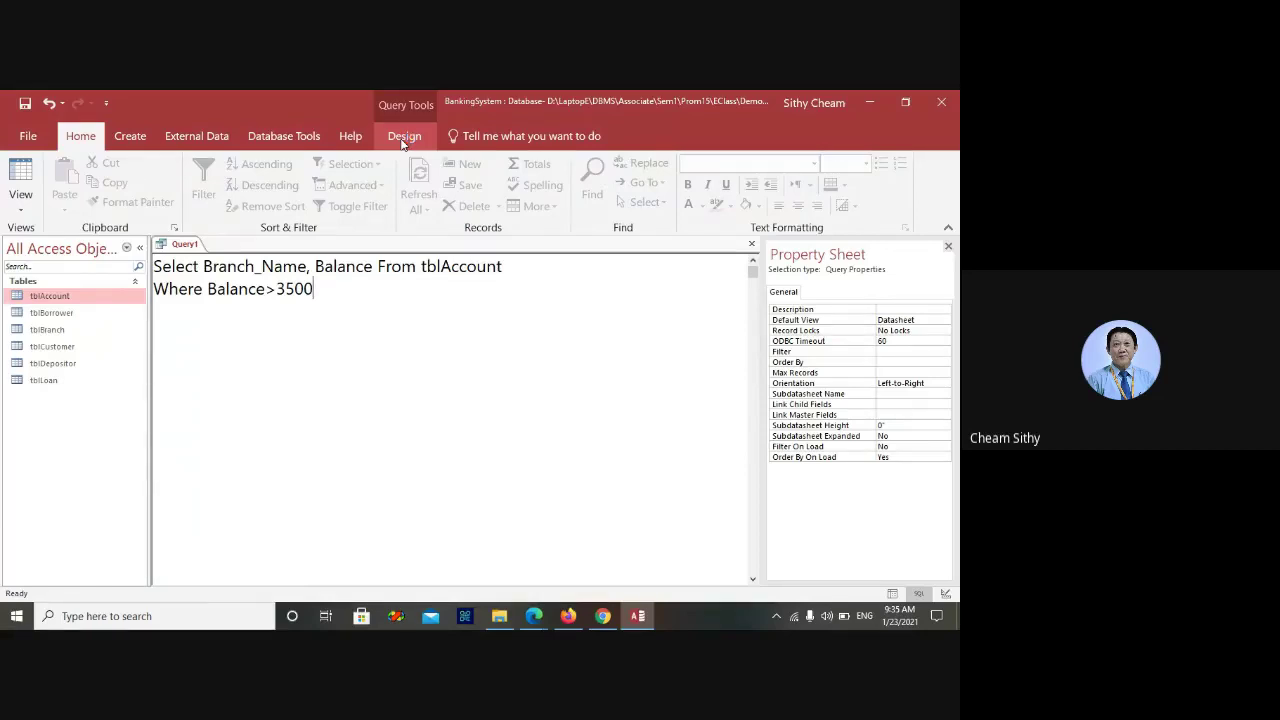
pyautogui.click(404, 137)
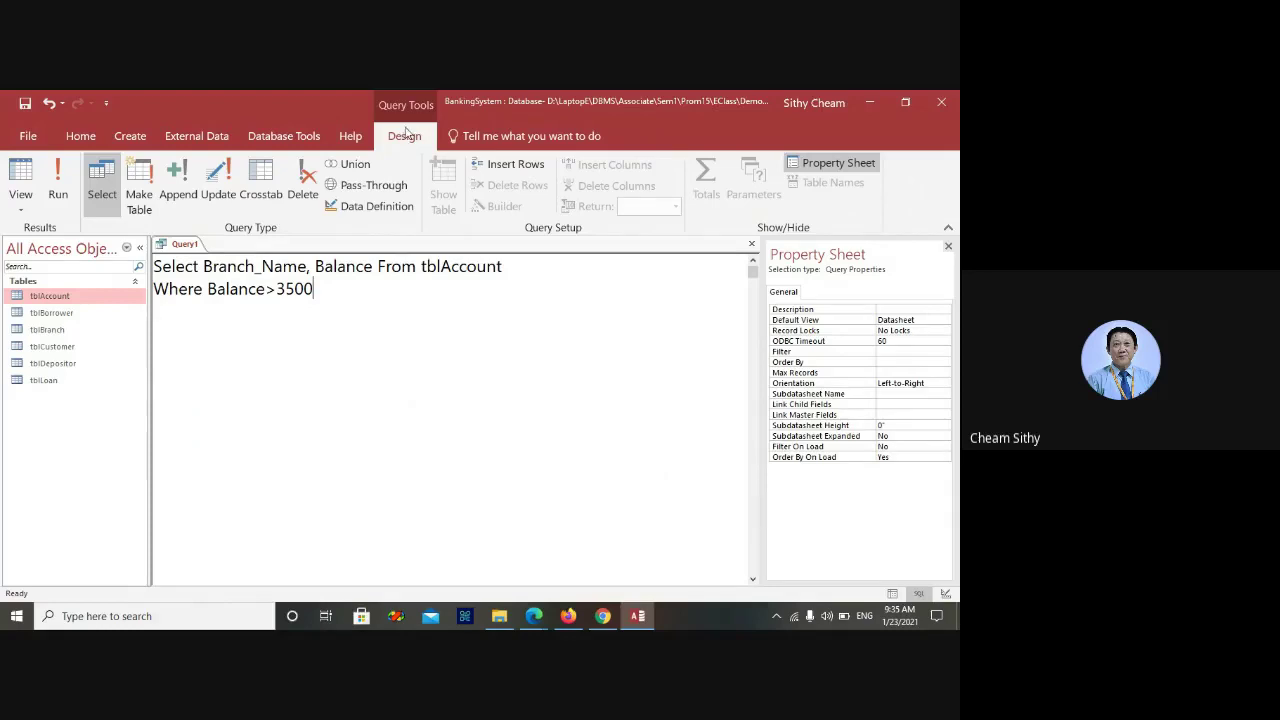
pyautogui.click(57, 190)
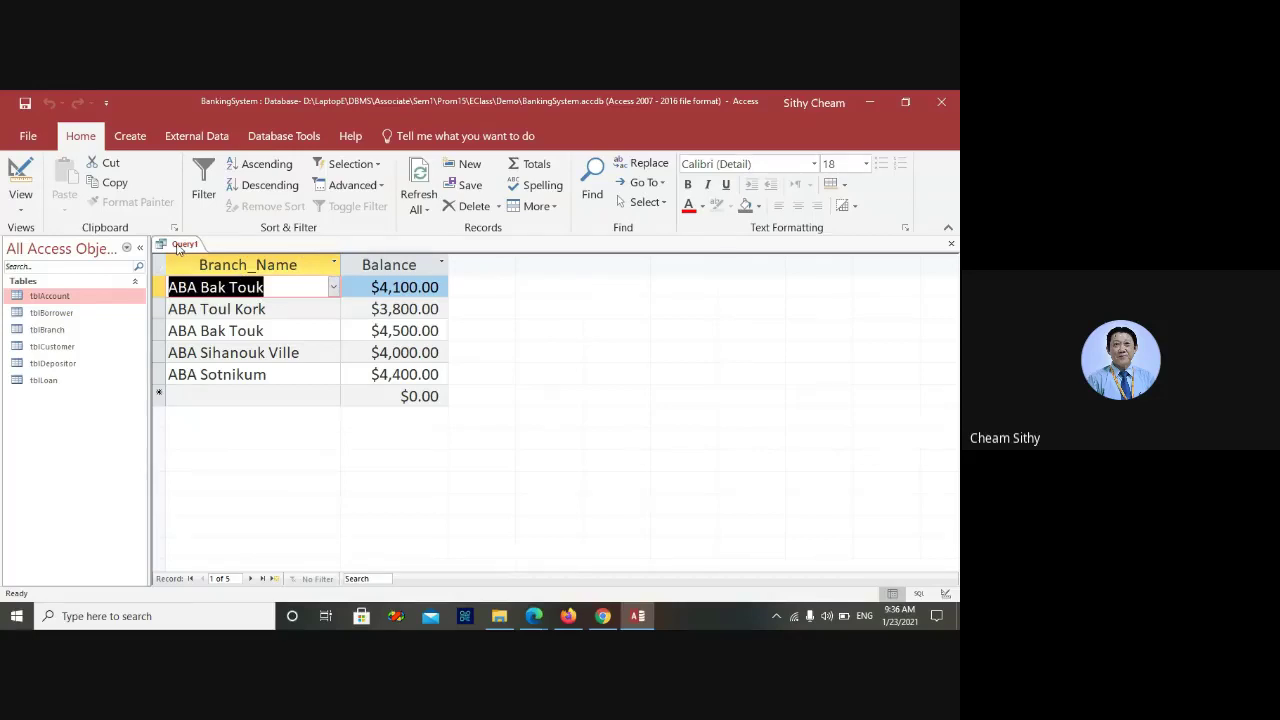
# Change the query's SQL condition to Balance>=3500, rerun it, and select the balance of the ABA Poipet record
pyautogui.rightClick(178, 247)
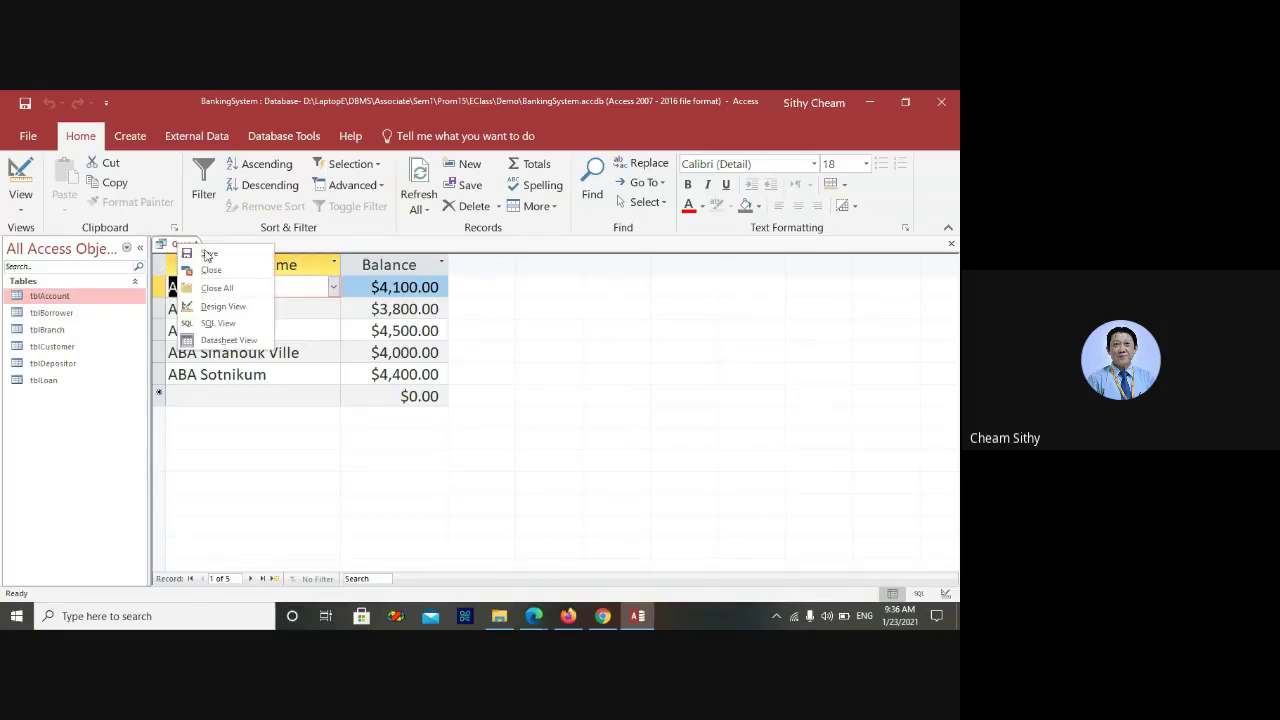
pyautogui.click(214, 322)
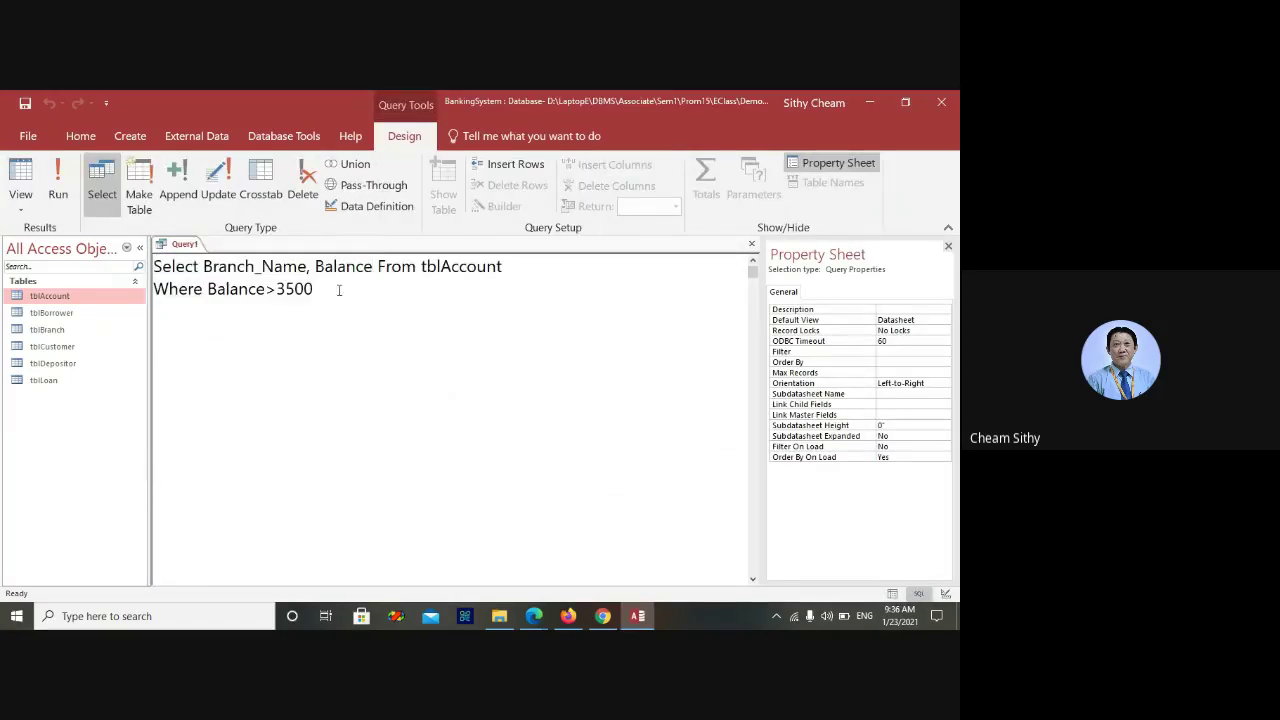
pyautogui.click(276, 289)
pyautogui.write('=')
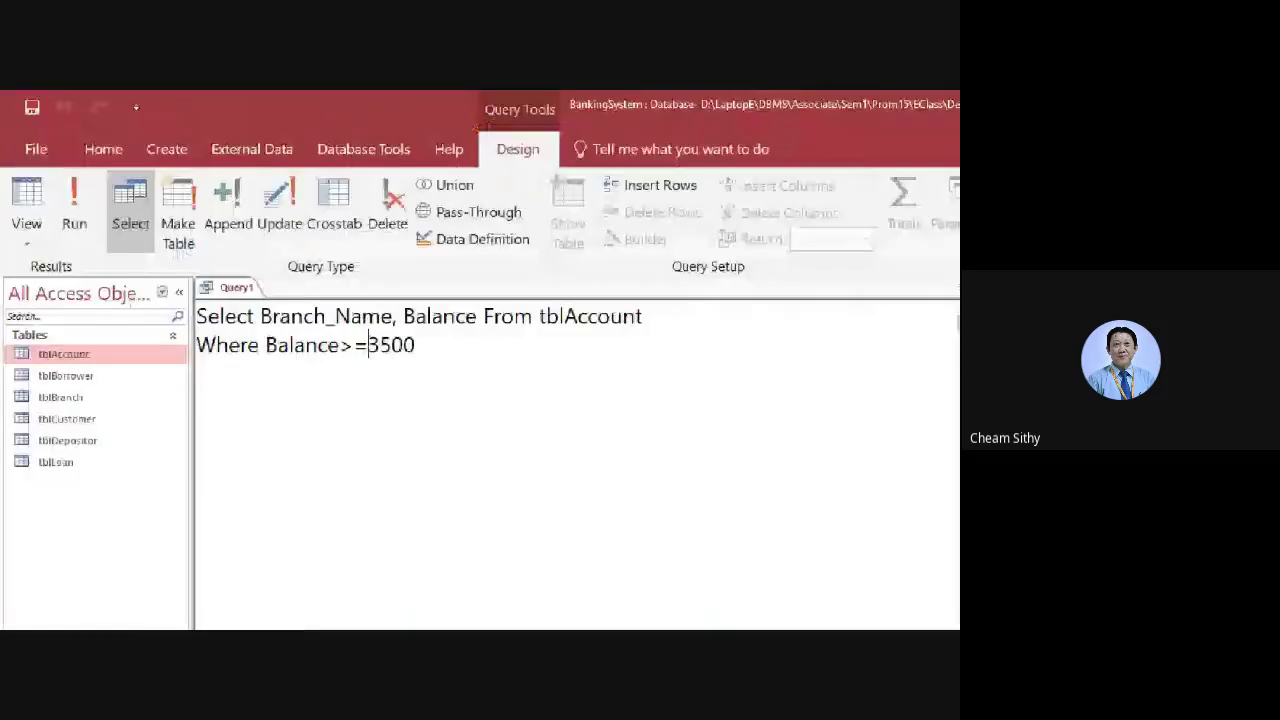
pyautogui.click(80, 190)
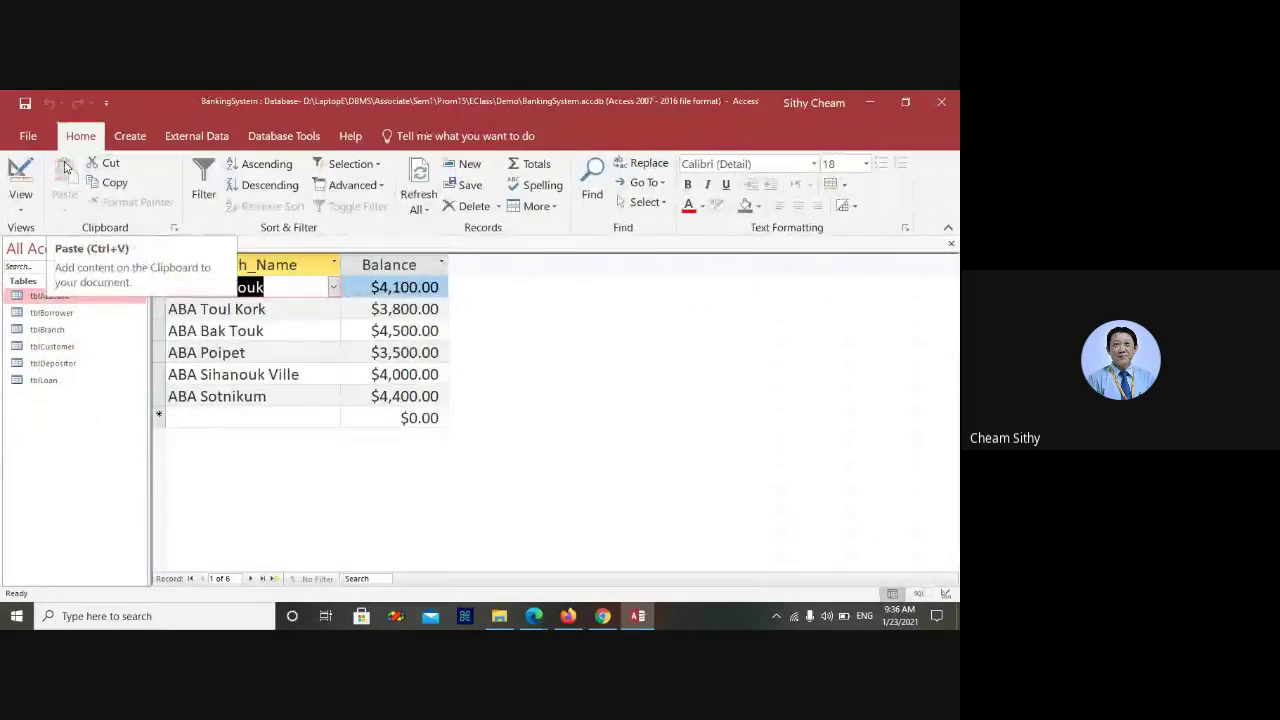
pyautogui.click(405, 350)
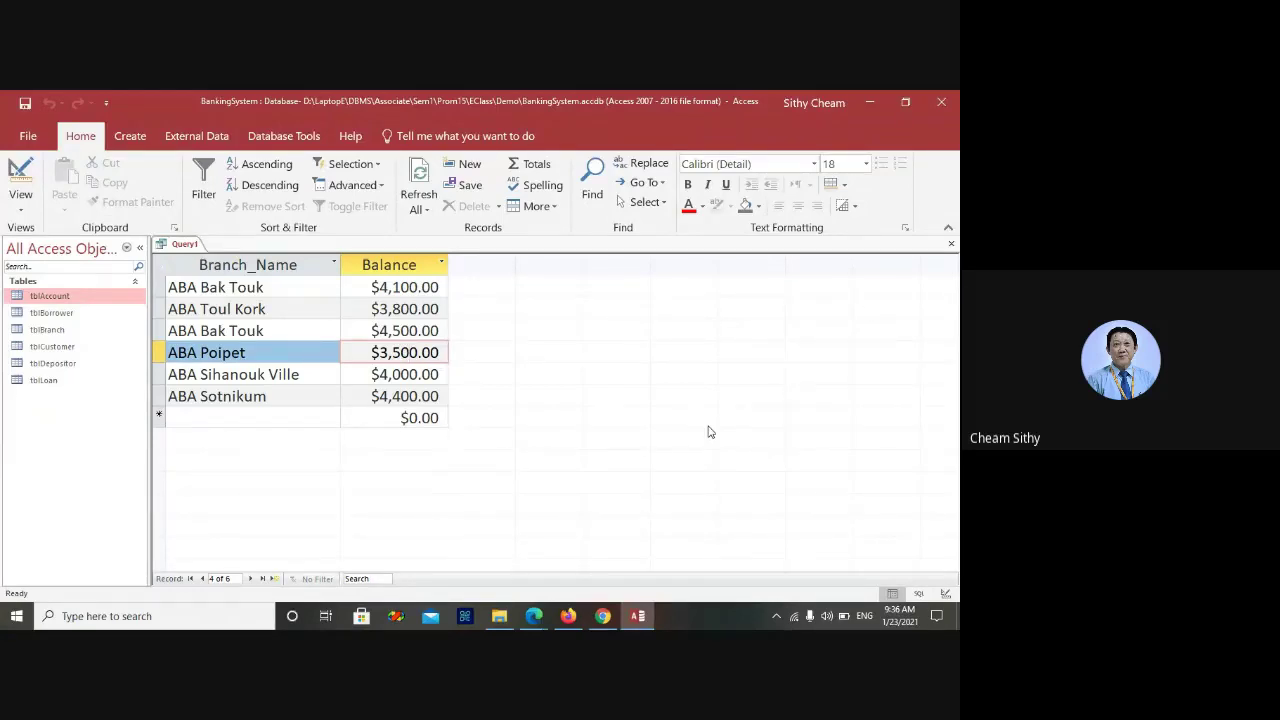
# Save the query as qryBal>=3500 and close its datasheet
pyautogui.hotkey('ctrl', 's')
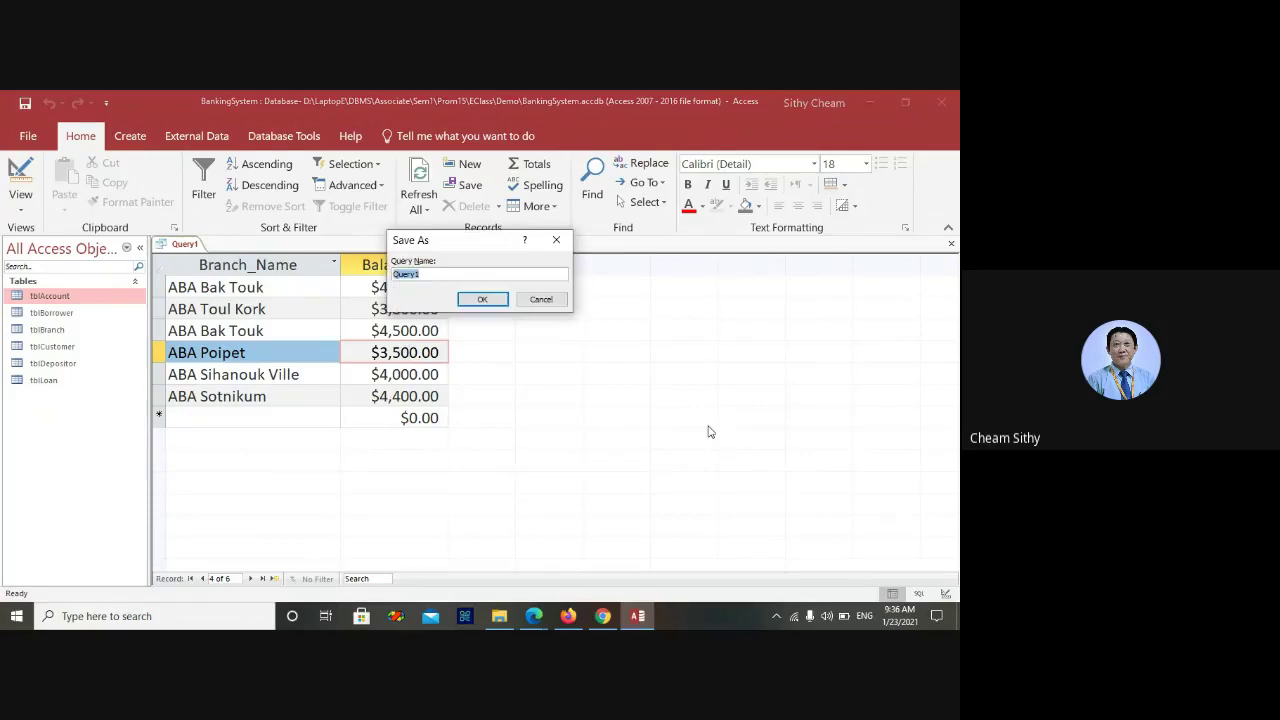
pyautogui.write('qryBal>')
pyautogui.write('3500')
pyautogui.press('Left')
pyautogui.press('Left')
pyautogui.press('Left')
pyautogui.write('=')
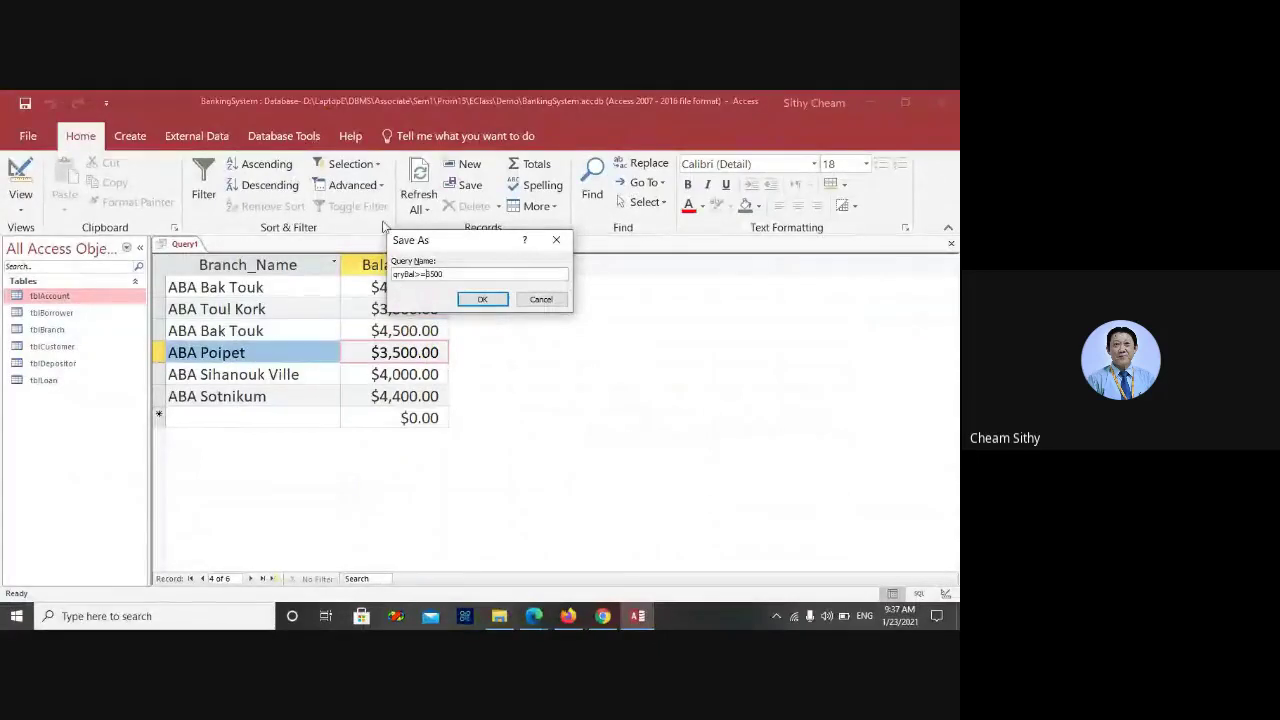
pyautogui.click(482, 300)
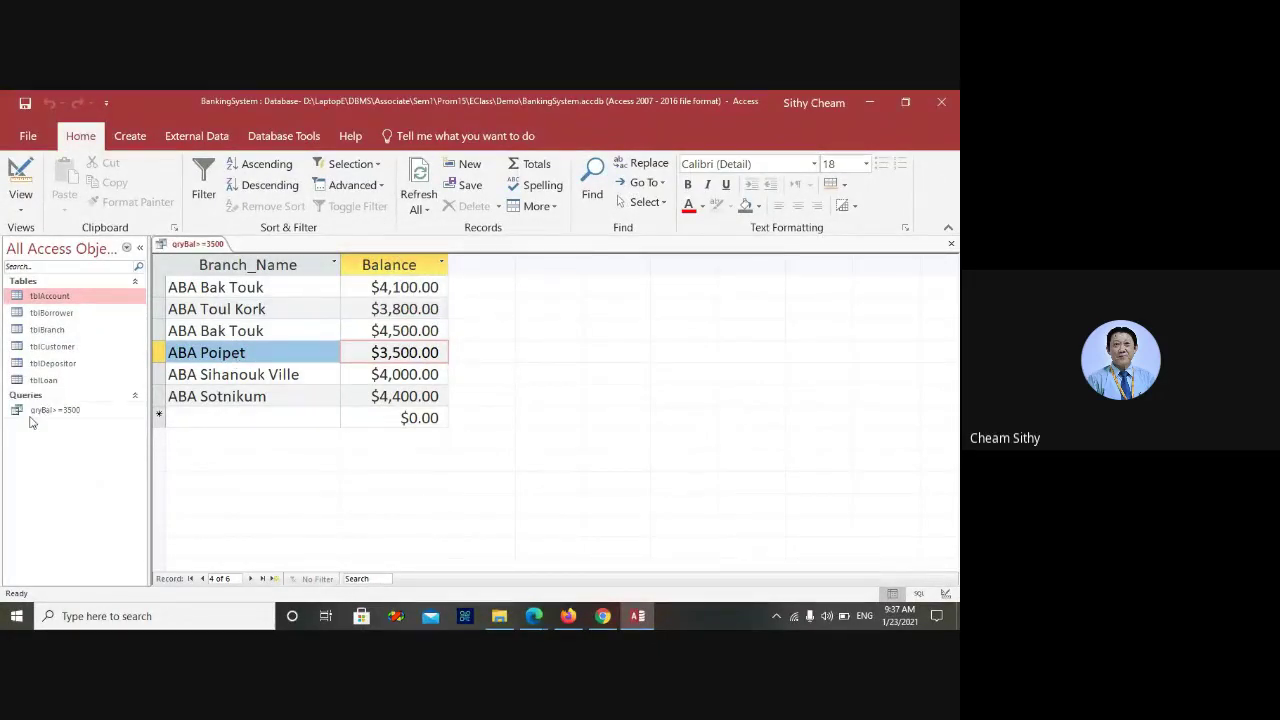
pyautogui.click(30, 415)
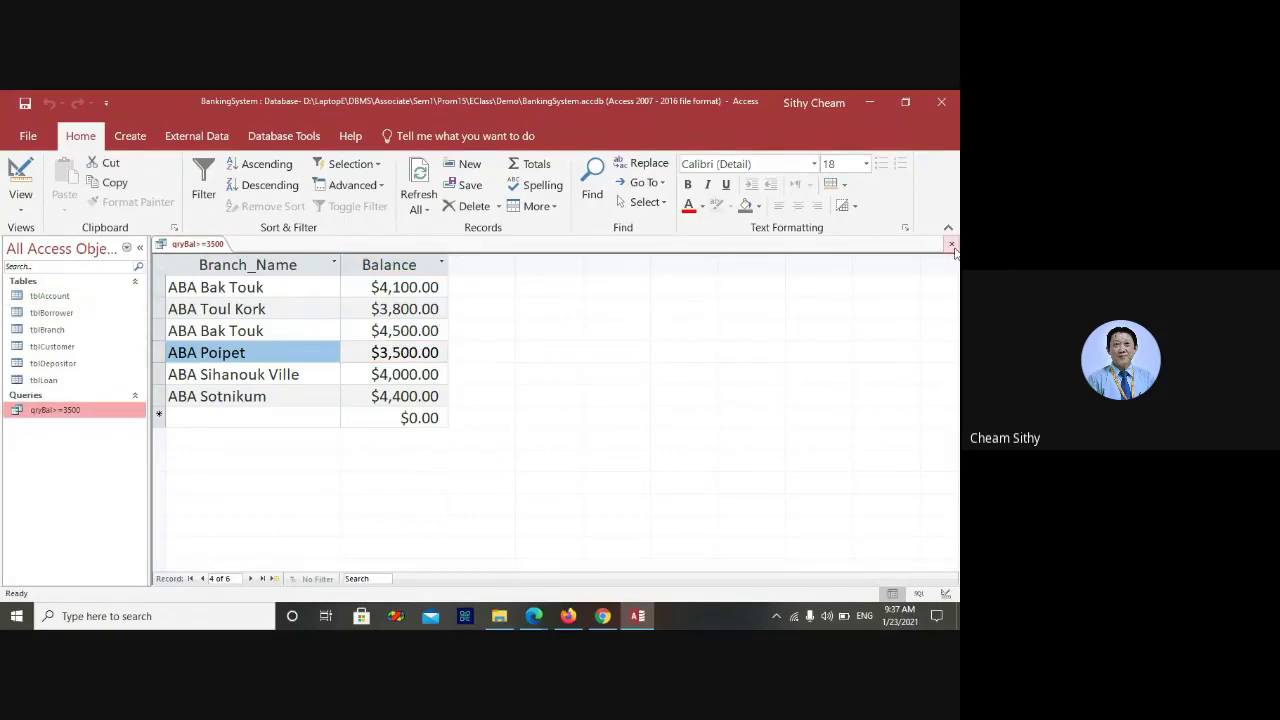
pyautogui.click(951, 245)
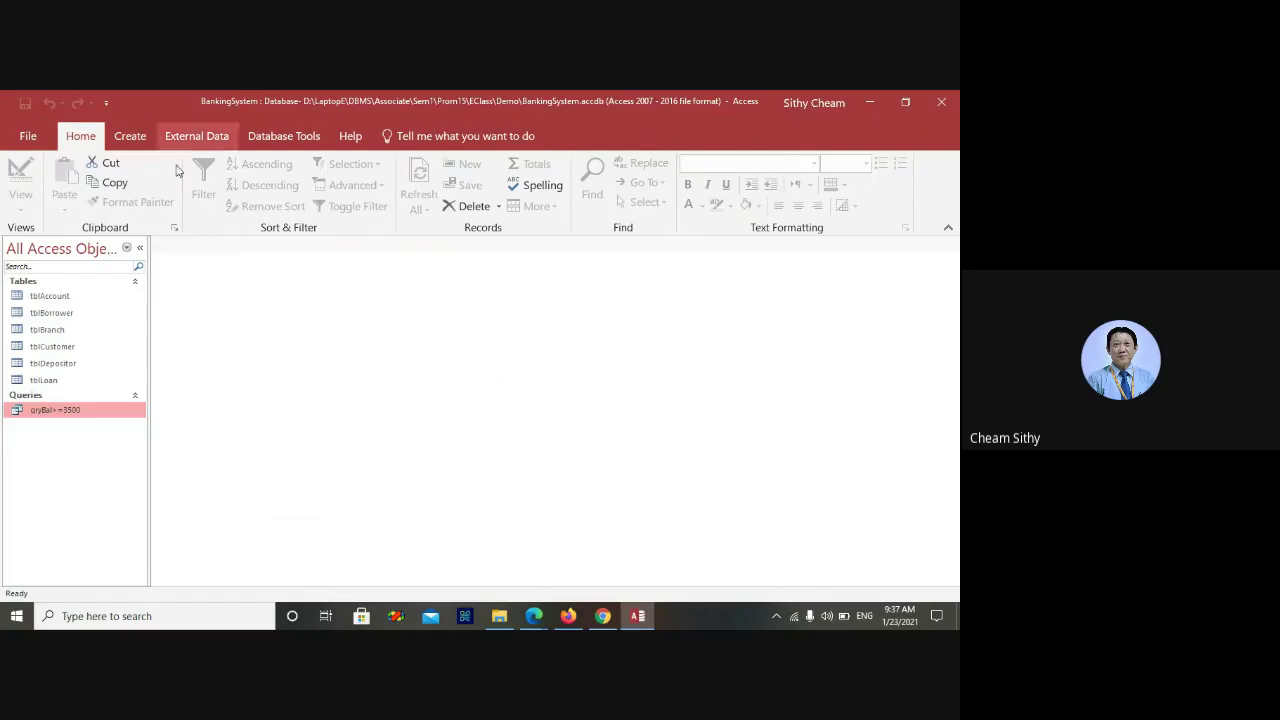
# Create a new query in design mode without adding any tables, and switch it to SQL view
pyautogui.click(130, 140)
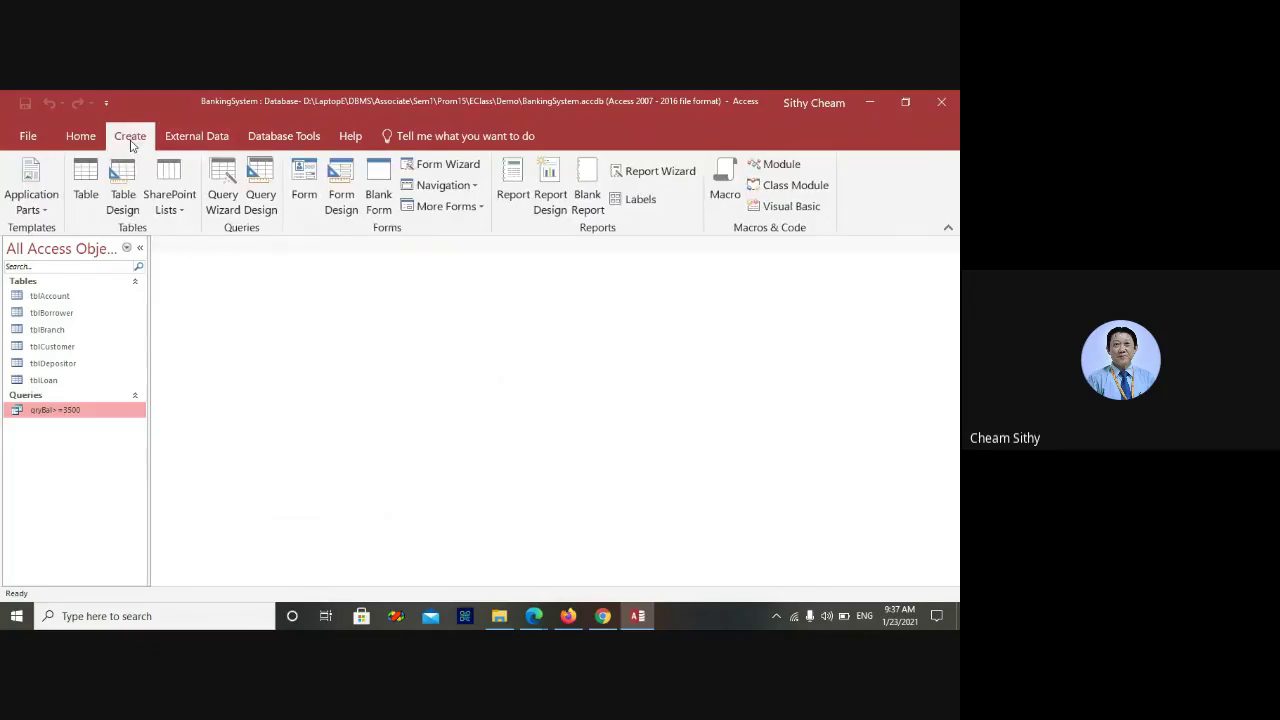
pyautogui.click(259, 193)
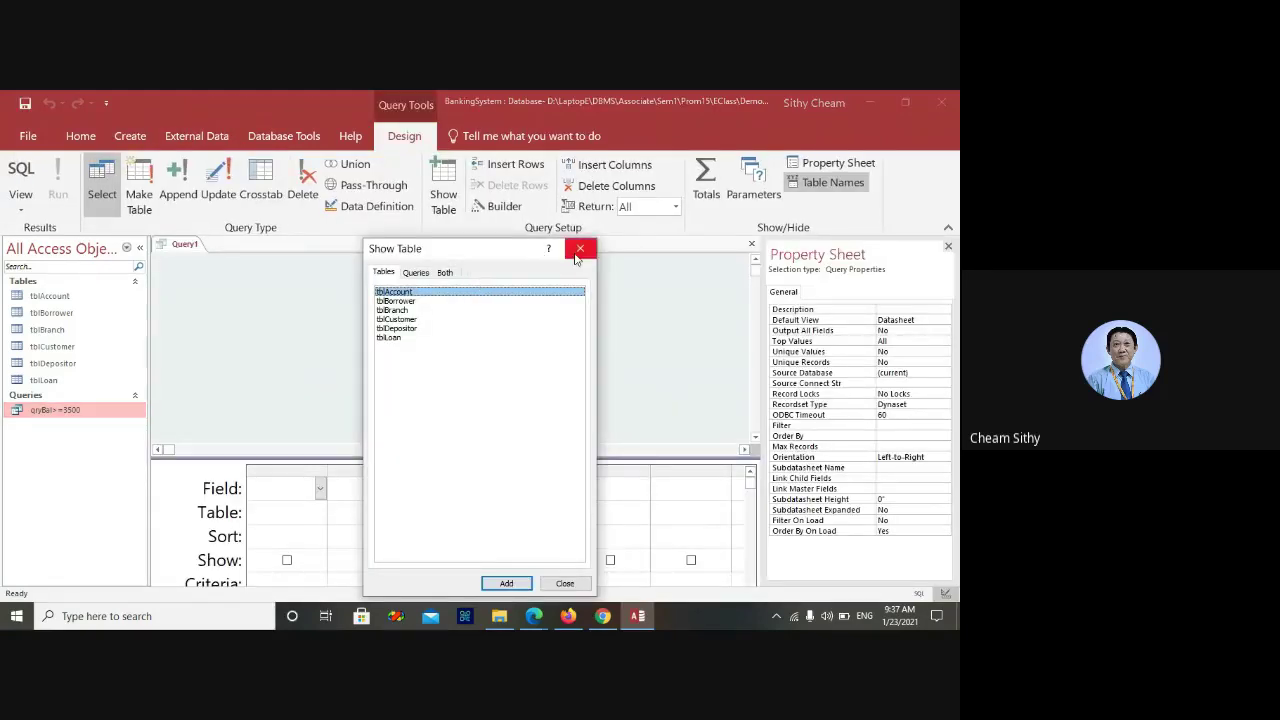
pyautogui.click(578, 252)
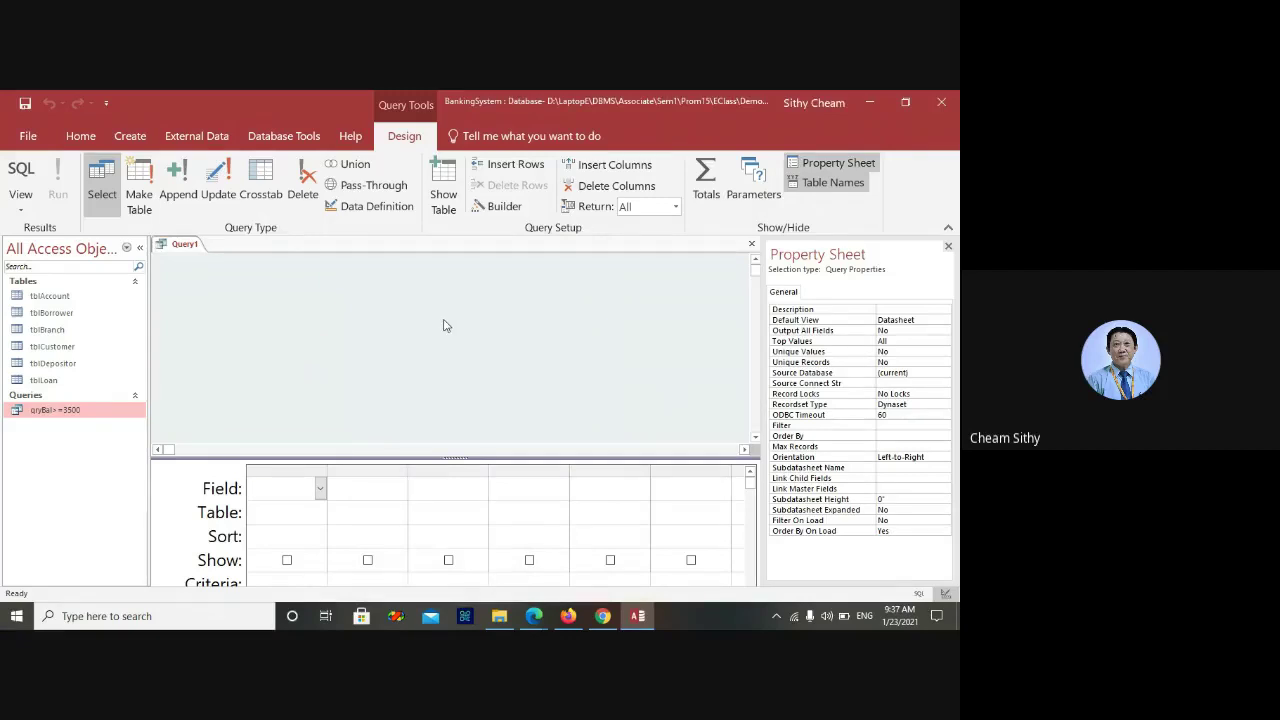
pyautogui.rightClick(444, 322)
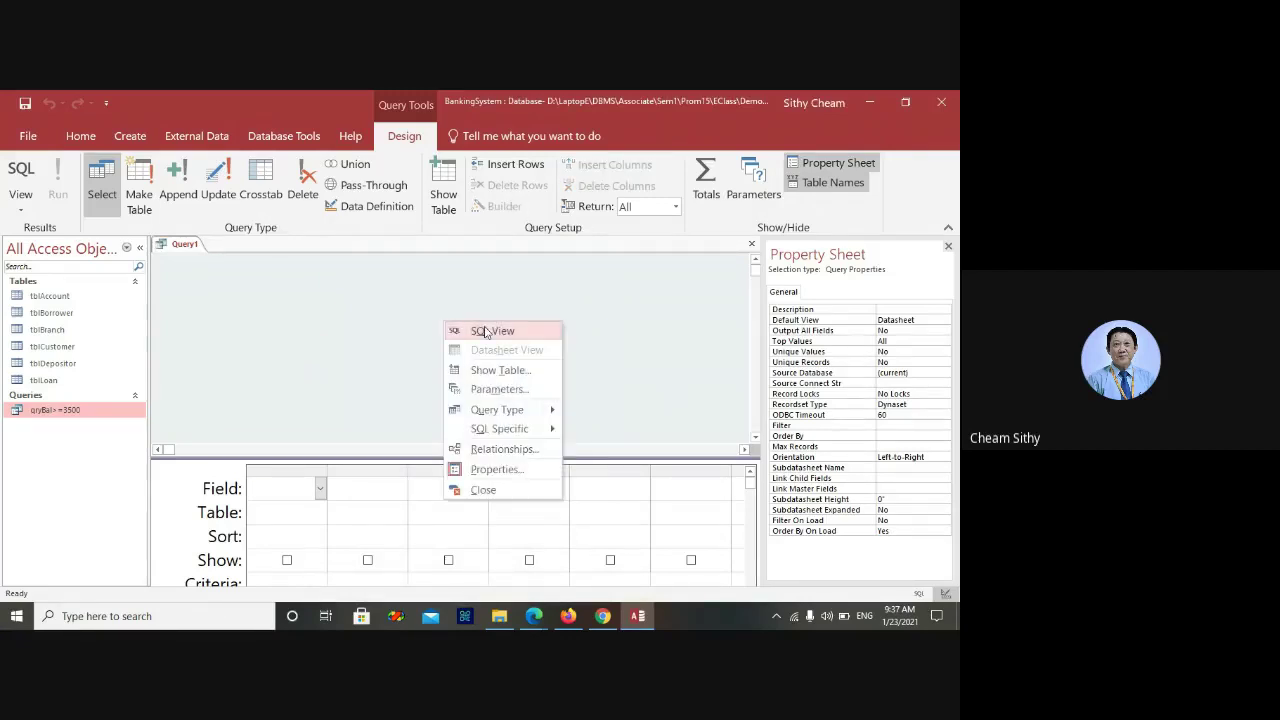
pyautogui.click(488, 331)
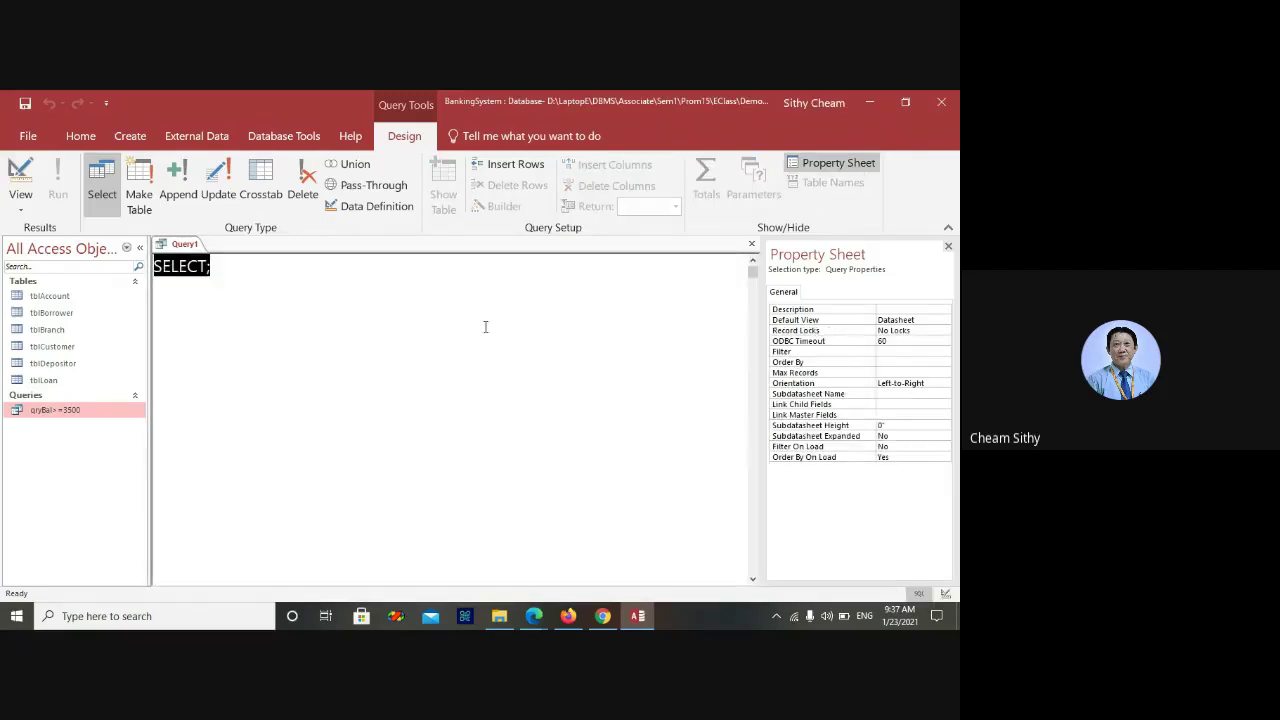
# Write the SQL statement "Select Branch_Name, Amount From tblLoan" with the second line "Where Amount Between 3000 And 4000"
pyautogui.write('Select')
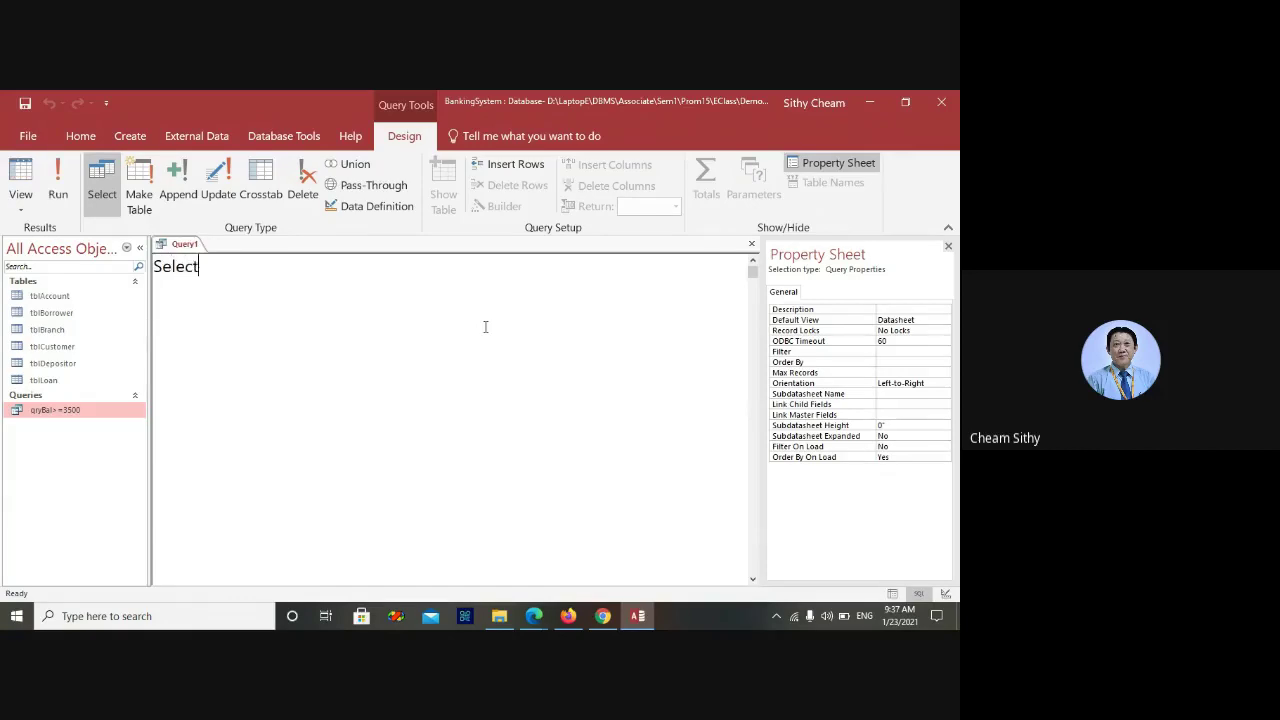
pyautogui.write(' Branch_Name, Amount')
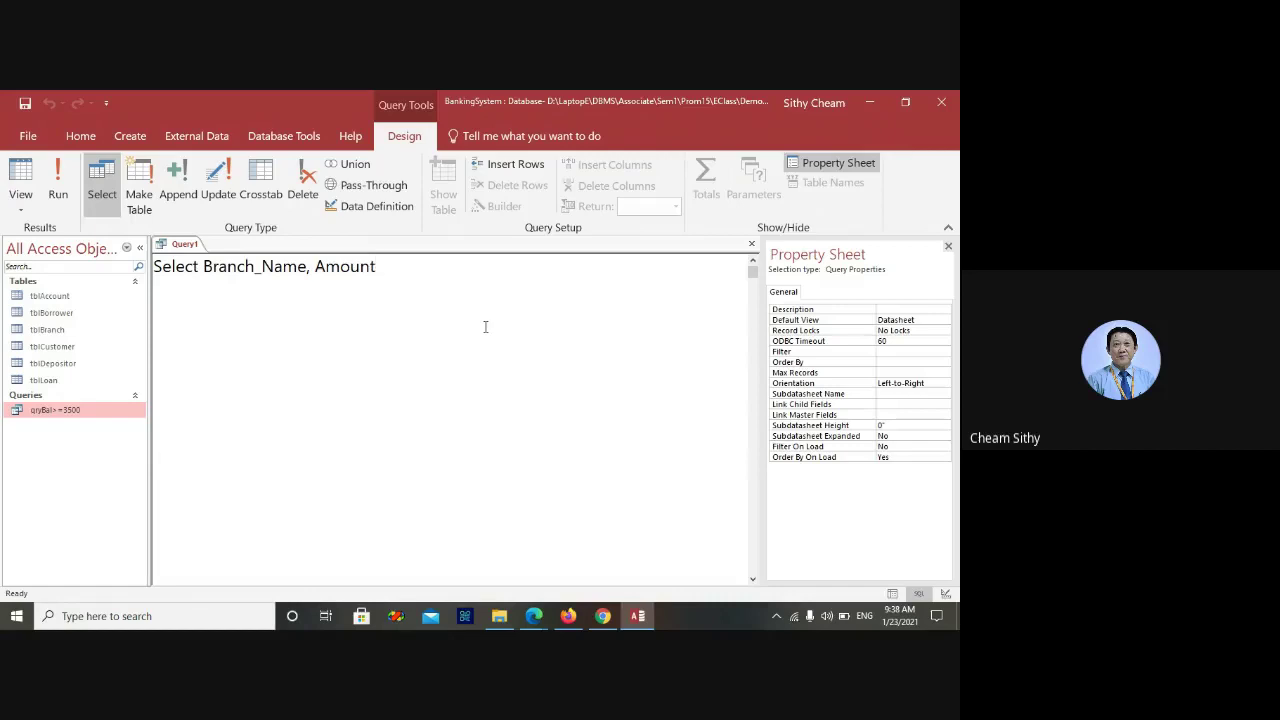
pyautogui.write(' From tblLoan')
pyautogui.press('Return')
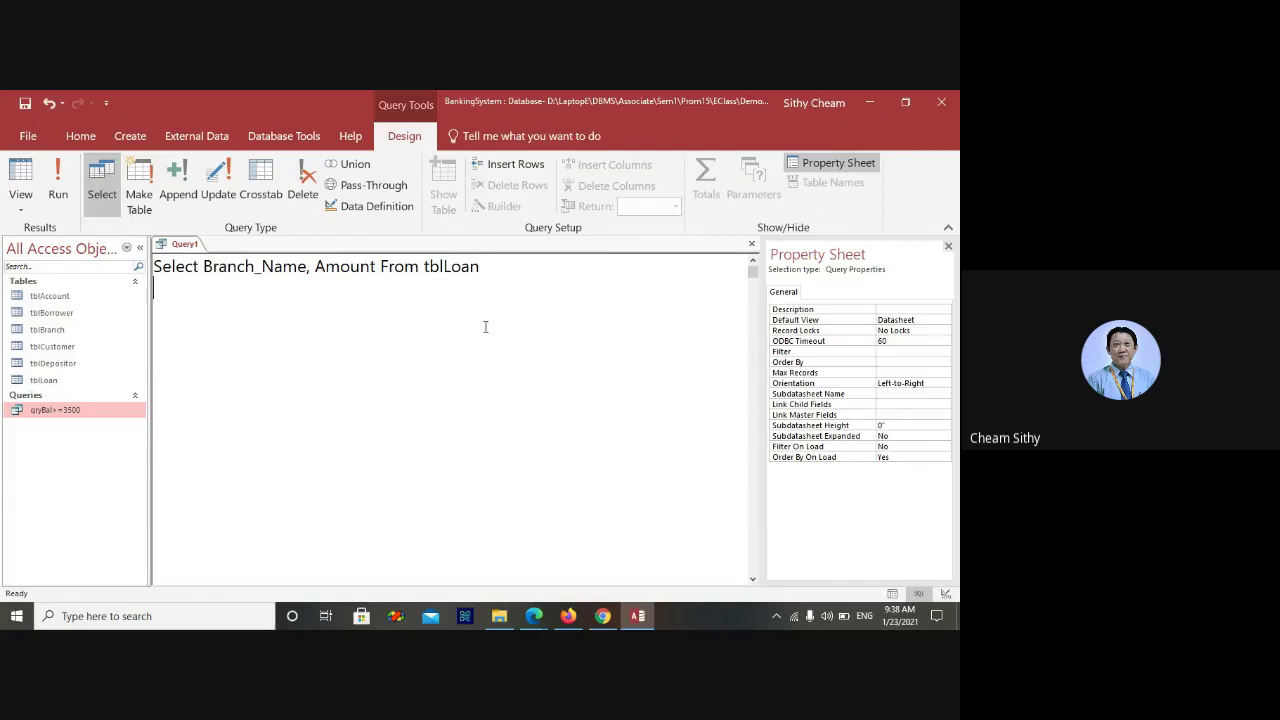
pyautogui.write('Where')
pyautogui.write('Am')
pyautogui.write('oun')
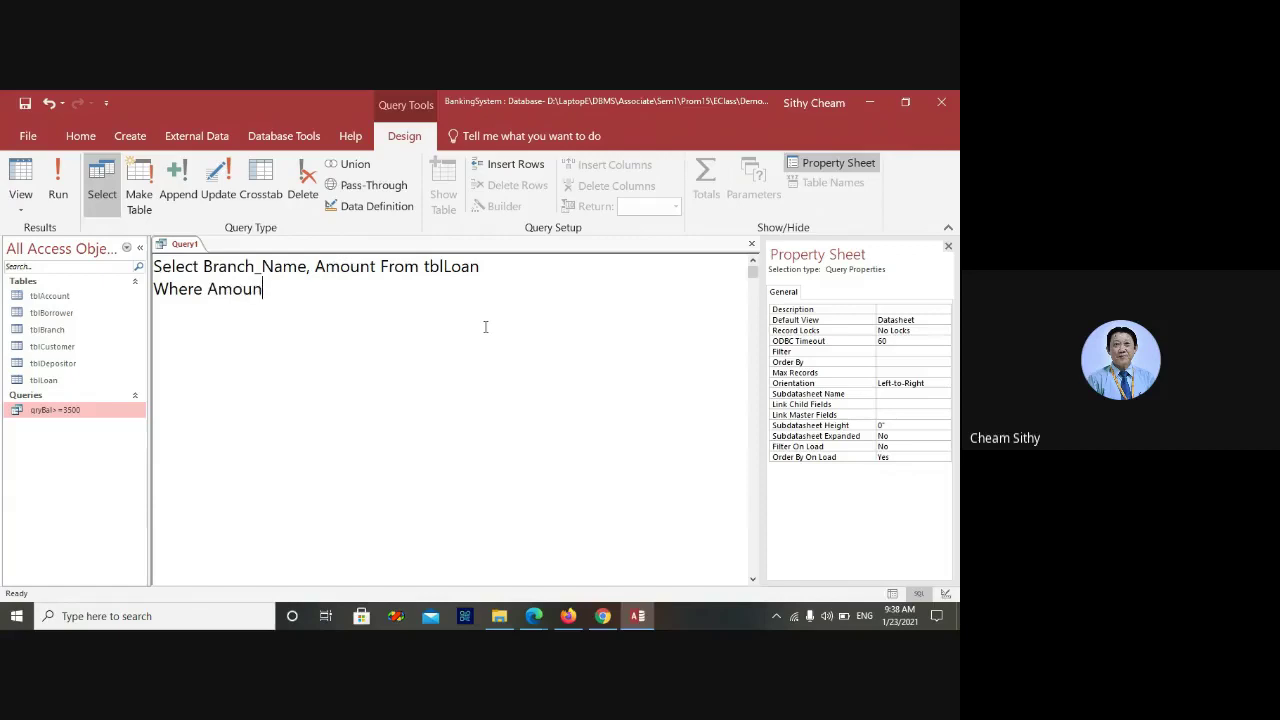
pyautogui.write('t Between 3000 ')
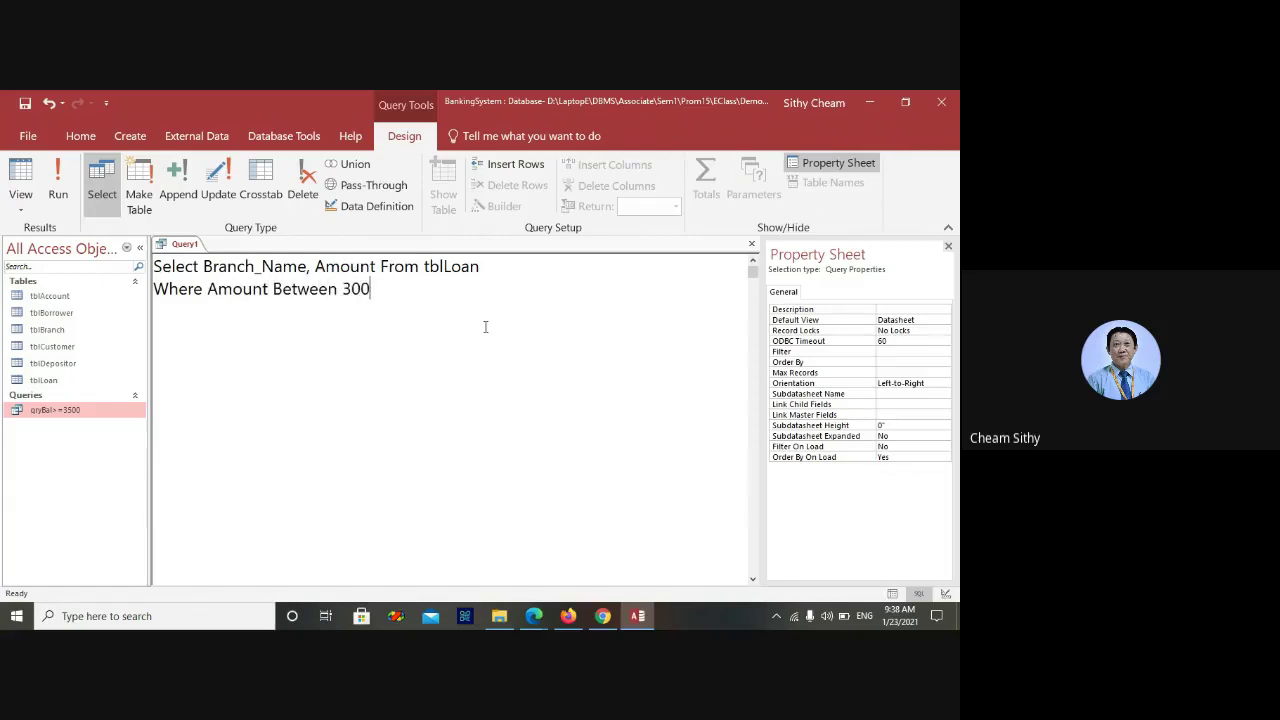
pyautogui.write('And 4000')
# Open the tblLoan table to examine its branch names and loan amounts, and close it again
pyautogui.click(54, 382)
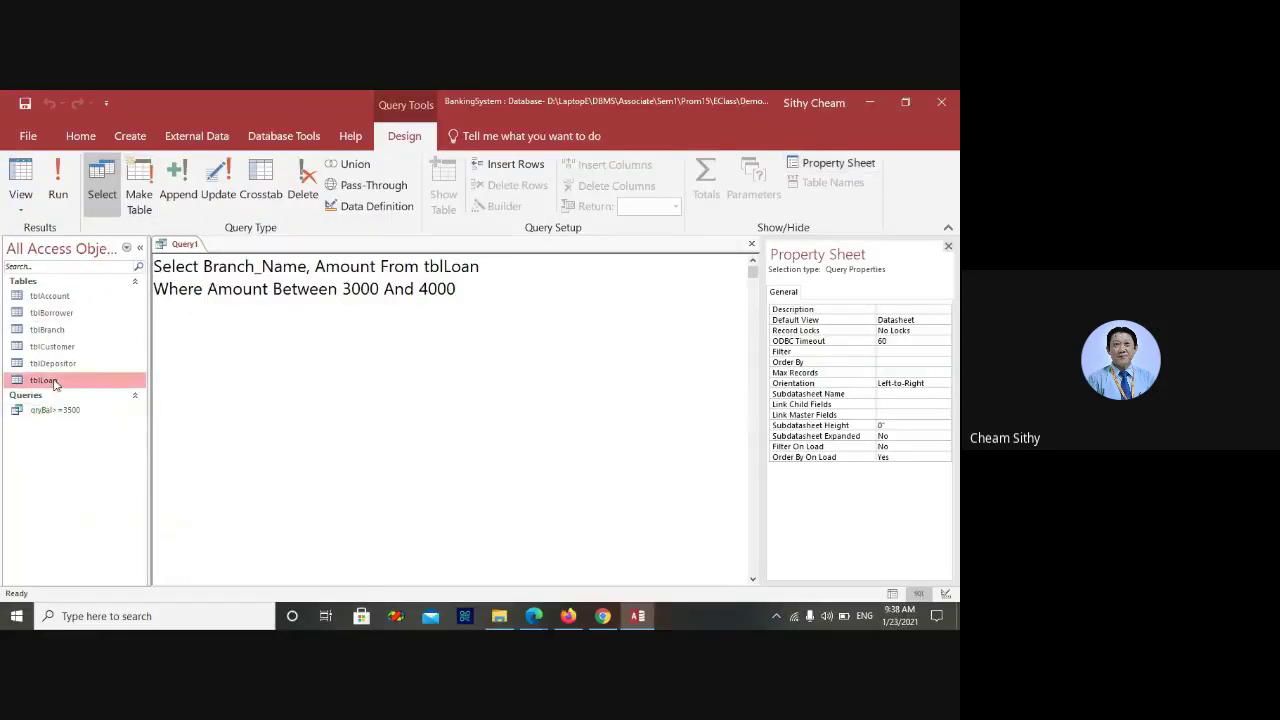
pyautogui.doubleClick(54, 382)
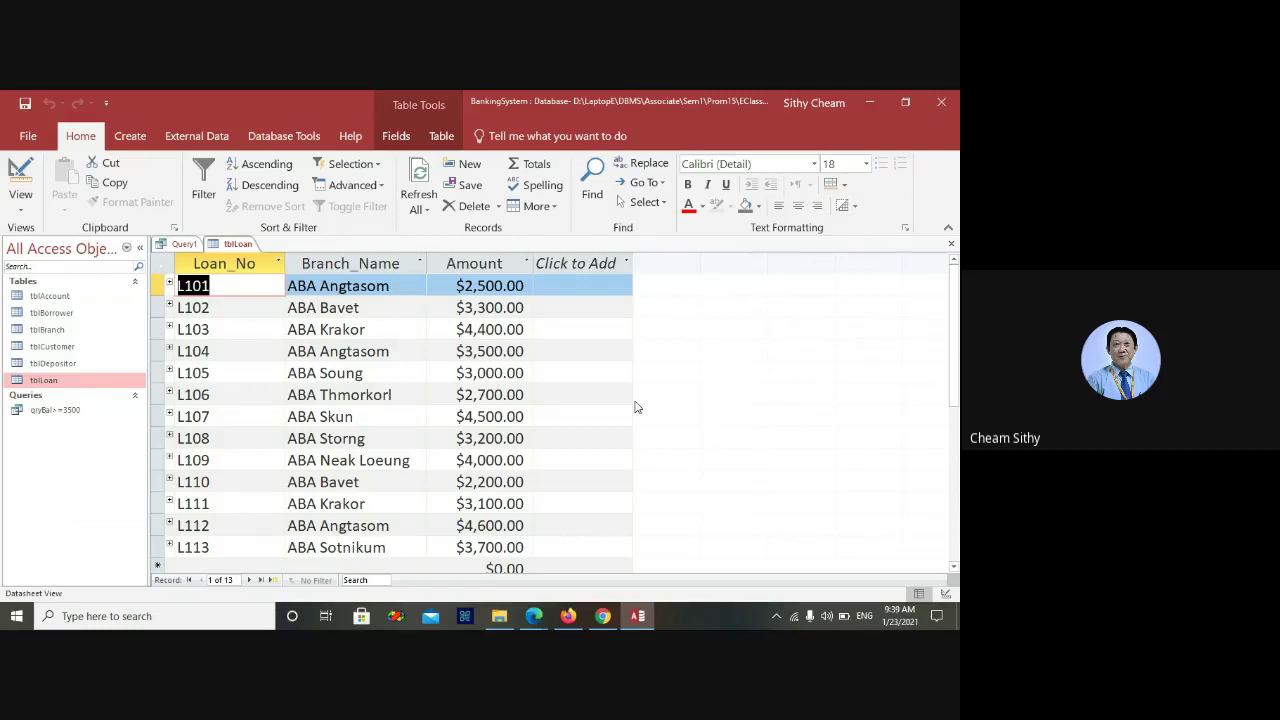
pyautogui.click(951, 245)
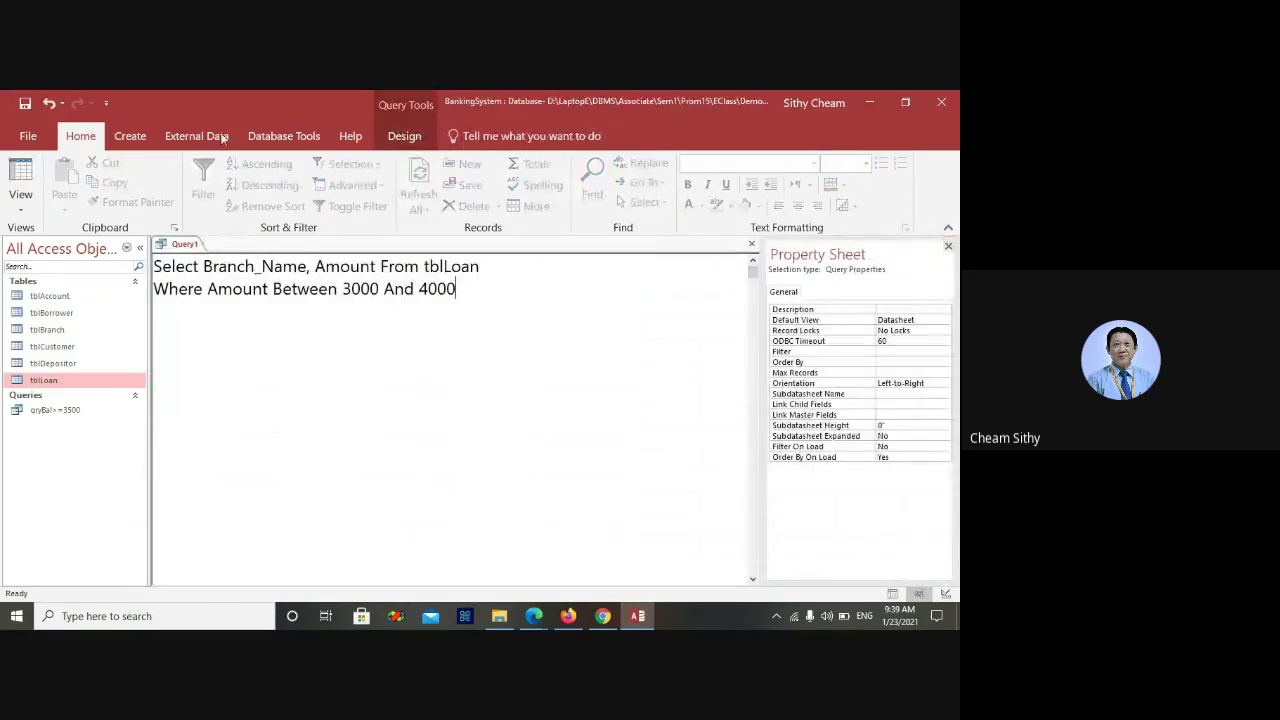
# Run the query for loan amounts between 3000 and 4000, and return to its SQL view
pyautogui.click(400, 140)
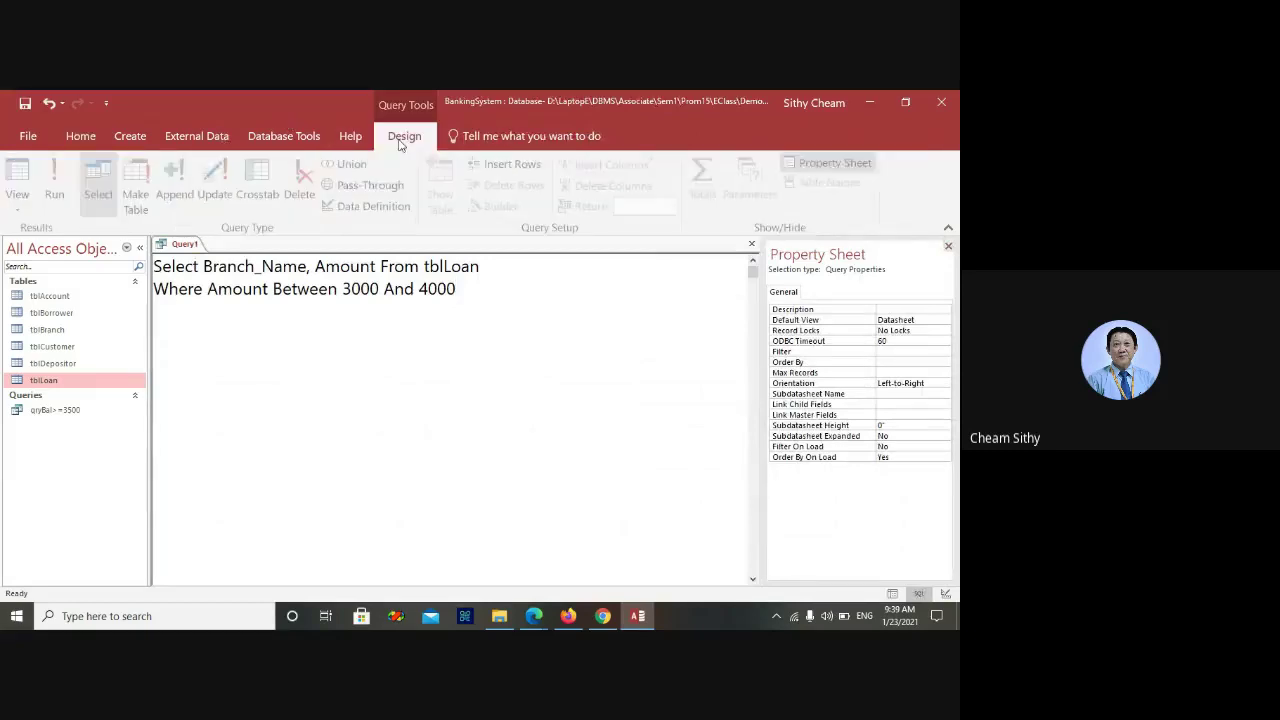
pyautogui.click(56, 175)
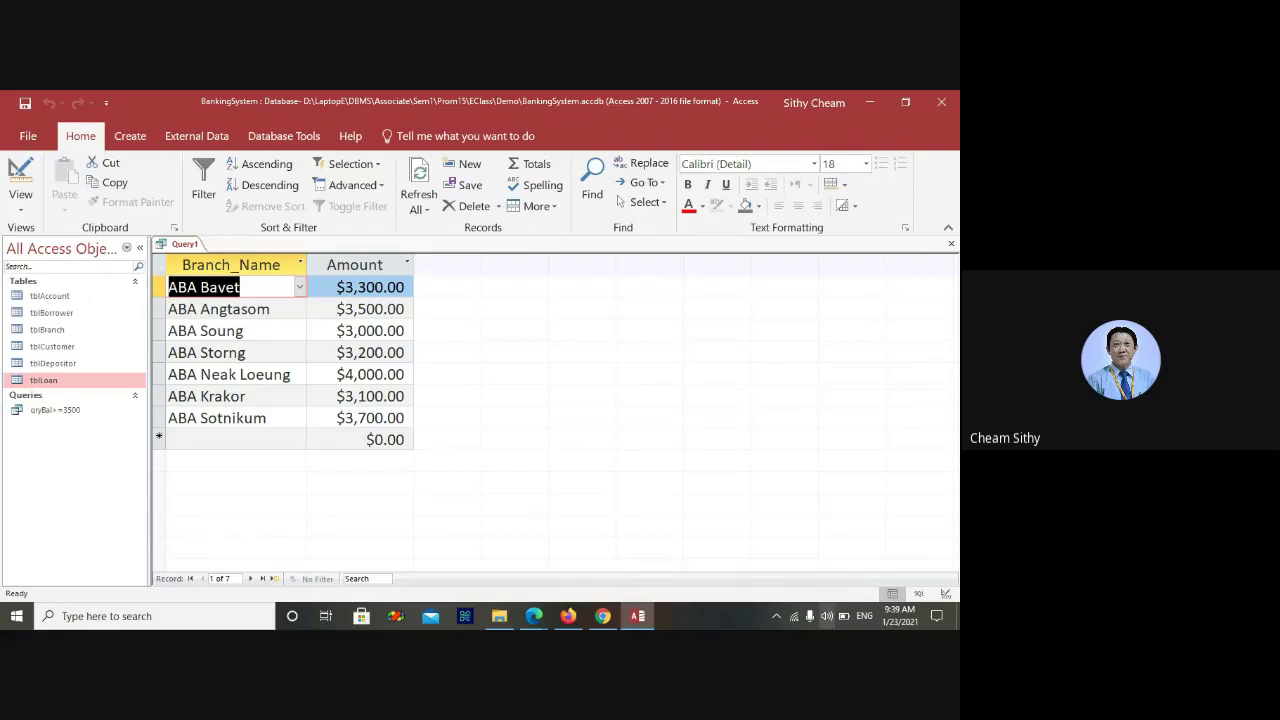
pyautogui.click(776, 616)
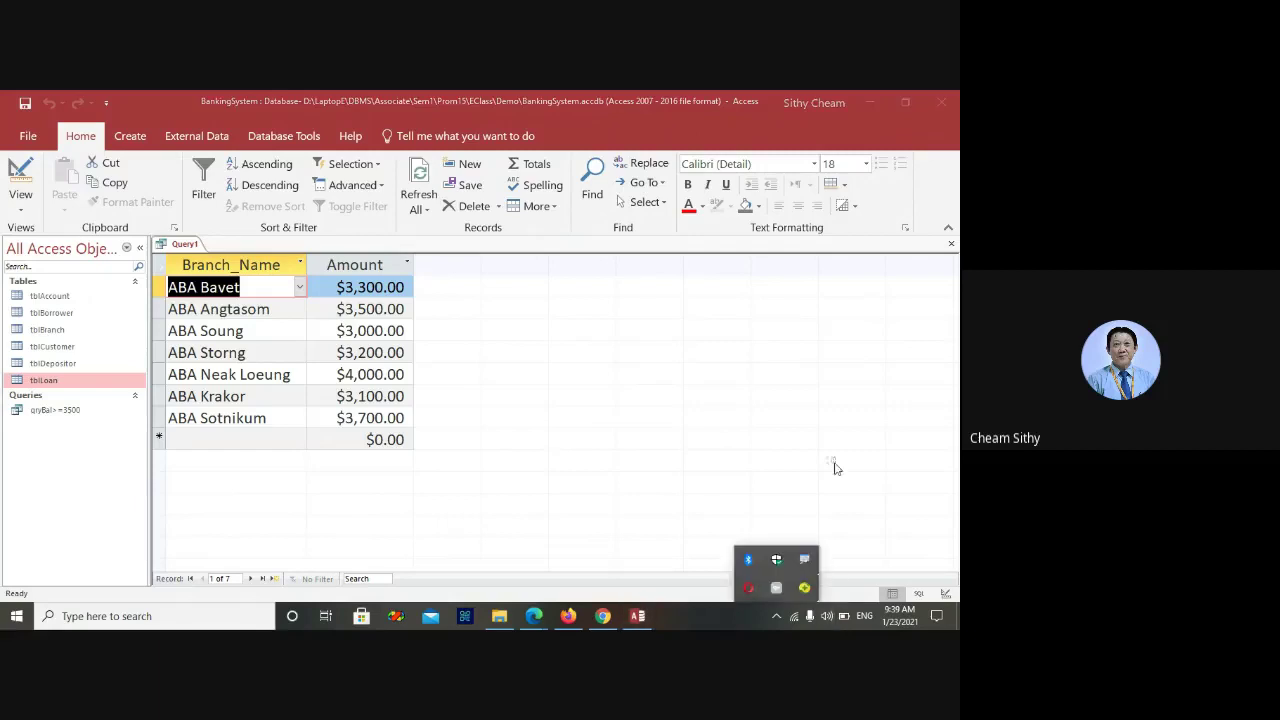
pyautogui.rightClick(181, 245)
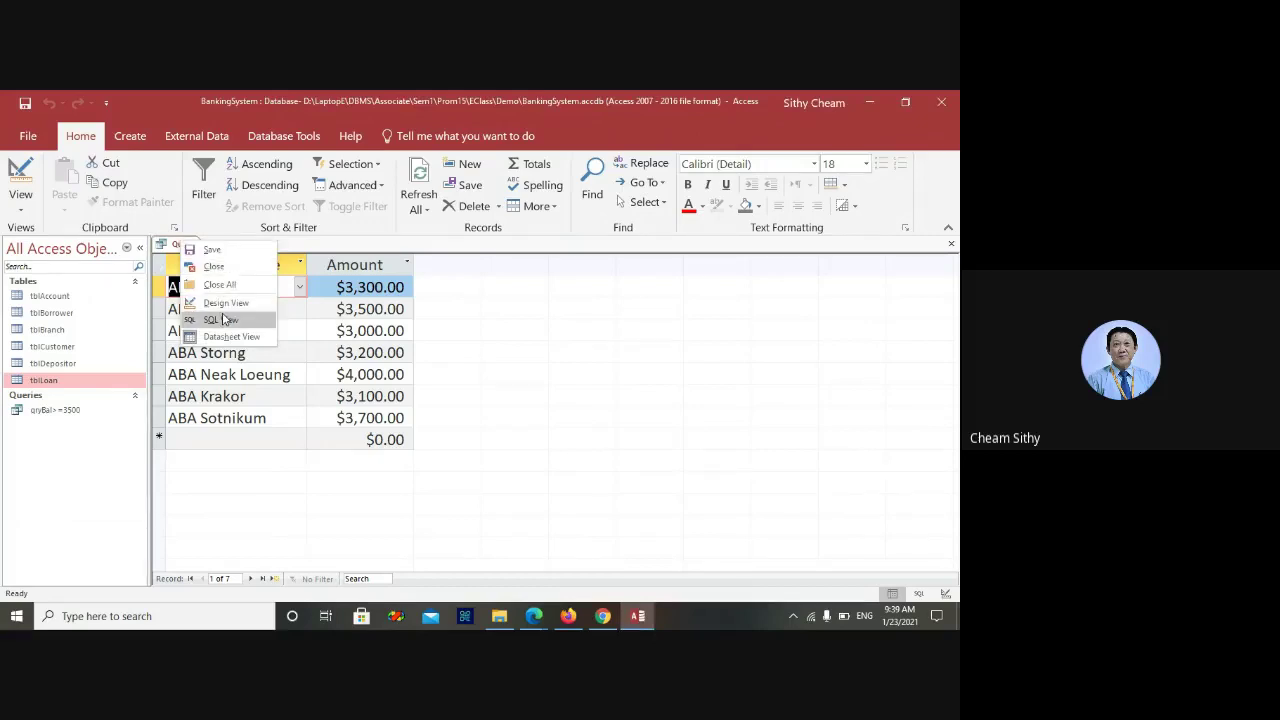
pyautogui.click(222, 319)
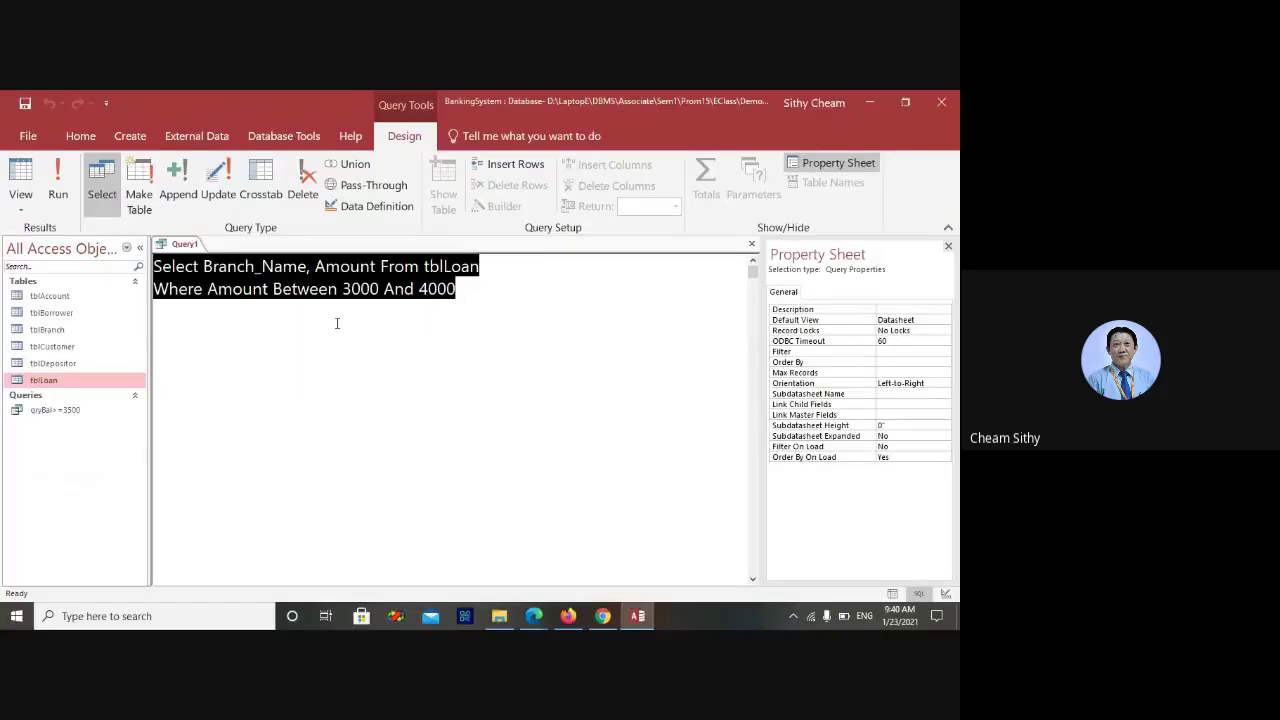
# Save the query as qryAmountBet3k&4K and close it
pyautogui.hotkey('ctrl', 's')
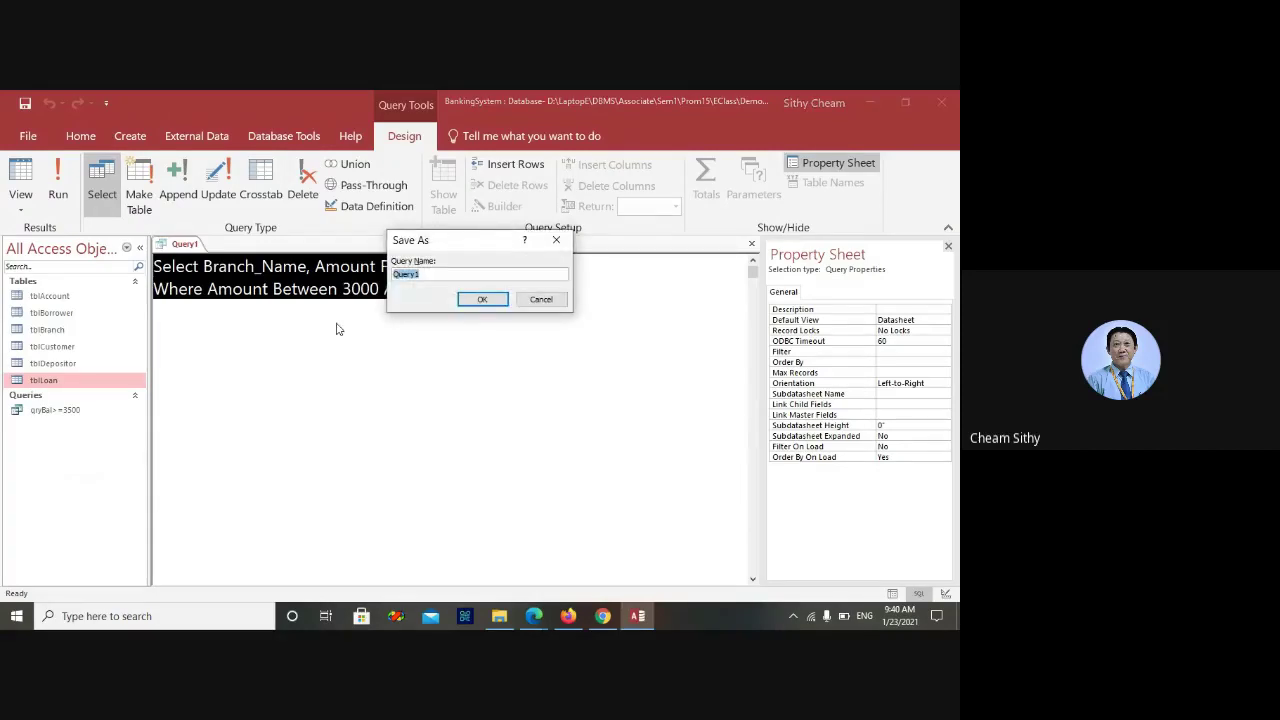
pyautogui.write('qryAmountBet3k&4k')
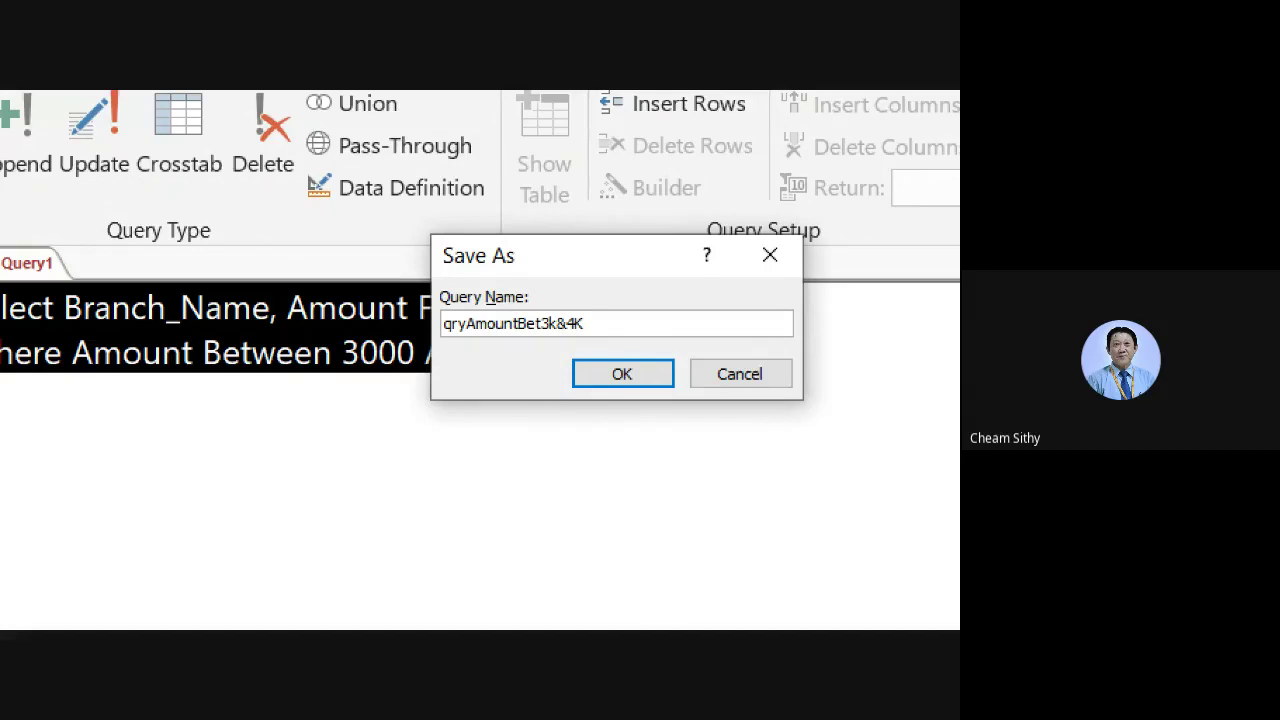
pyautogui.click(622, 373)
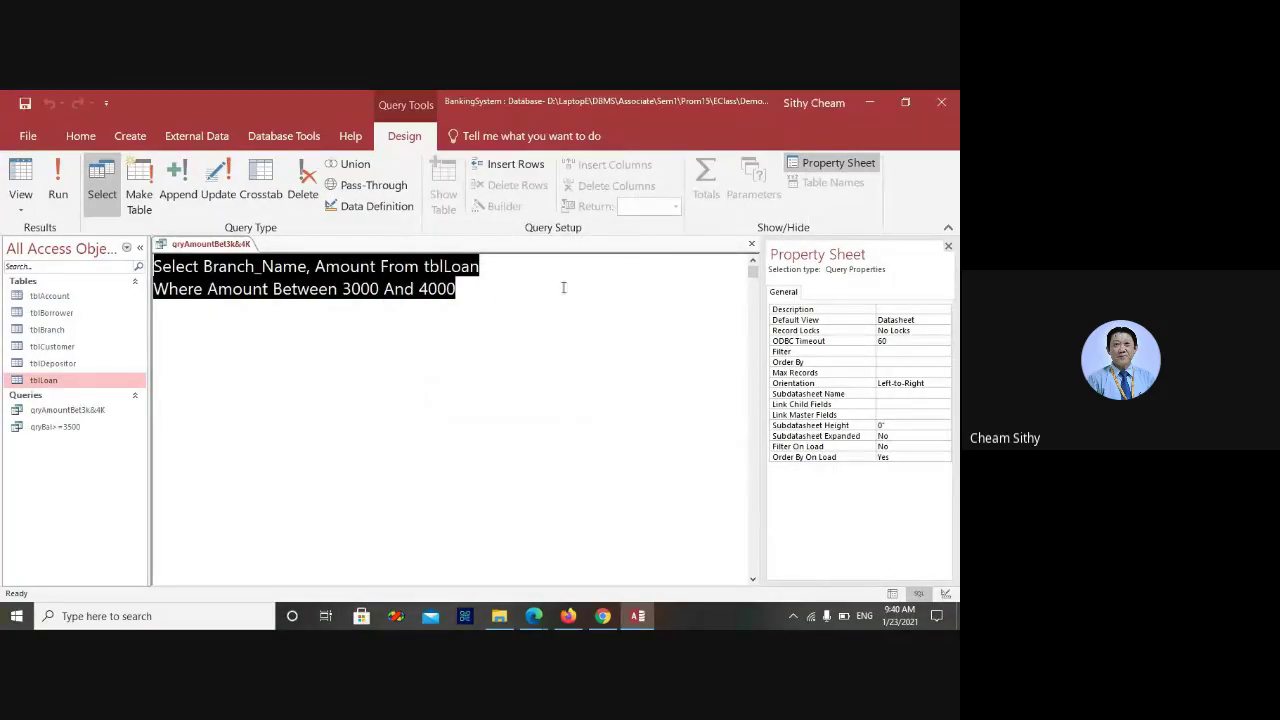
pyautogui.click(753, 246)
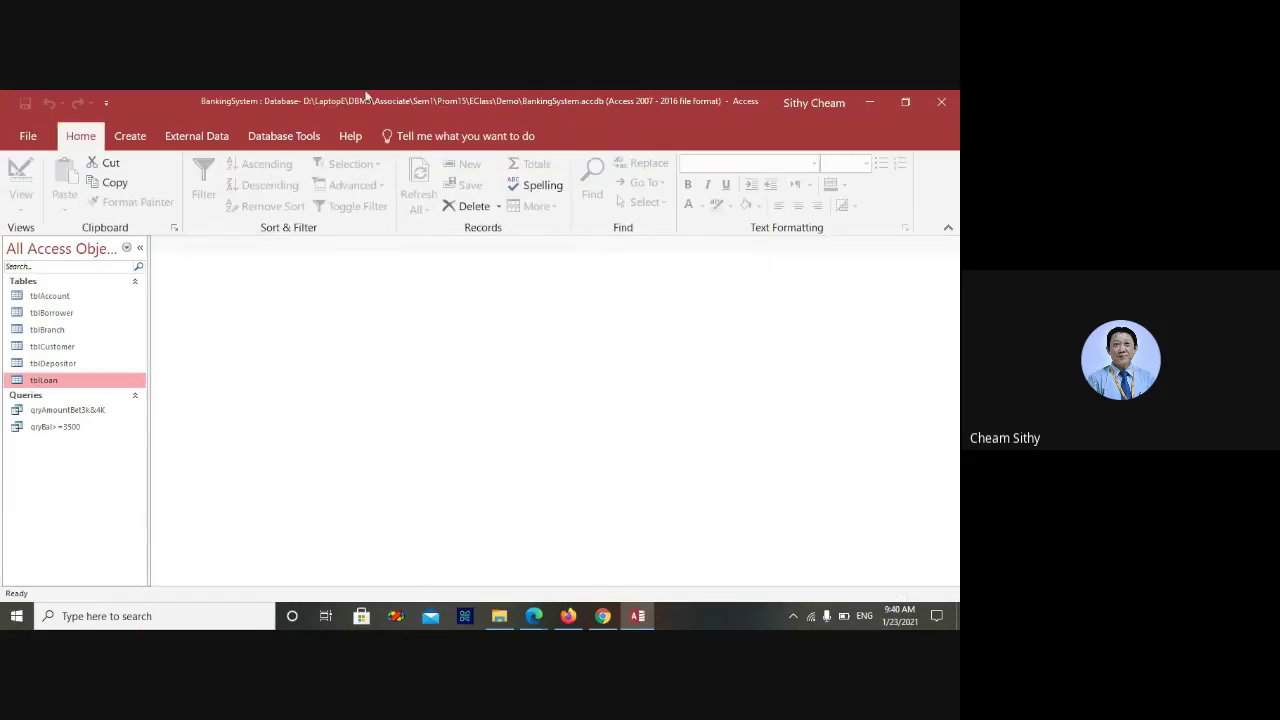
# Create another blank query without adding any tables, and open its SQL view
pyautogui.click(138, 146)
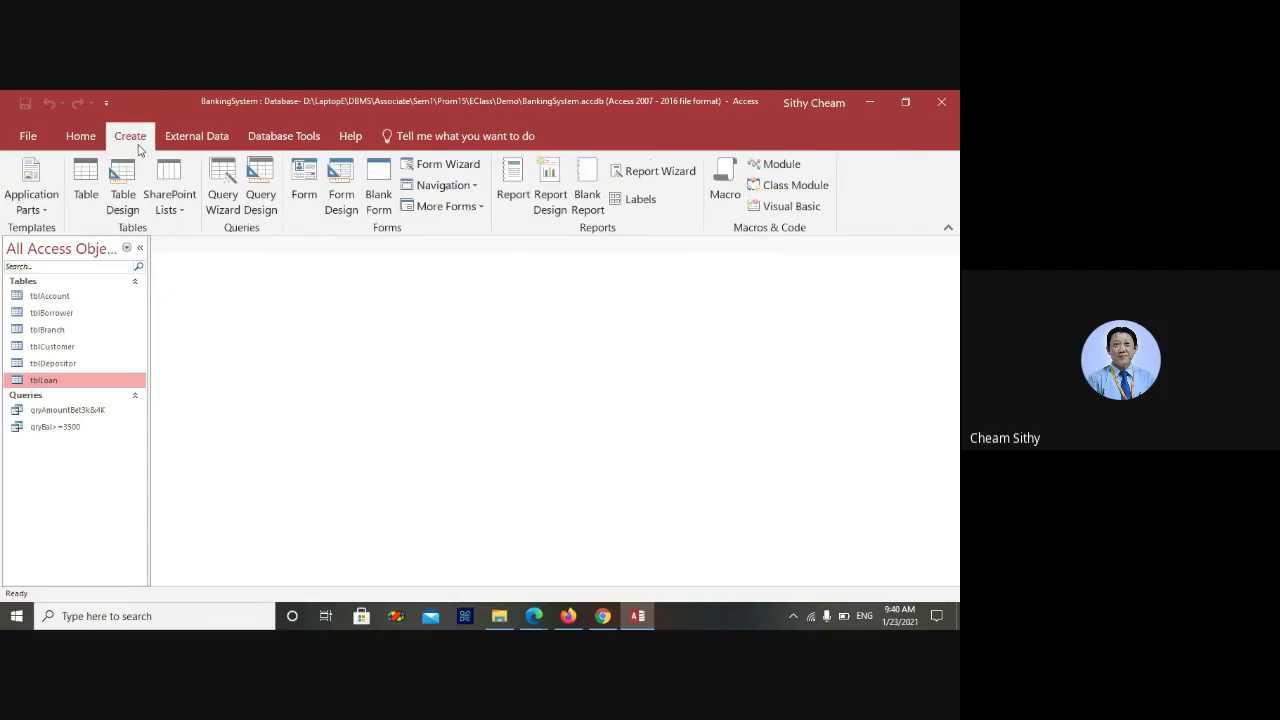
pyautogui.click(266, 190)
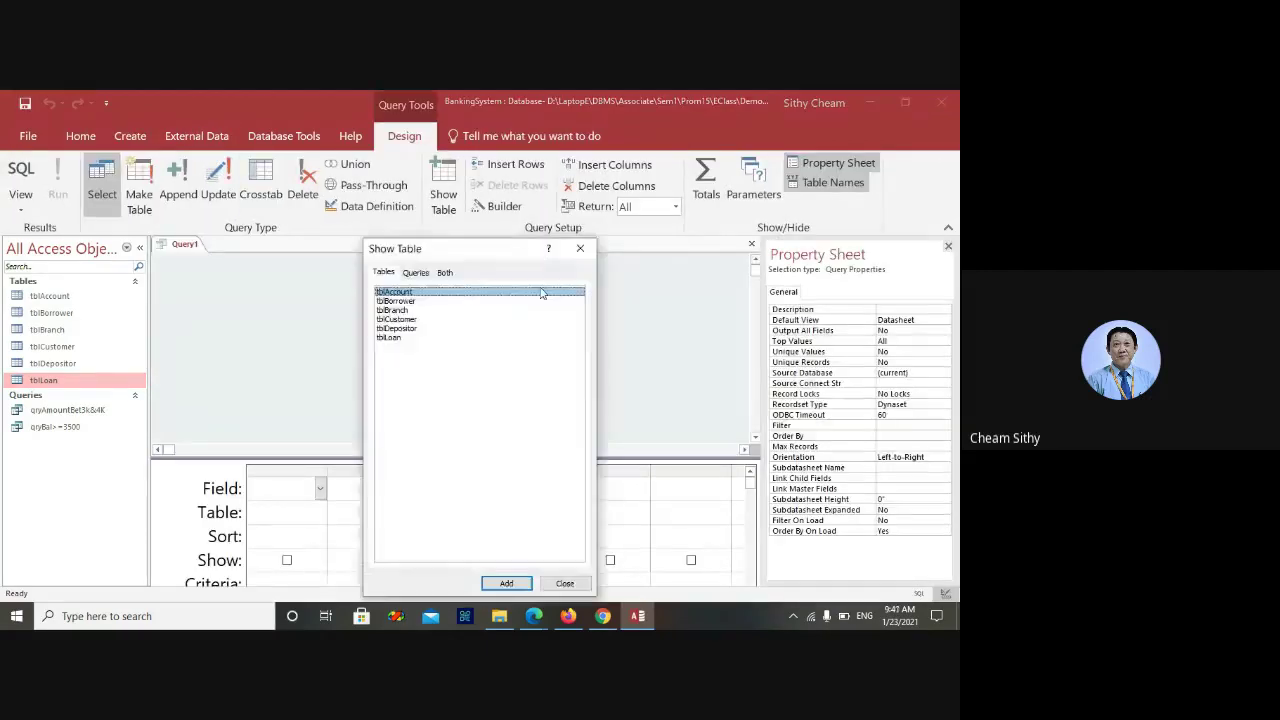
pyautogui.click(587, 248)
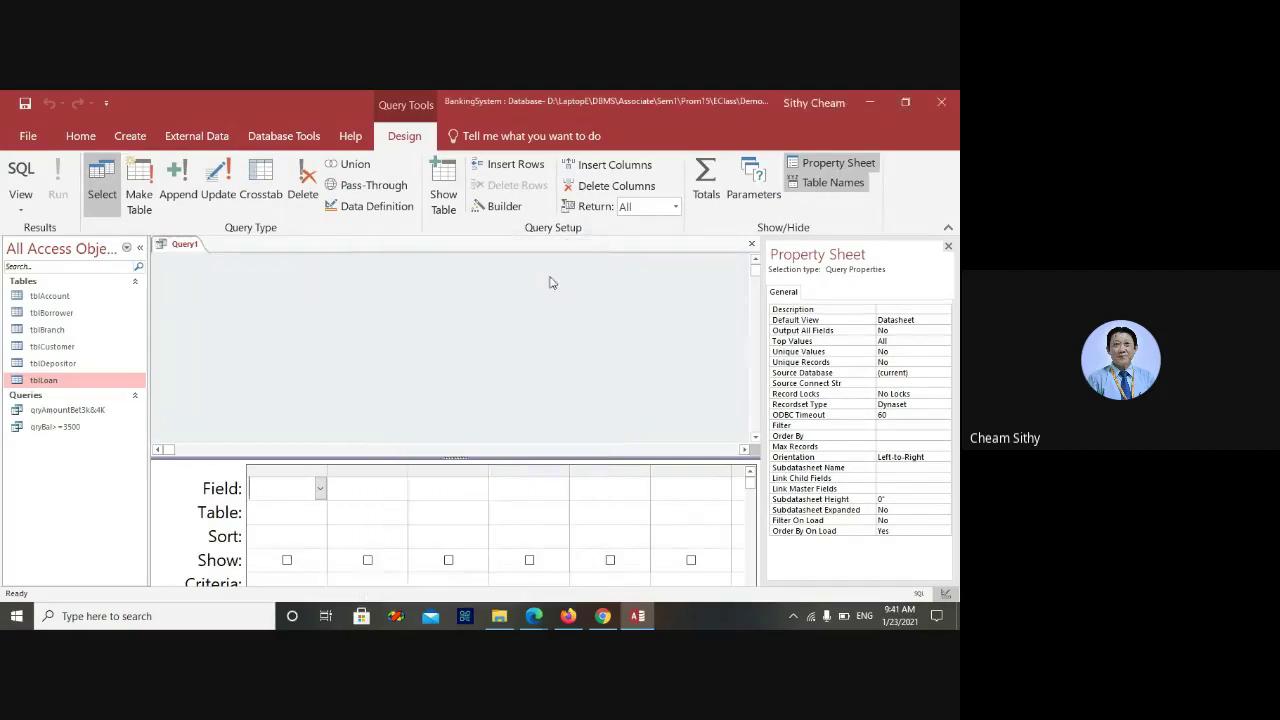
pyautogui.rightClick(426, 323)
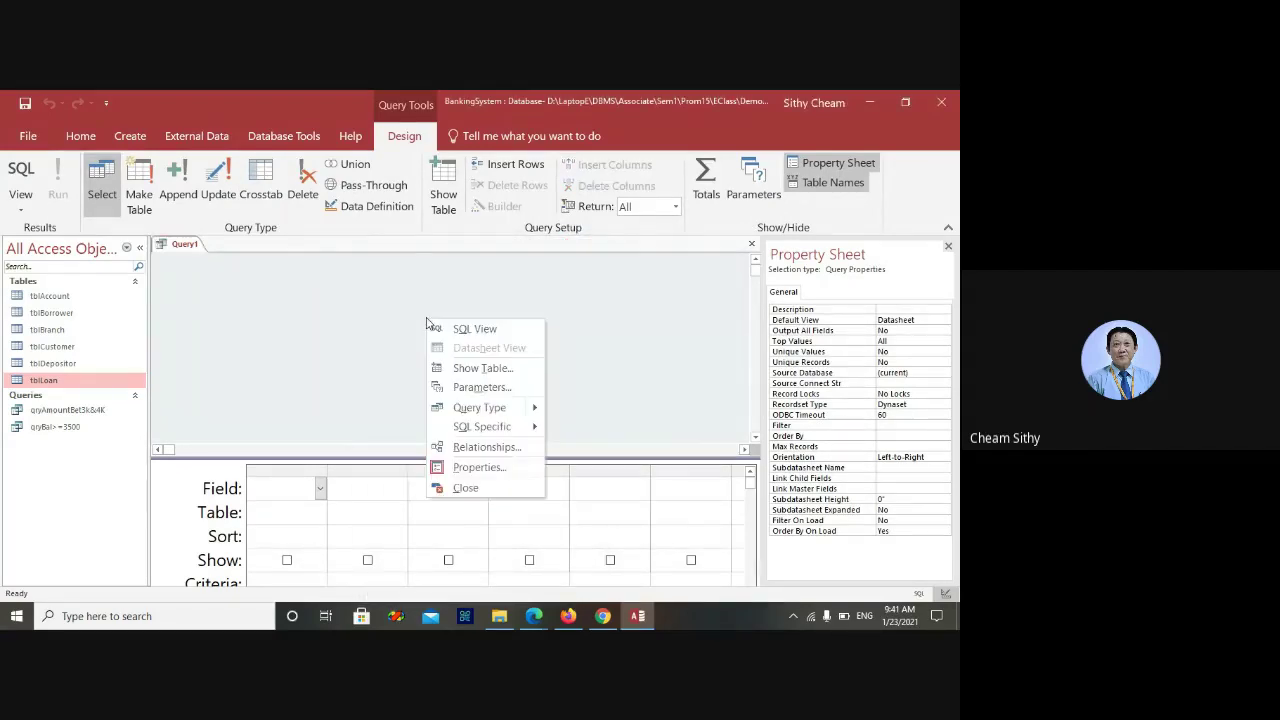
pyautogui.click(470, 330)
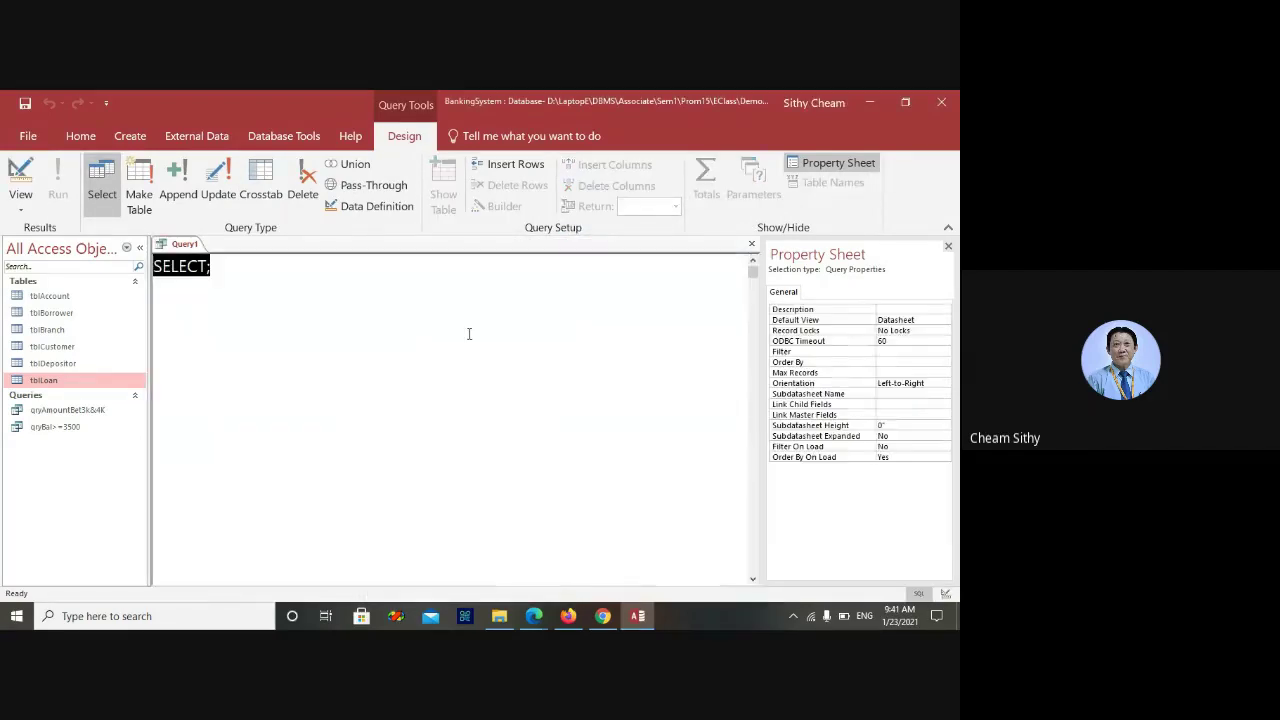
# Write the SQL statement "Select Branch_Name, Amount From tblLoan" with the second line "Where Amount>=3000 And Amount<=4000"
pyautogui.write('Select')
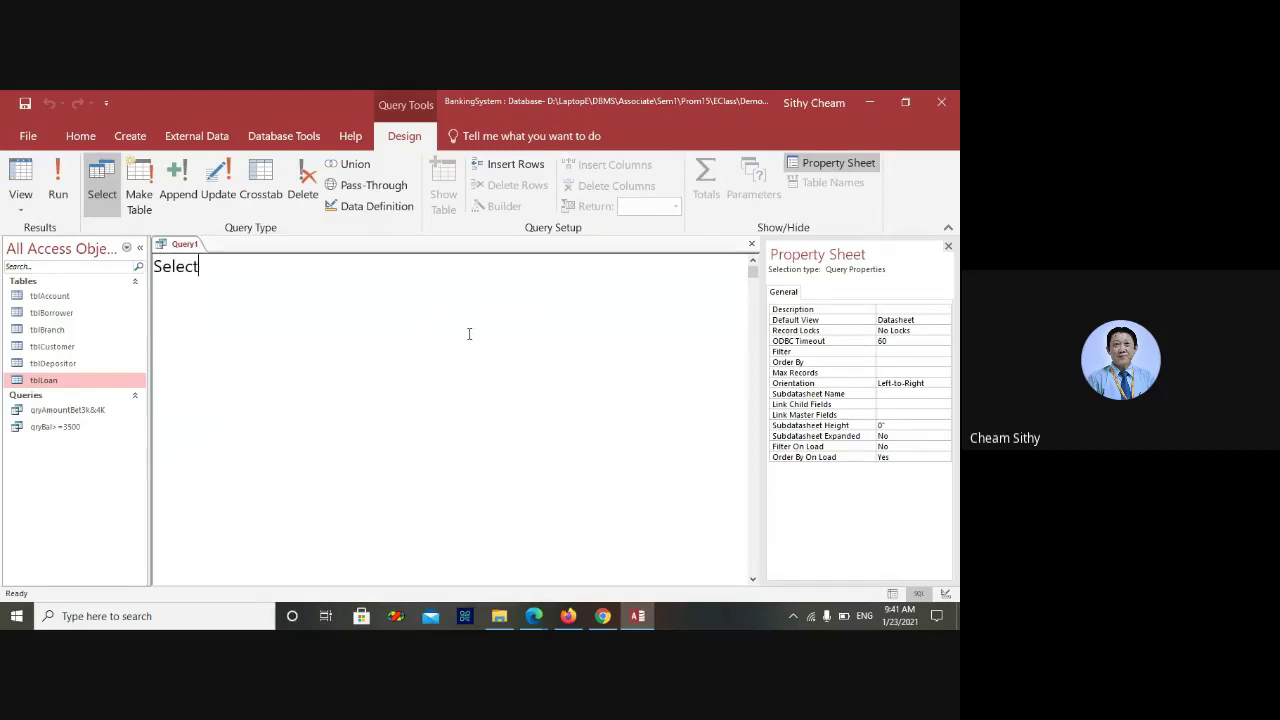
pyautogui.write(' Branch_Name, Amount')
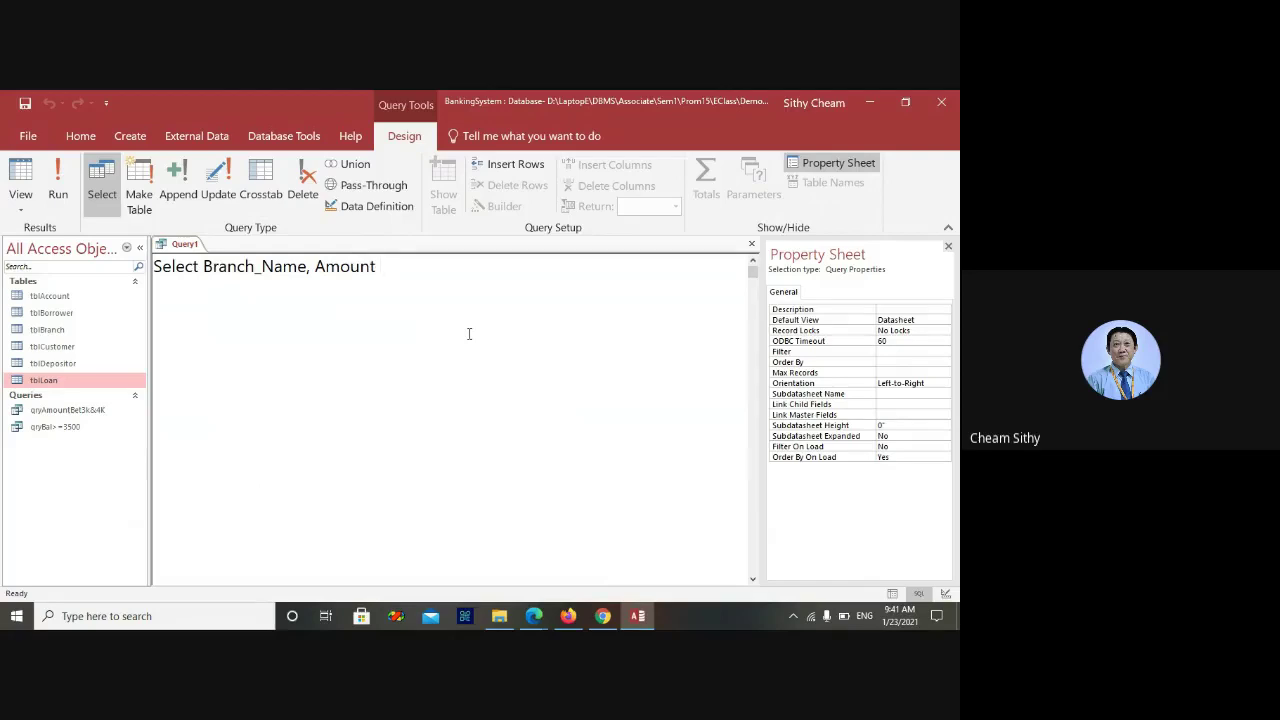
pyautogui.write(' From tblLoan')
pyautogui.press('Return')
pyautogui.write('W')
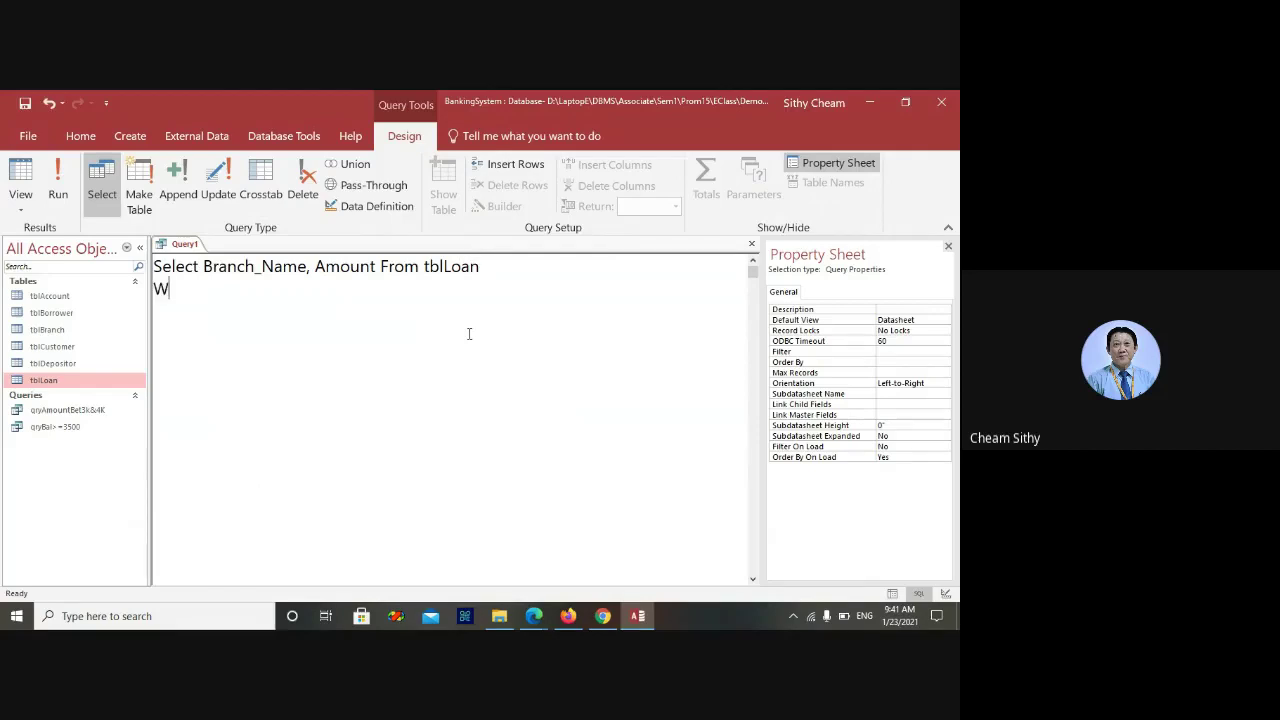
pyautogui.write('here Amount>=')
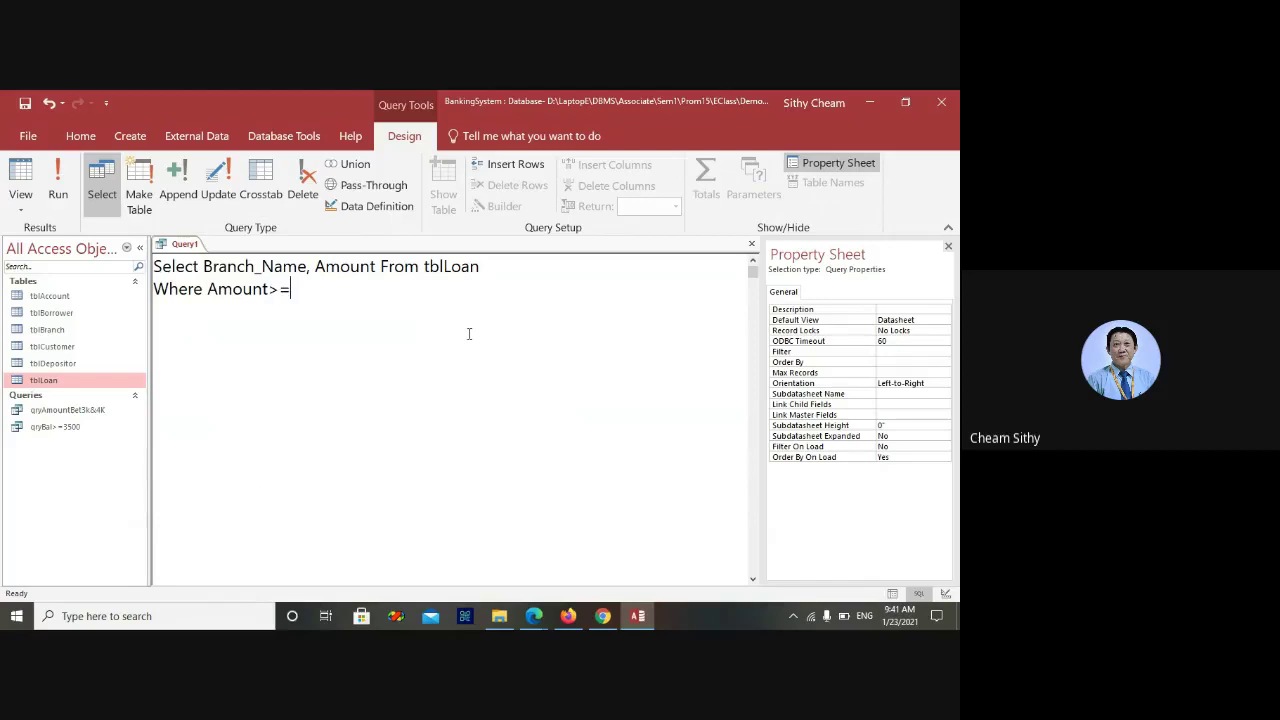
pyautogui.write('3000 And Amount<')
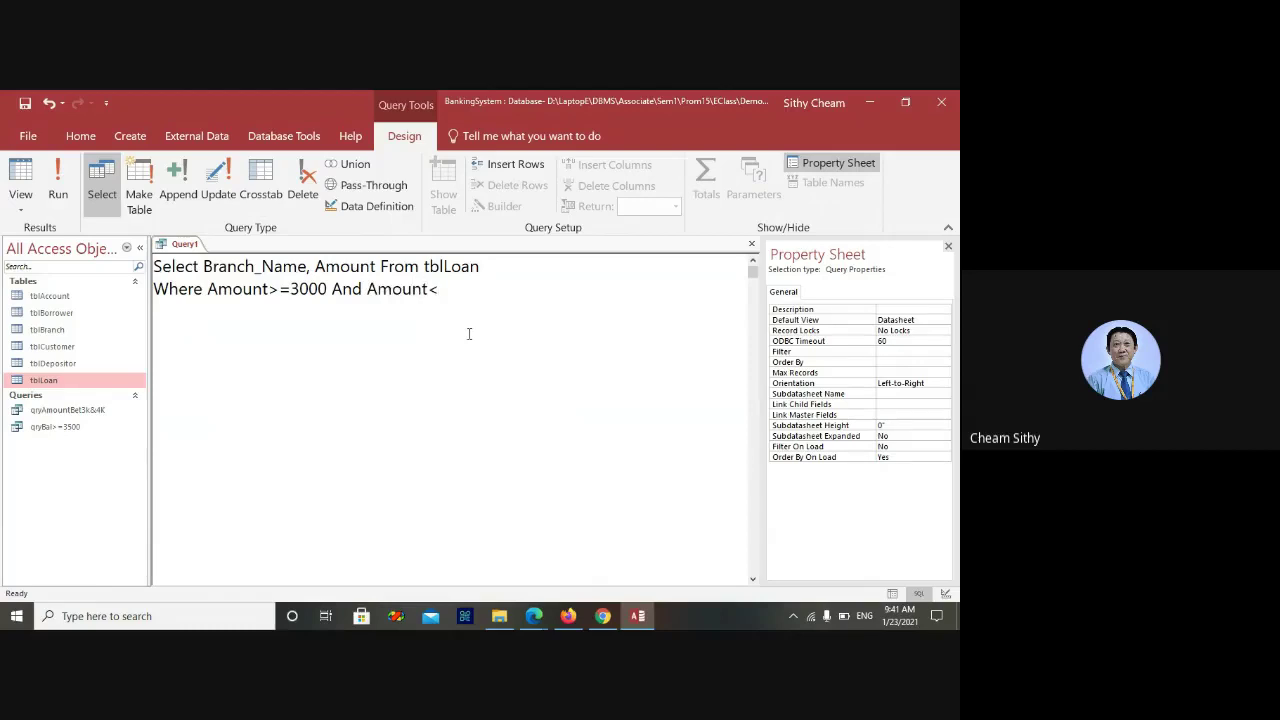
pyautogui.write('=4000')
# Run the query that uses the >= and <= amount conditions, and return to its SQL view
pyautogui.click(55, 172)
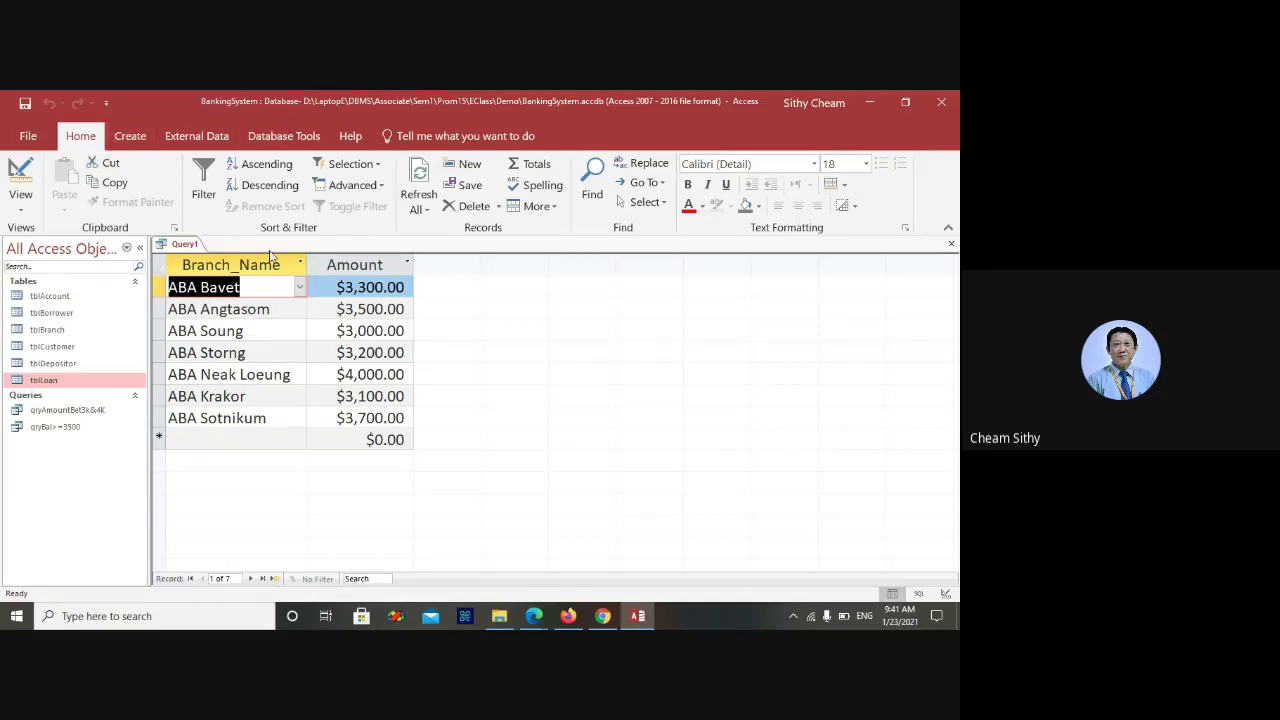
pyautogui.rightClick(184, 249)
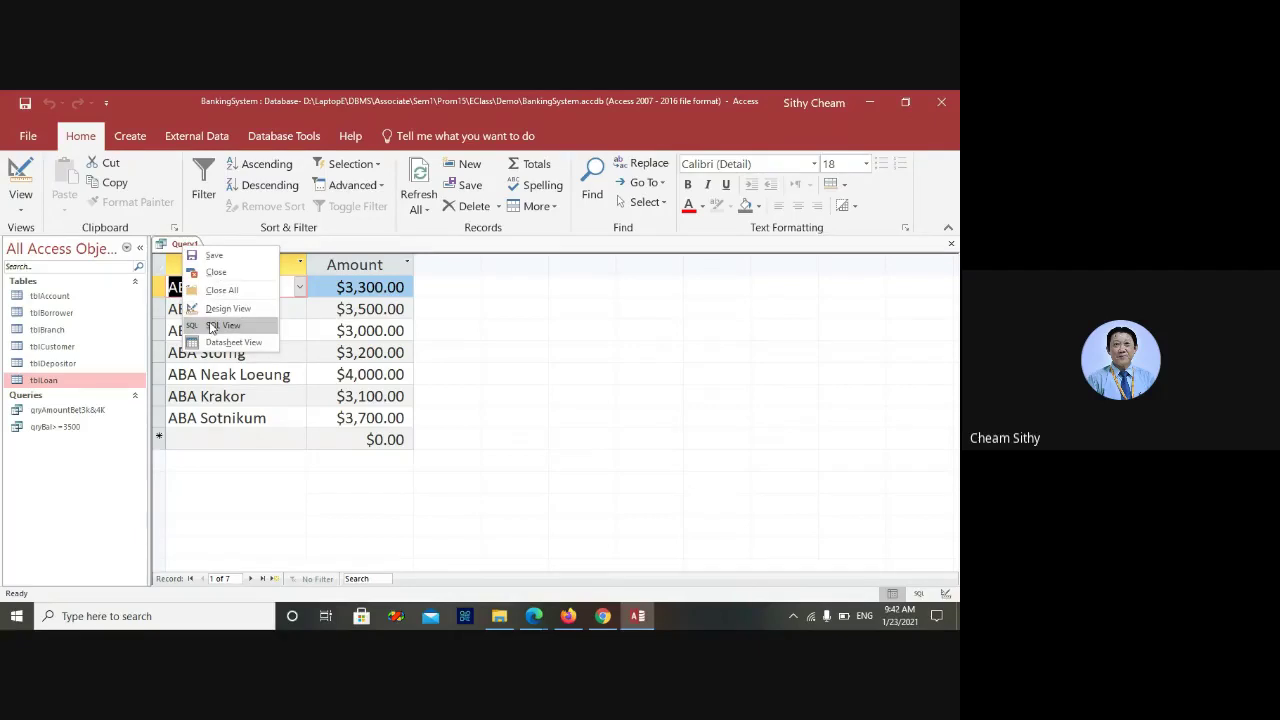
pyautogui.click(216, 325)
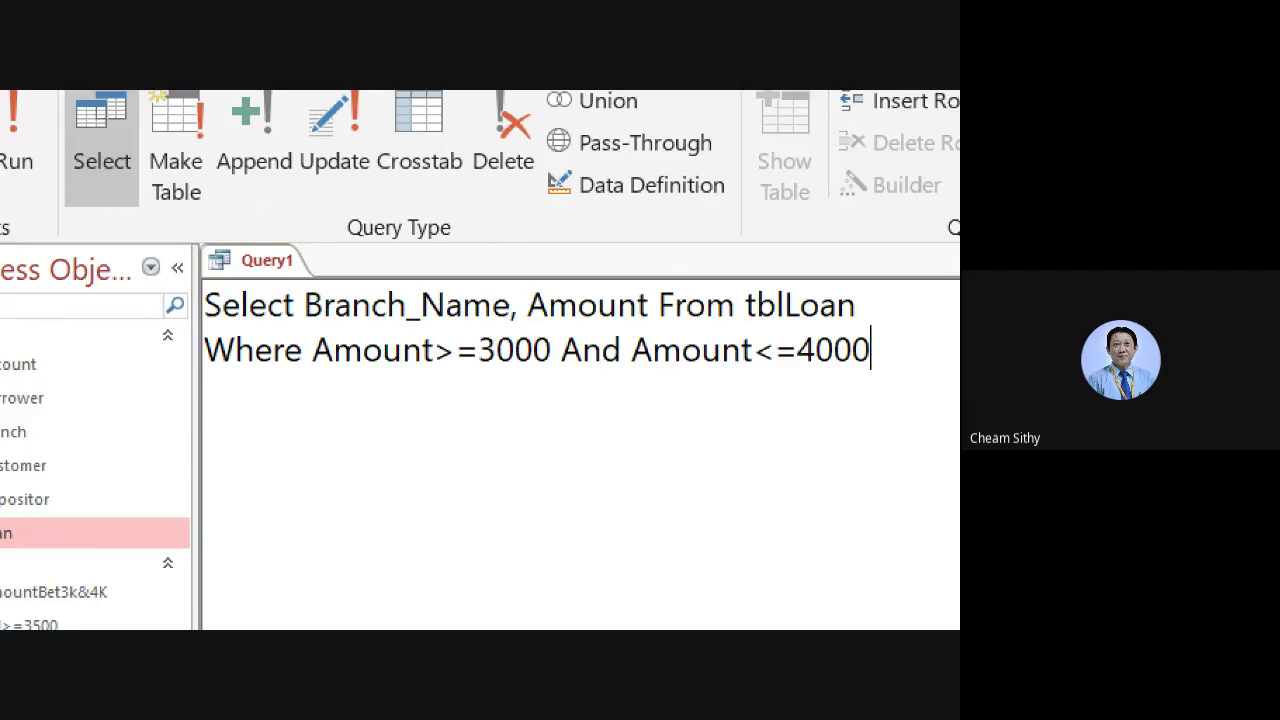
# Save the query as qryAmt>=3k&Amt<=4k and close it
pyautogui.hotkey('ctrl', 's')
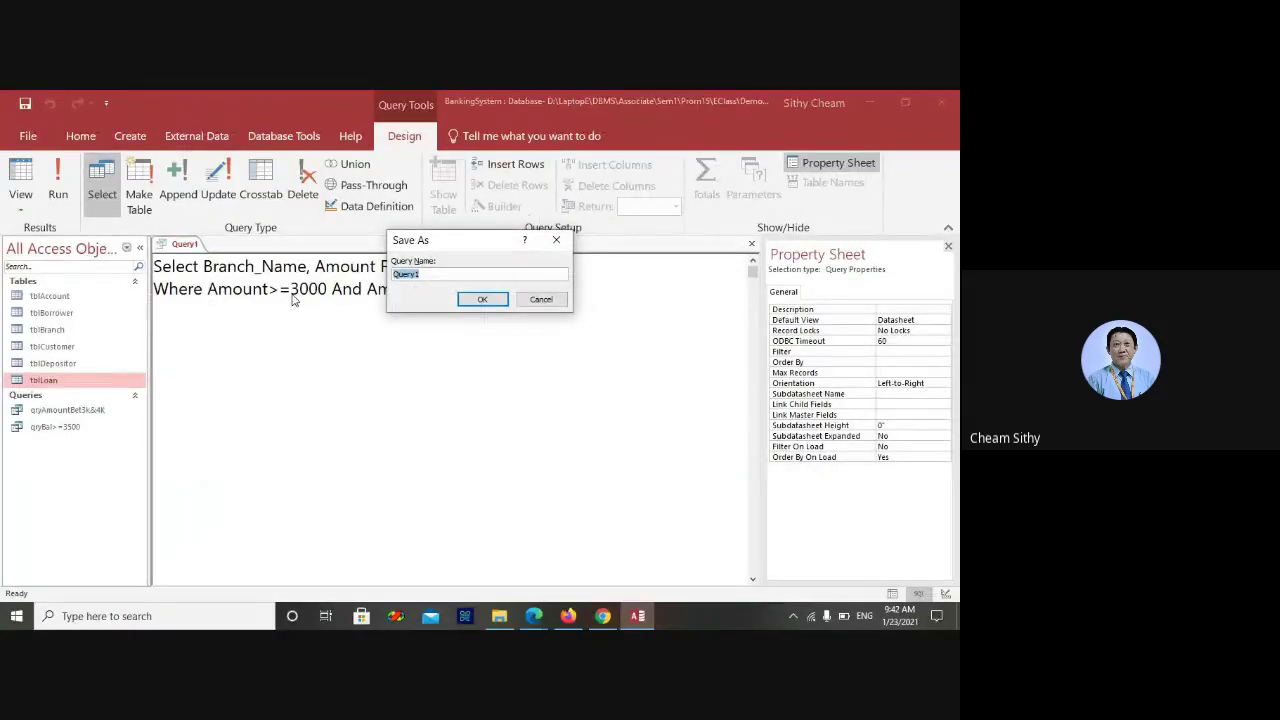
pyautogui.write('qryAmt>=3k&Amt<=4k')
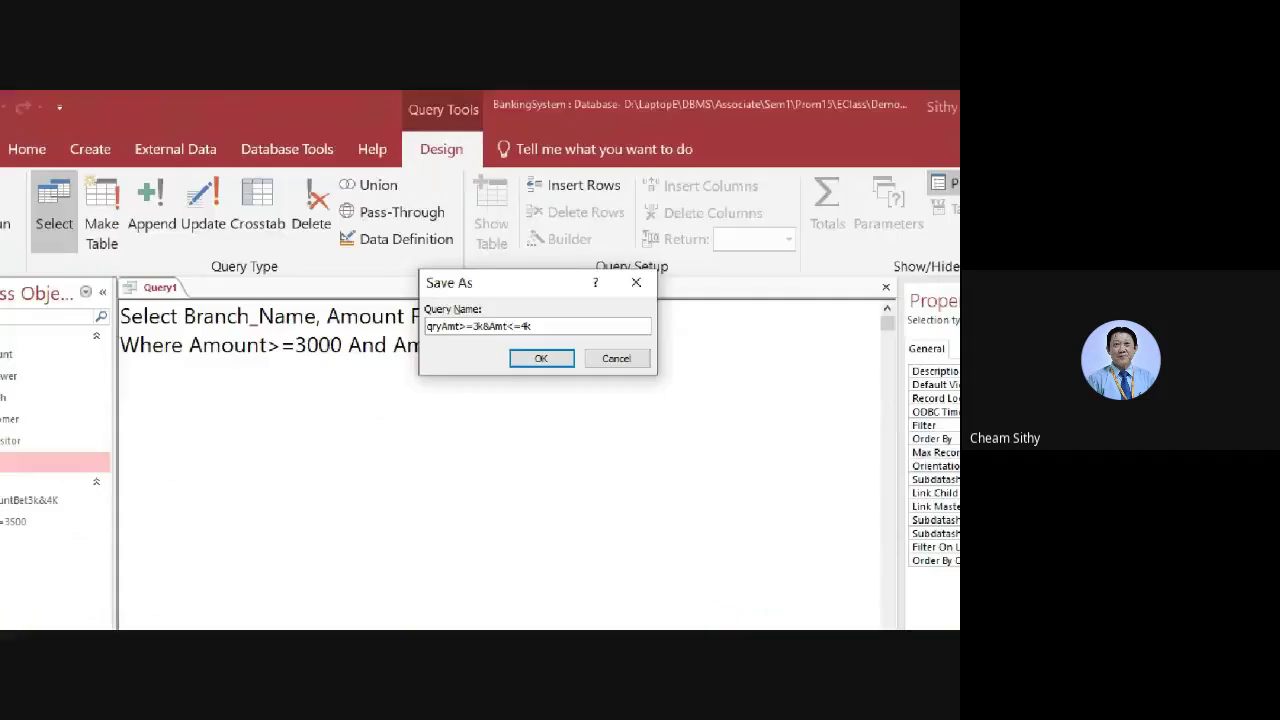
pyautogui.press('Return')
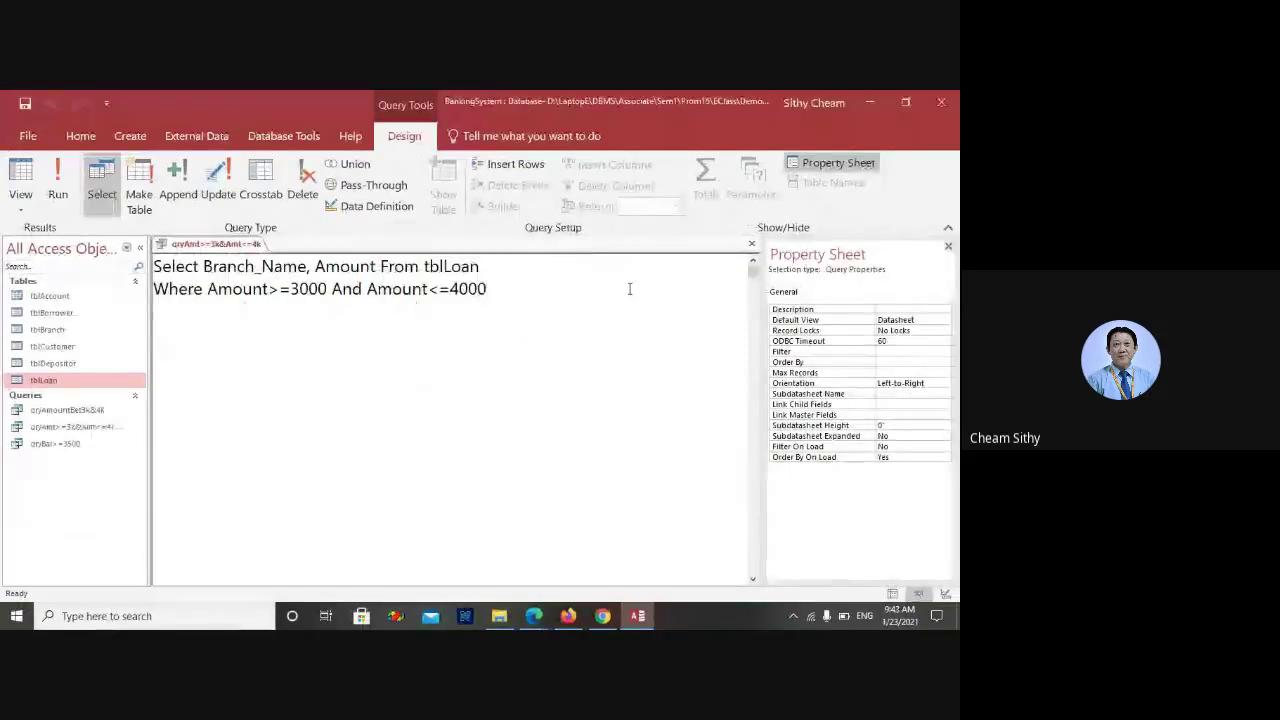
pyautogui.click(753, 246)
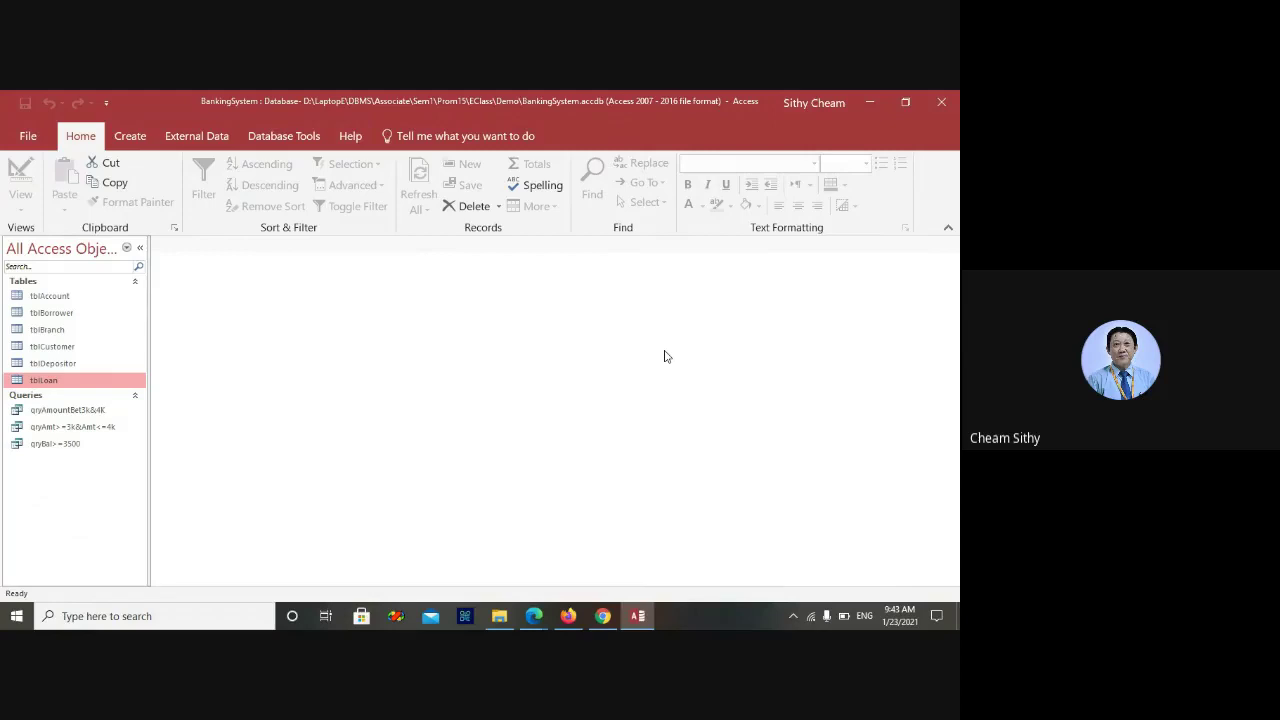
# Create a new blank query without adding any tables, and open its SQL view
pyautogui.click(129, 140)
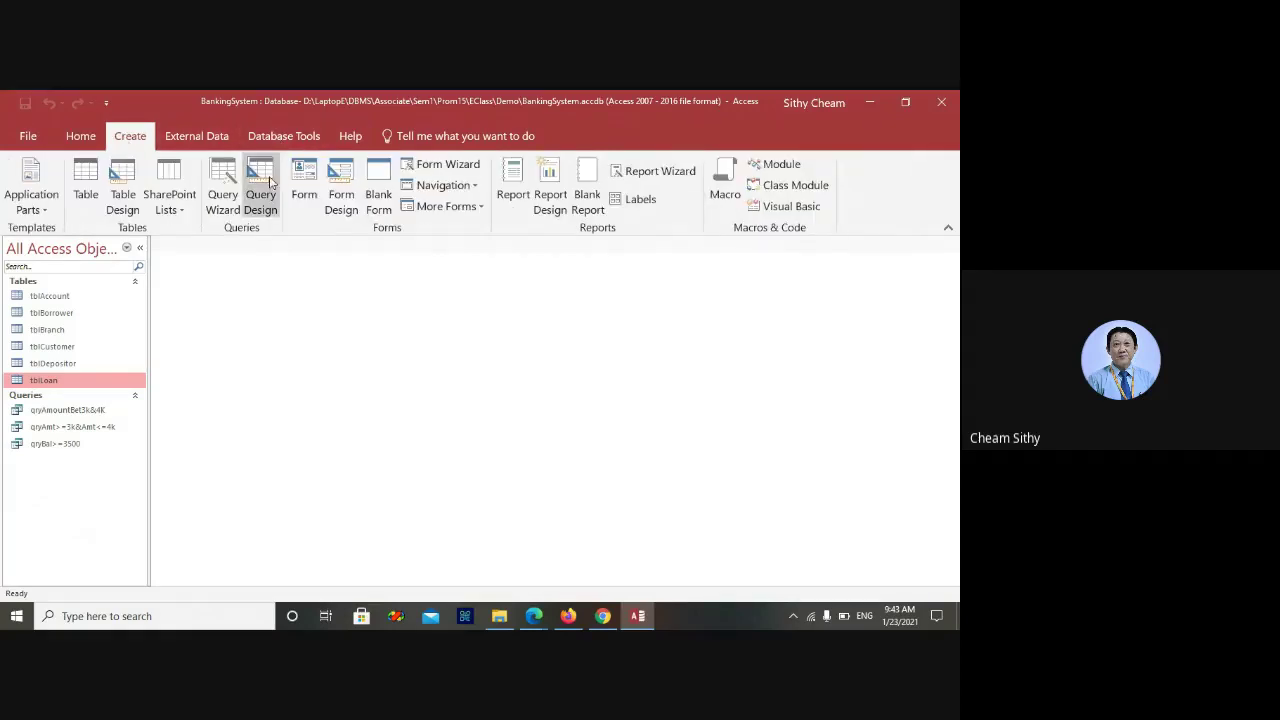
pyautogui.click(262, 180)
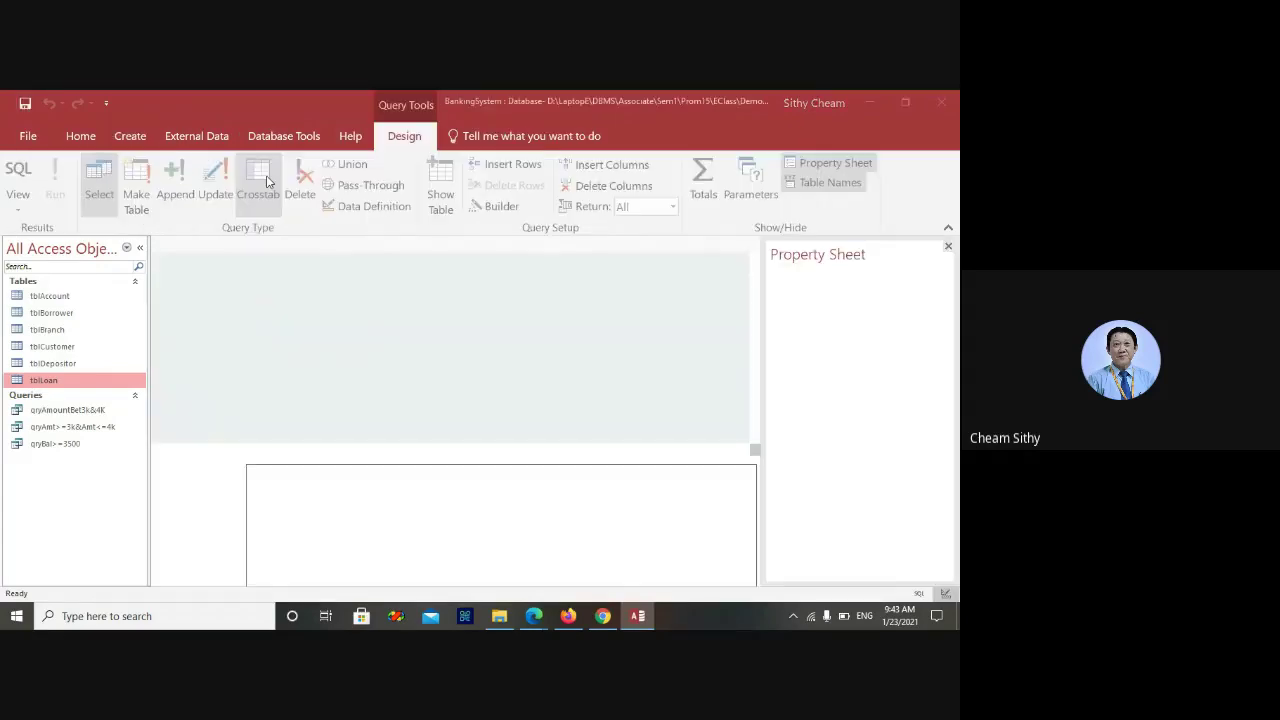
pyautogui.click(582, 250)
pyautogui.click(392, 337)
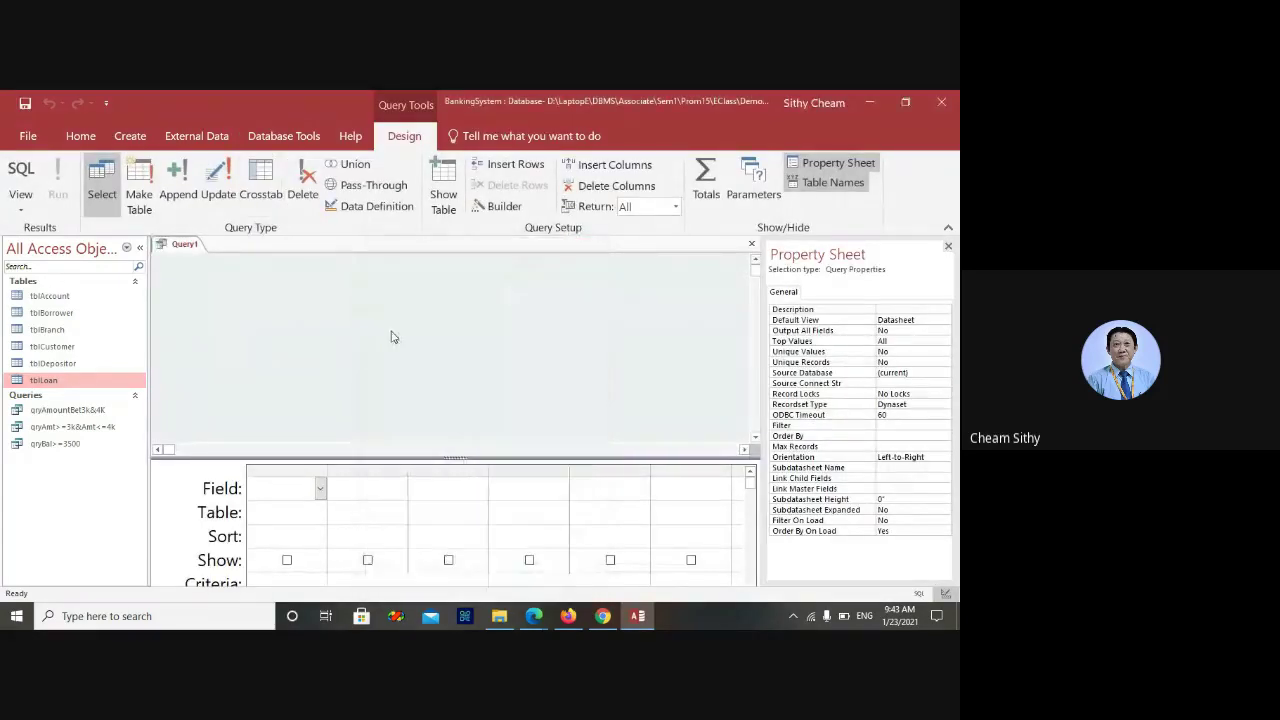
pyautogui.rightClick(392, 337)
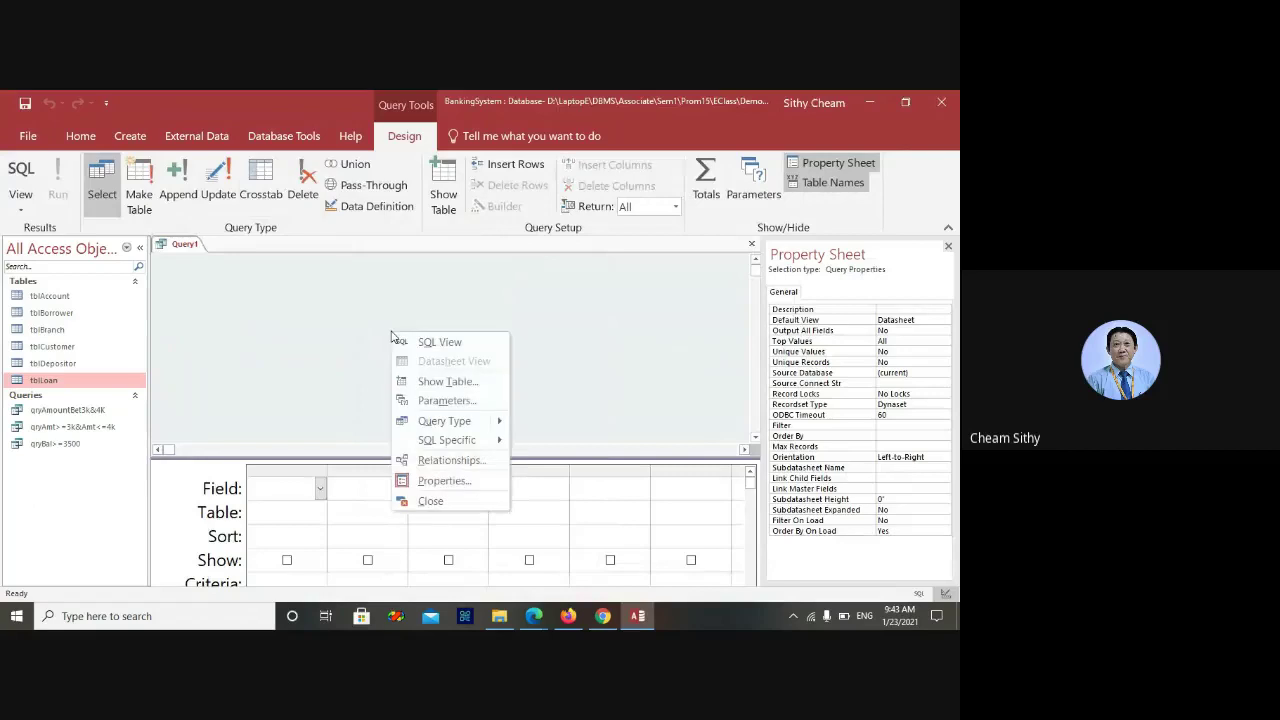
pyautogui.click(436, 340)
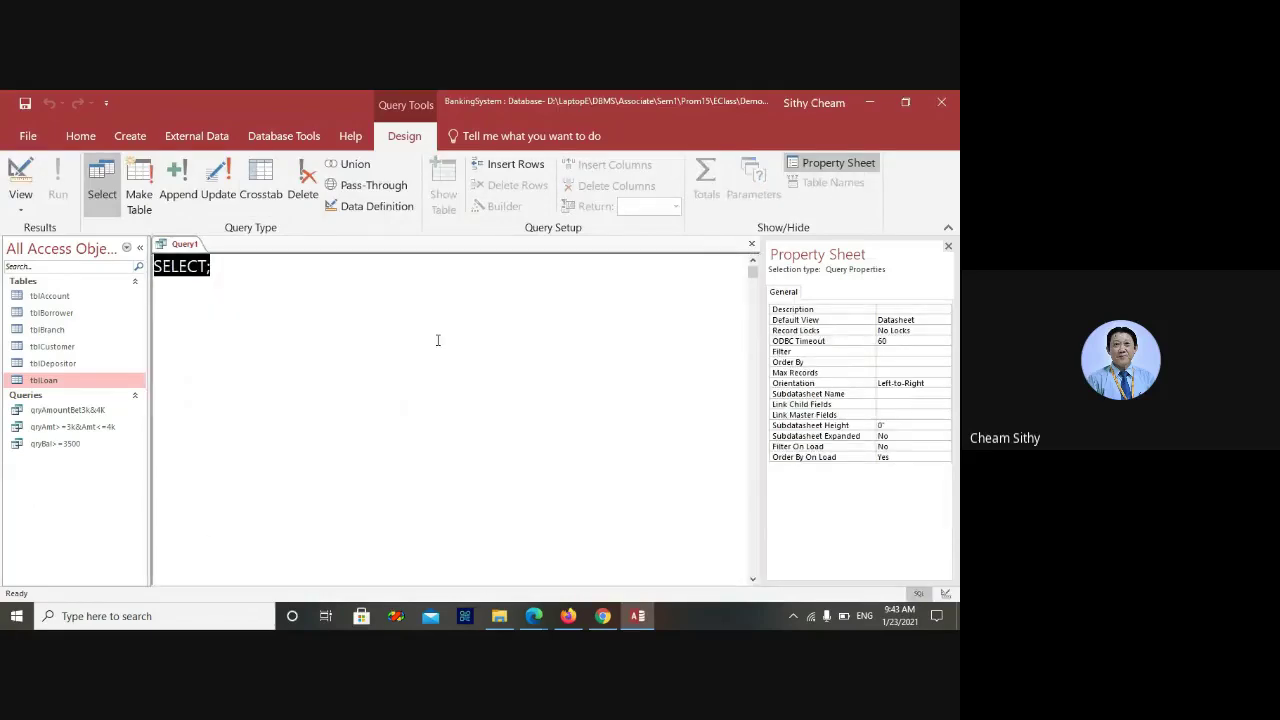
# Write the SQL statement "Select Branch_Name, Amount From tblLoan" with the second line "Where Amount<3000 Or Amount>4000"
pyautogui.write('Select ')
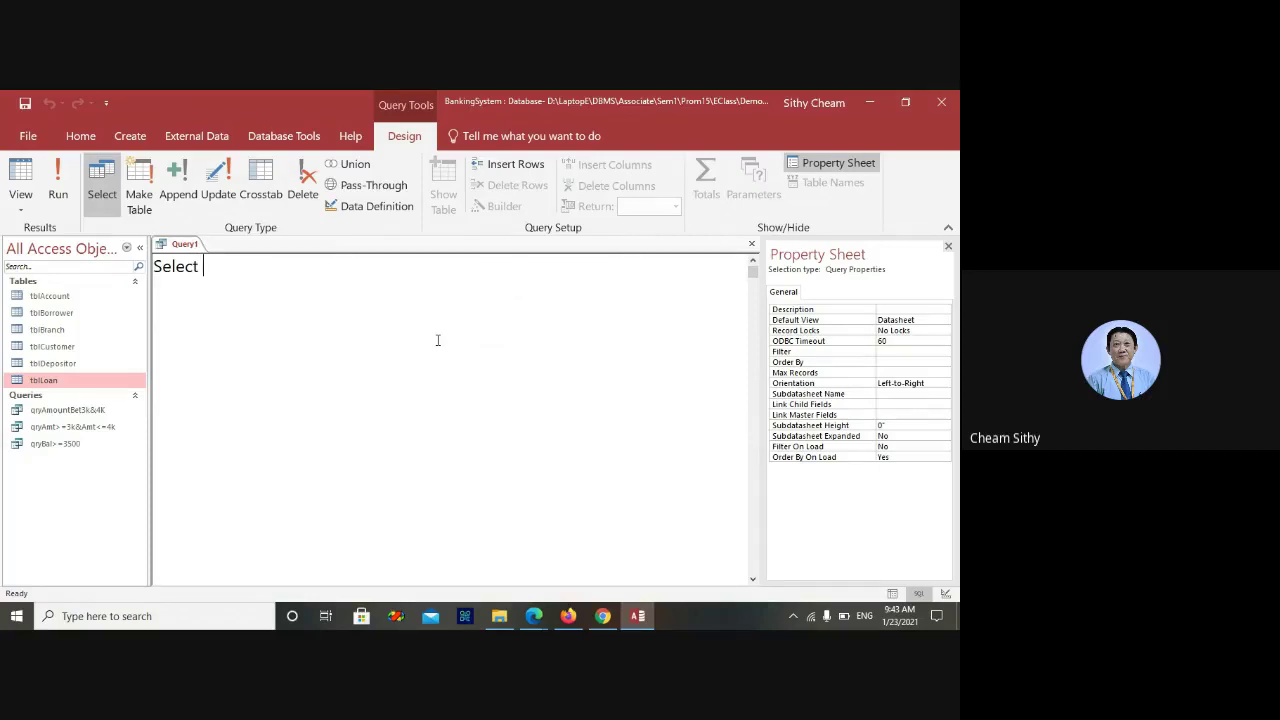
pyautogui.write('Branch_Name, Am')
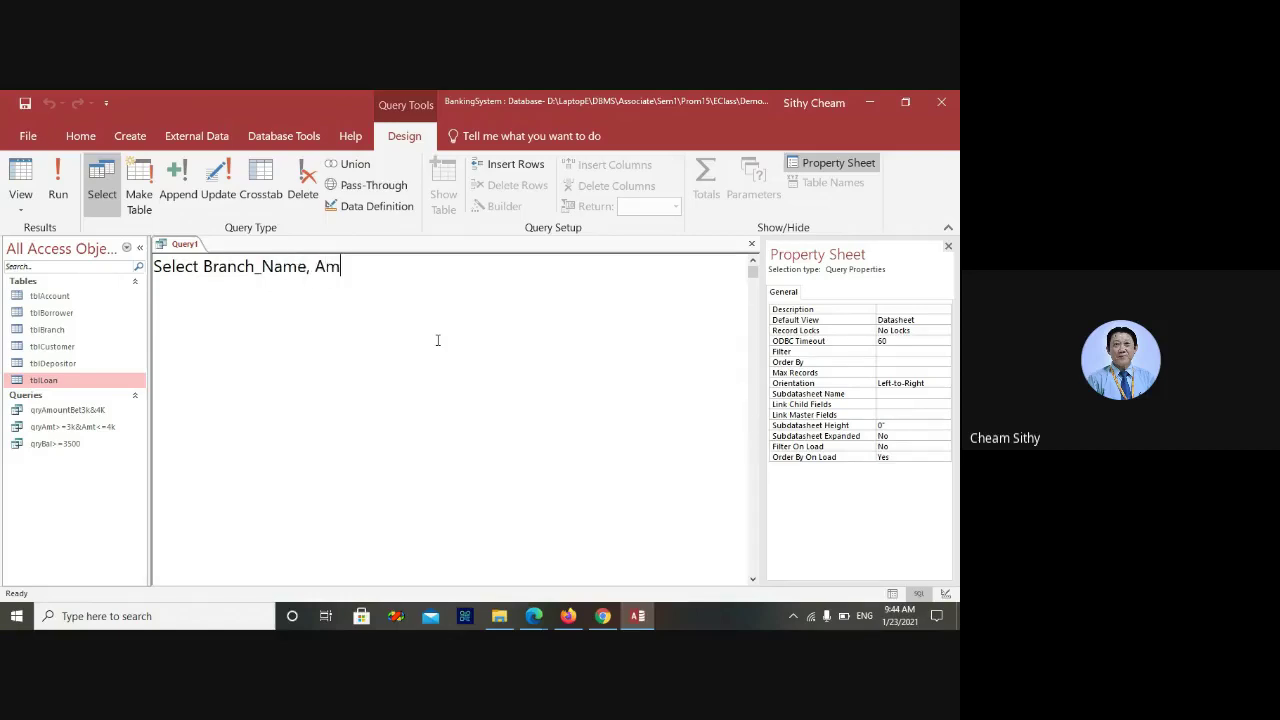
pyautogui.write('ount From tblLo')
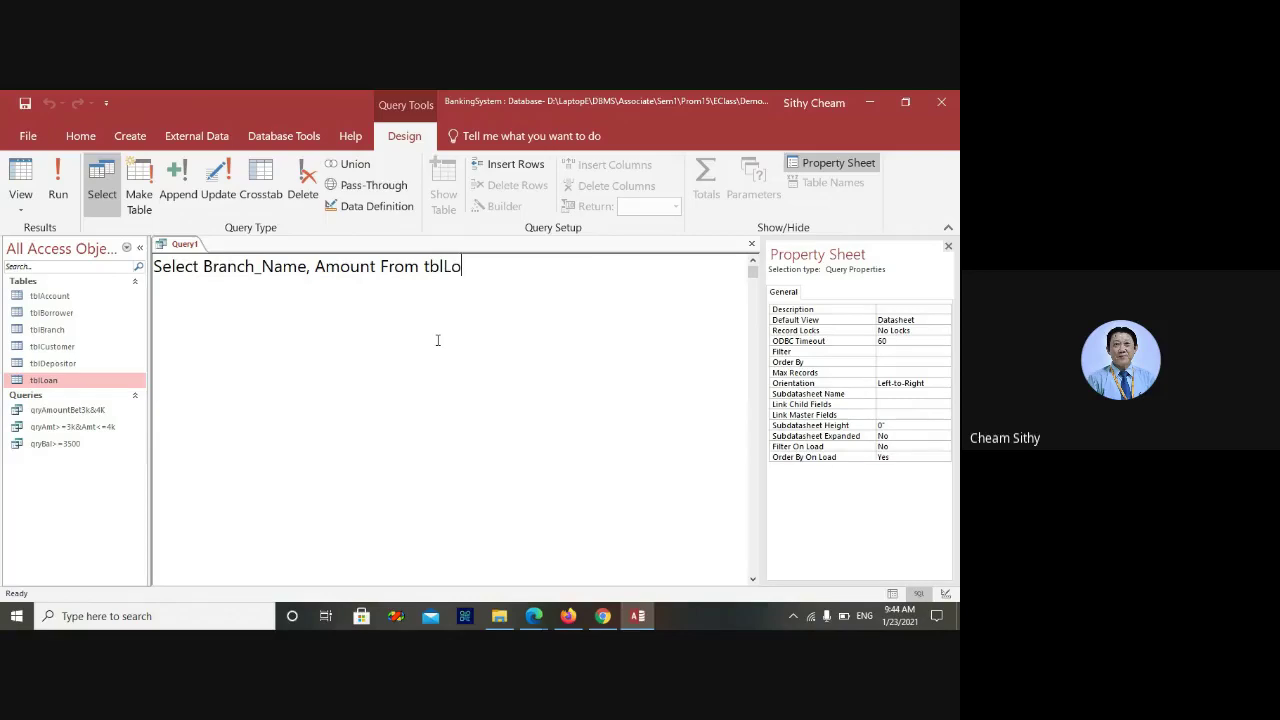
pyautogui.write('an')
pyautogui.press('Return')
pyautogui.write('Where Amount')
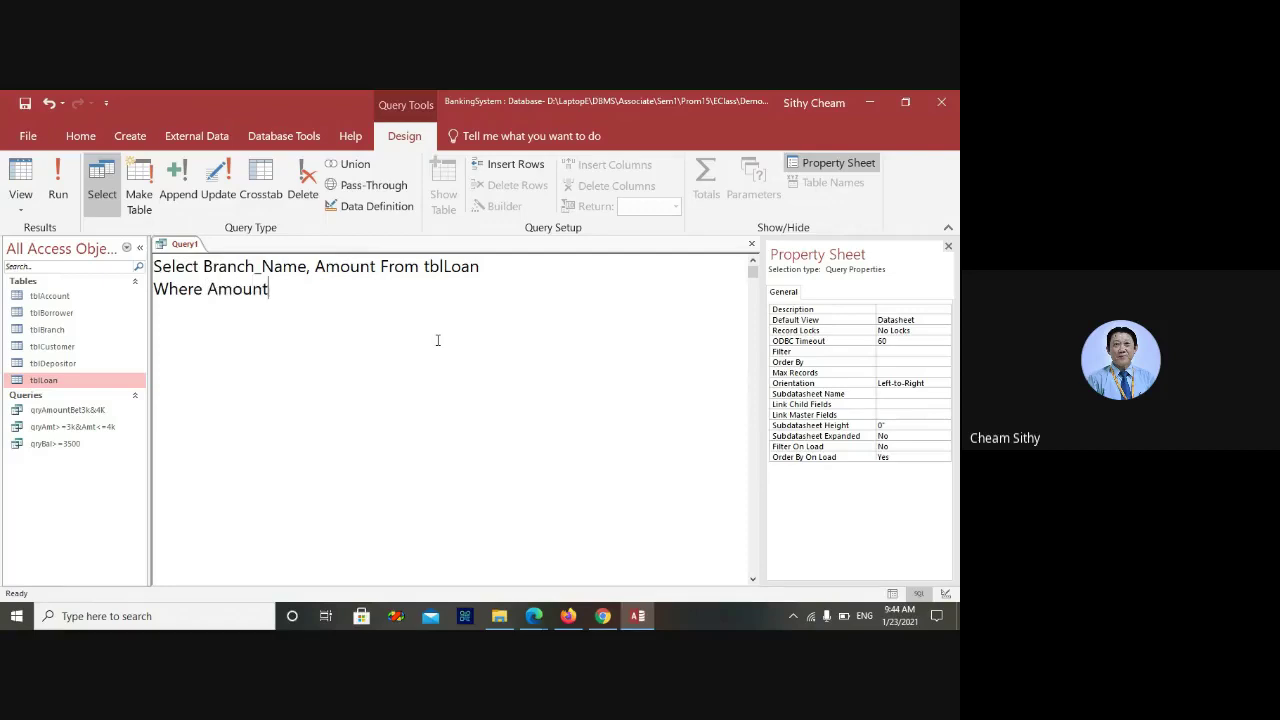
pyautogui.write('<3000 Or Amount')
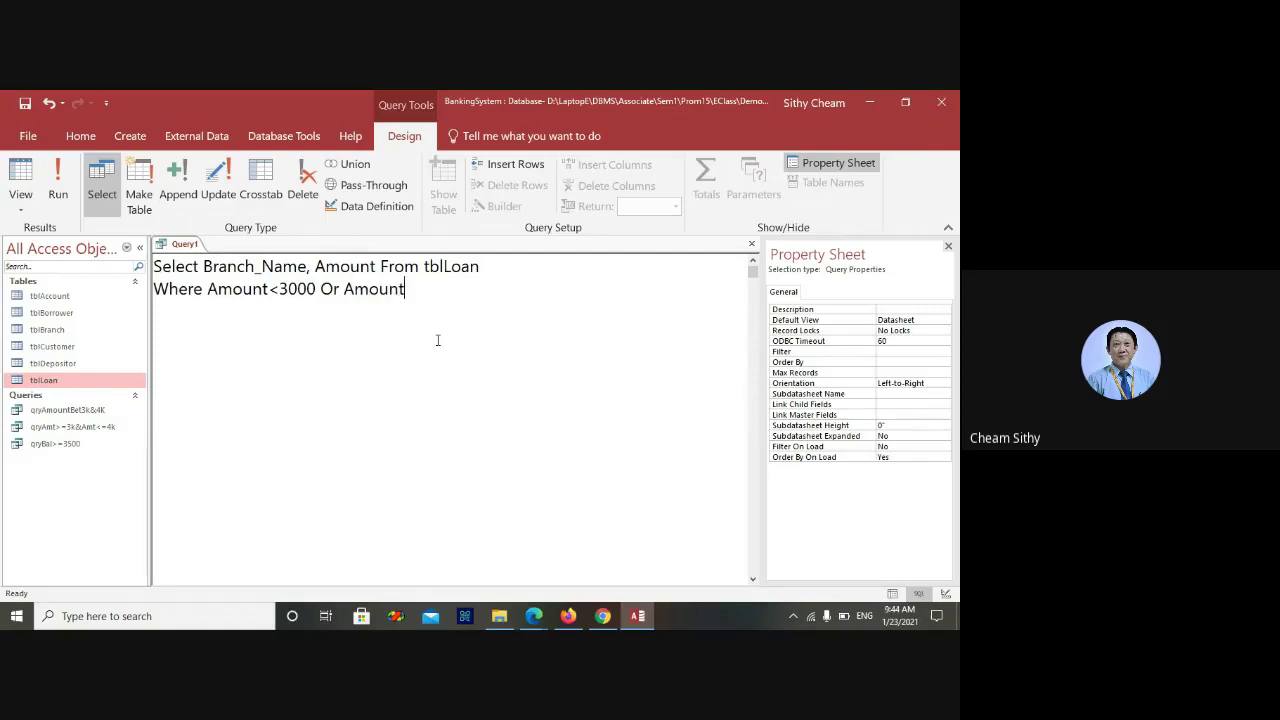
pyautogui.write('>4000')
# Run the query that uses the Or condition on the loan amounts, and return to its SQL view
pyautogui.click(55, 178)
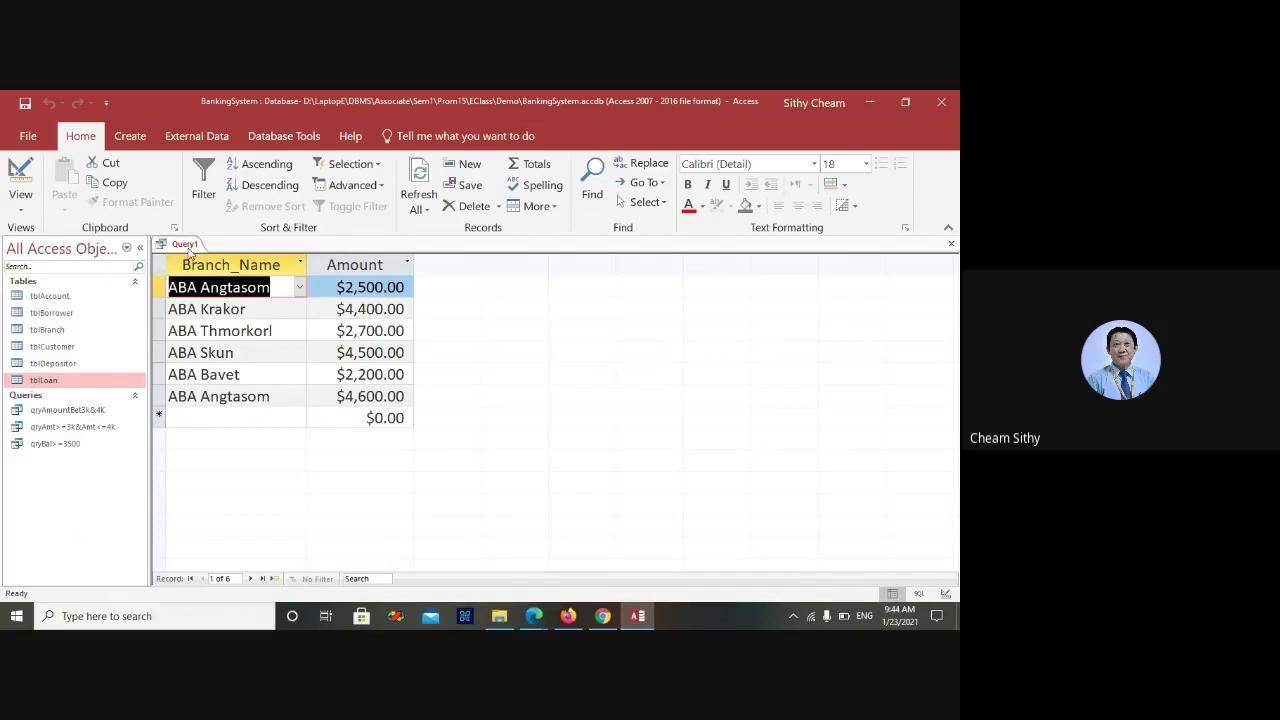
pyautogui.rightClick(187, 248)
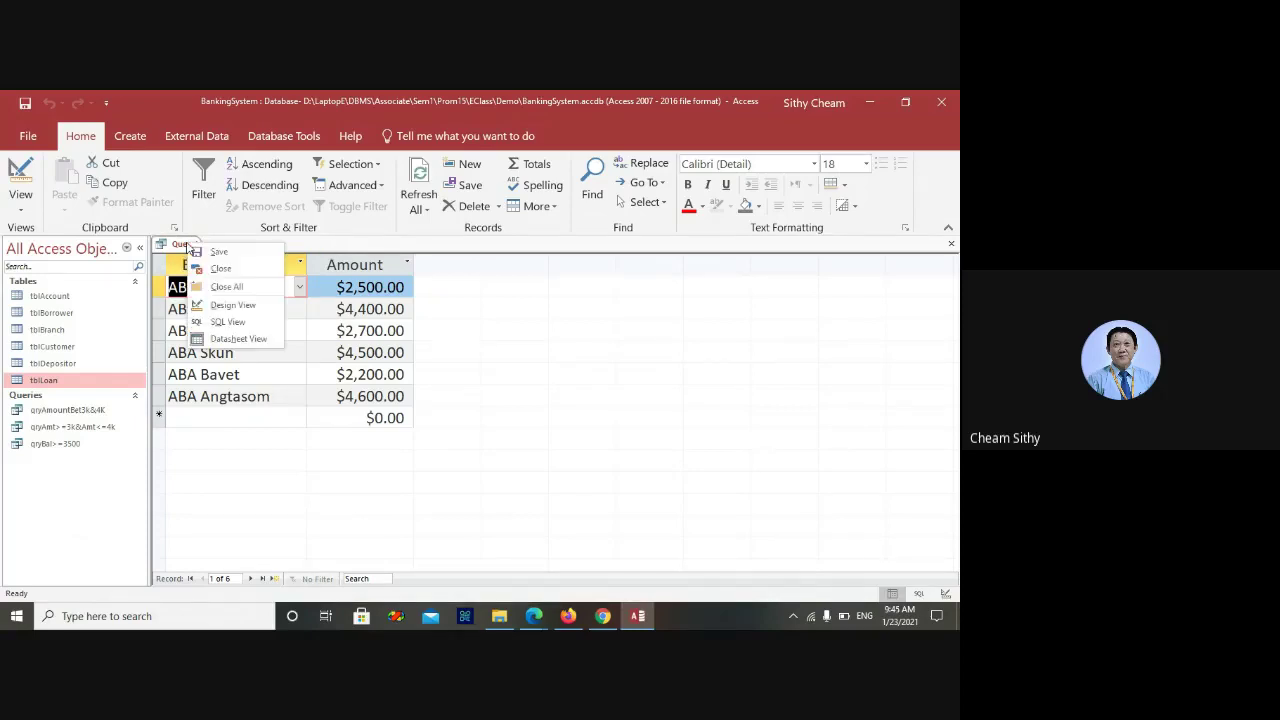
pyautogui.click(226, 322)
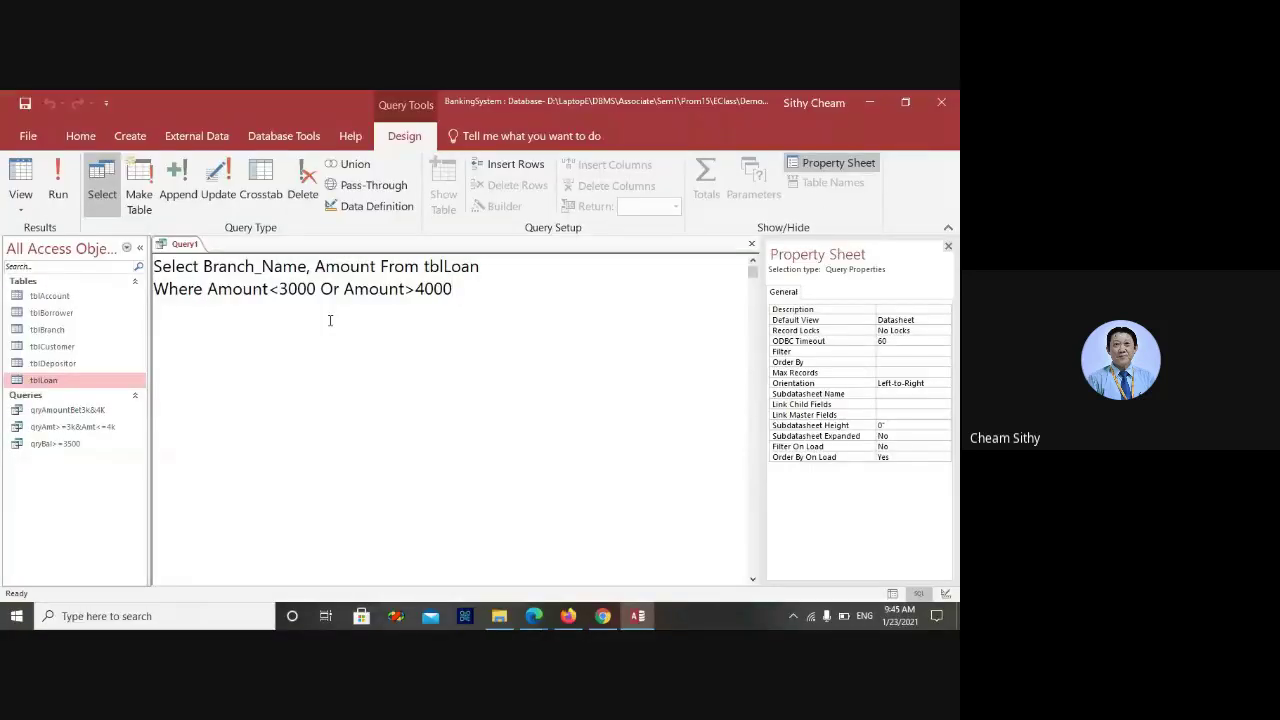
# Save the query as qryAmt<3kOrAmt>4k and close it
pyautogui.hotkey('ctrl', 's')
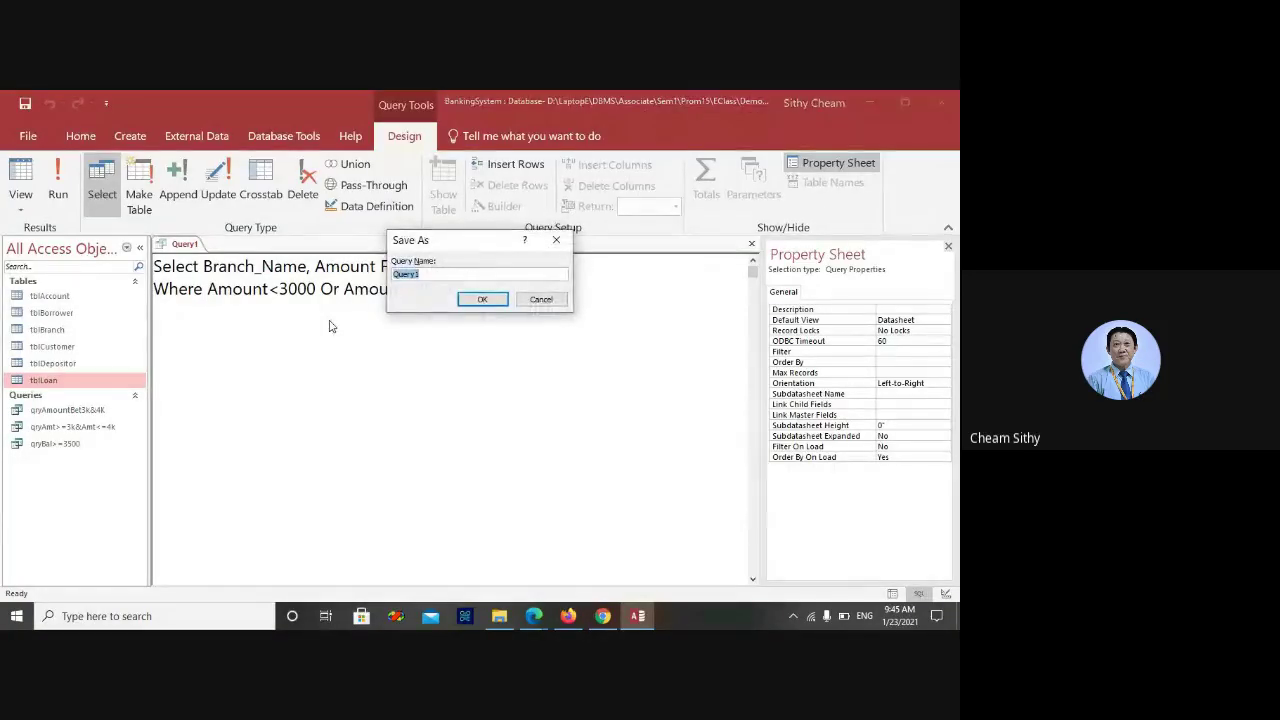
pyautogui.write('q')
pyautogui.write('ry')
pyautogui.write('Am')
pyautogui.write('t')
pyautogui.write('<3k')
pyautogui.write('&')
pyautogui.write('Amt')
pyautogui.write('>4k')
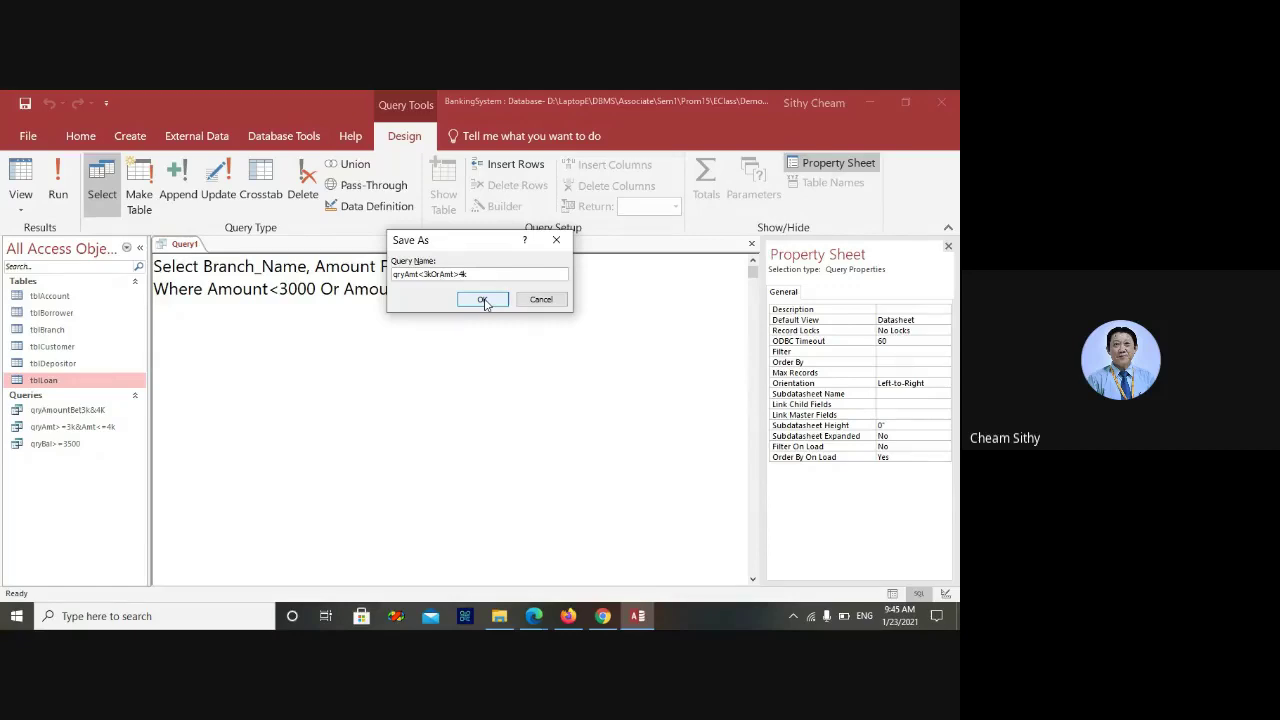
pyautogui.click(483, 300)
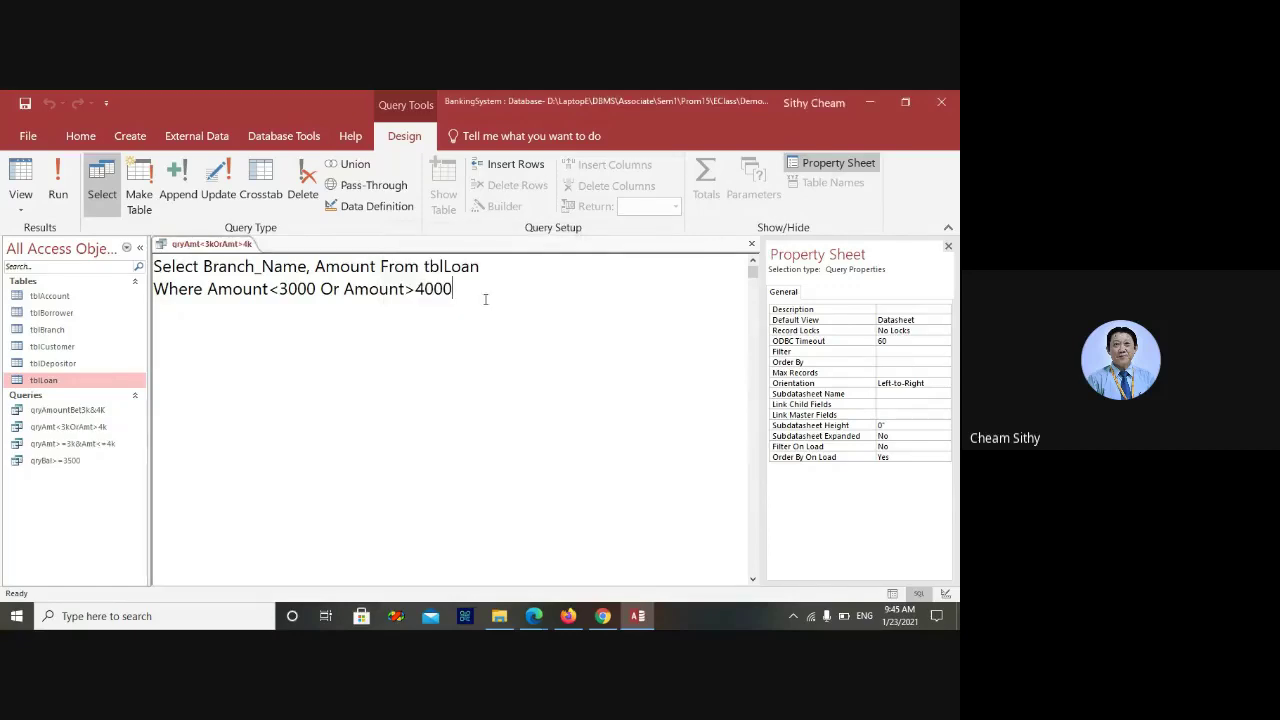
pyautogui.click(751, 248)
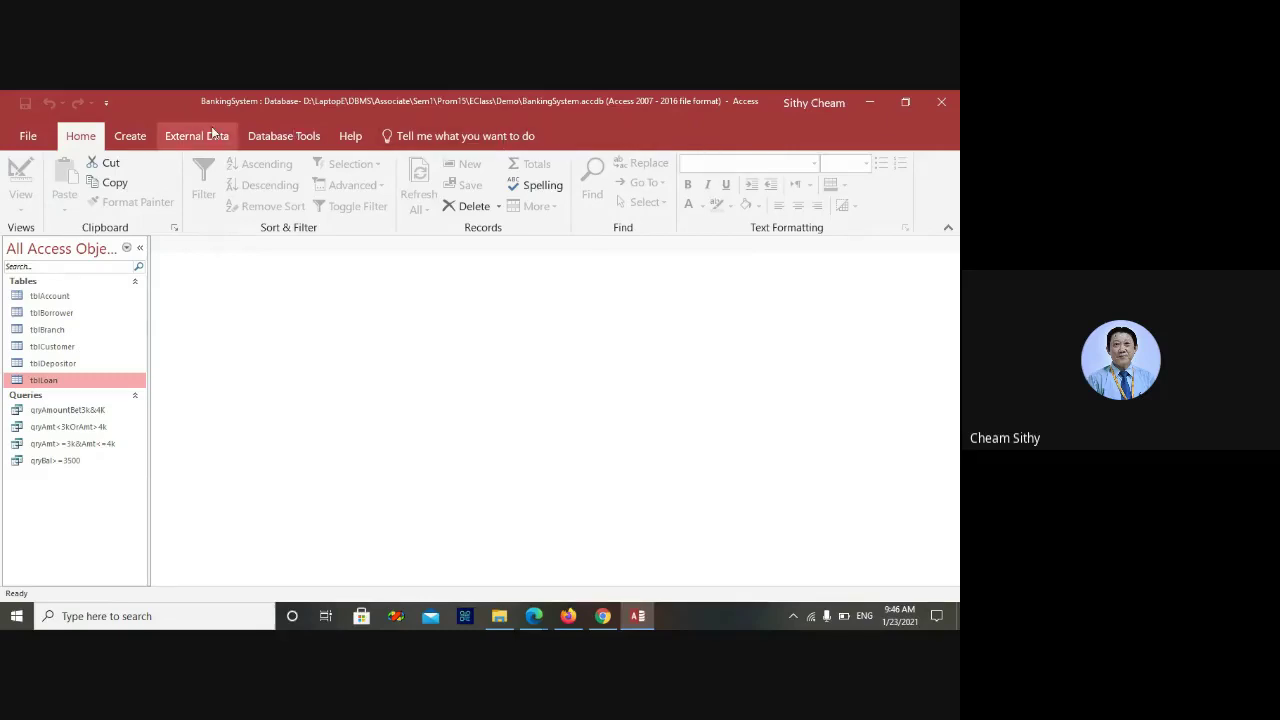
# Create another blank query without adding any tables, and open its SQL view
pyautogui.click(131, 141)
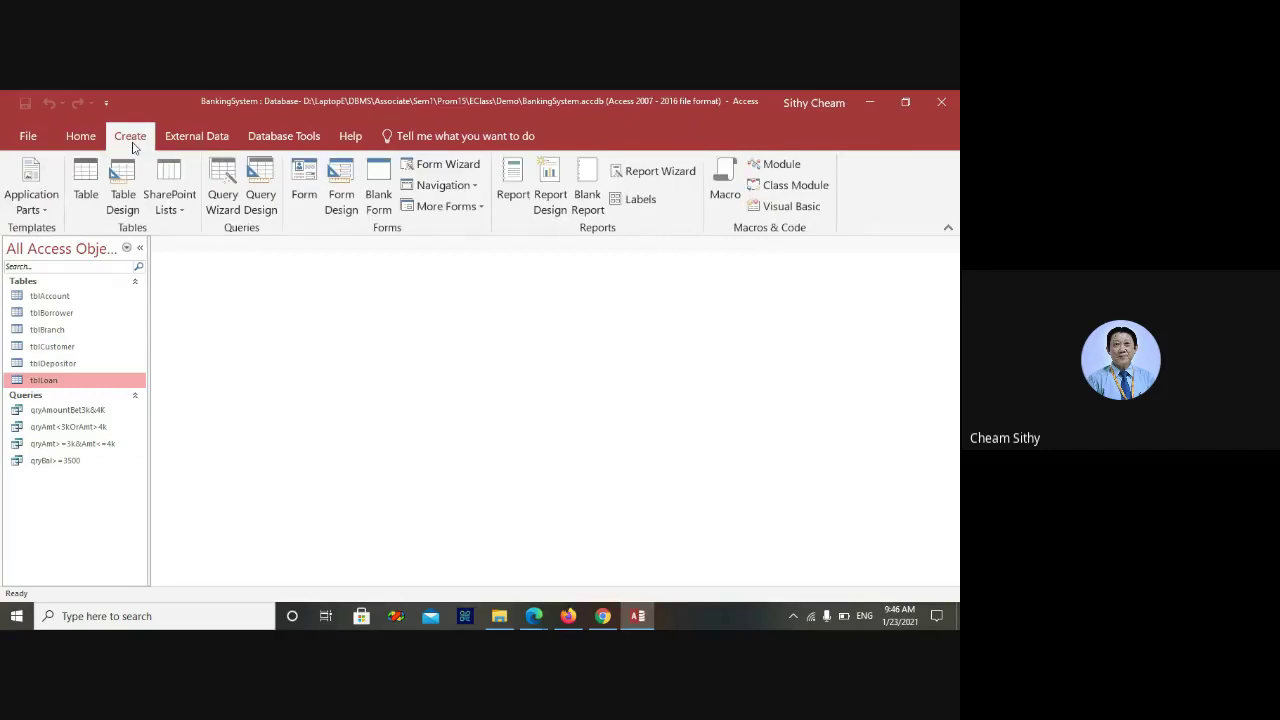
pyautogui.click(259, 195)
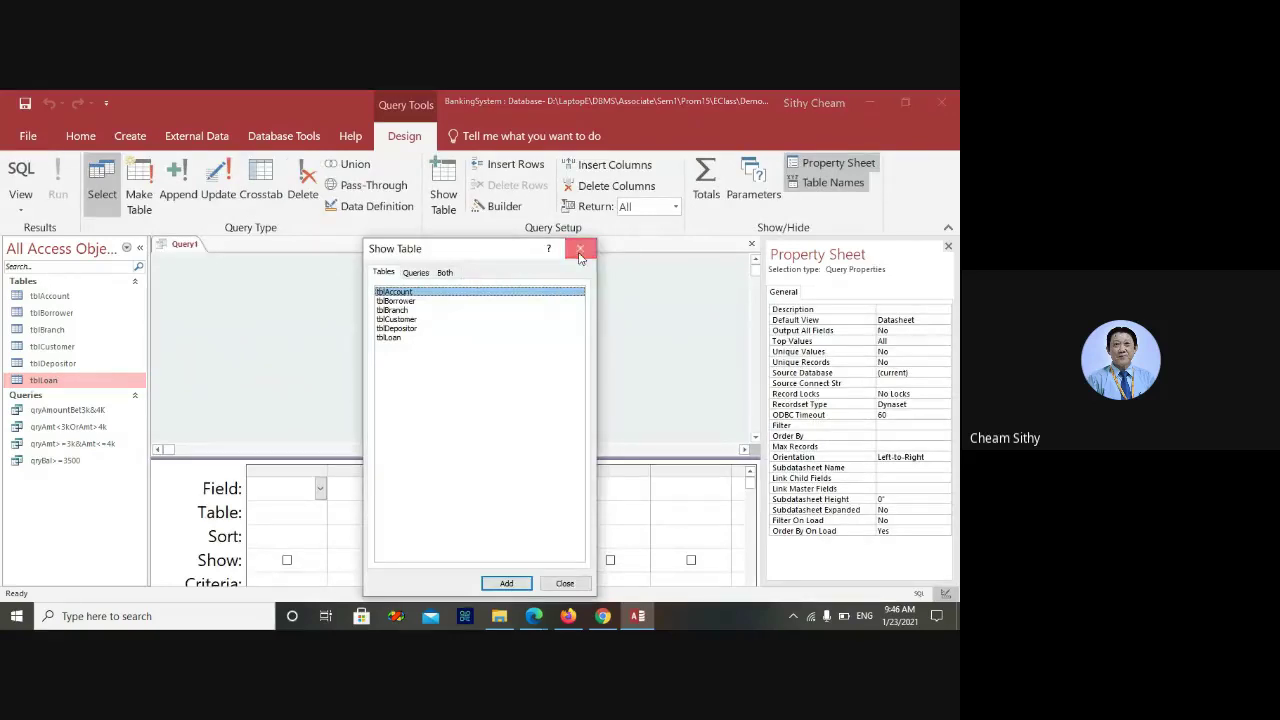
pyautogui.click(581, 249)
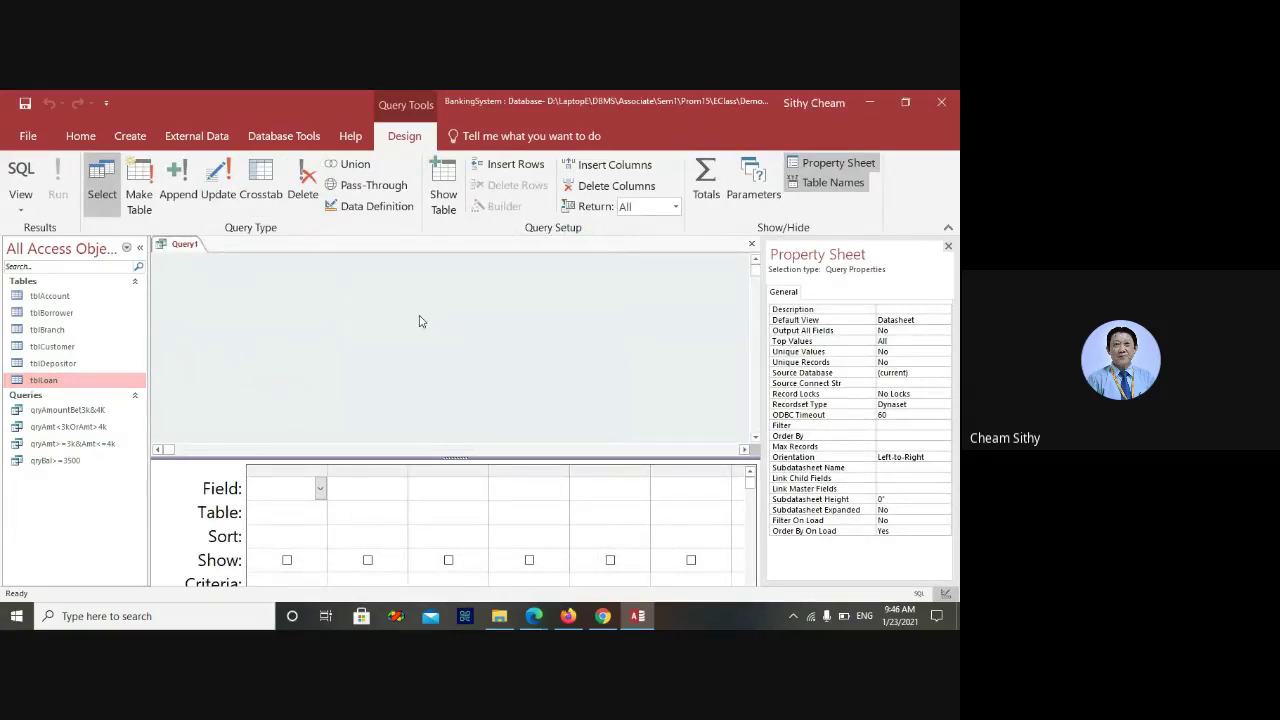
pyautogui.rightClick(420, 321)
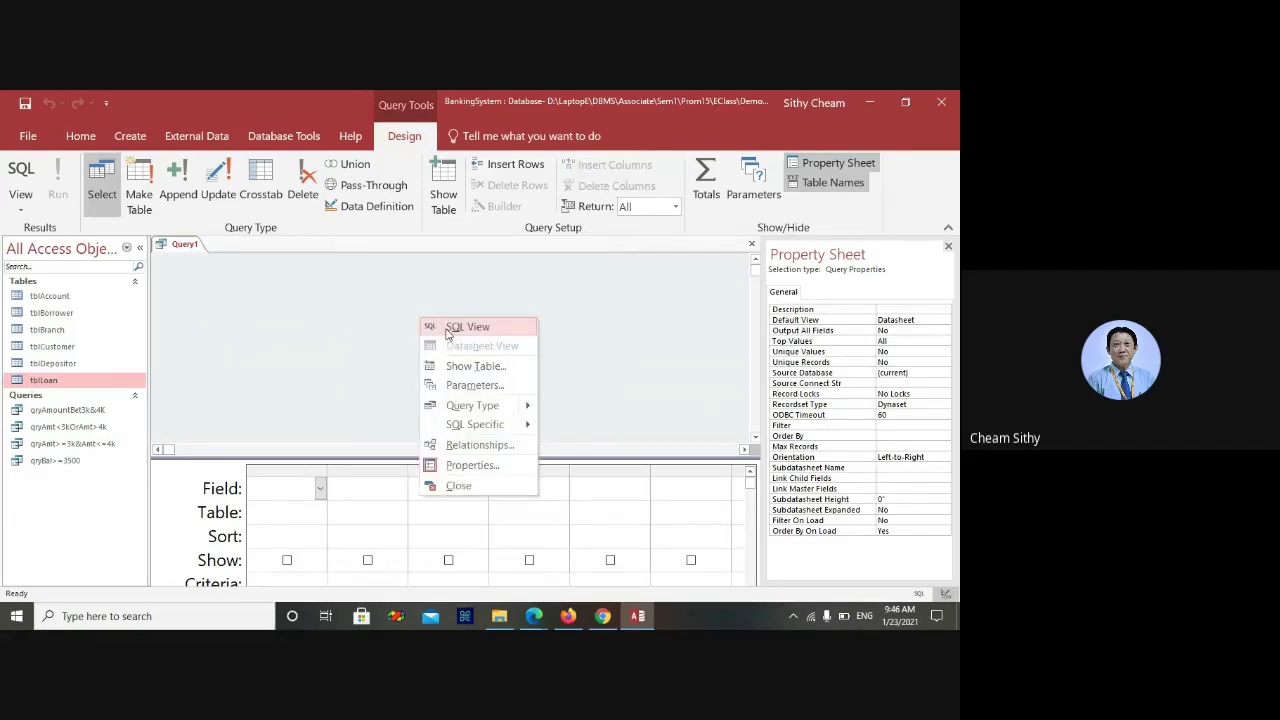
pyautogui.click(445, 327)
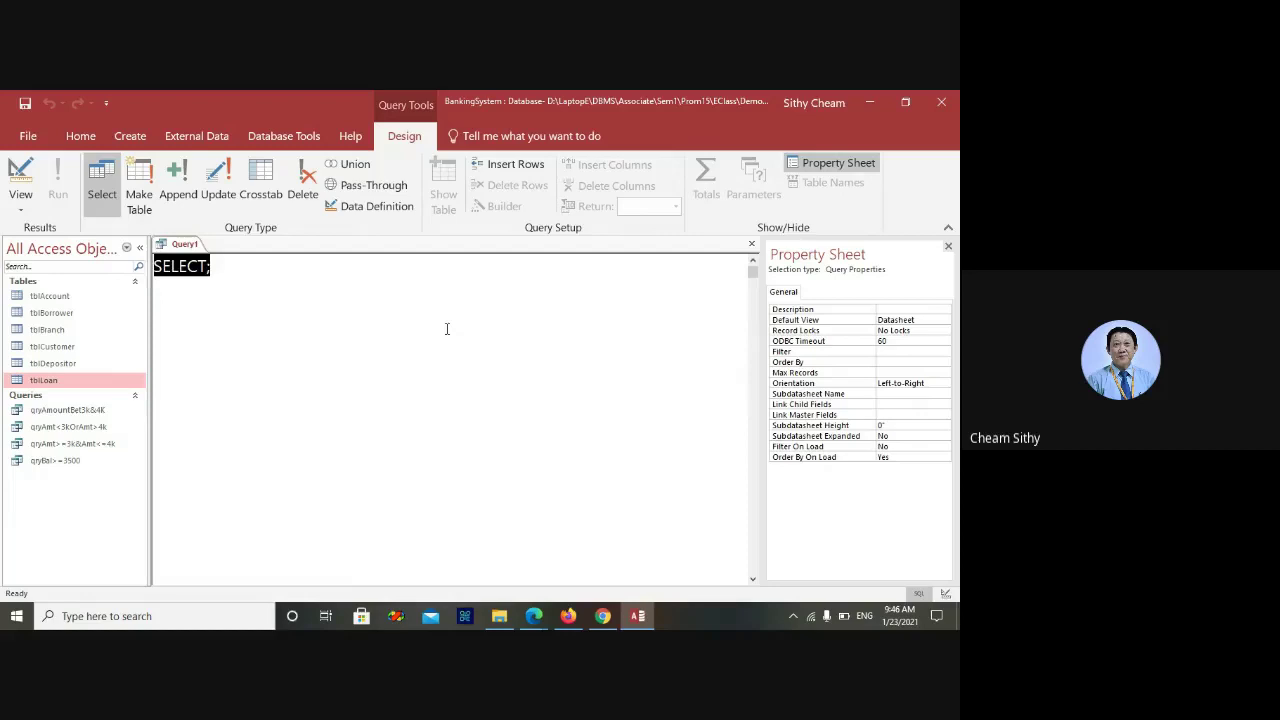
# Begin the SQL statement with "Select Branch_Name, Balance"
pyautogui.write('Select ')
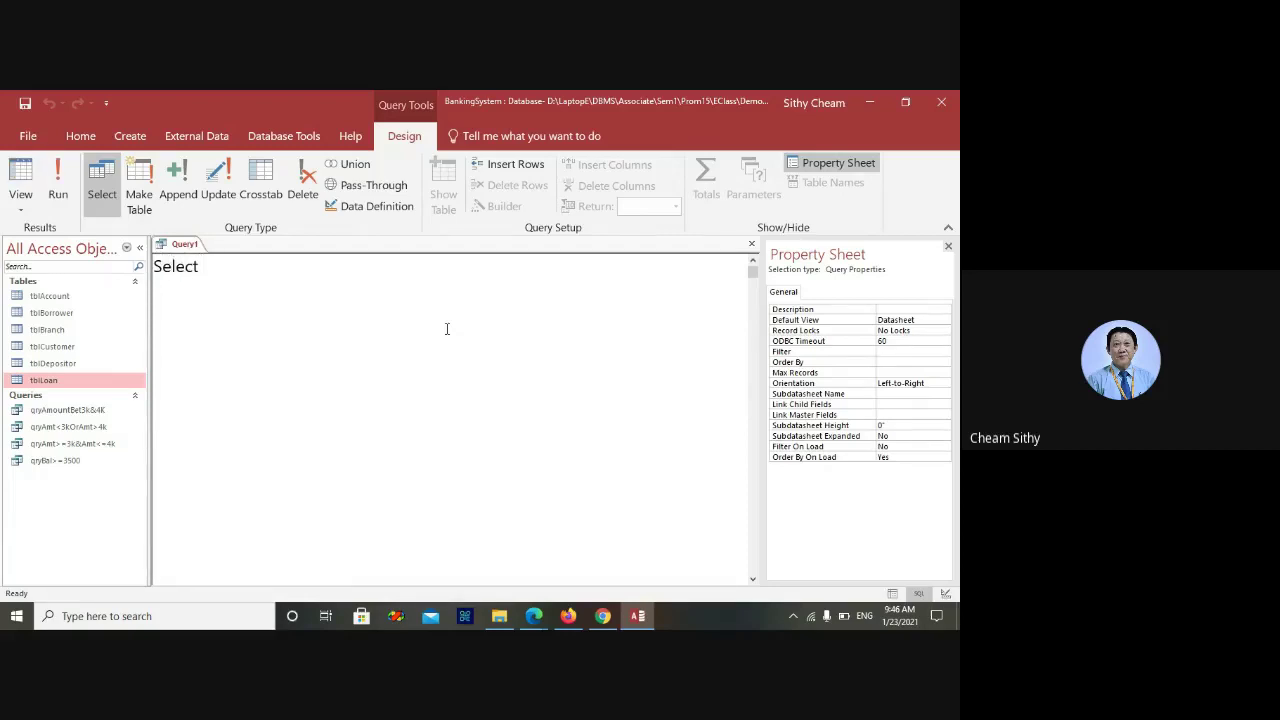
pyautogui.write('Branch_Name, Balance')
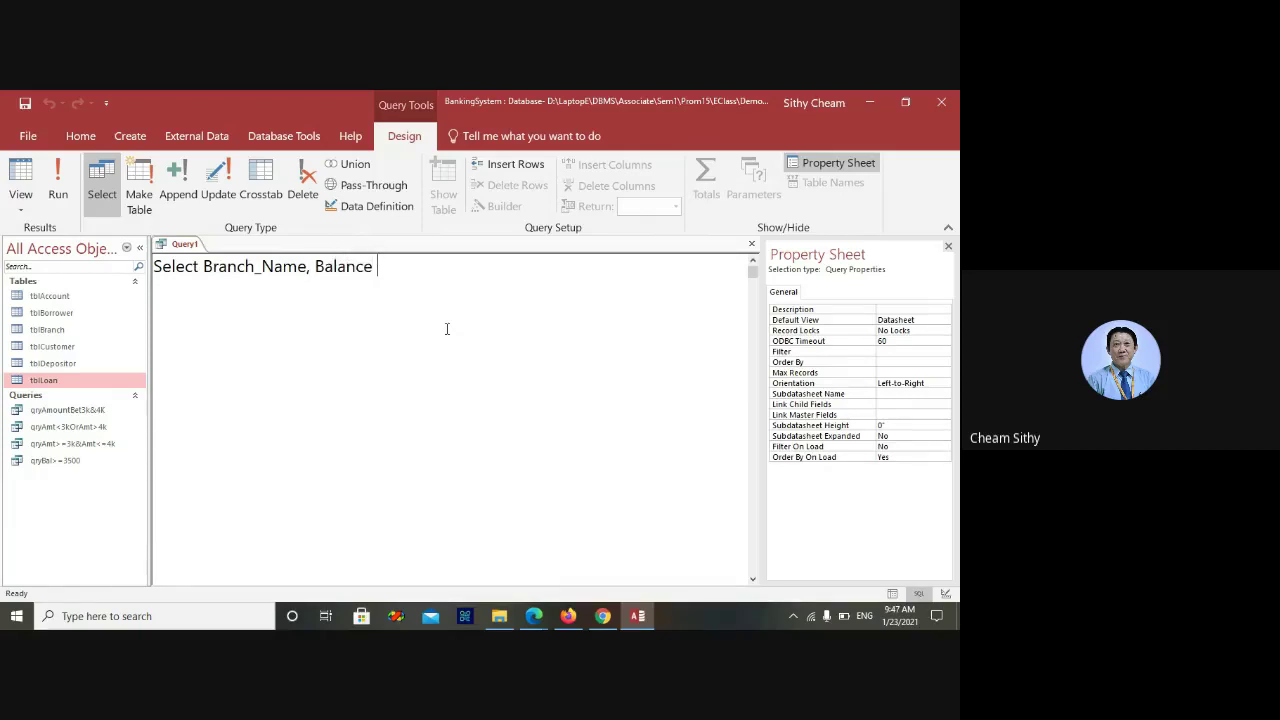
pyautogui.write(' From tblAccount')
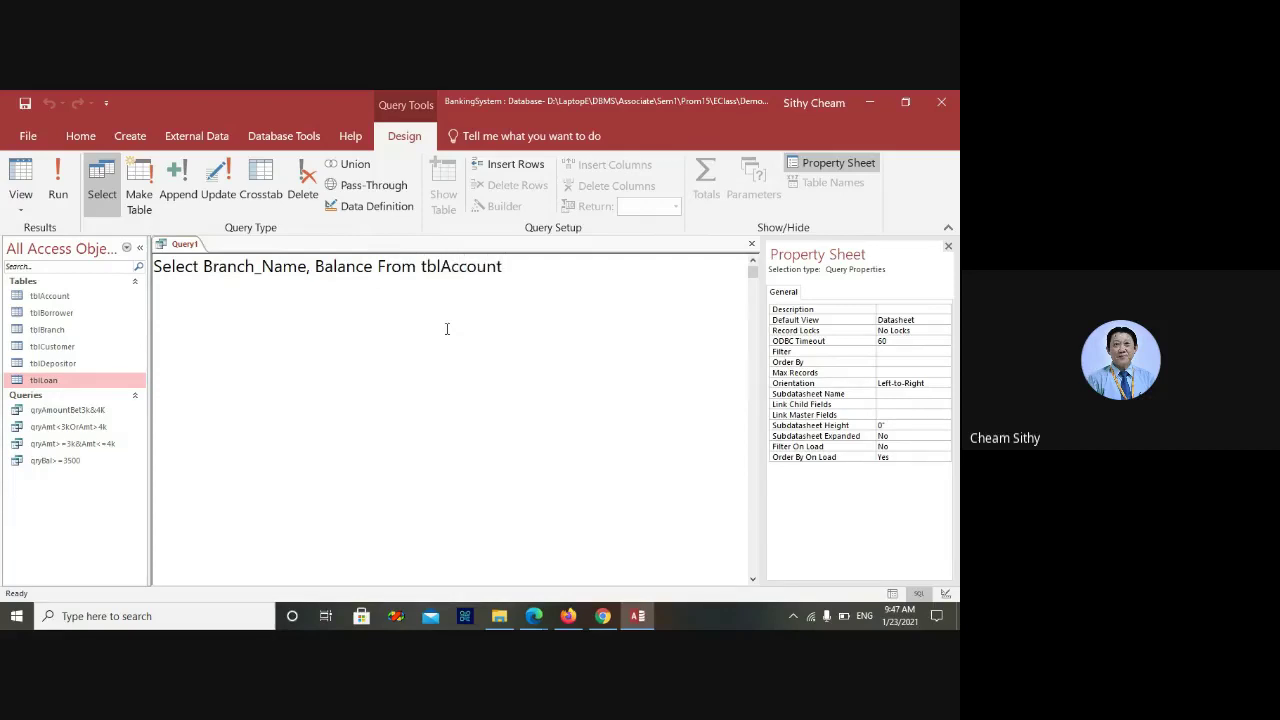
pyautogui.press('Return')
pyautogui.press('BackSpace')
pyautogui.press('BackSpace')
pyautogui.press('BackSpace')
pyautogui.press('BackSpace')
pyautogui.press('BackSpace')
pyautogui.press('BackSpace')
pyautogui.press('BackSpace')
pyautogui.press('BackSpace')
pyautogui.press('BackSpace')
pyautogui.press('BackSpace')
pyautogui.press('BackSpace')
pyautogui.press('BackSpace')
pyautogui.press('BackSpace')
pyautogui.press('BackSpace')
pyautogui.press('BackSpace')
pyautogui.press('BackSpace')
pyautogui.press('BackSpace')
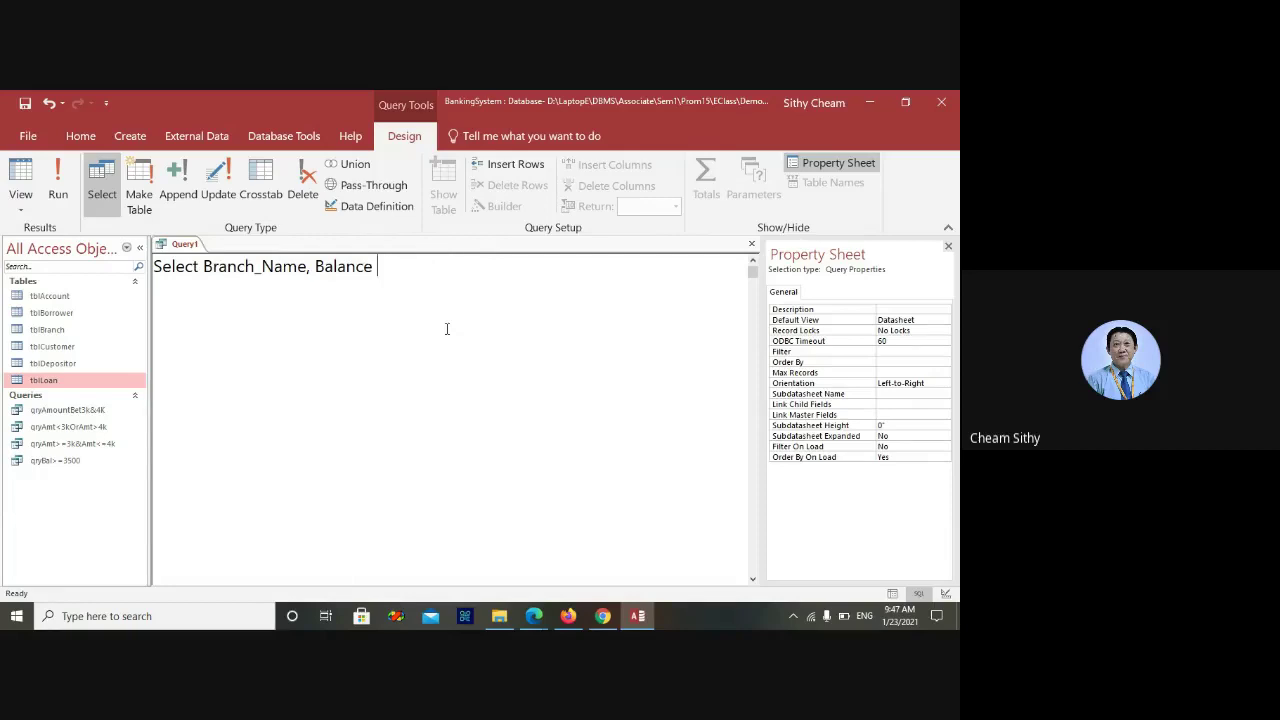
# Add the calculated columns Balance*.05 and Balance*1.05 to the Select list after Balance
pyautogui.write(',')
pyautogui.write(' Bala')
pyautogui.write('nce&')
pyautogui.write('=')
pyautogui.press('BackSpace')
pyautogui.press('BackSpace')
pyautogui.write('*.05, ')
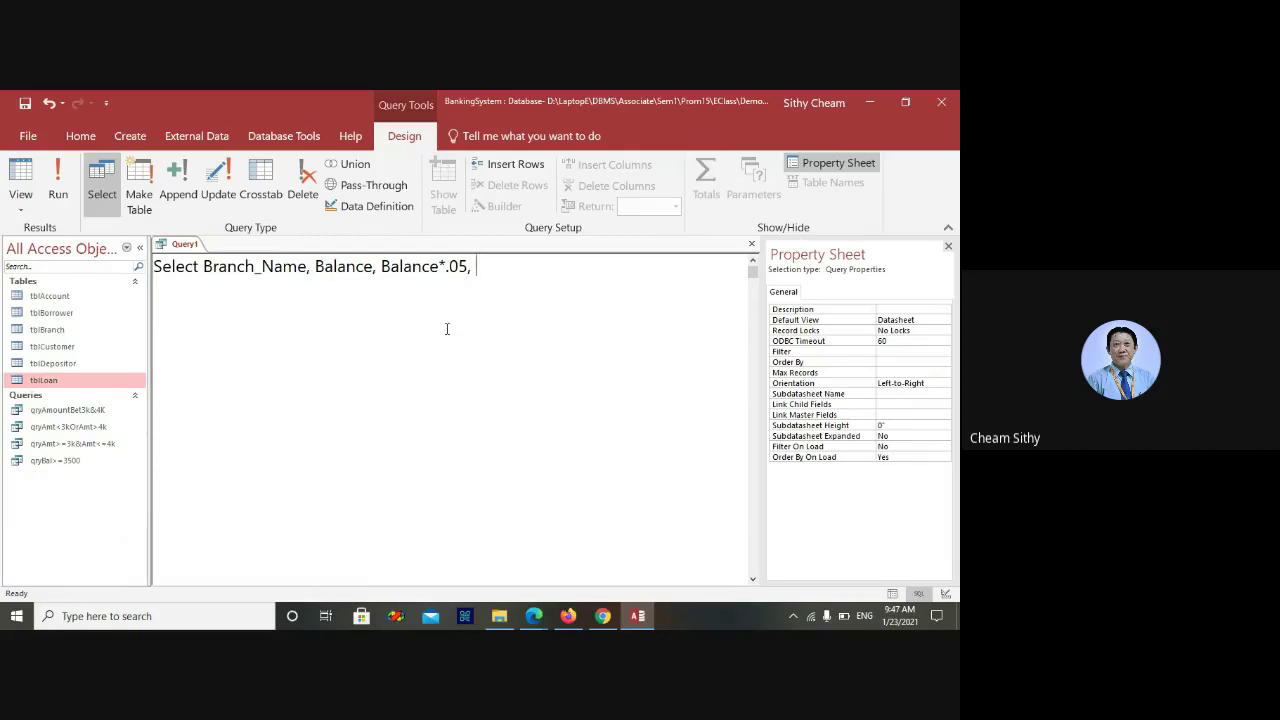
pyautogui.write('Balance*1.05')
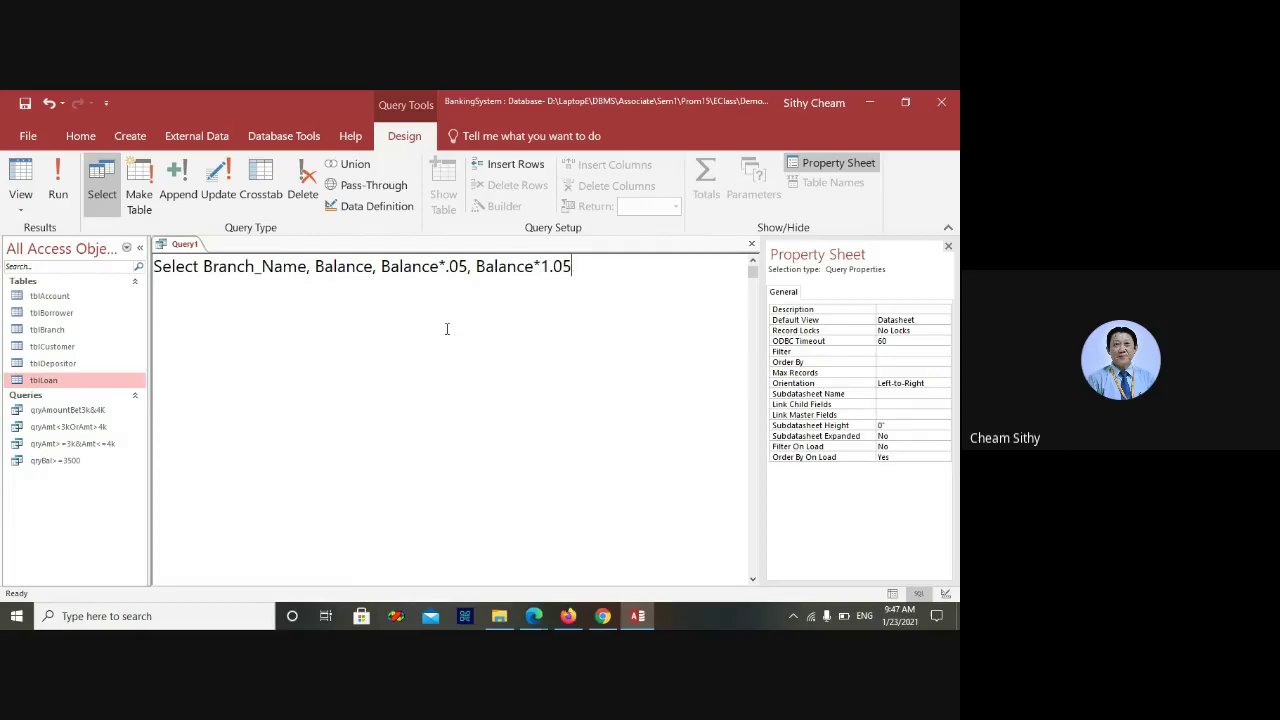
# Complete the statement with the second line "From tblAccount" and run the query
pyautogui.press('Return')
pyautogui.write('From tblAccou')
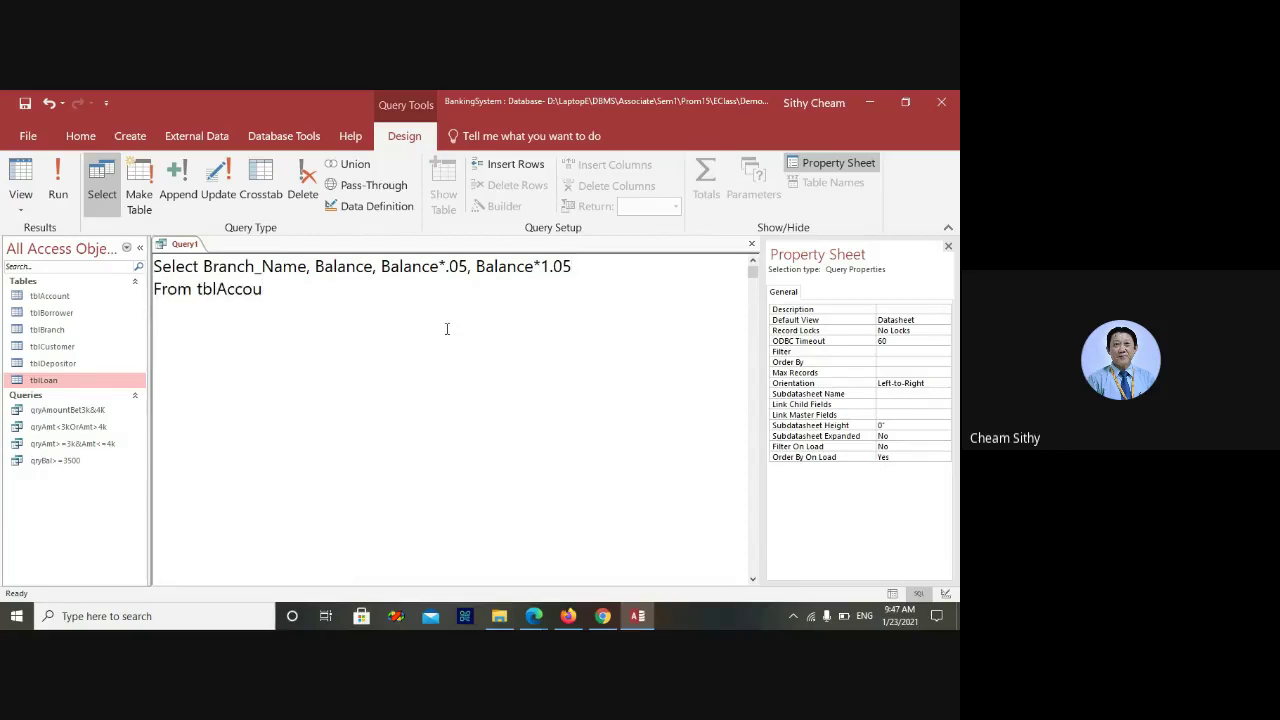
pyautogui.write('nt')
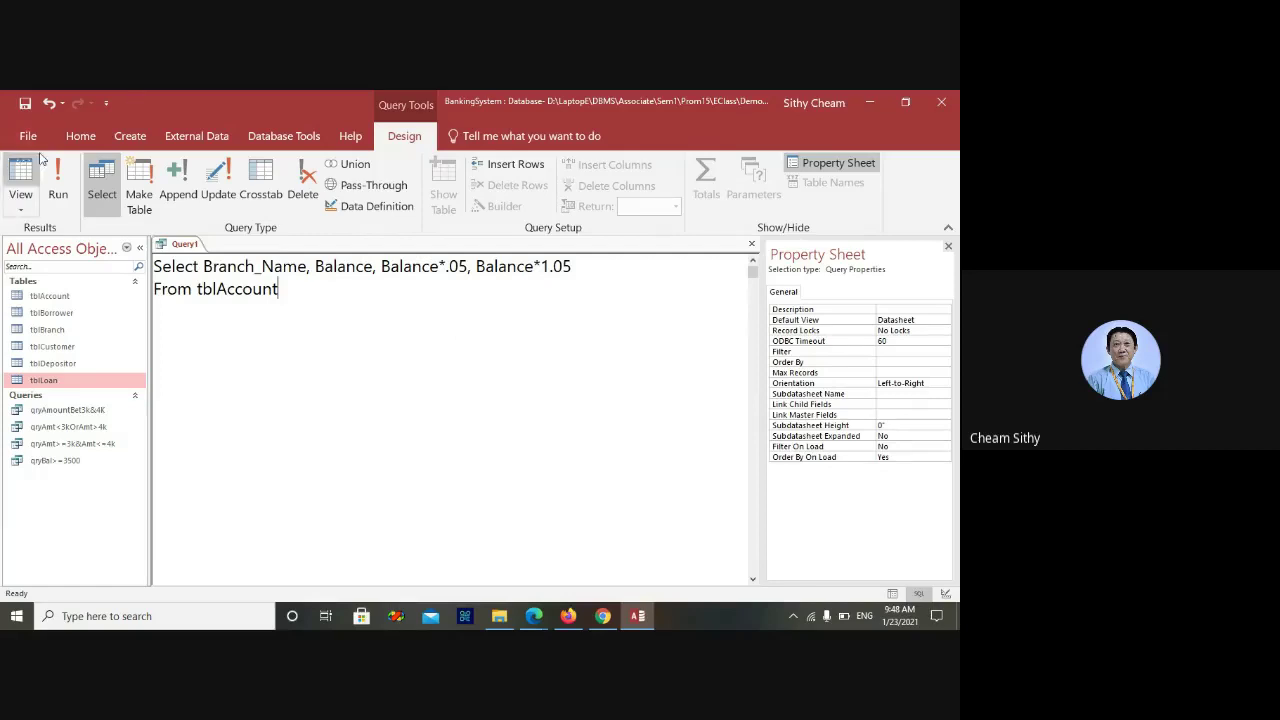
pyautogui.click(58, 178)
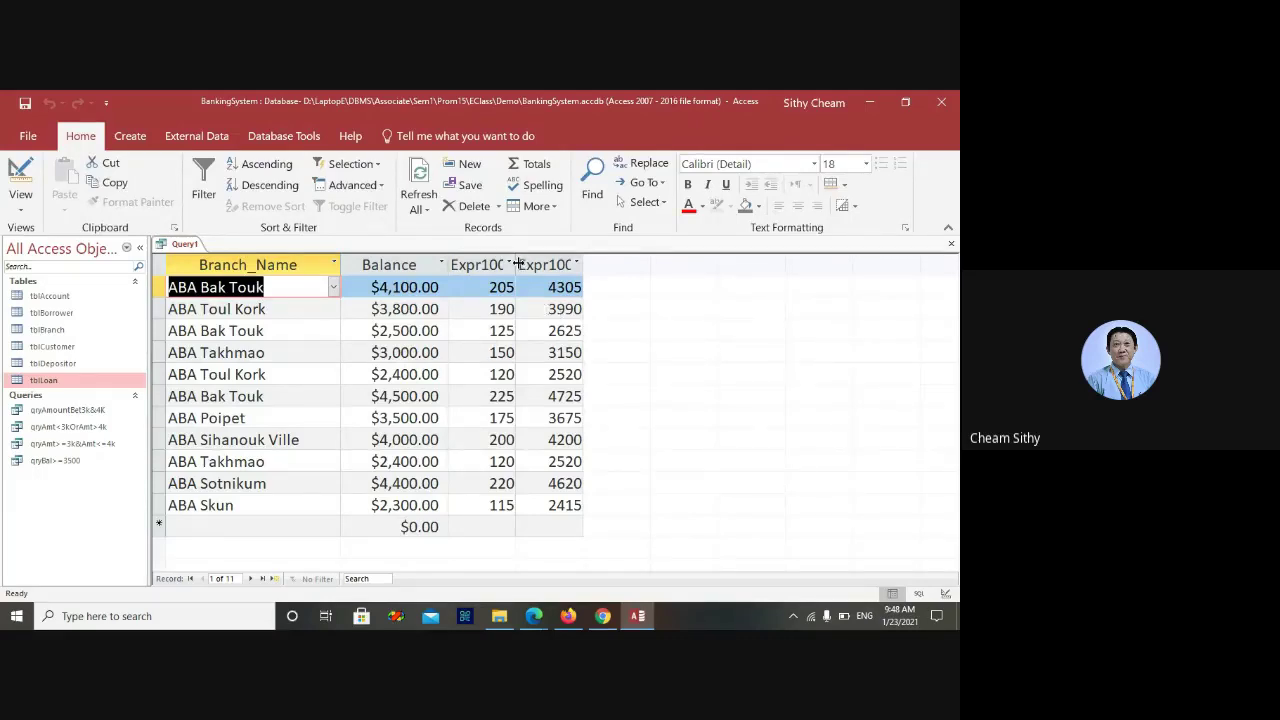
# Fit the widths of the two calculated columns to their contents, and return the query to SQL view
pyautogui.doubleClick(516, 263)
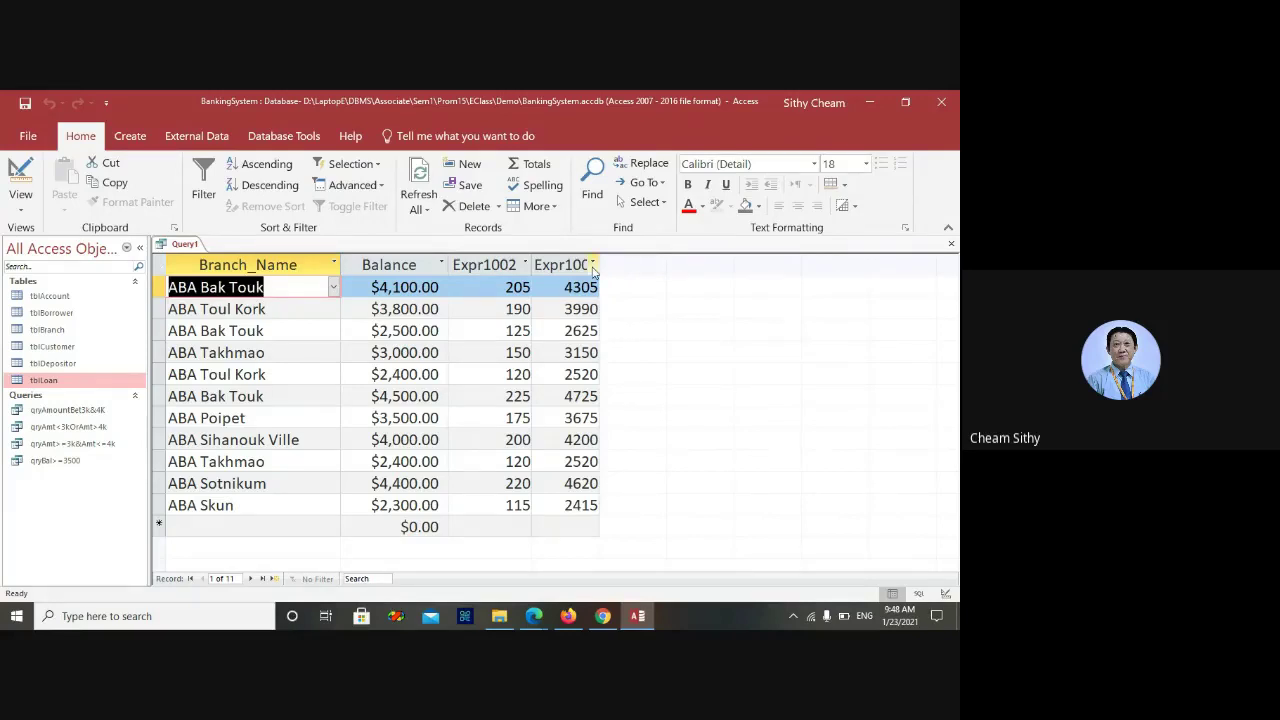
pyautogui.doubleClick(598, 264)
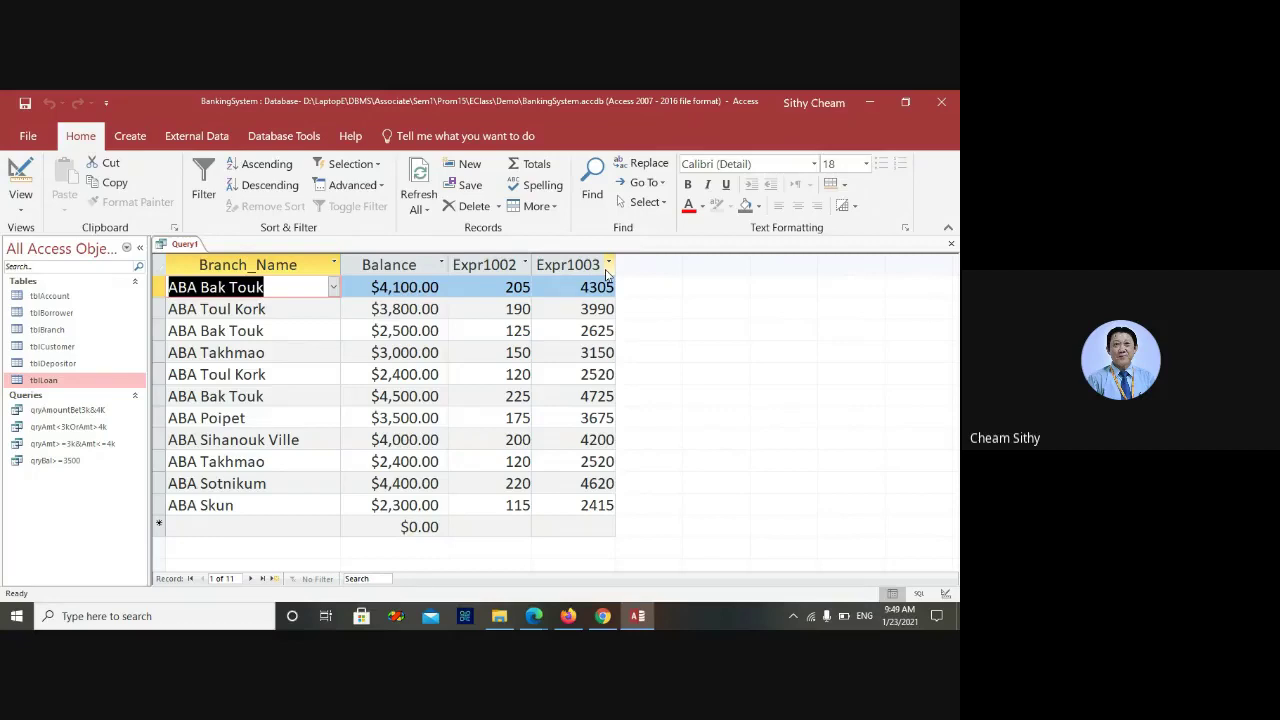
pyautogui.rightClick(184, 248)
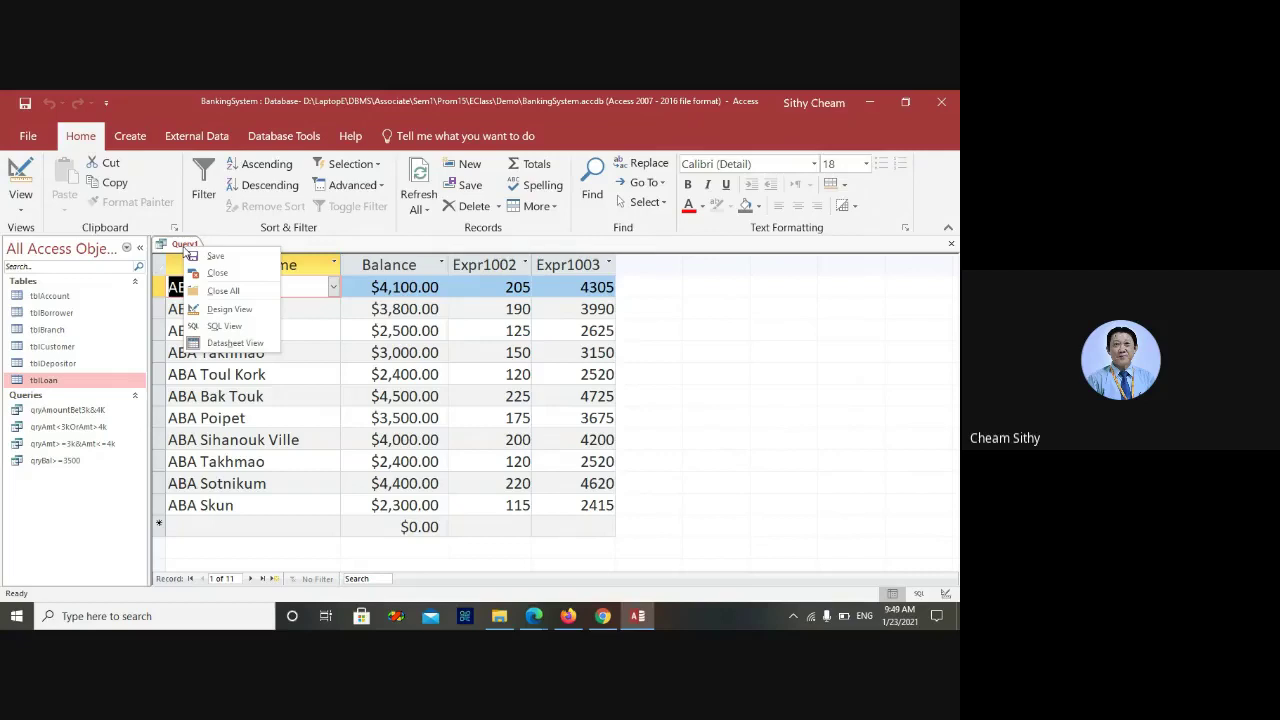
pyautogui.click(214, 327)
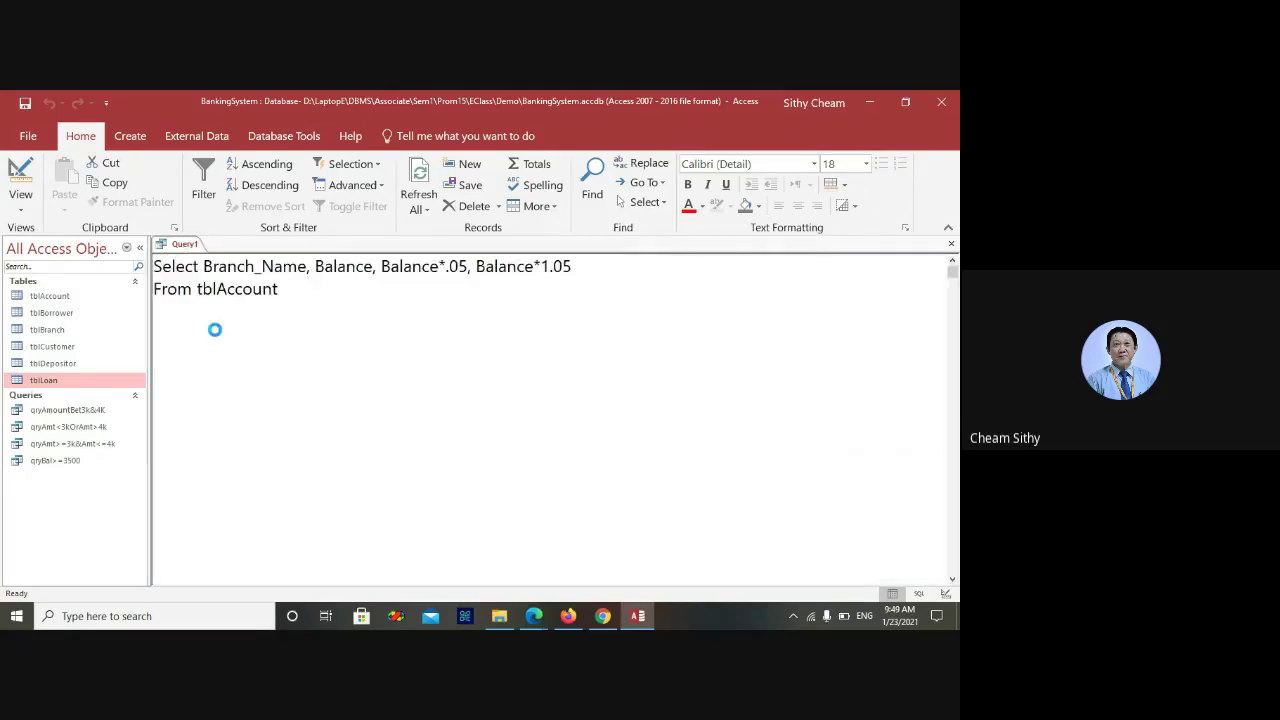
# Alias Balance*.05 as Bonus, add As after Balance*1.05, and move the Balance*1.05 expression onto its own line
pyautogui.click(467, 268)
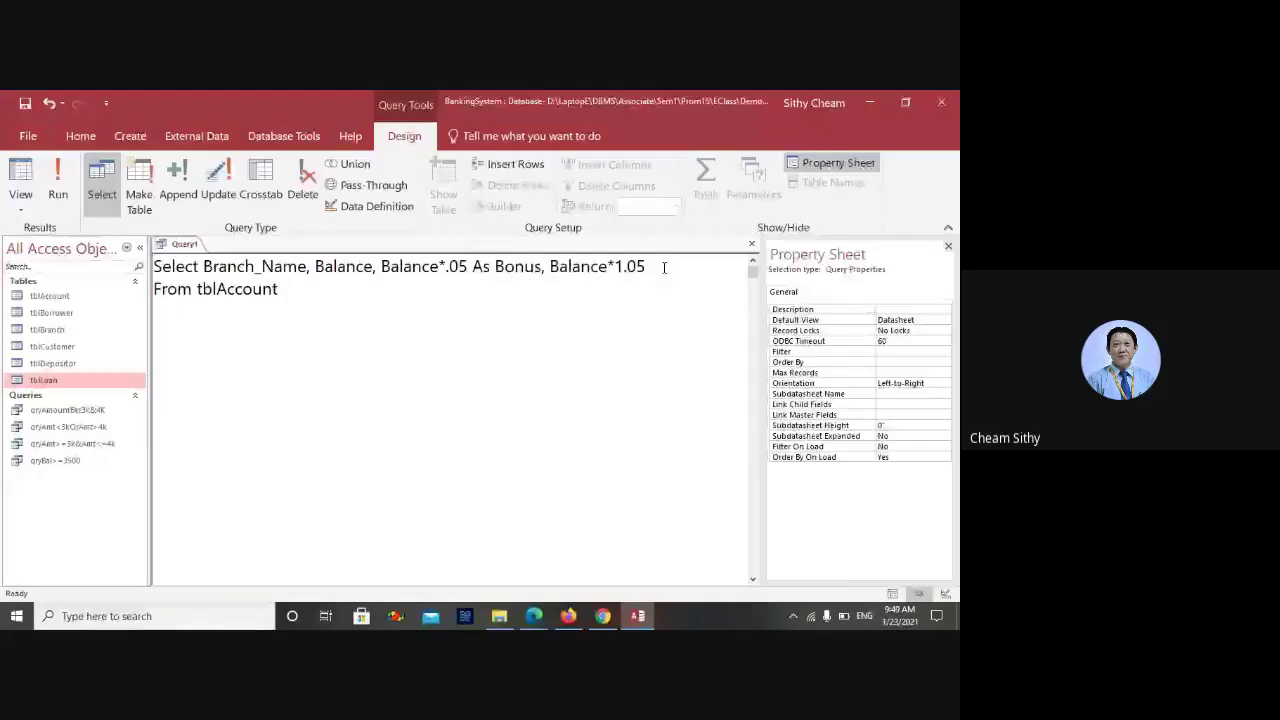
pyautogui.write('As')
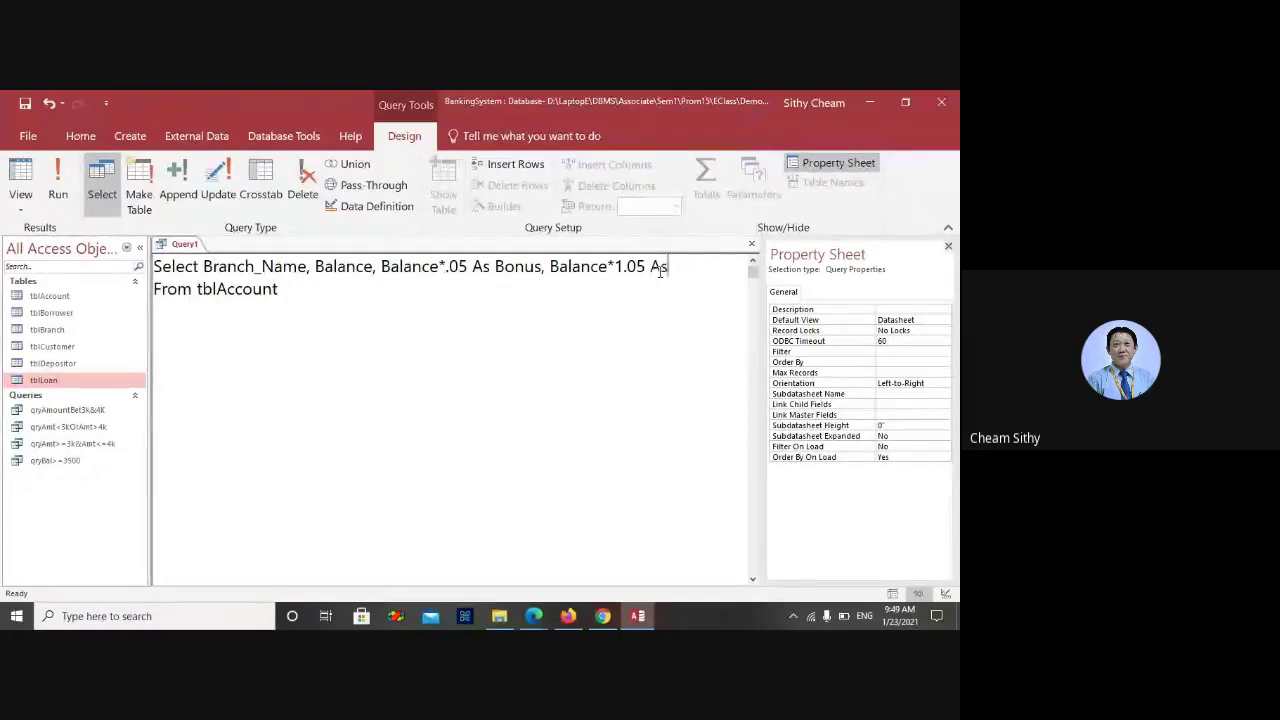
pyautogui.click(549, 268)
pyautogui.press('Return')
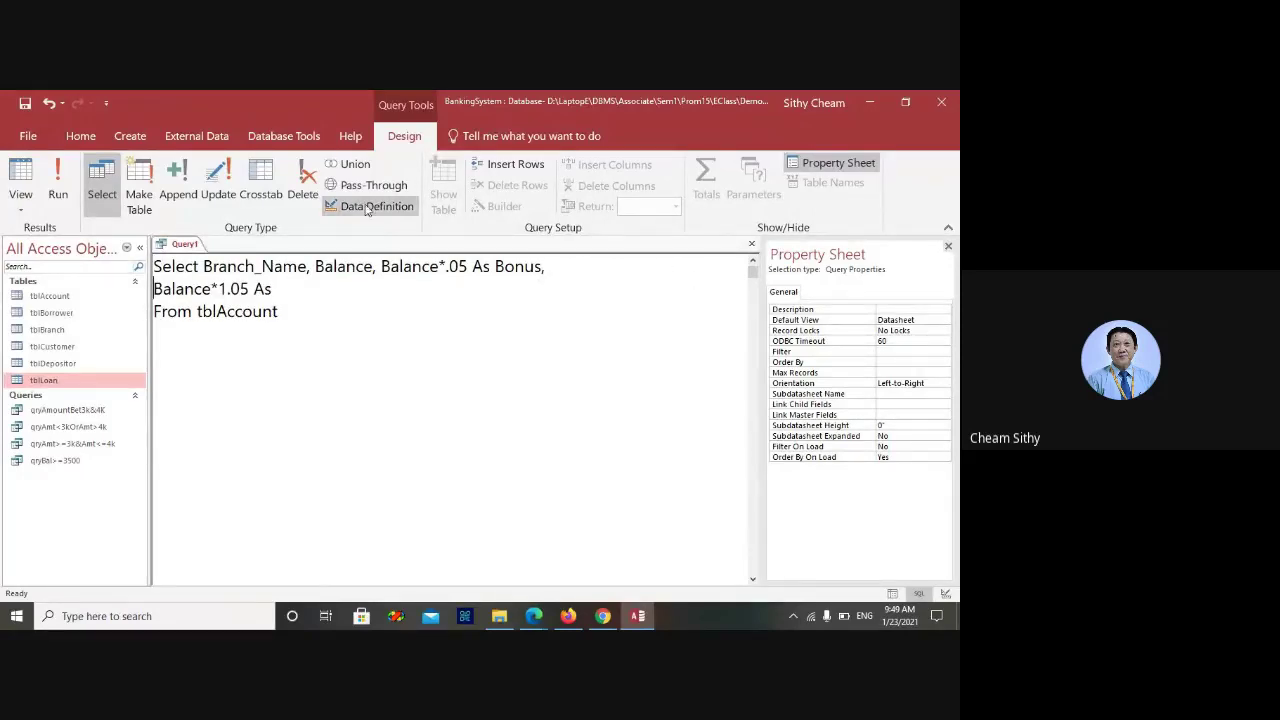
# Complete the Balance*1.05 alias as [Total Amount], pull the From clause up onto the same line, and run the query
pyautogui.click(299, 296)
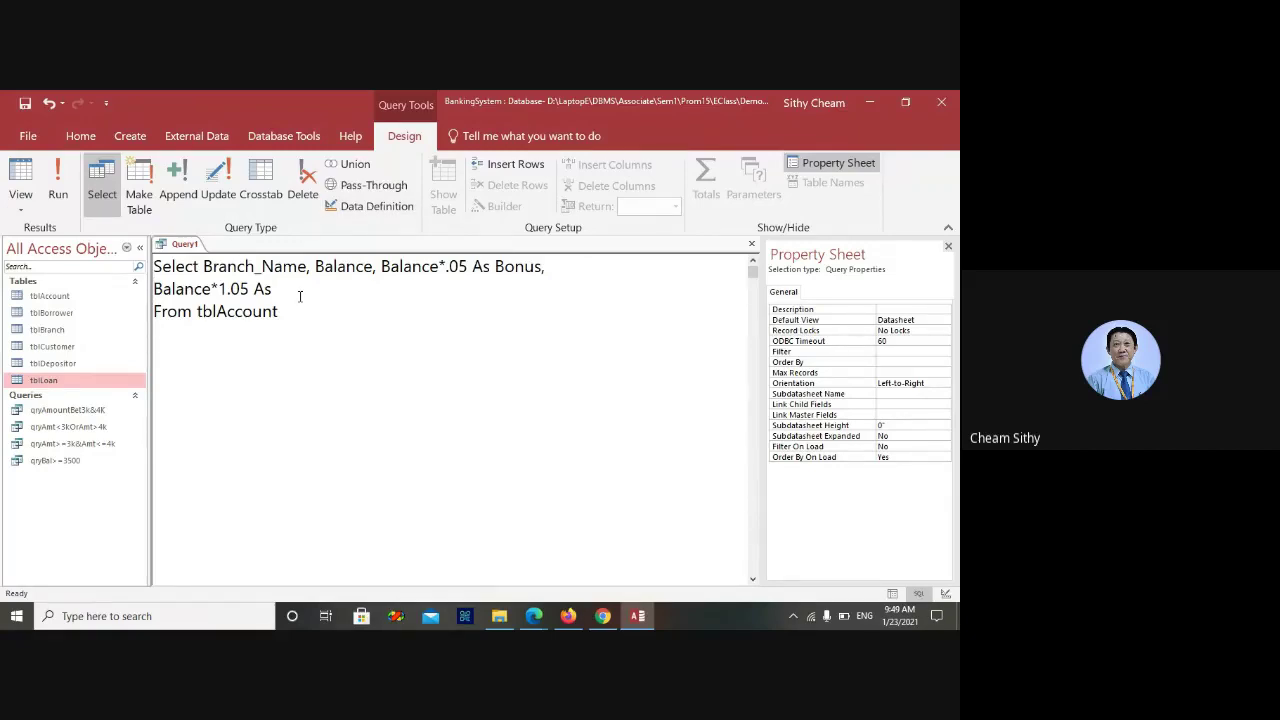
pyautogui.write('[Total Amount]')
pyautogui.press('Delete')
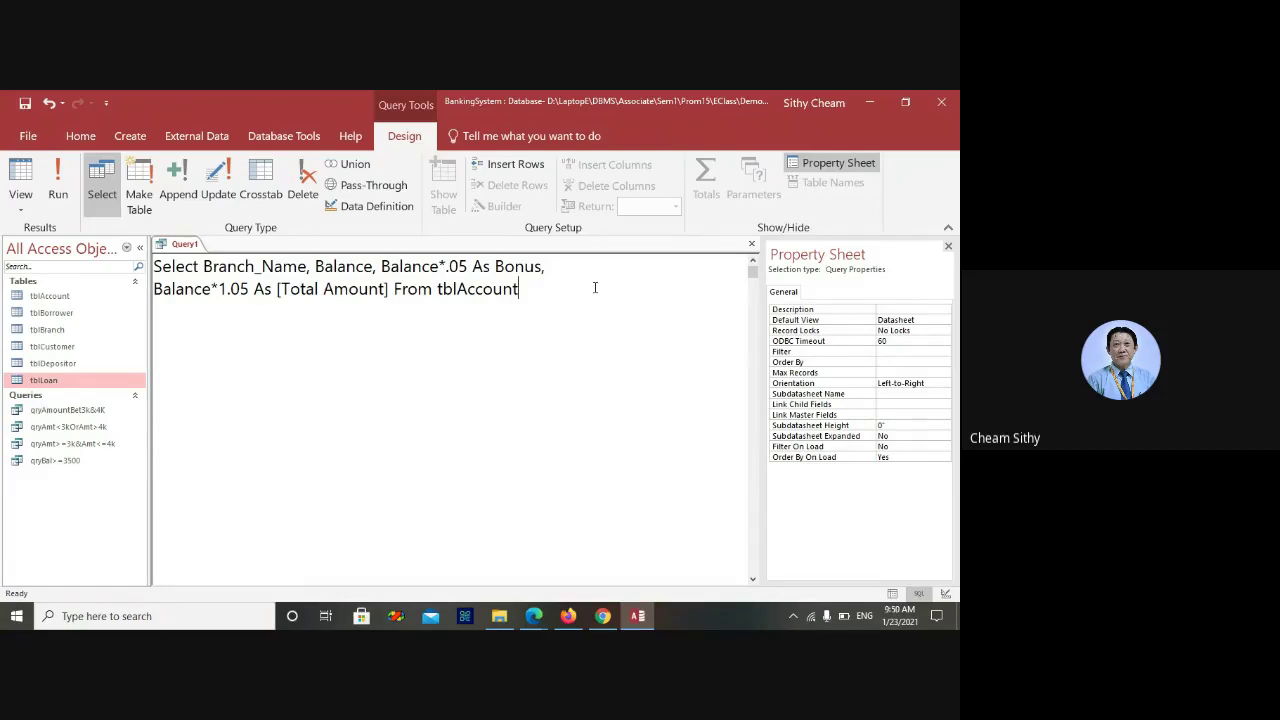
pyautogui.click(57, 181)
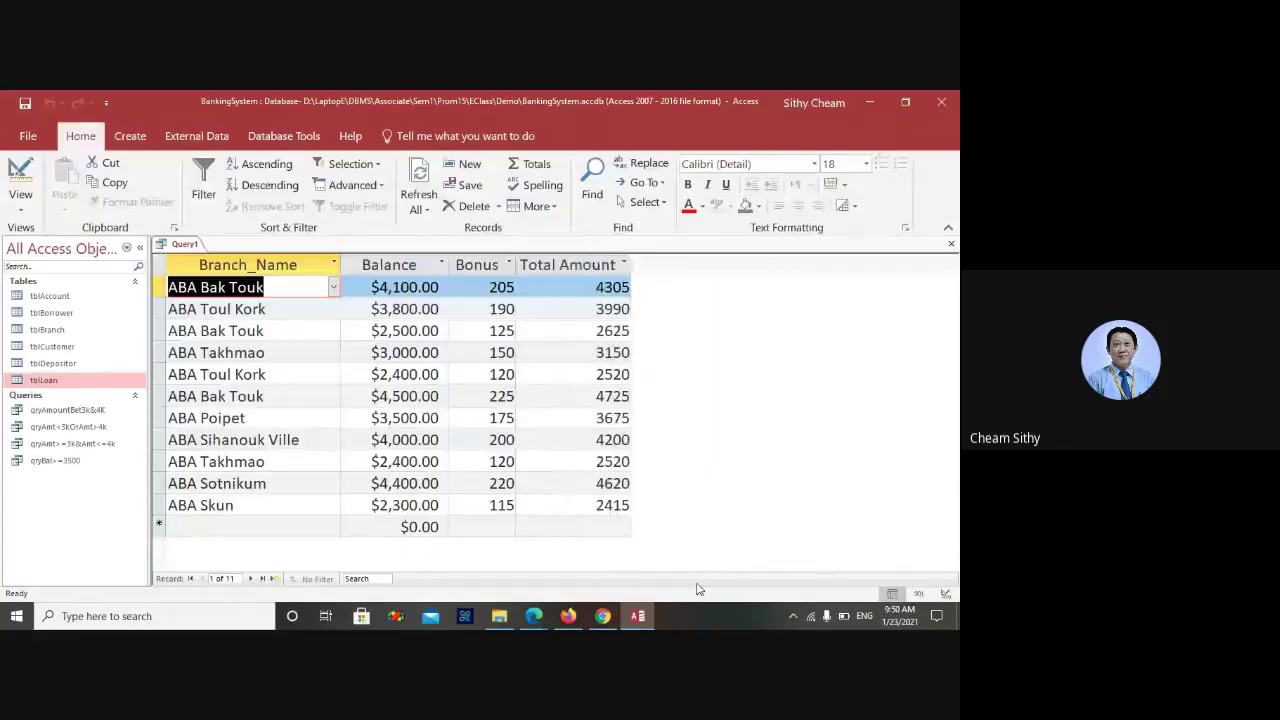
# Return to SQL view, save the query as qryBonusTotal, and close it
pyautogui.rightClick(182, 246)
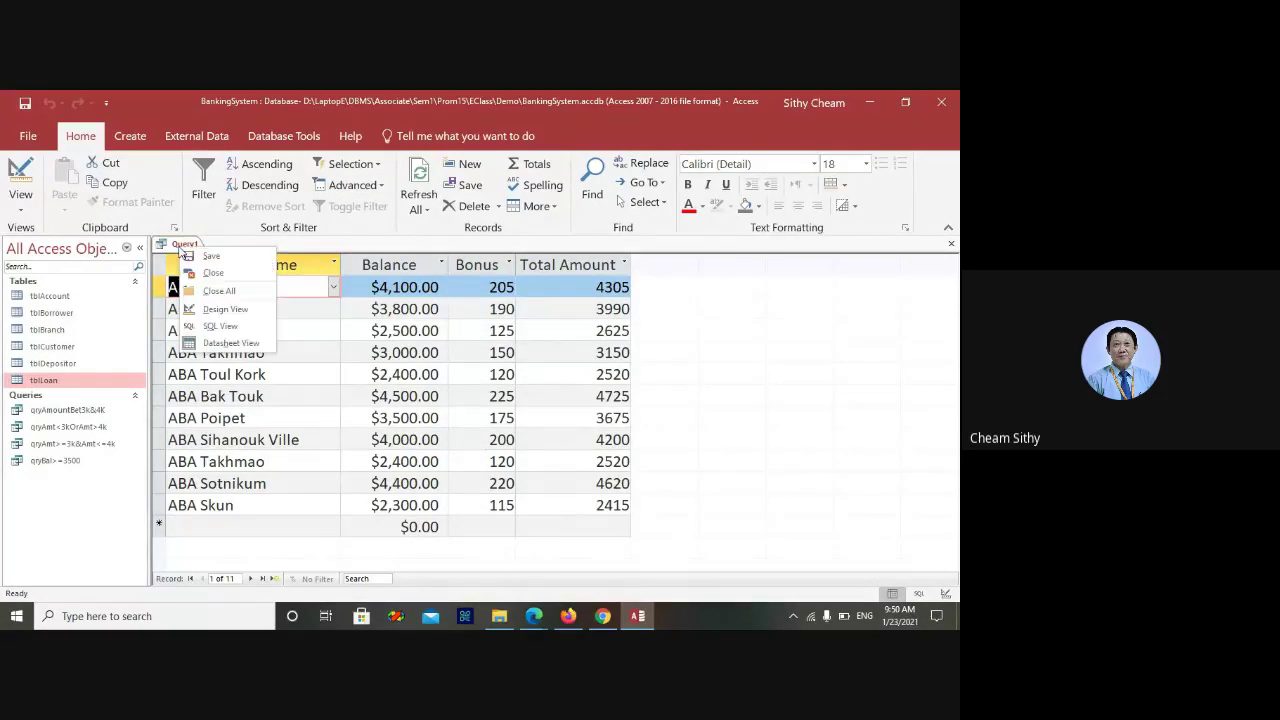
pyautogui.click(222, 327)
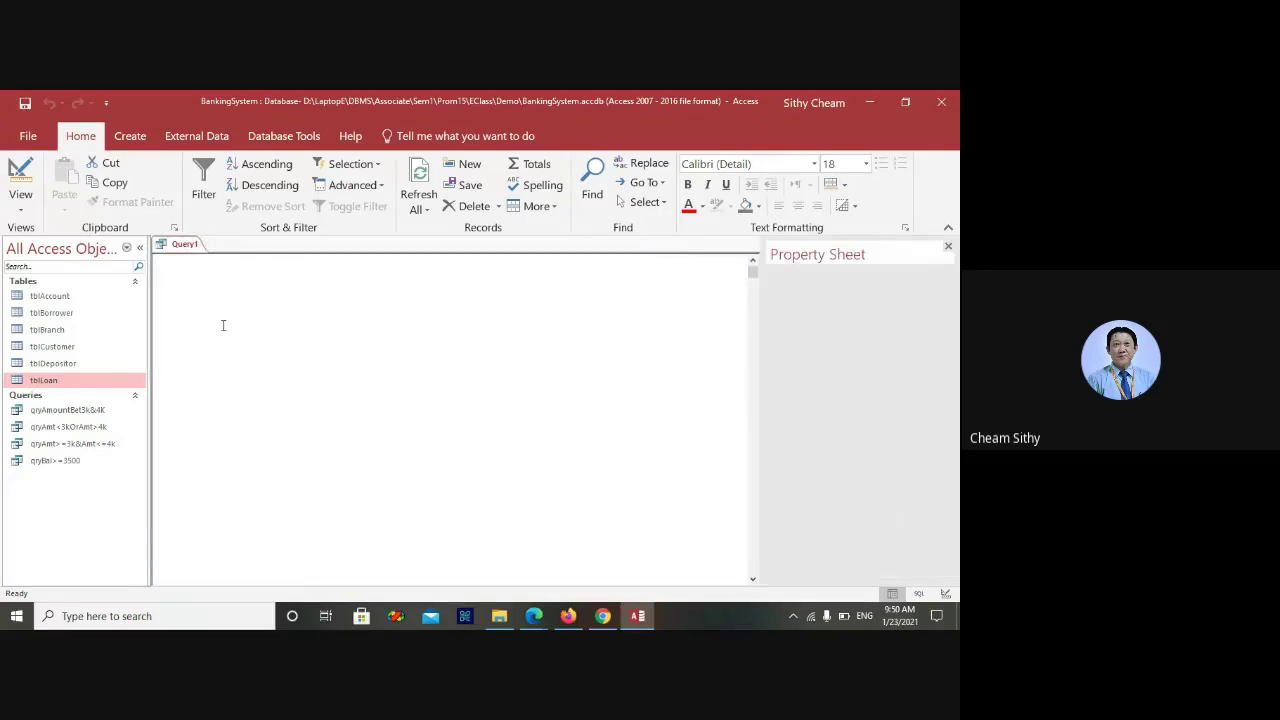
pyautogui.click(531, 292)
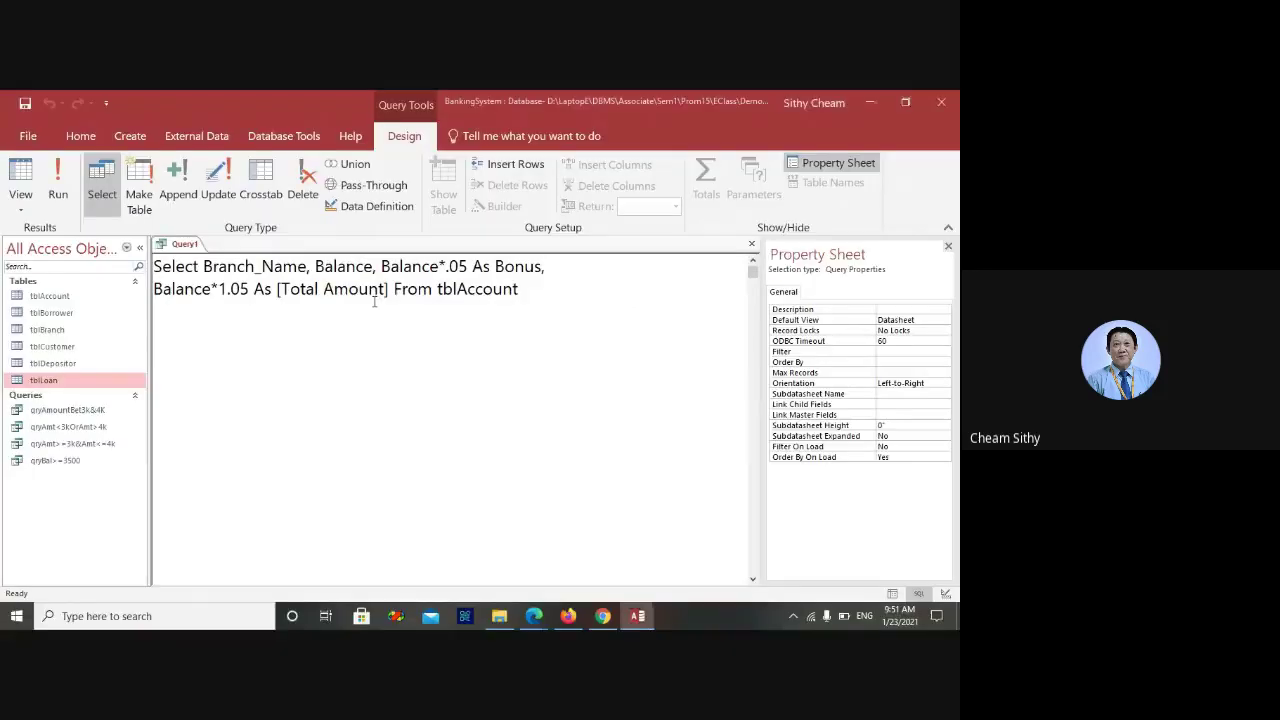
pyautogui.hotkey('ctrl', 's')
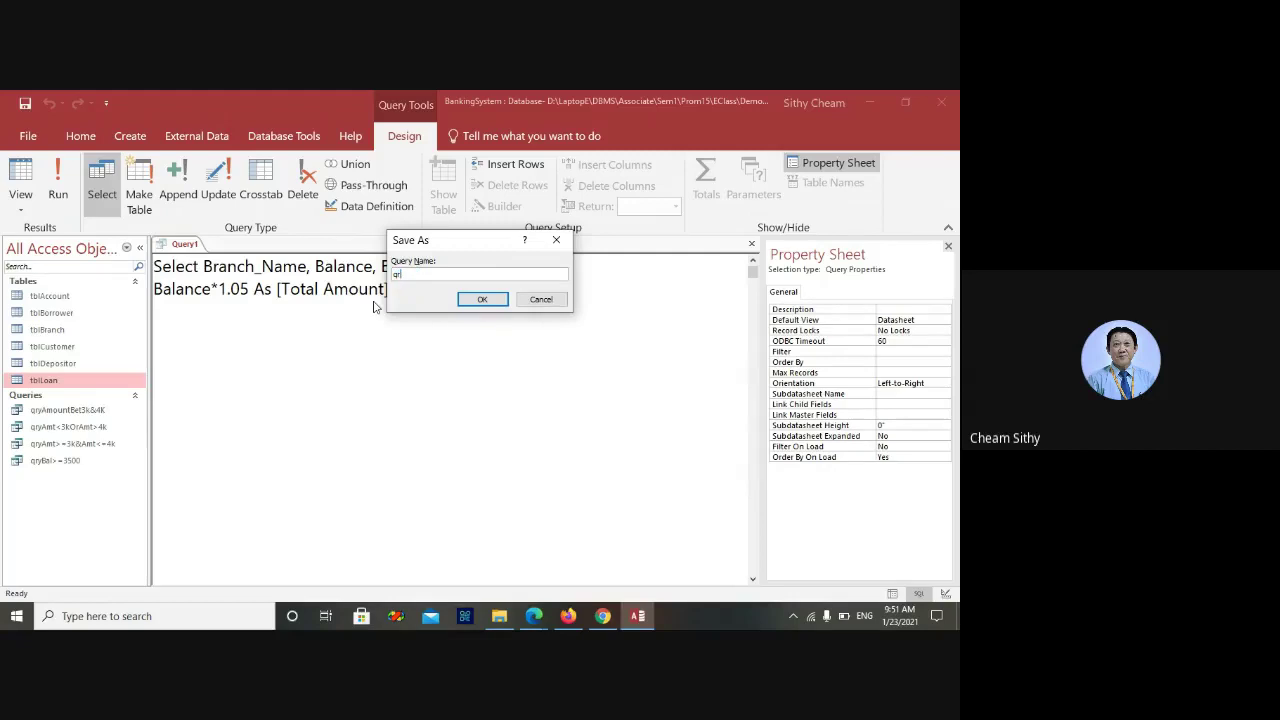
pyautogui.write('yBonusTotal')
pyautogui.press('Return')
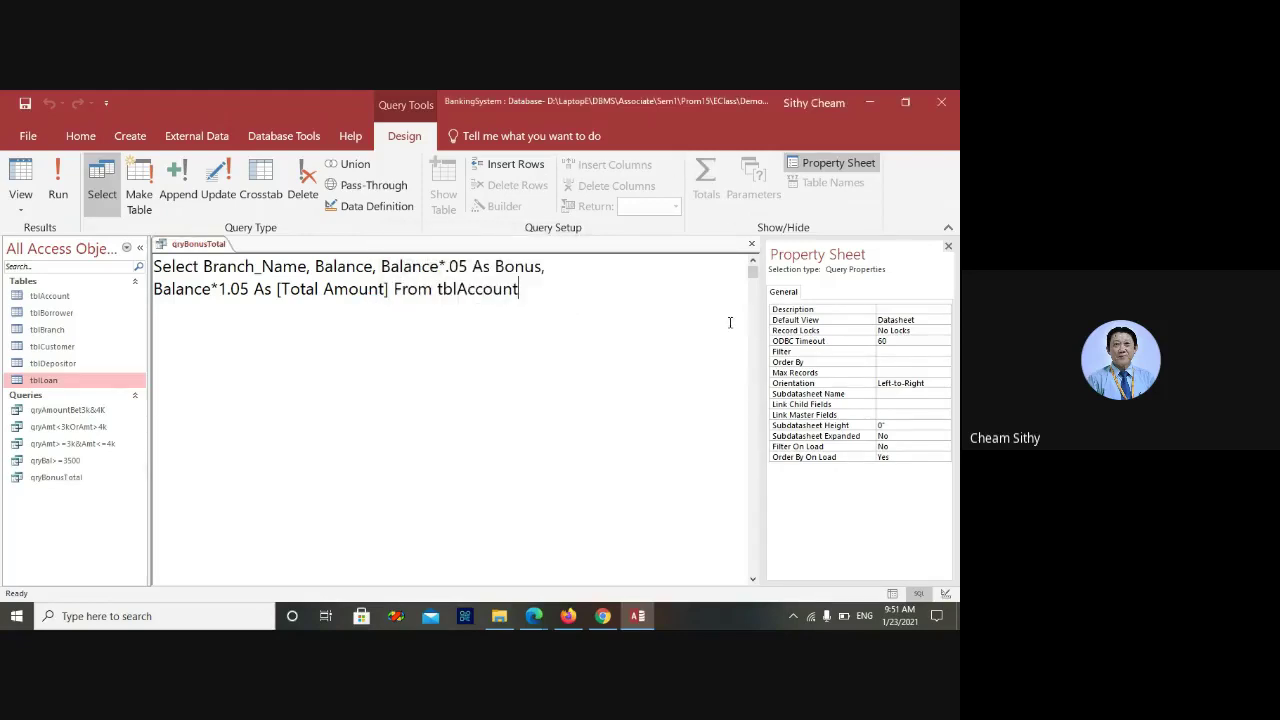
pyautogui.click(752, 246)
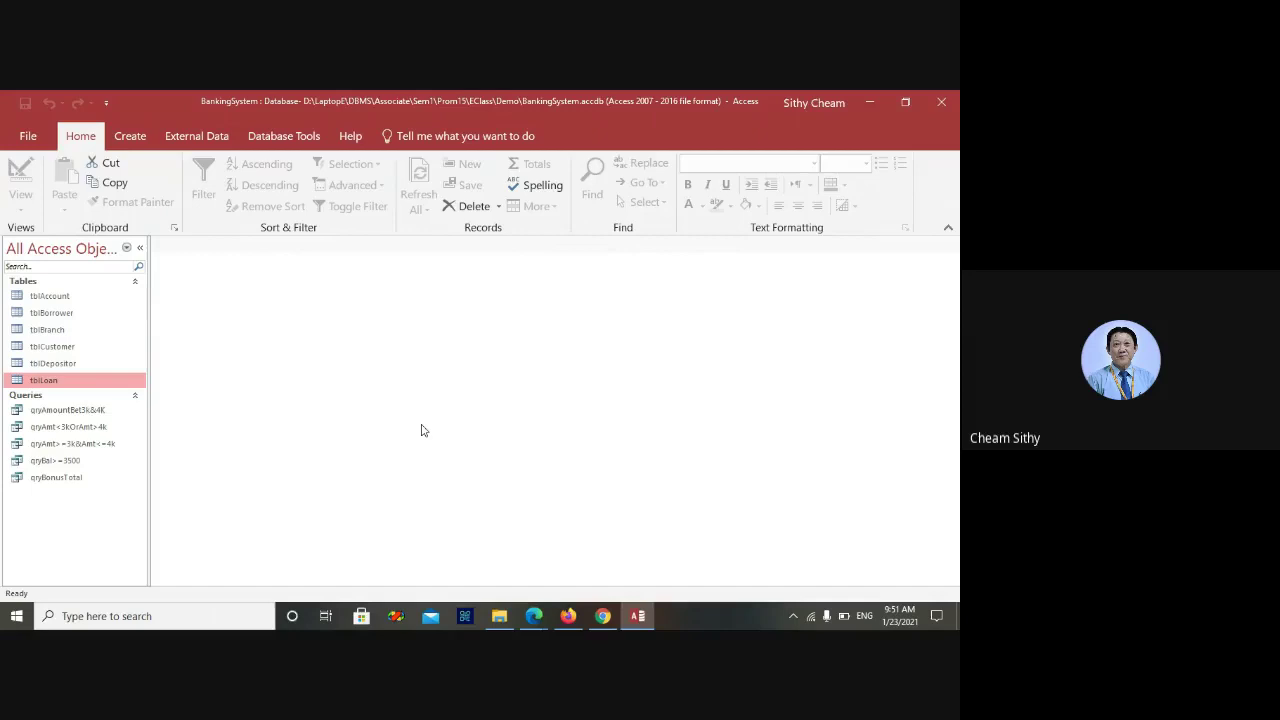
# Create a new blank query without adding any tables, and open its SQL view
pyautogui.click(143, 143)
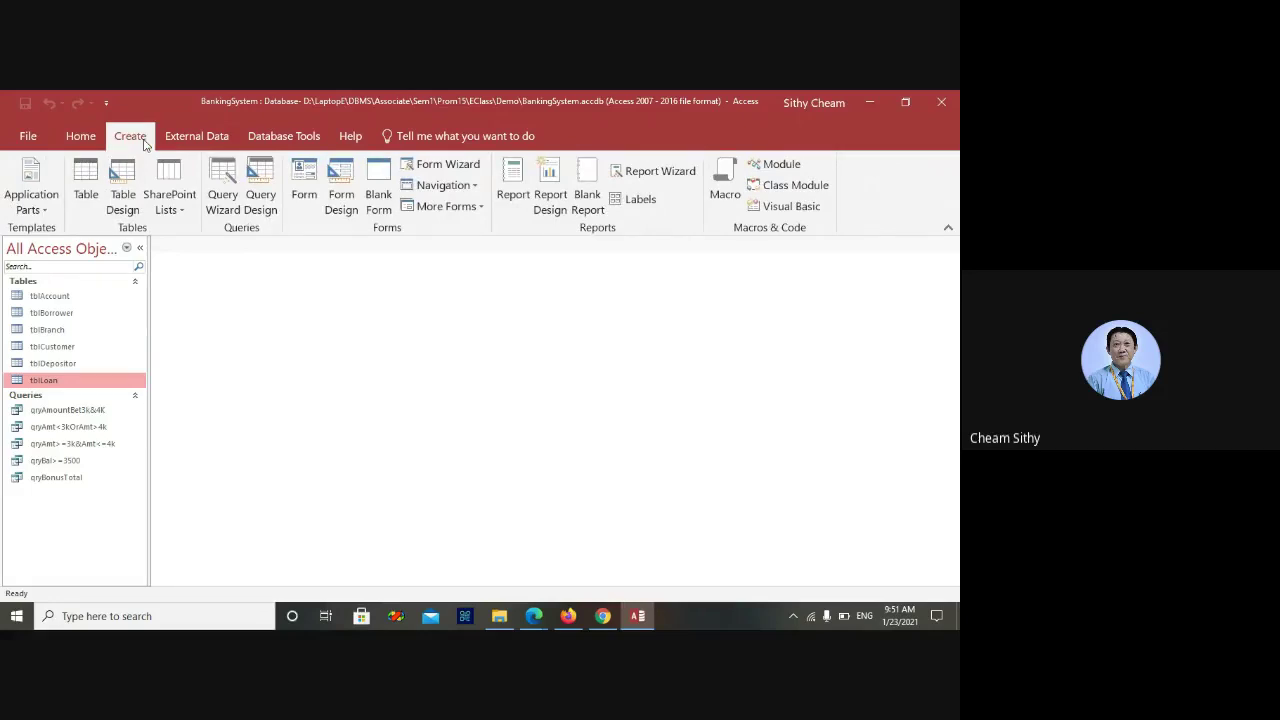
pyautogui.click(259, 190)
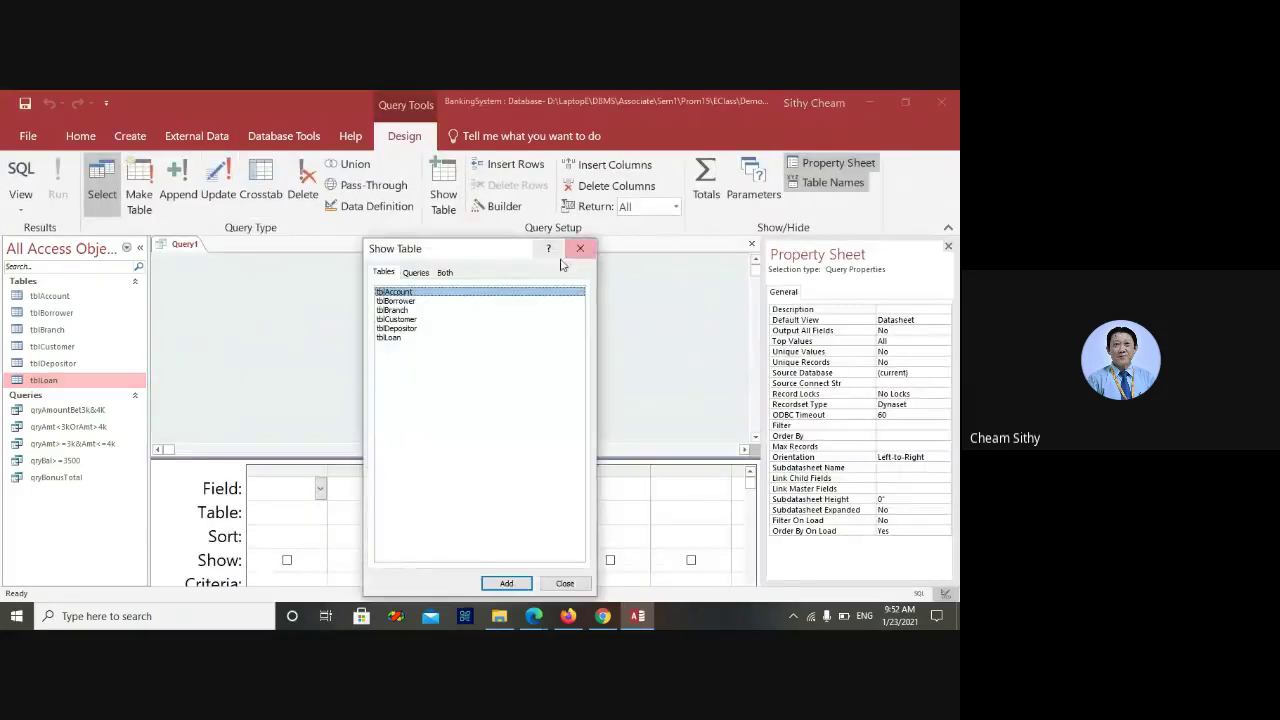
pyautogui.click(582, 251)
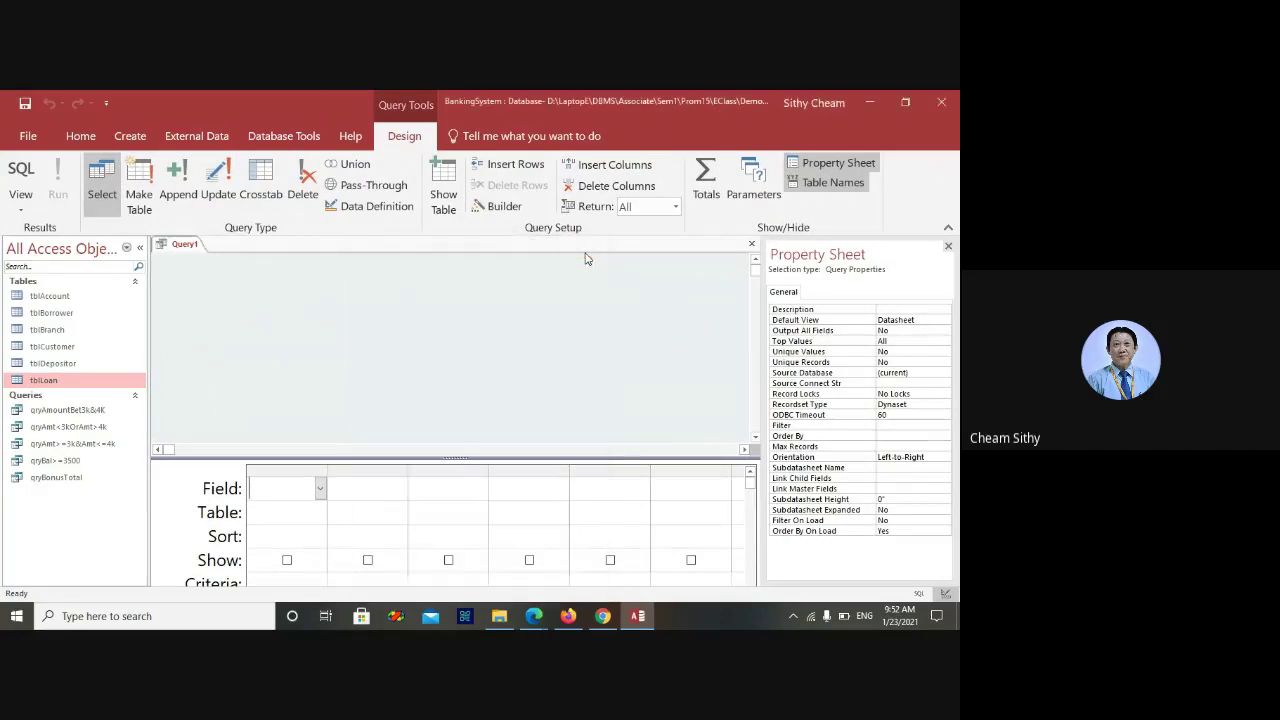
pyautogui.rightClick(448, 328)
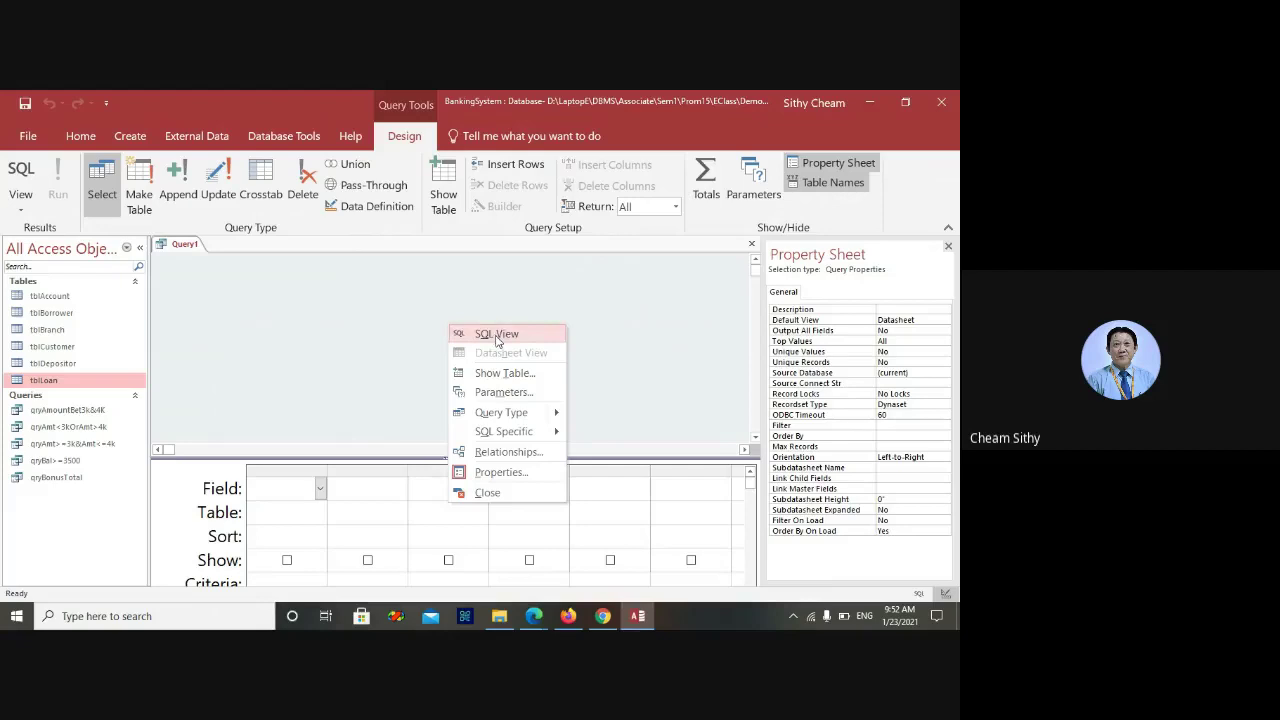
pyautogui.click(496, 334)
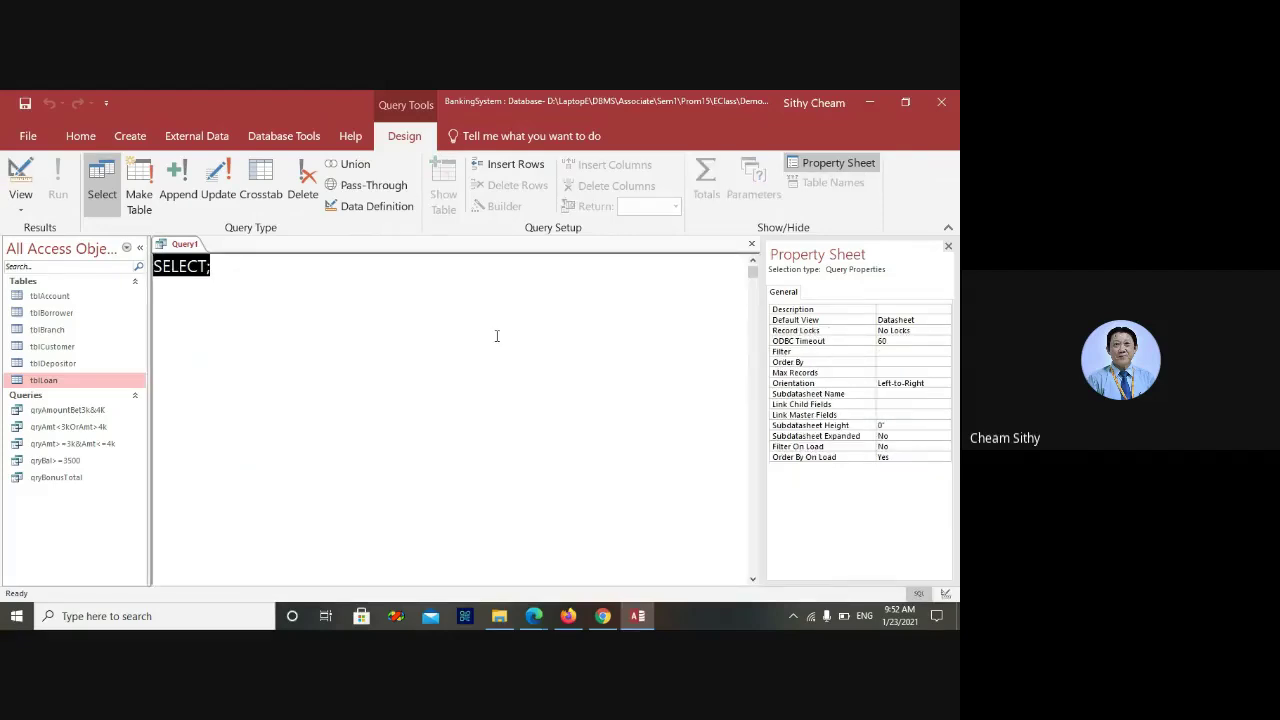
# Write the statement "Select Branch_Name From tblAccount" and run the query
pyautogui.write('Selec')
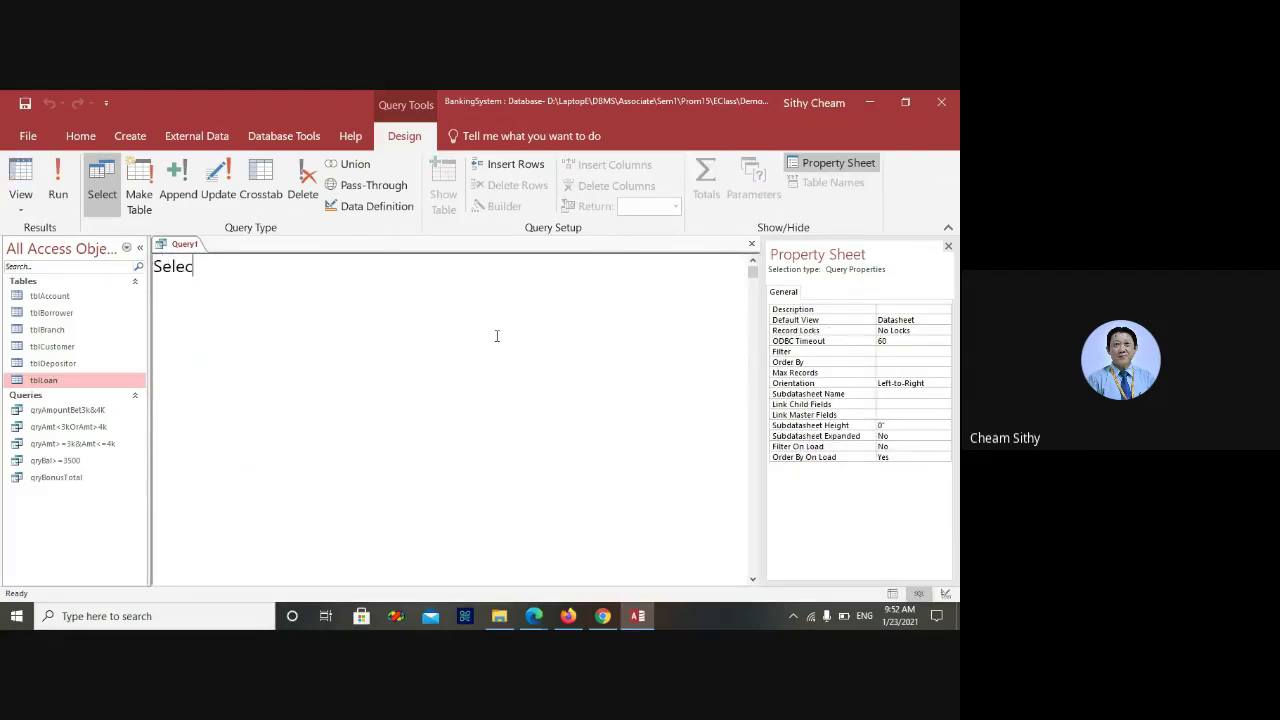
pyautogui.write('t Branch_Name From')
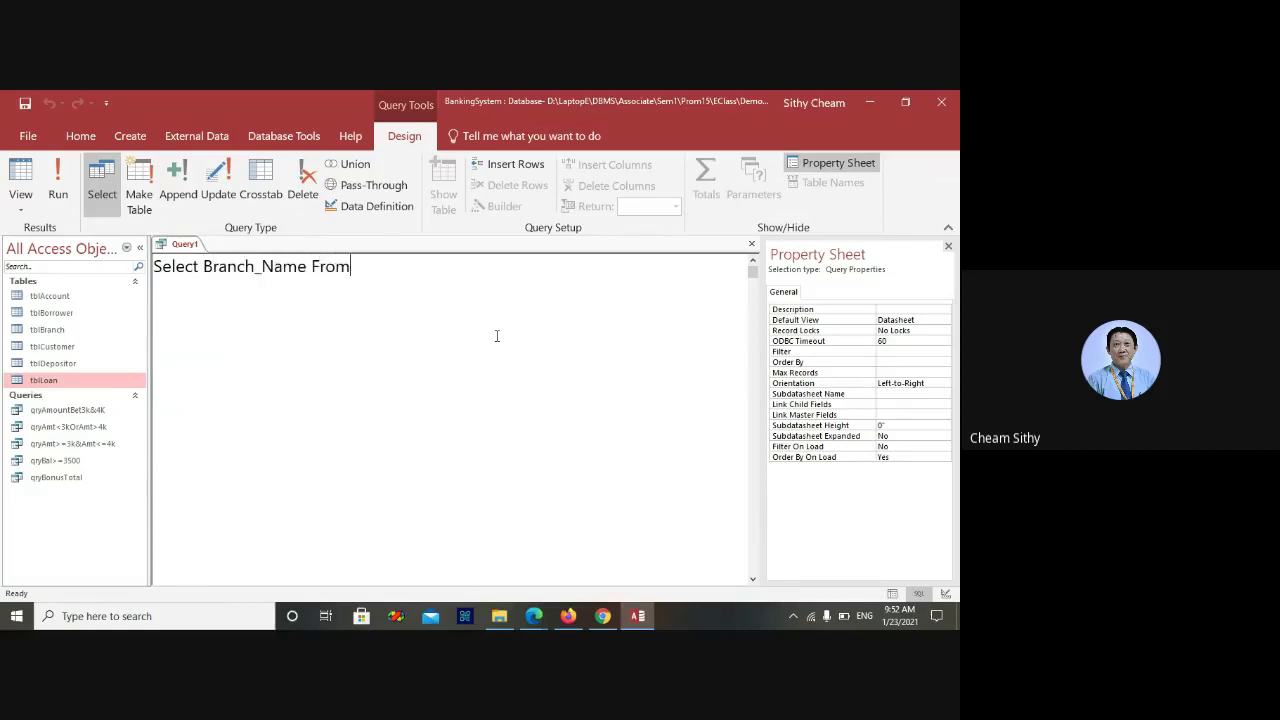
pyautogui.write(' tblAccount')
pyautogui.click(64, 178)
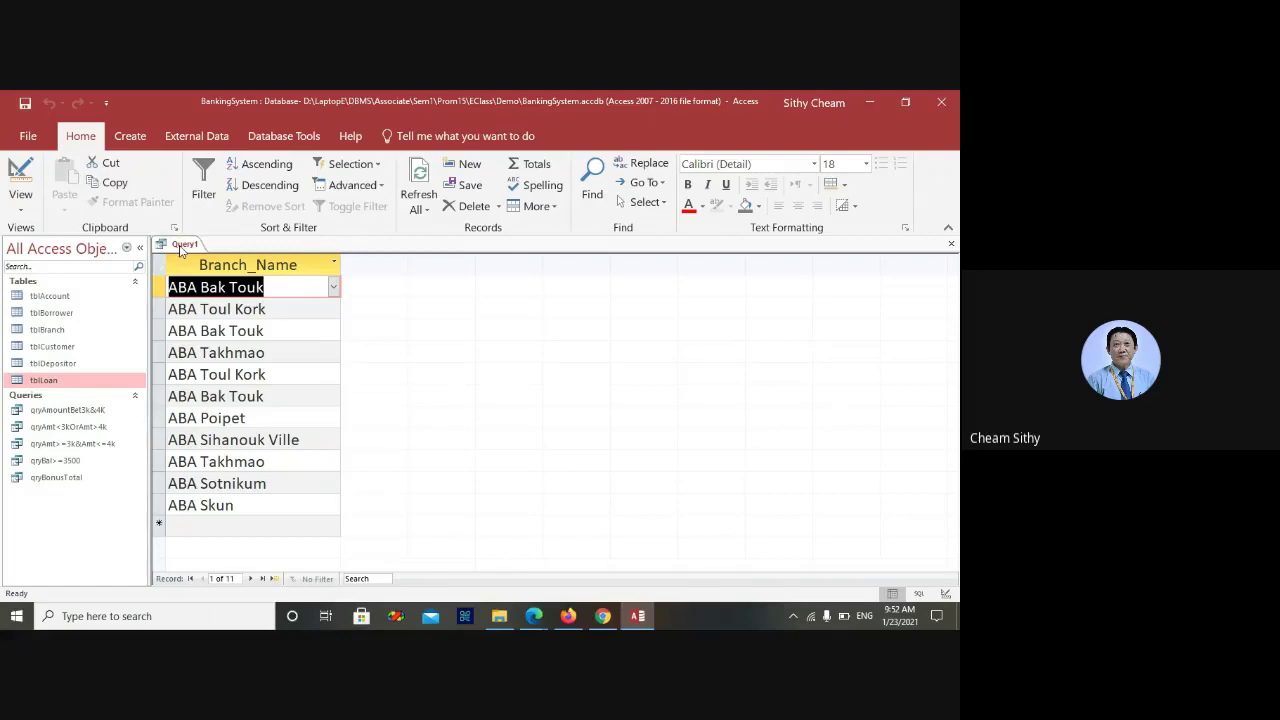
# Return to SQL view, insert the Distinct keyword between Select and Branch_Name, and run the query
pyautogui.rightClick(181, 250)
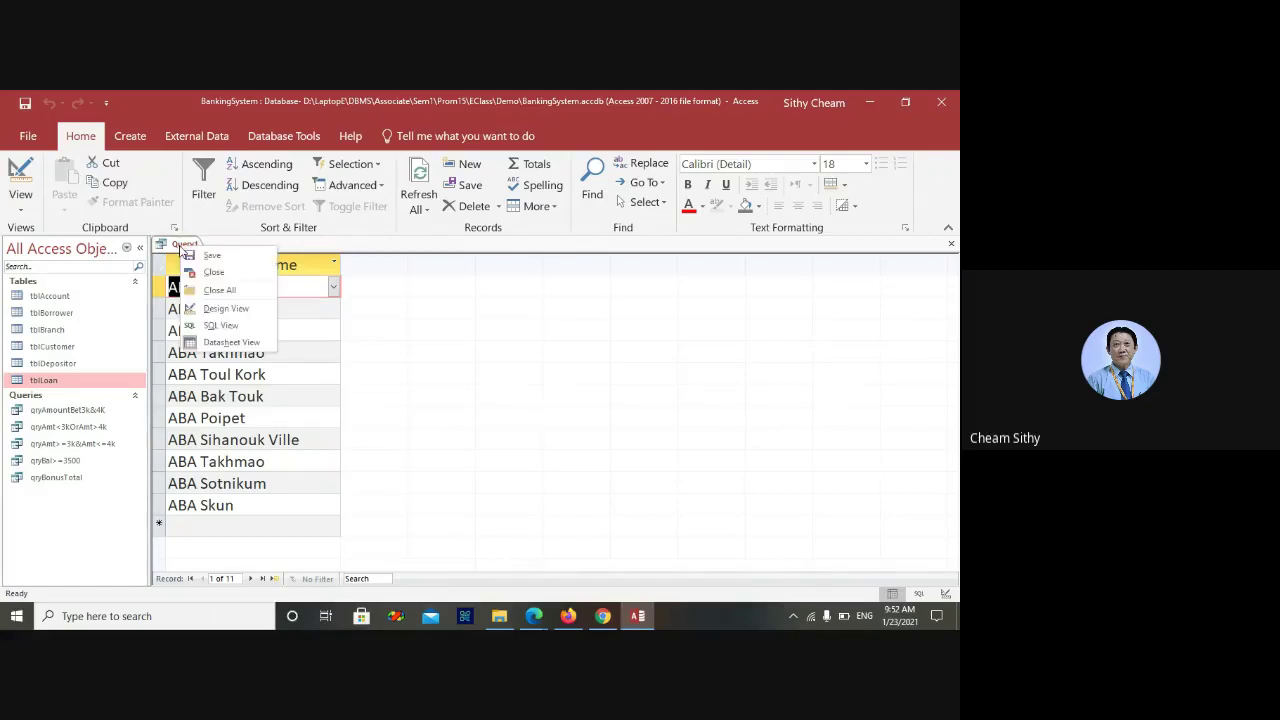
pyautogui.click(206, 326)
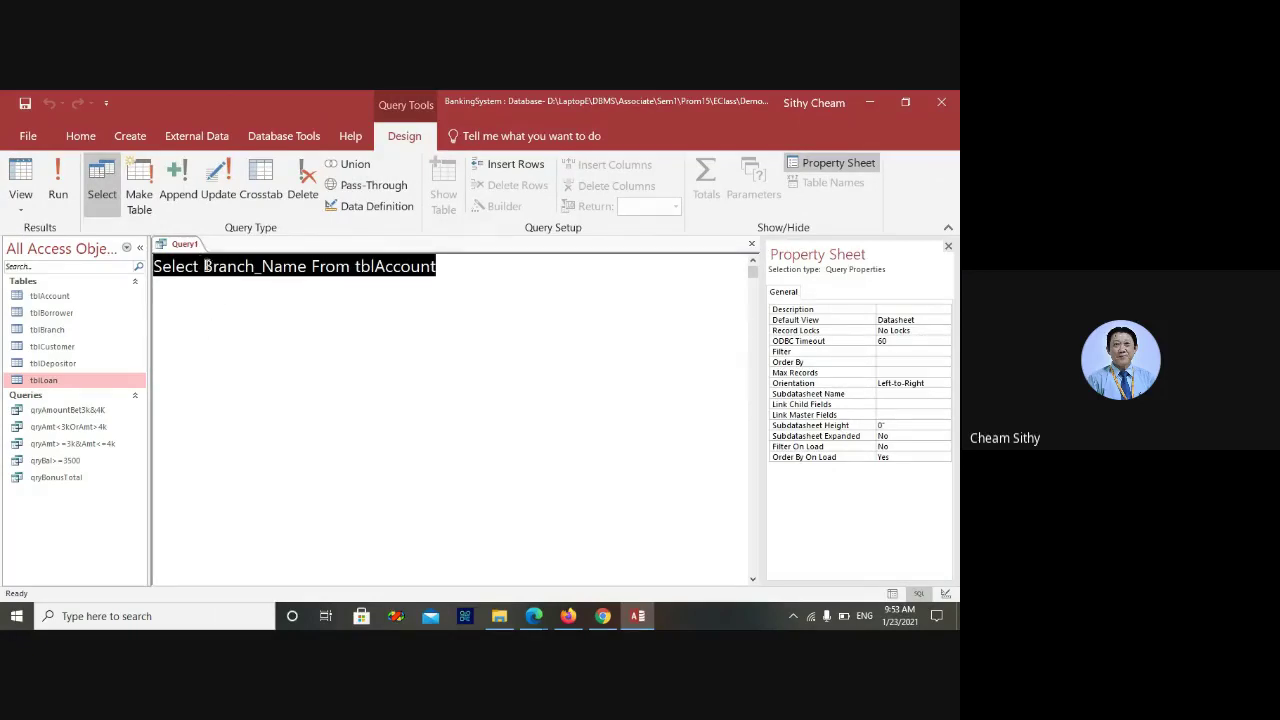
pyautogui.click(204, 266)
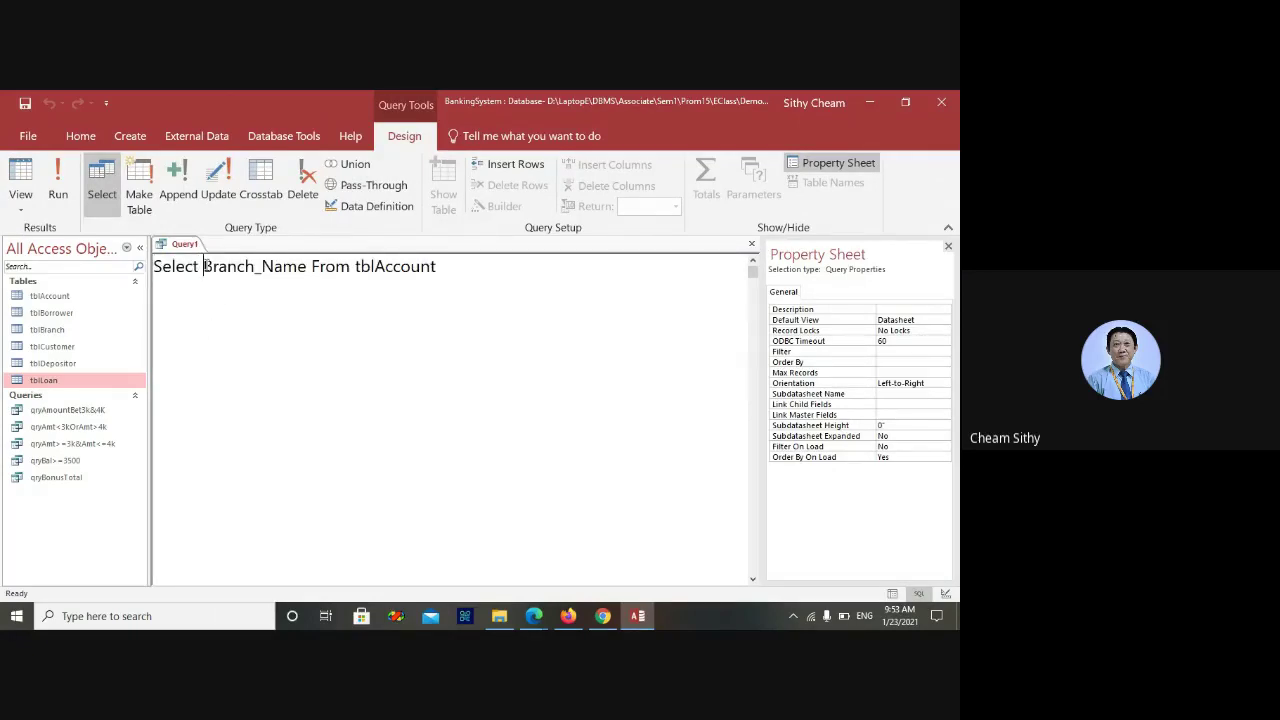
pyautogui.write('Distin')
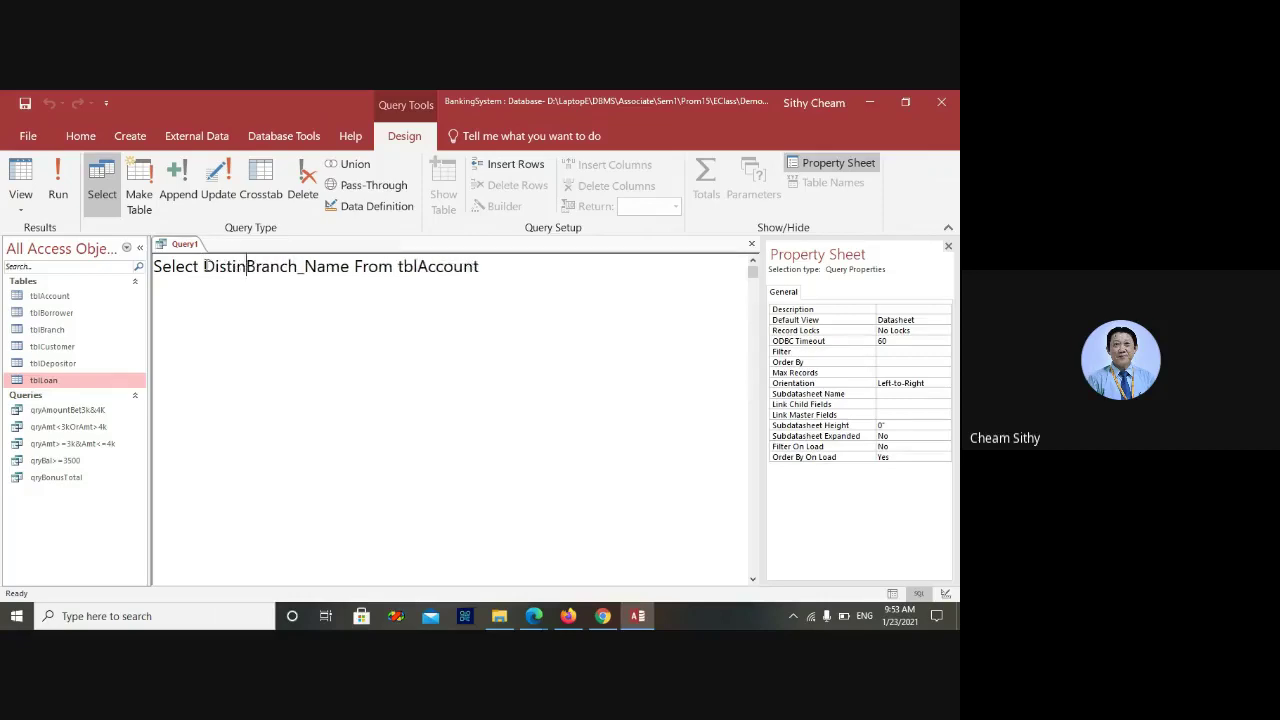
pyautogui.write('ct')
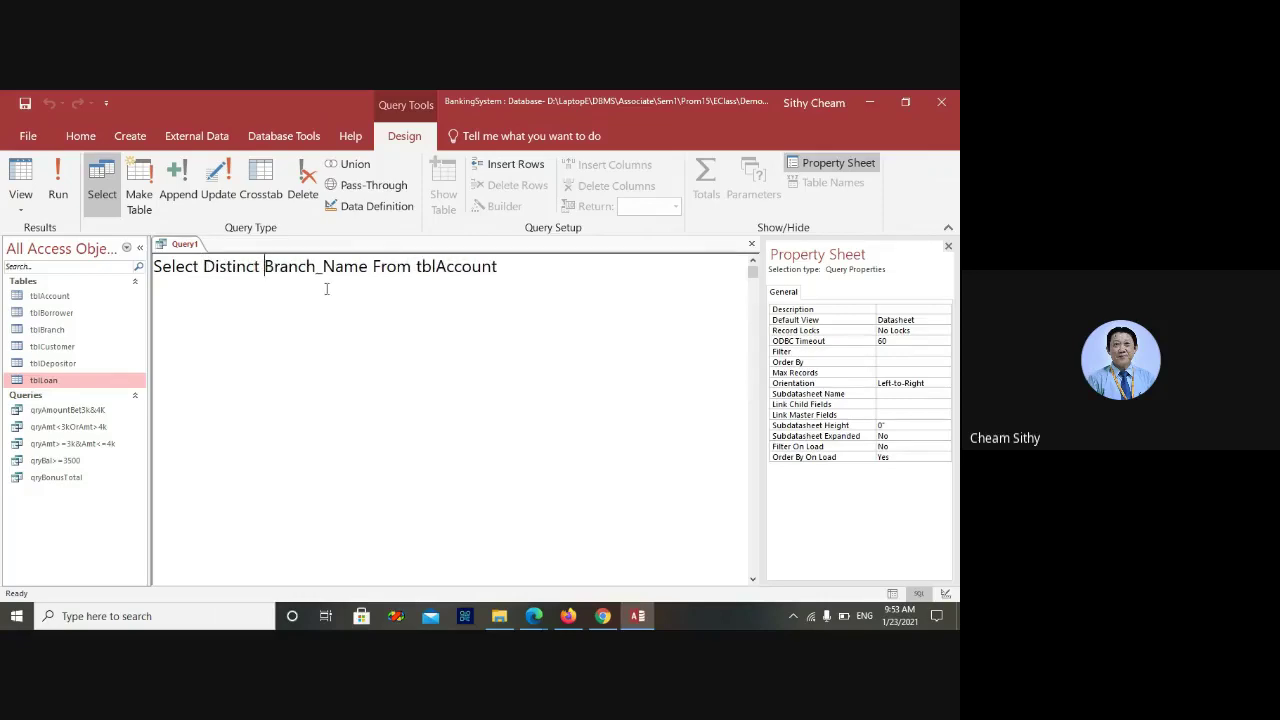
pyautogui.press('End')
pyautogui.click(58, 178)
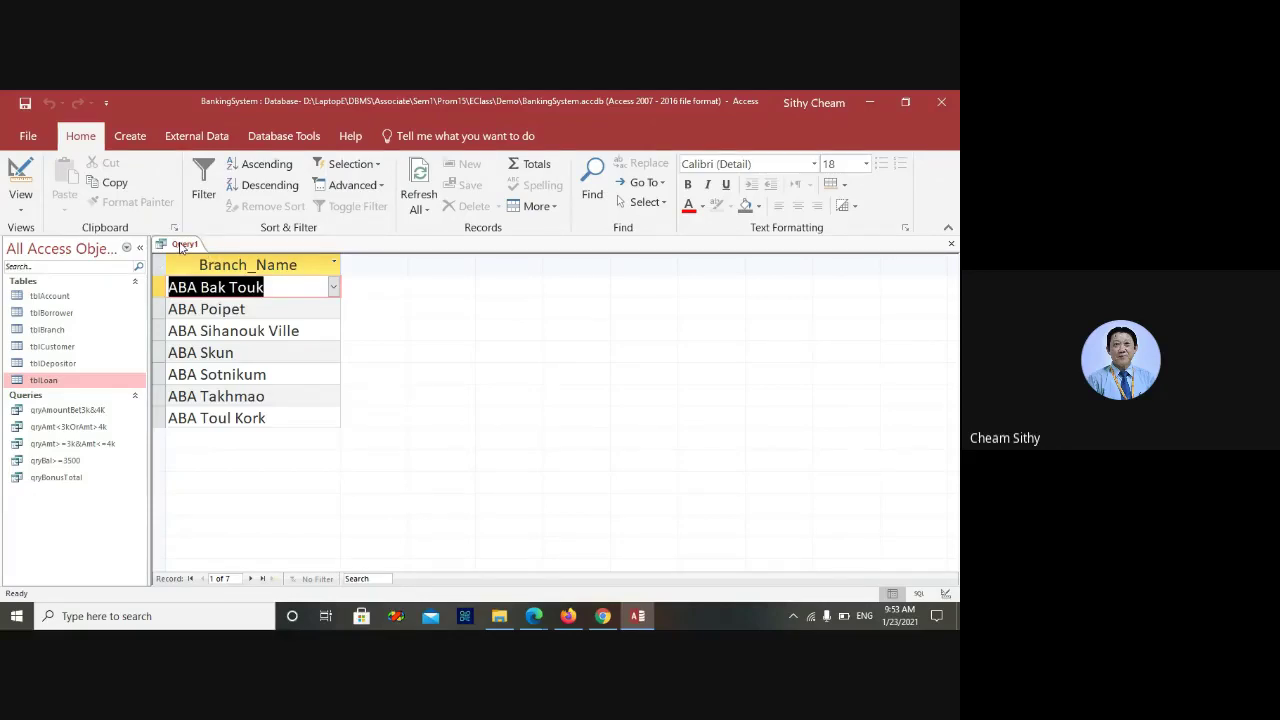
# Switch the query back to SQL view and save it as qryDistinct
pyautogui.rightClick(181, 246)
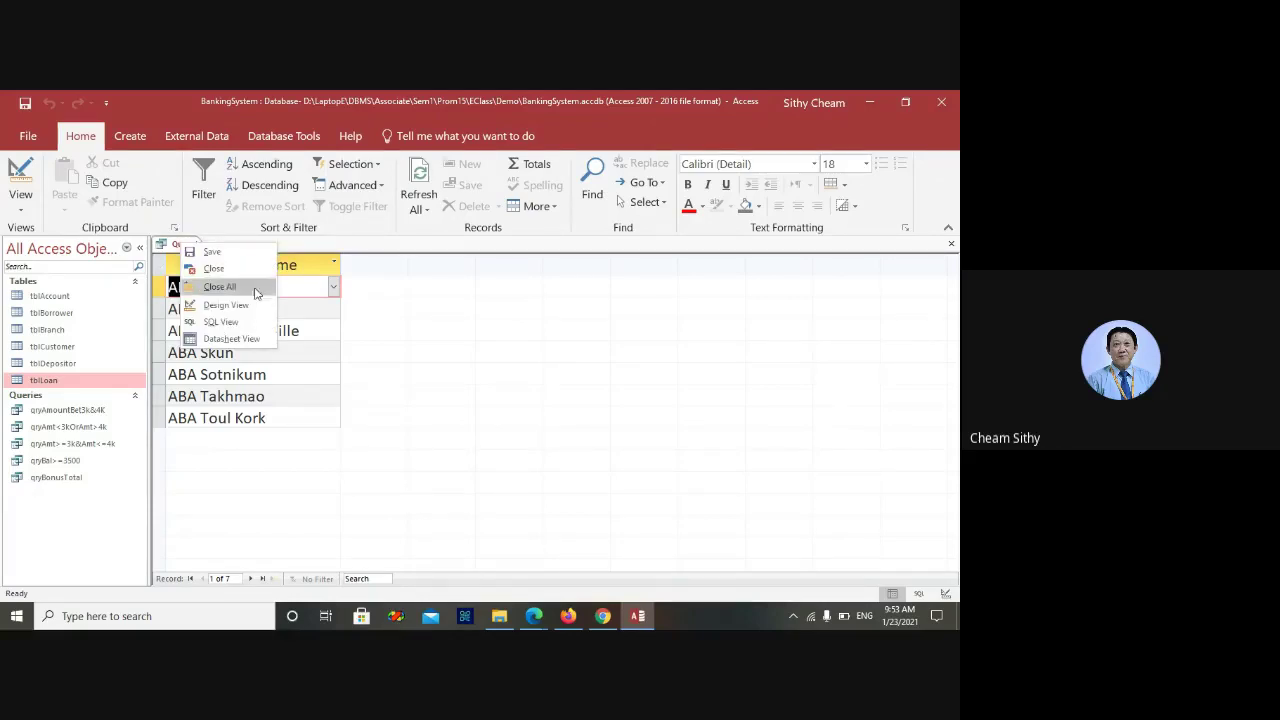
pyautogui.click(213, 323)
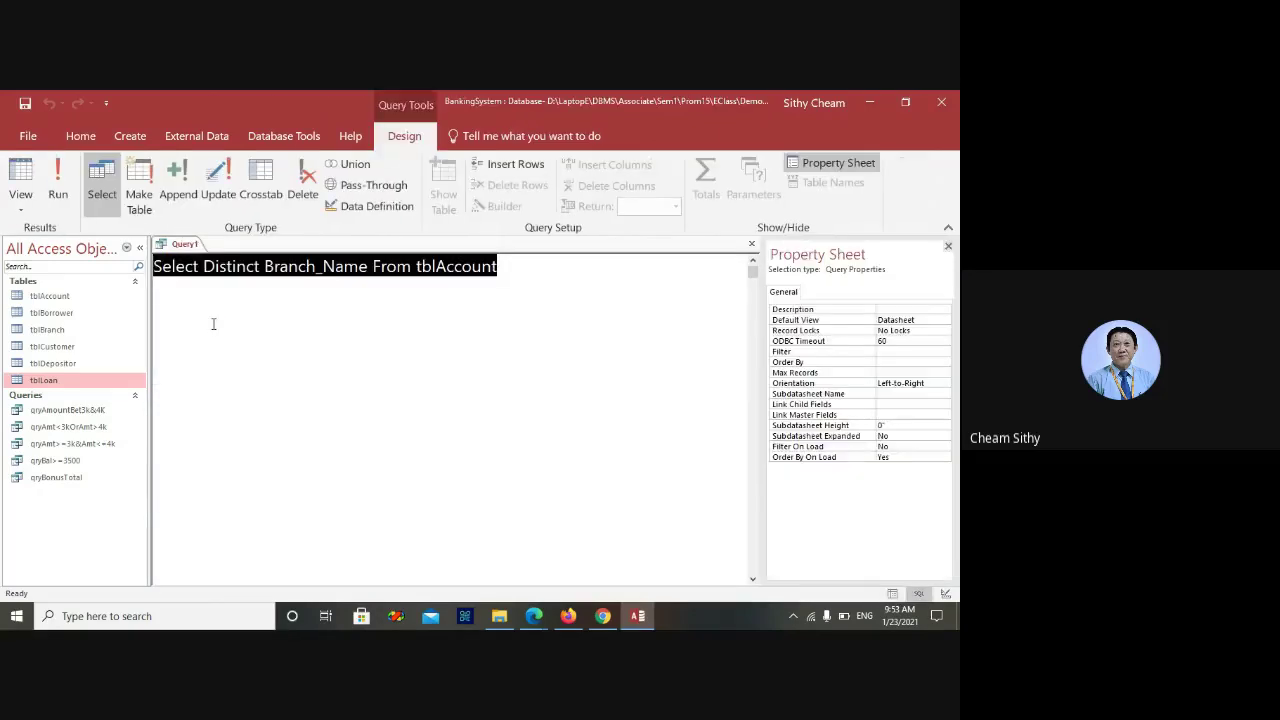
pyautogui.click(277, 292)
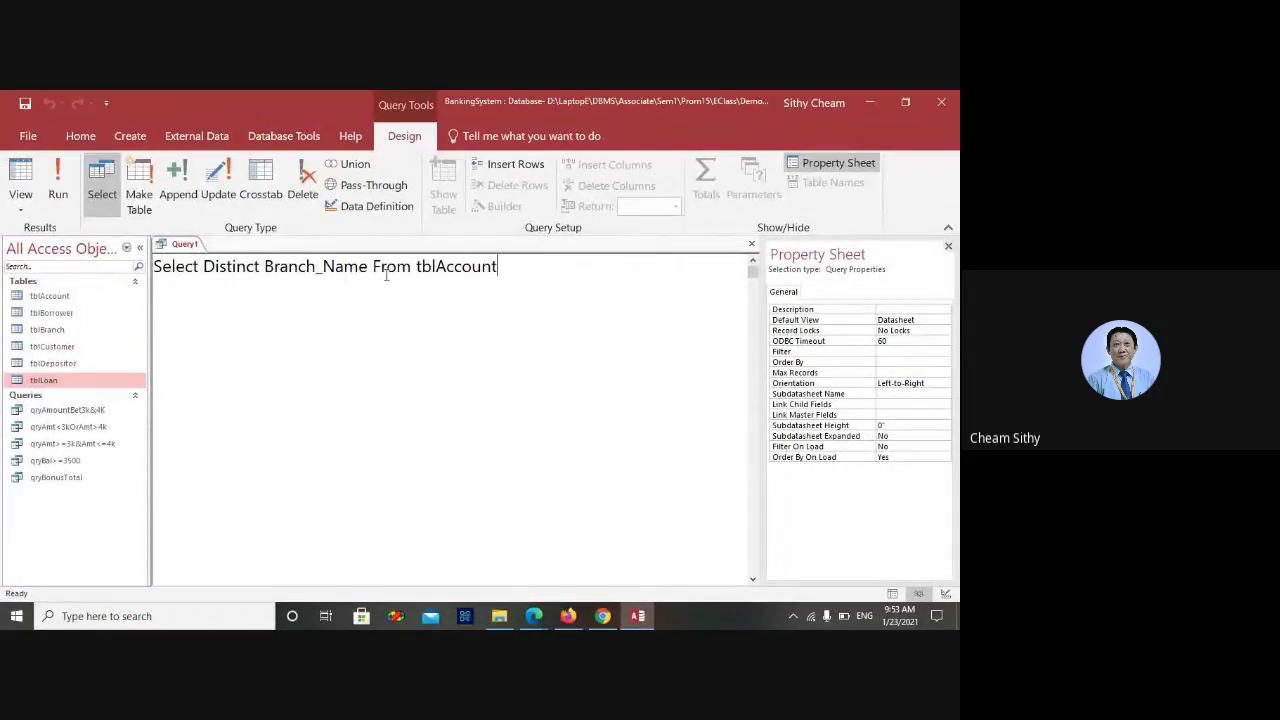
pyautogui.hotkey('ctrl', 's')
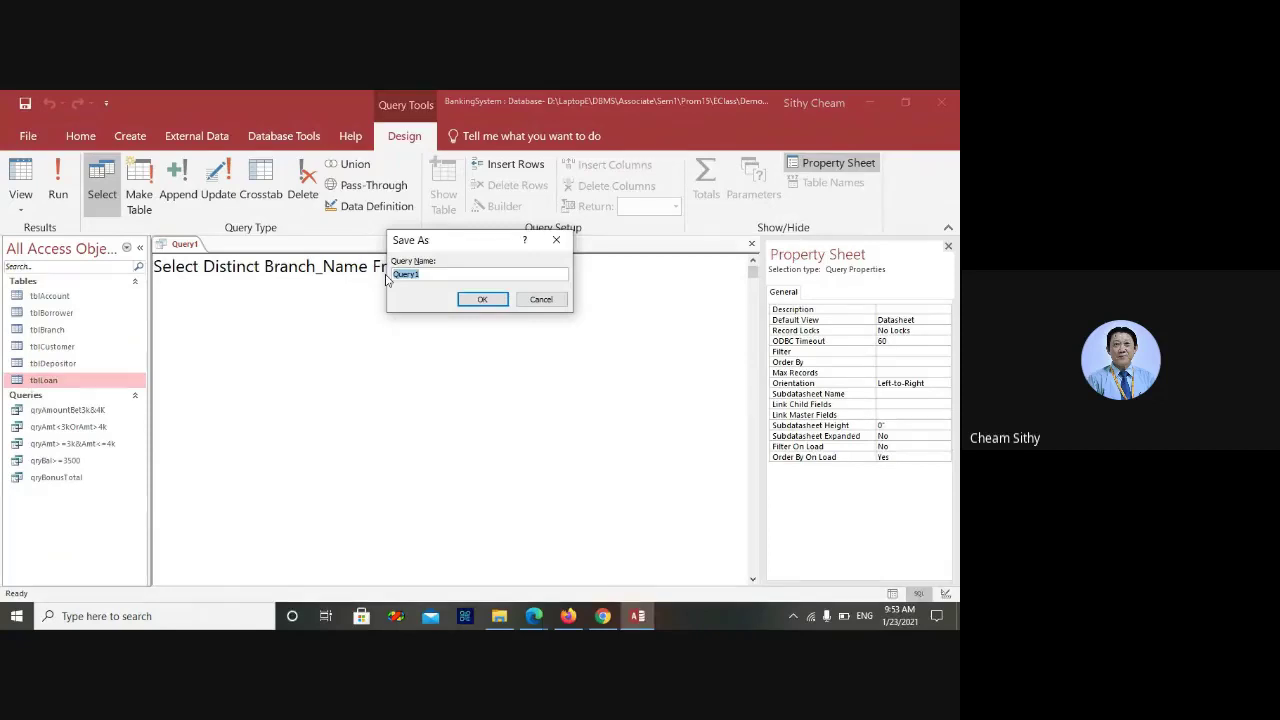
pyautogui.write('qryDistinct')
pyautogui.press('Return')
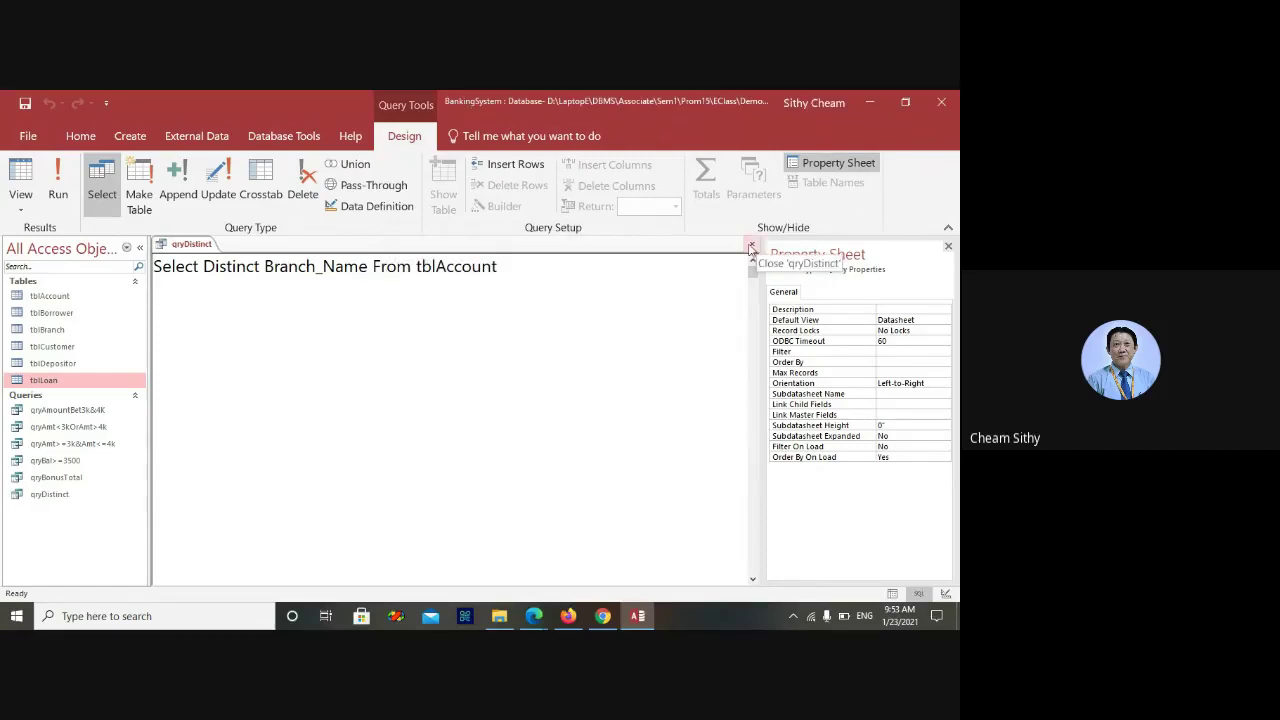
# Close the qryDistinct query, create a new blank query without adding any tables, and open its SQL view
pyautogui.click(752, 246)
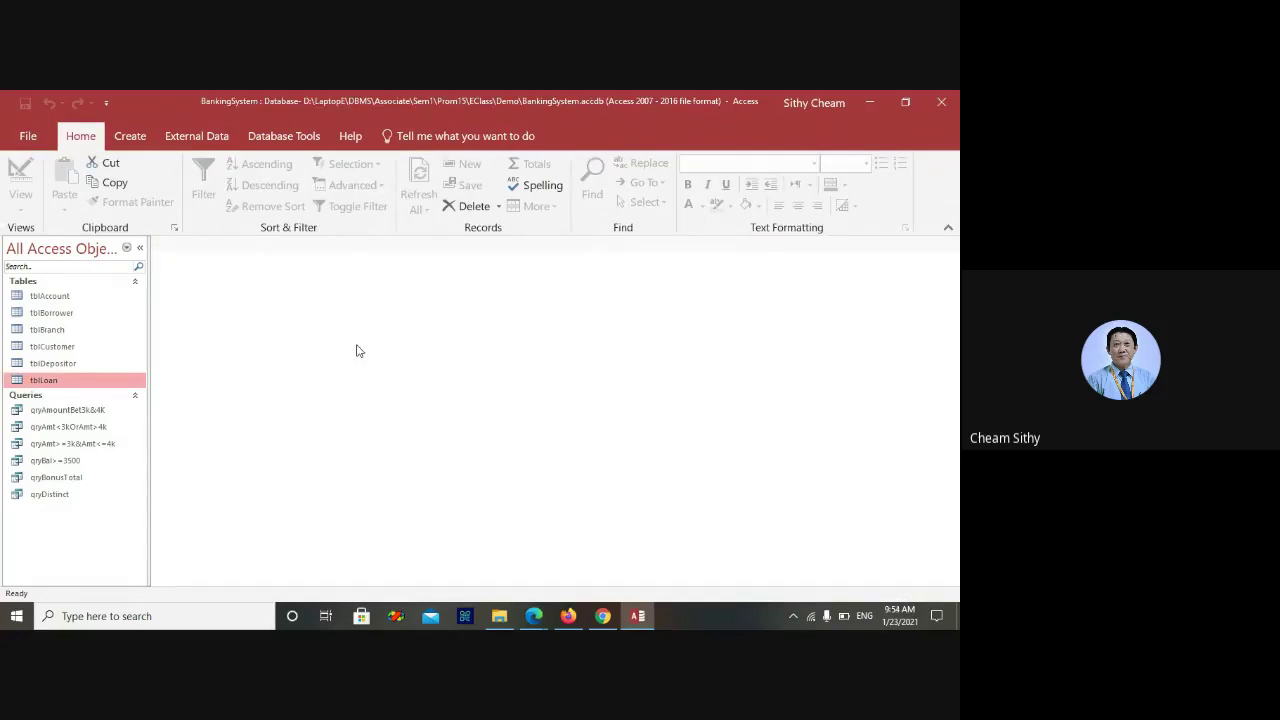
pyautogui.click(128, 136)
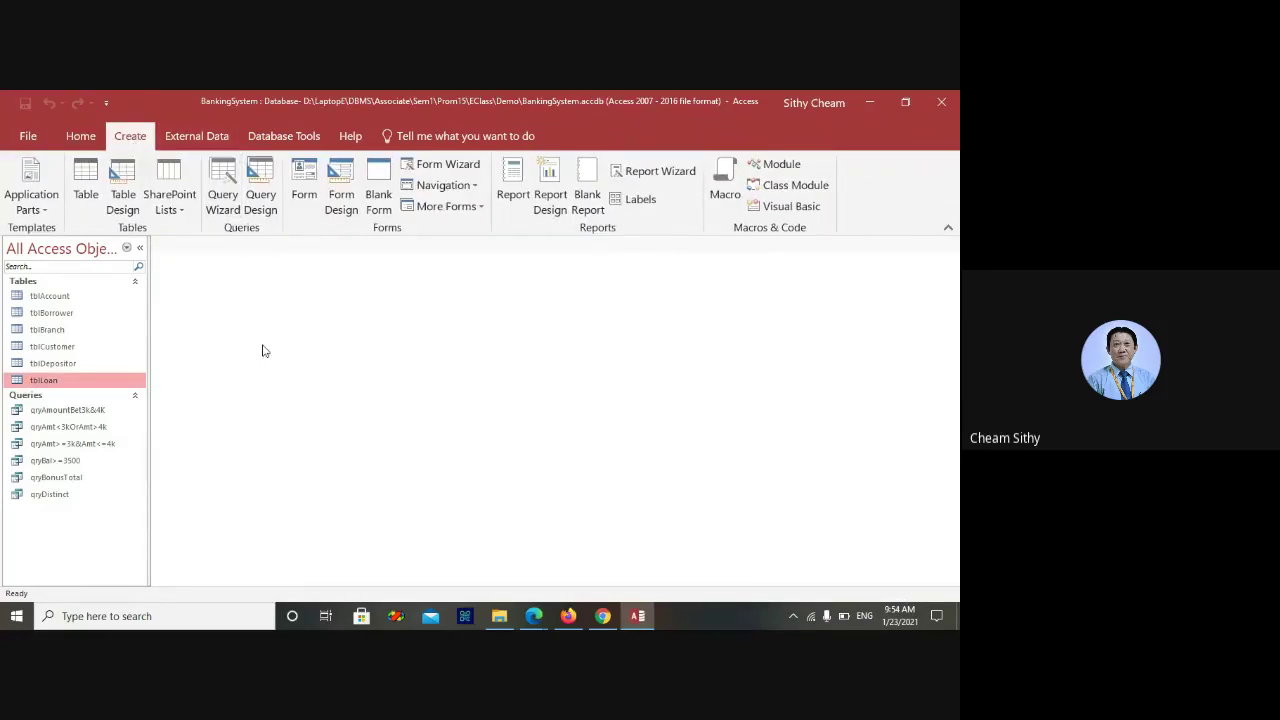
pyautogui.click(262, 190)
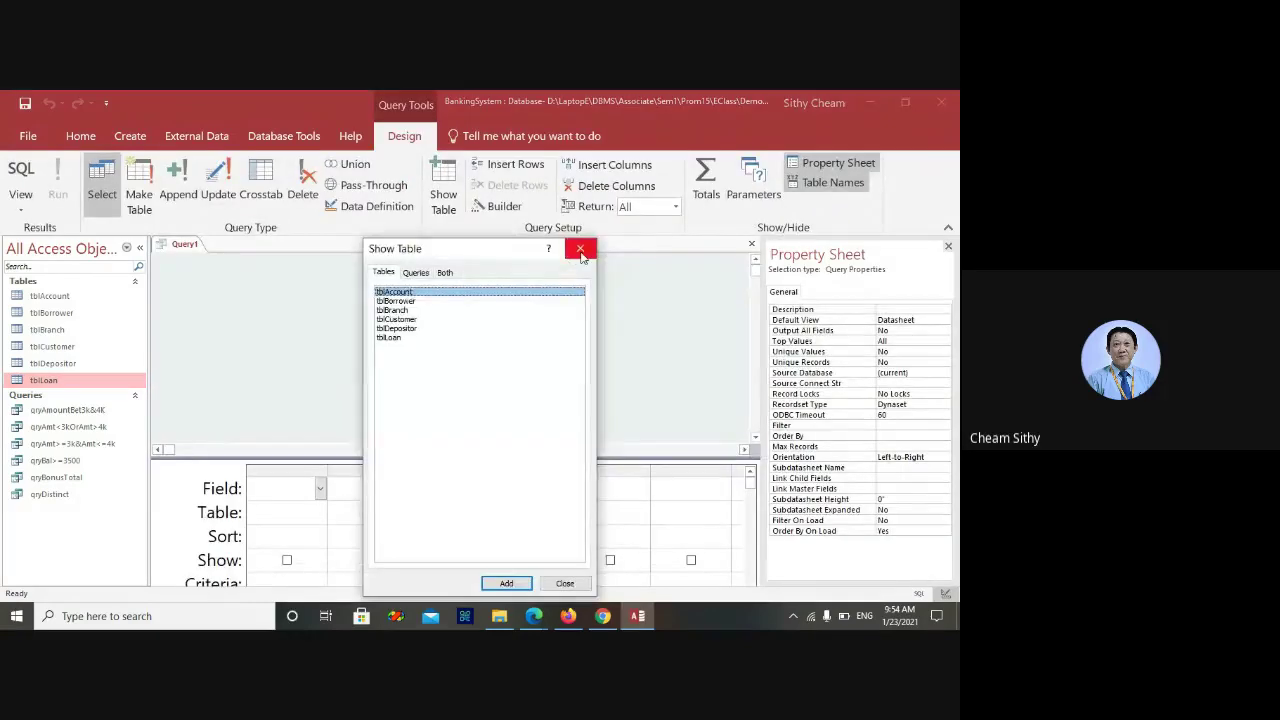
pyautogui.click(581, 252)
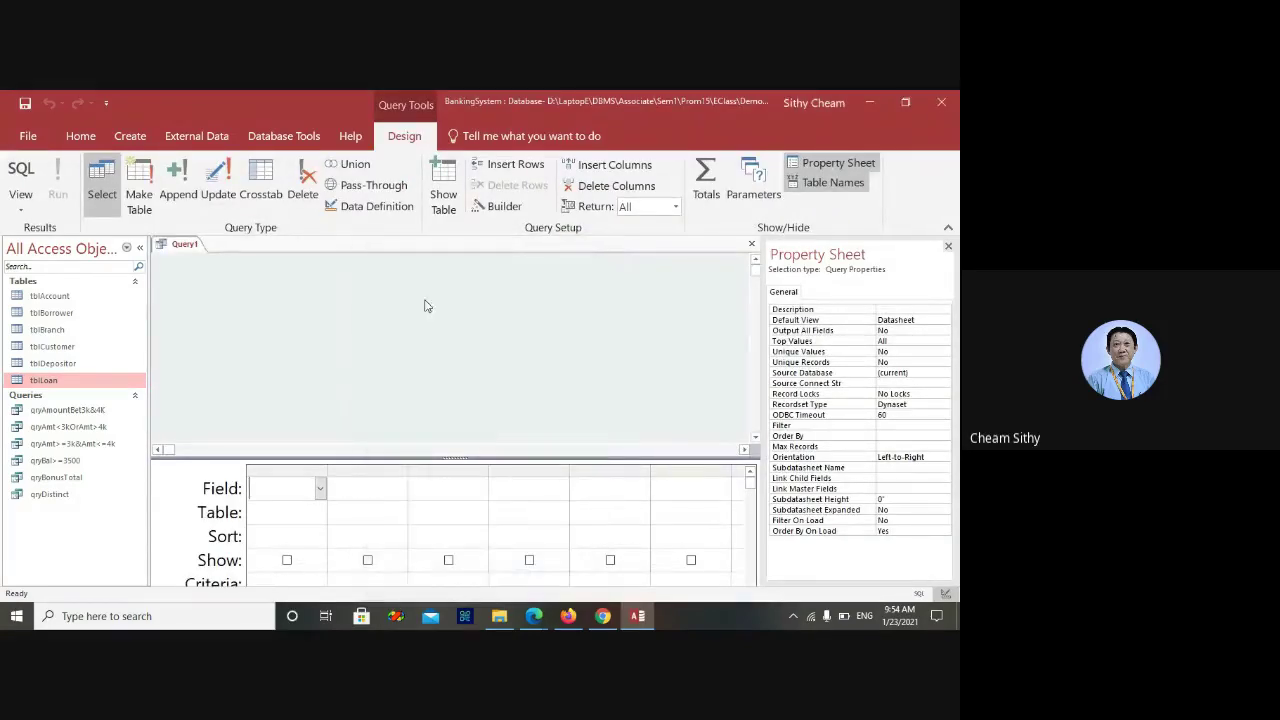
pyautogui.rightClick(358, 313)
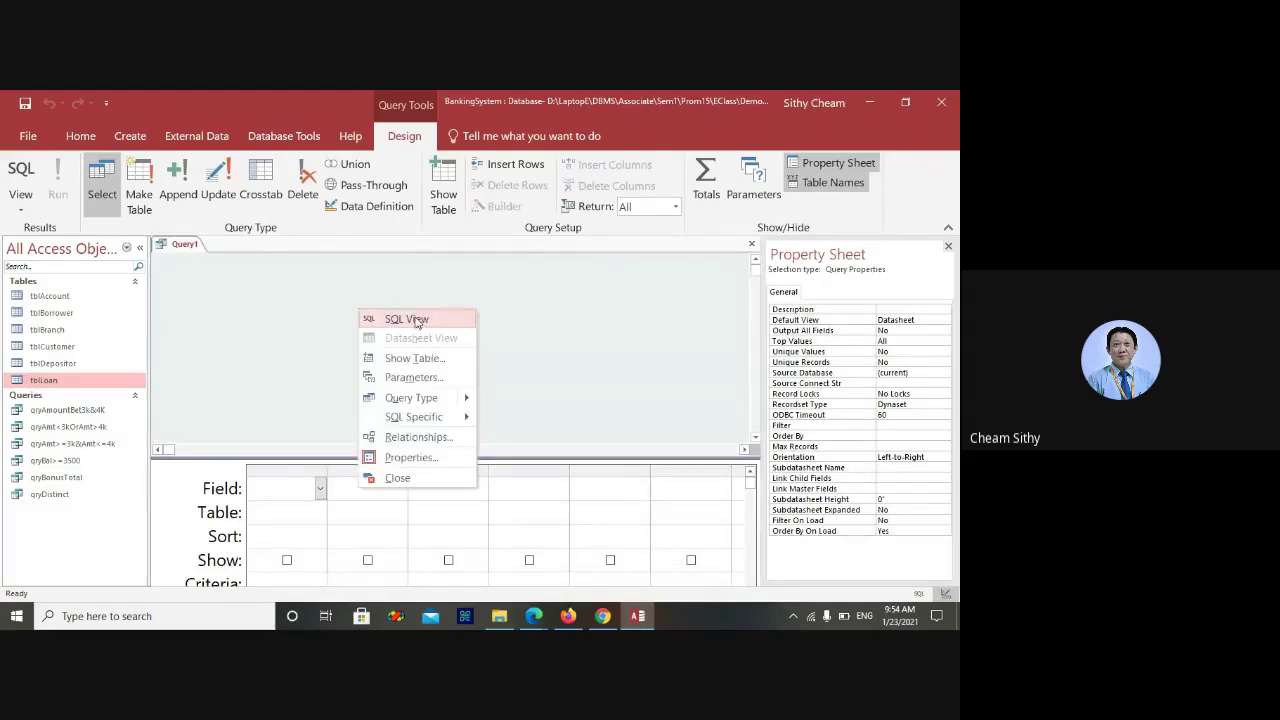
pyautogui.click(407, 320)
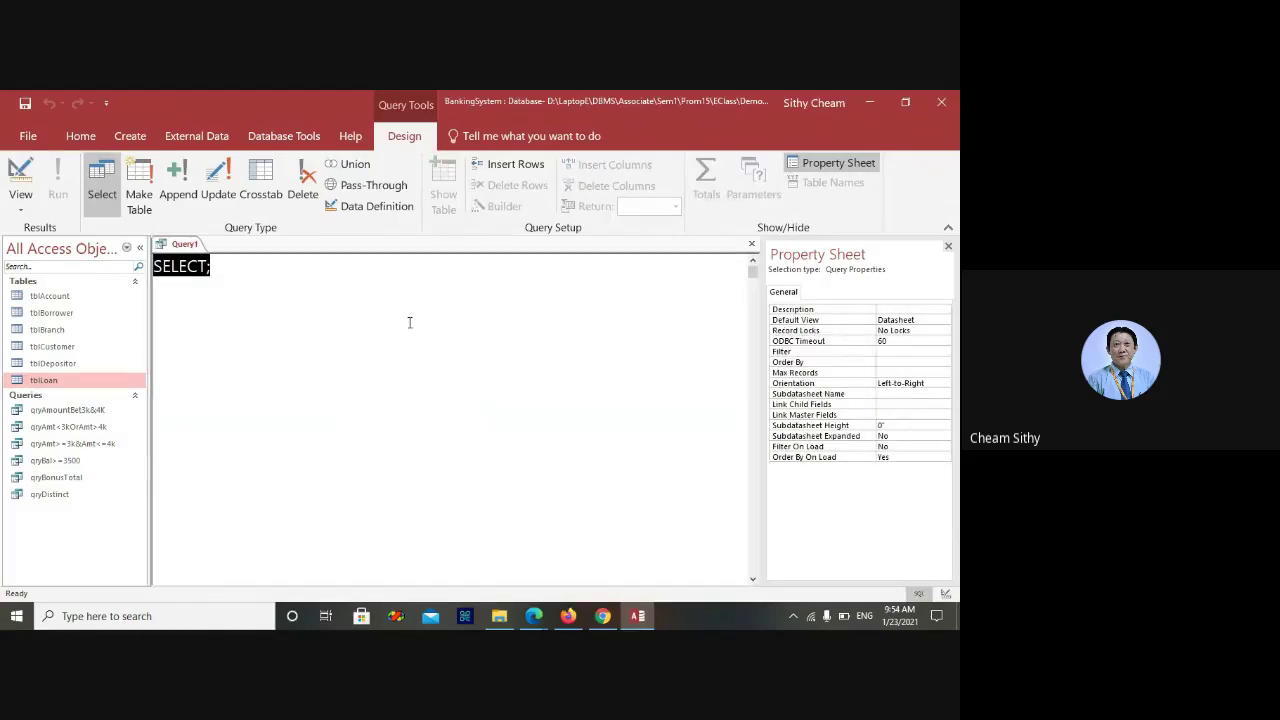
# Write the statement "Select * From tblLoan" and run the query
pyautogui.write('Select ')
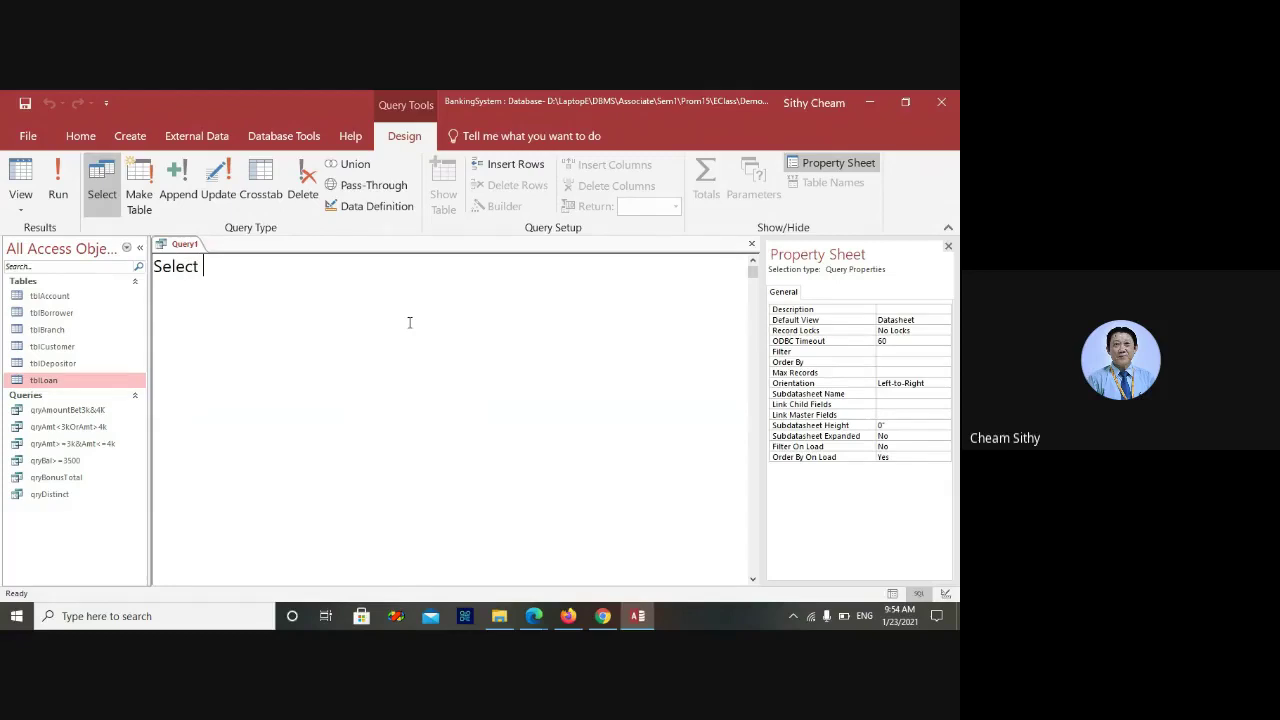
pyautogui.write('* From tblLoan')
pyautogui.click(65, 174)
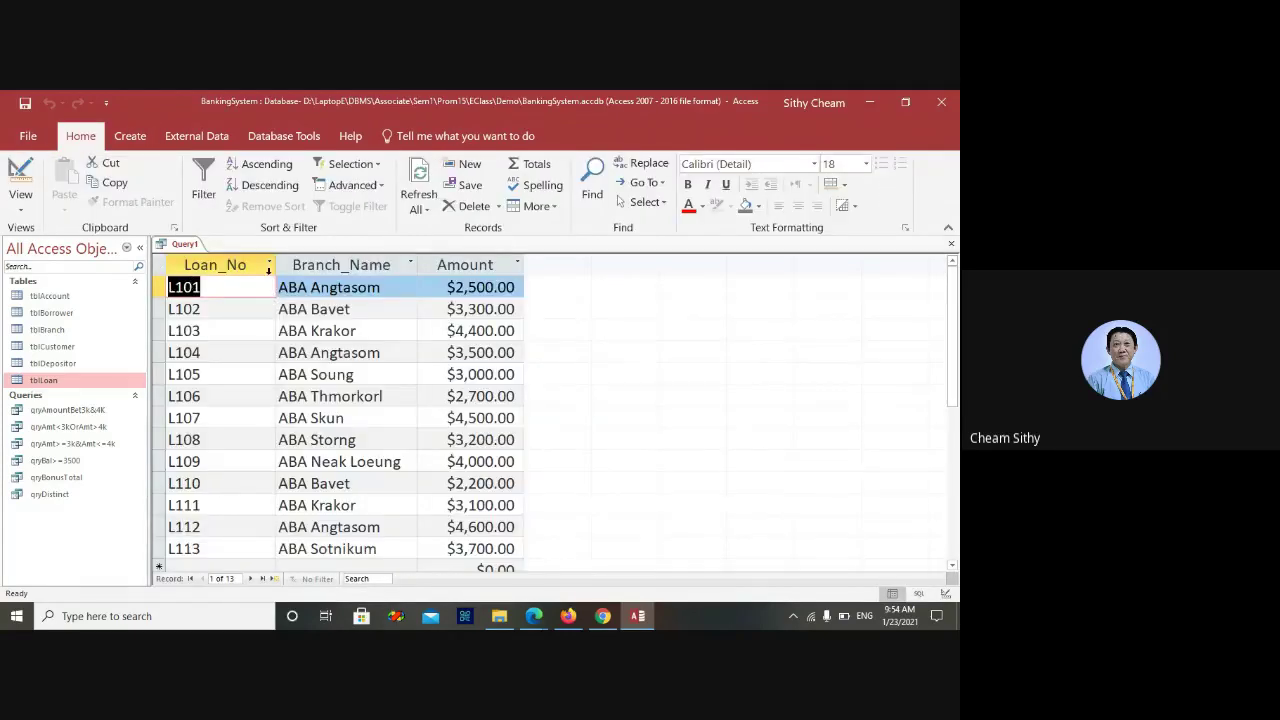
# Return to SQL view, append the condition "Where Amount<3000 Or Amount>4000" to the statement, and run the query
pyautogui.rightClick(188, 246)
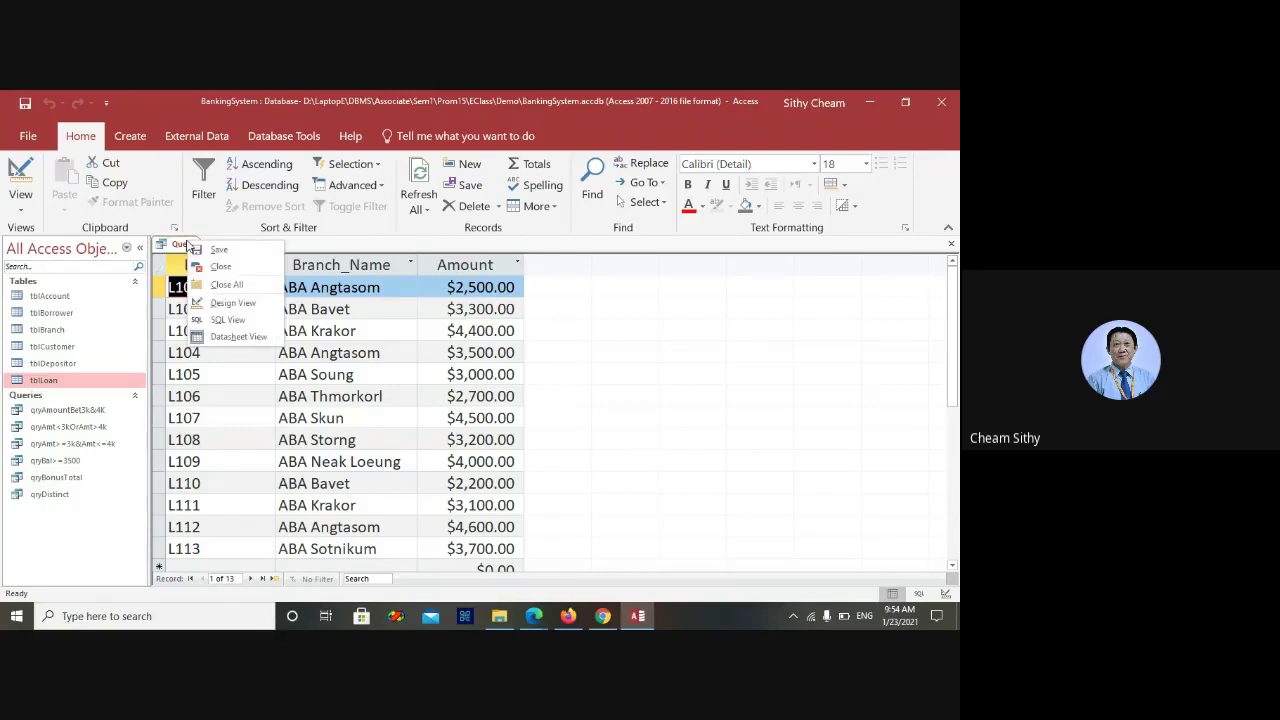
pyautogui.click(212, 320)
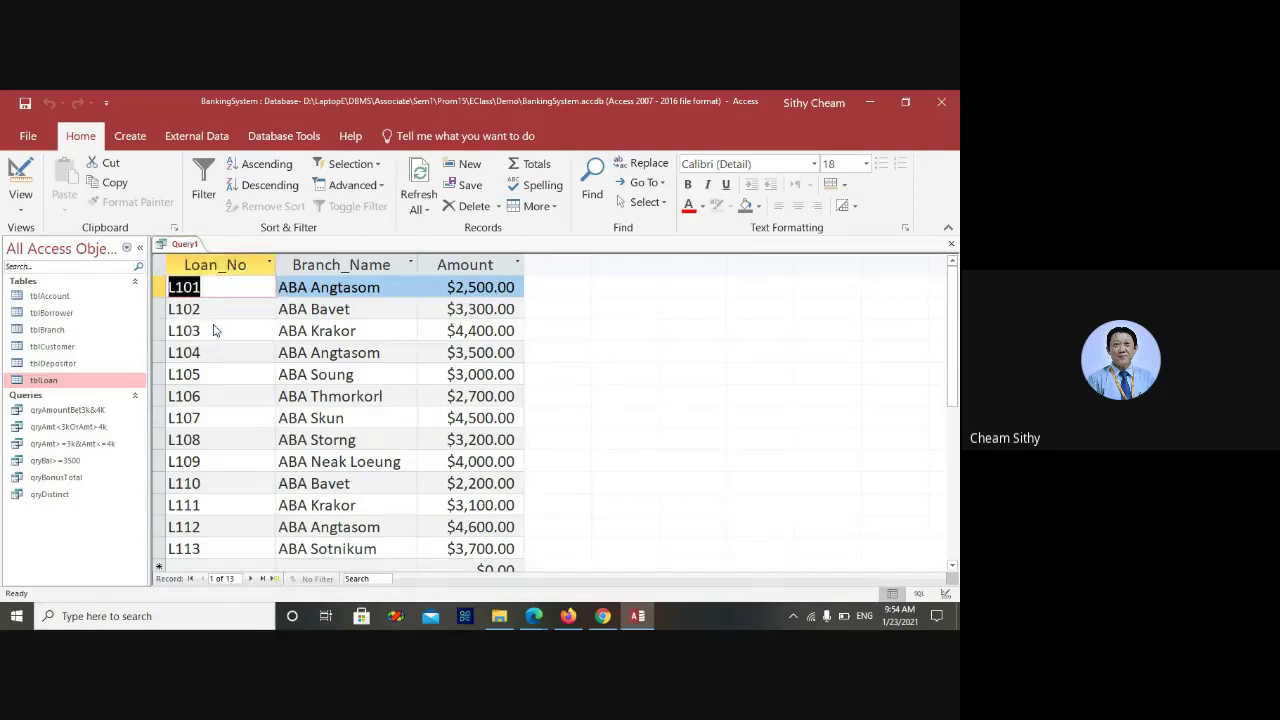
pyautogui.click(279, 291)
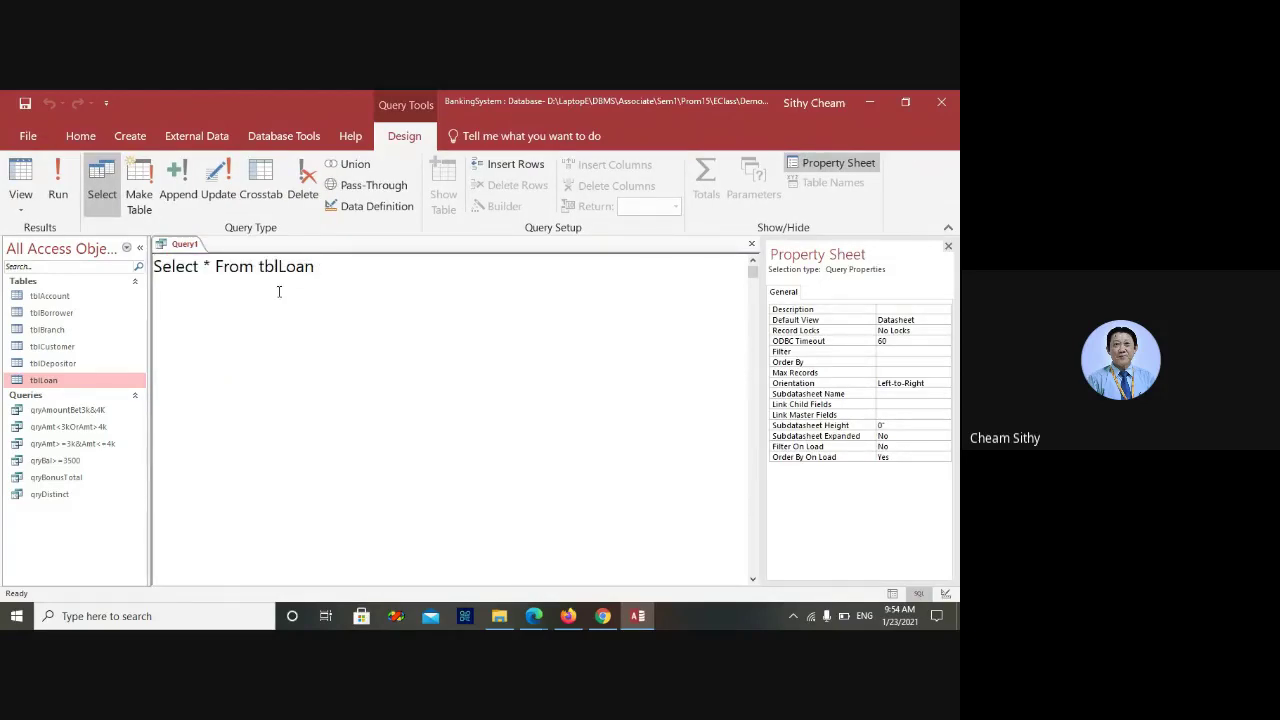
pyautogui.write('Where Amount')
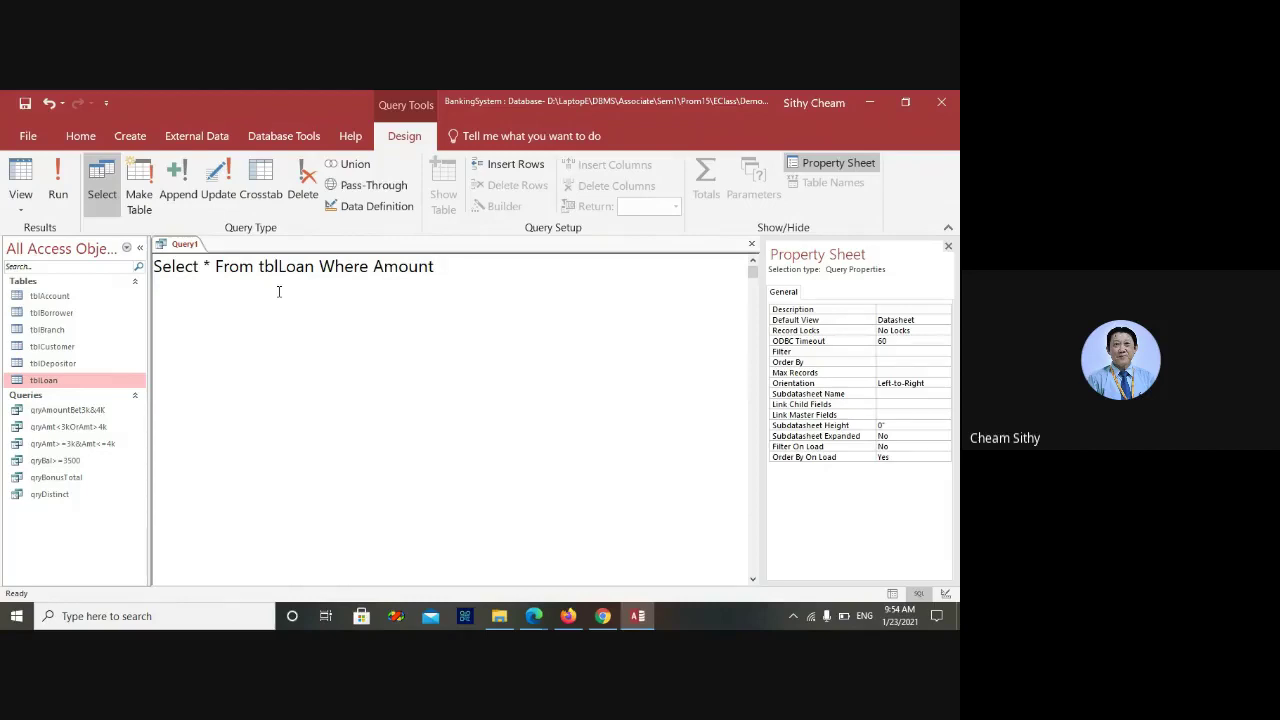
pyautogui.write('<3000 jor')
pyautogui.press('BackSpace')
pyautogui.write('Or Amount>')
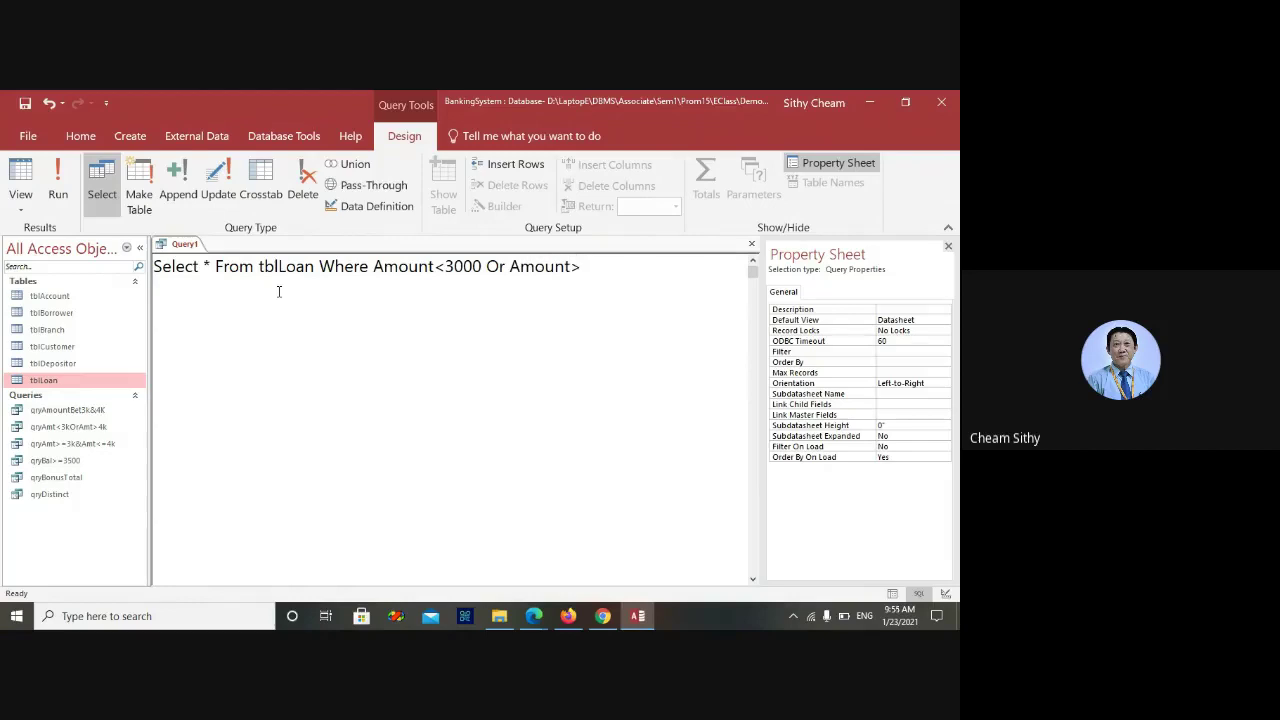
pyautogui.write('4000')
pyautogui.click(55, 173)
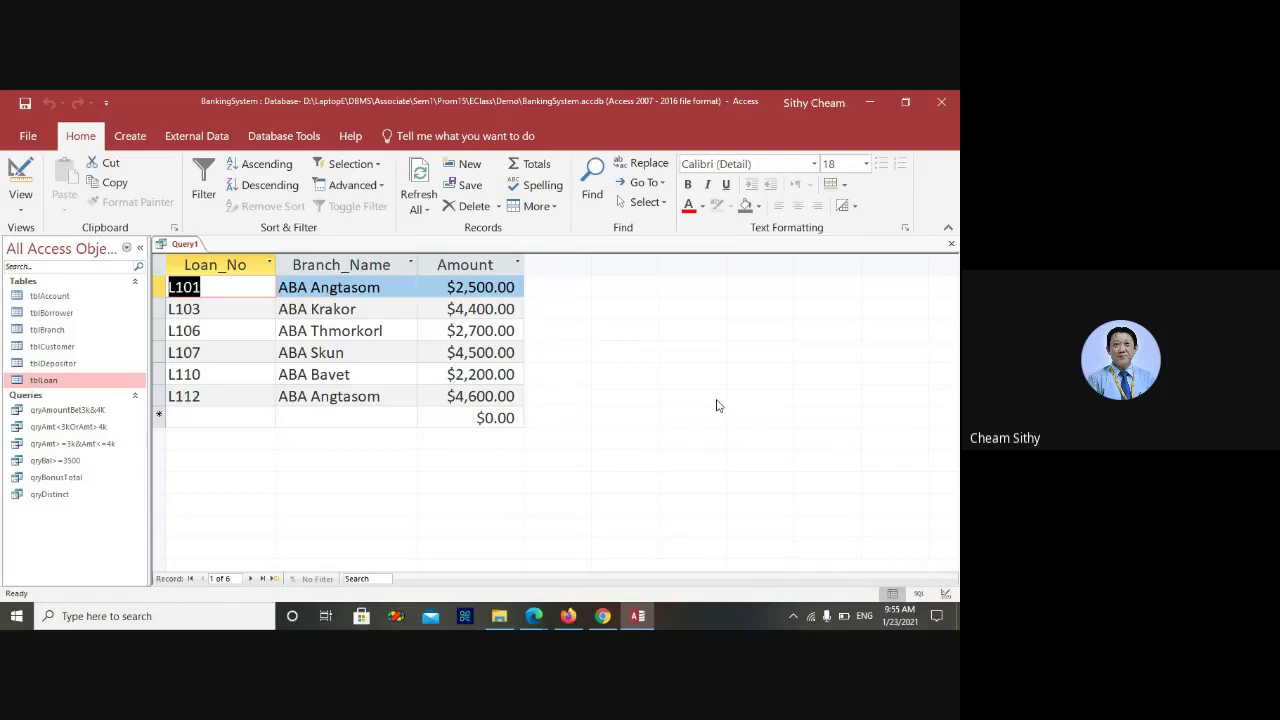
# Switch the query back to SQL view, save it as qrySelect*, and close it
pyautogui.rightClick(183, 246)
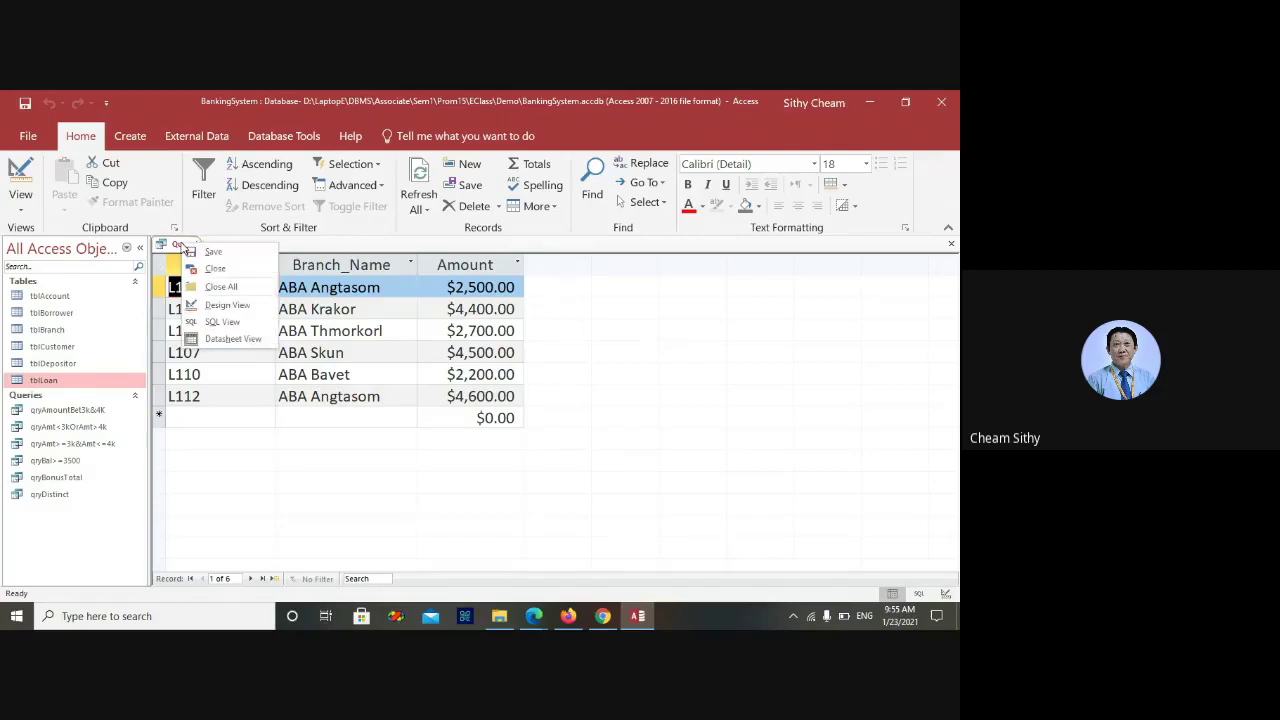
pyautogui.click(207, 324)
pyautogui.press('End')
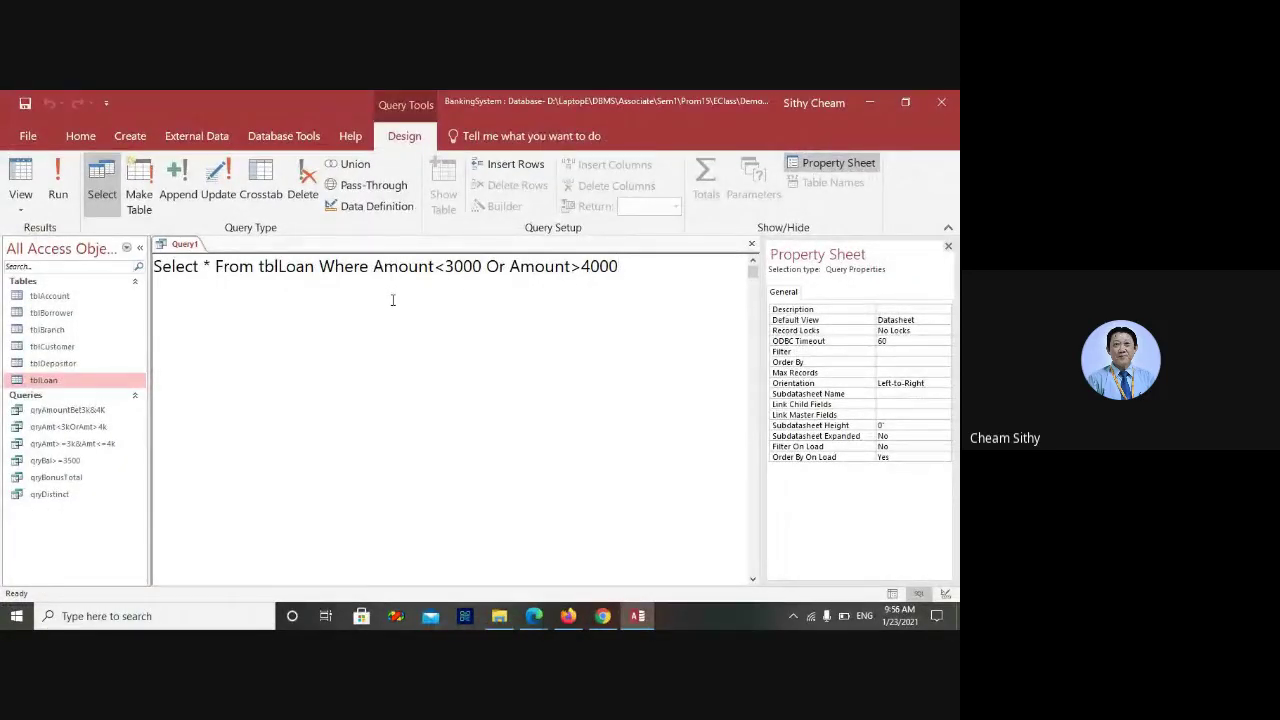
pyautogui.hotkey('ctrl', 's')
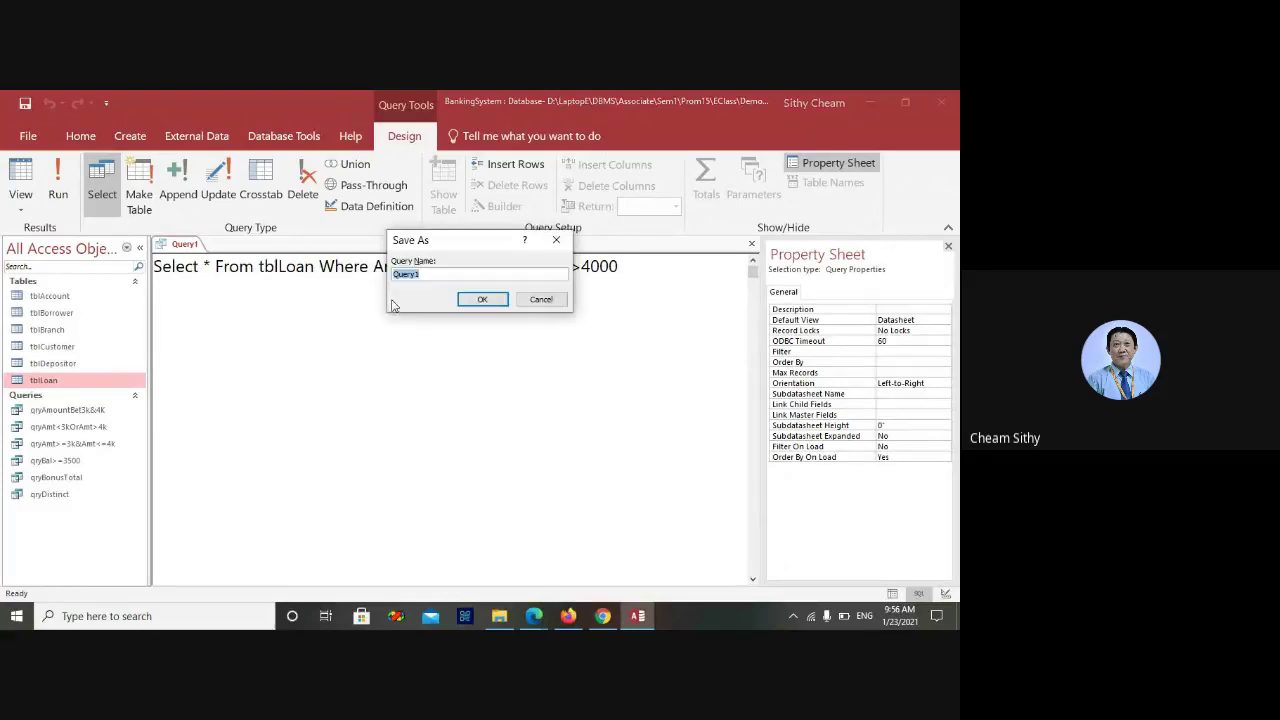
pyautogui.write('qrySelect*')
pyautogui.press('Return')
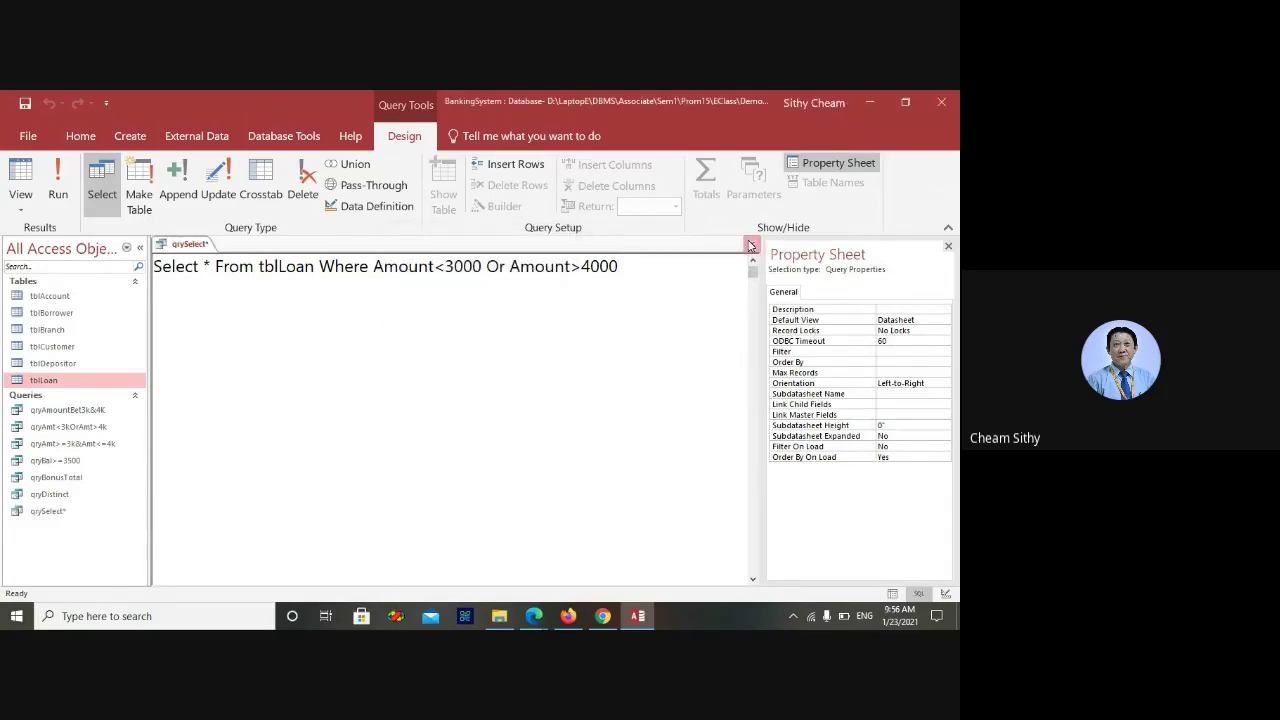
pyautogui.click(751, 244)
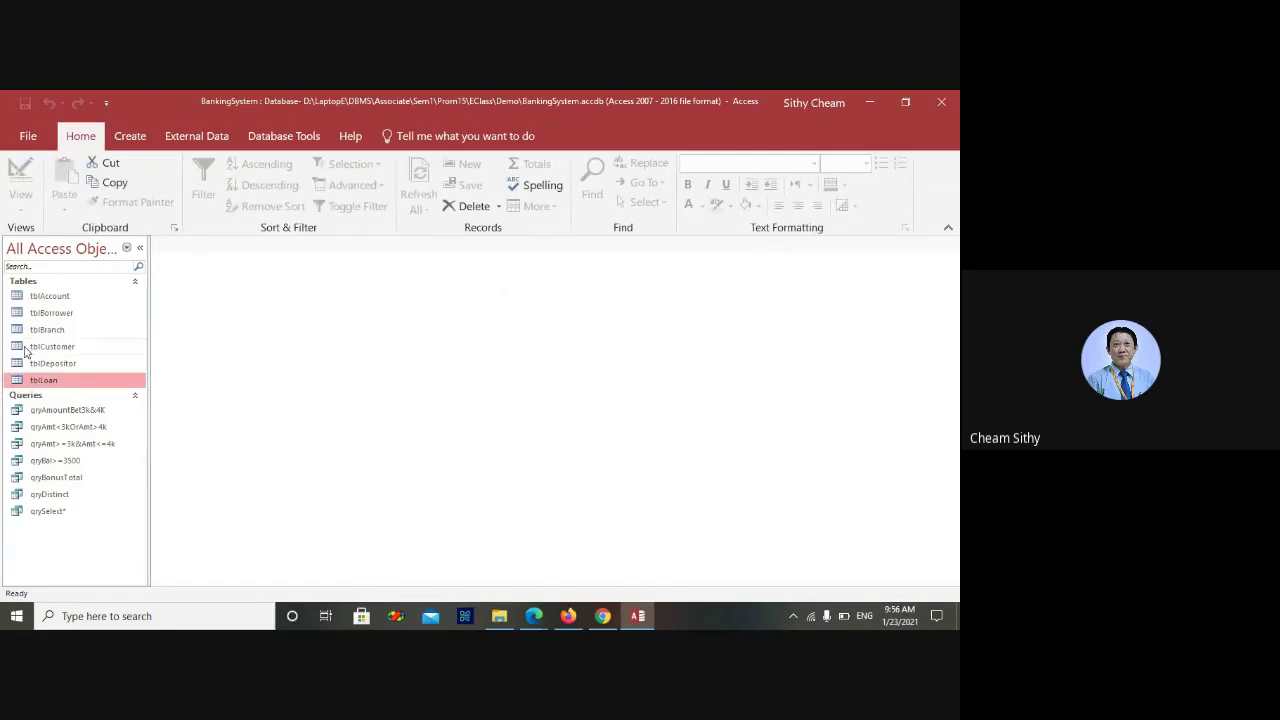
# Check the records in tblLoan, close the table, and create a new blank query without adding any tables
pyautogui.doubleClick(40, 380)
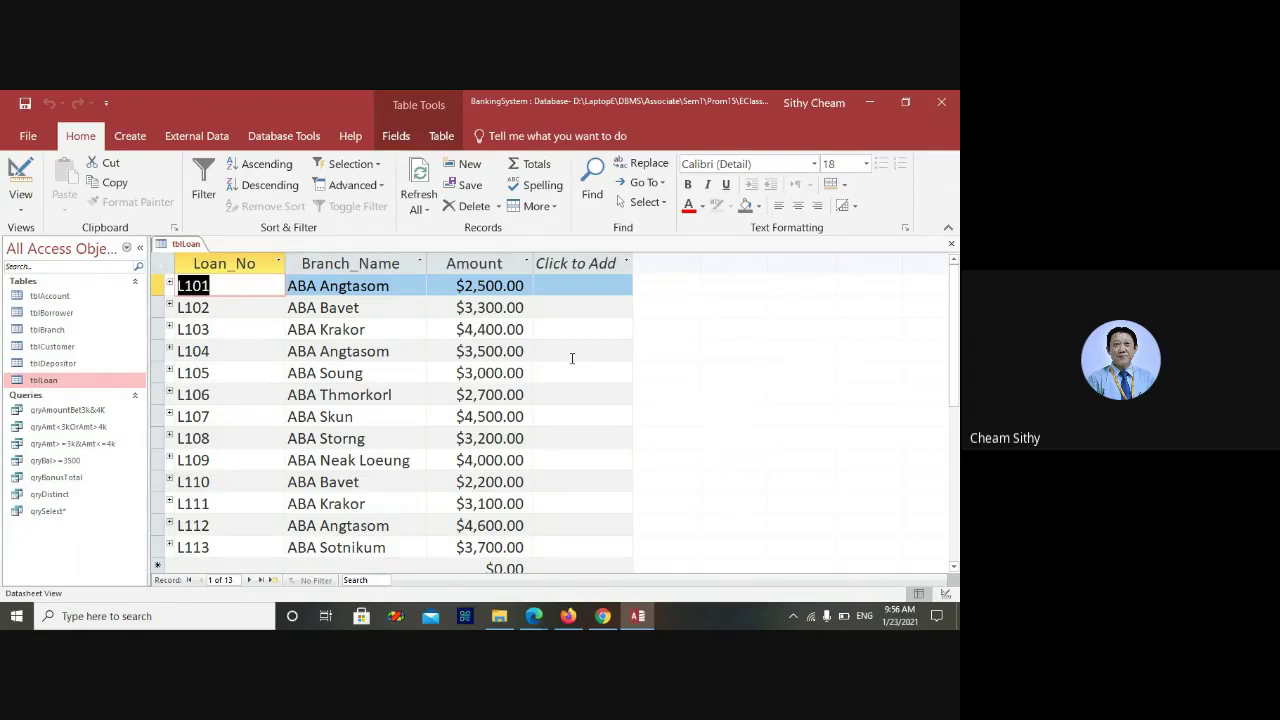
pyautogui.click(953, 244)
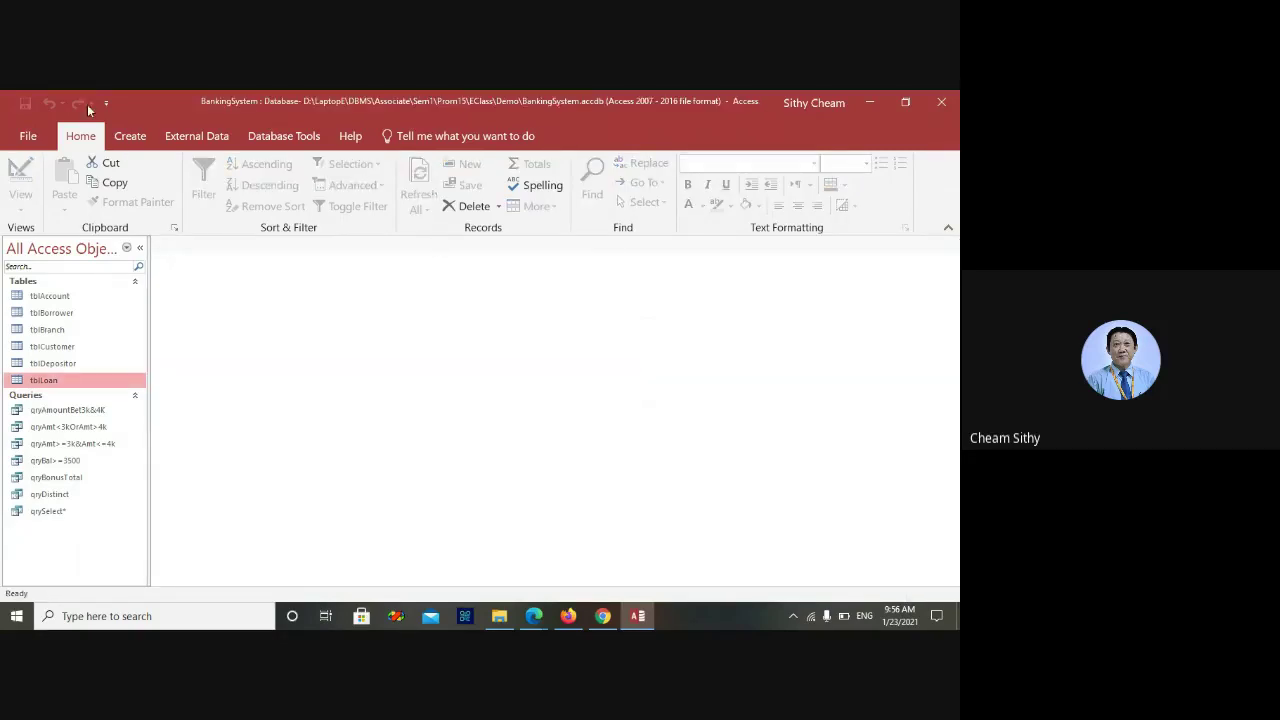
pyautogui.click(133, 138)
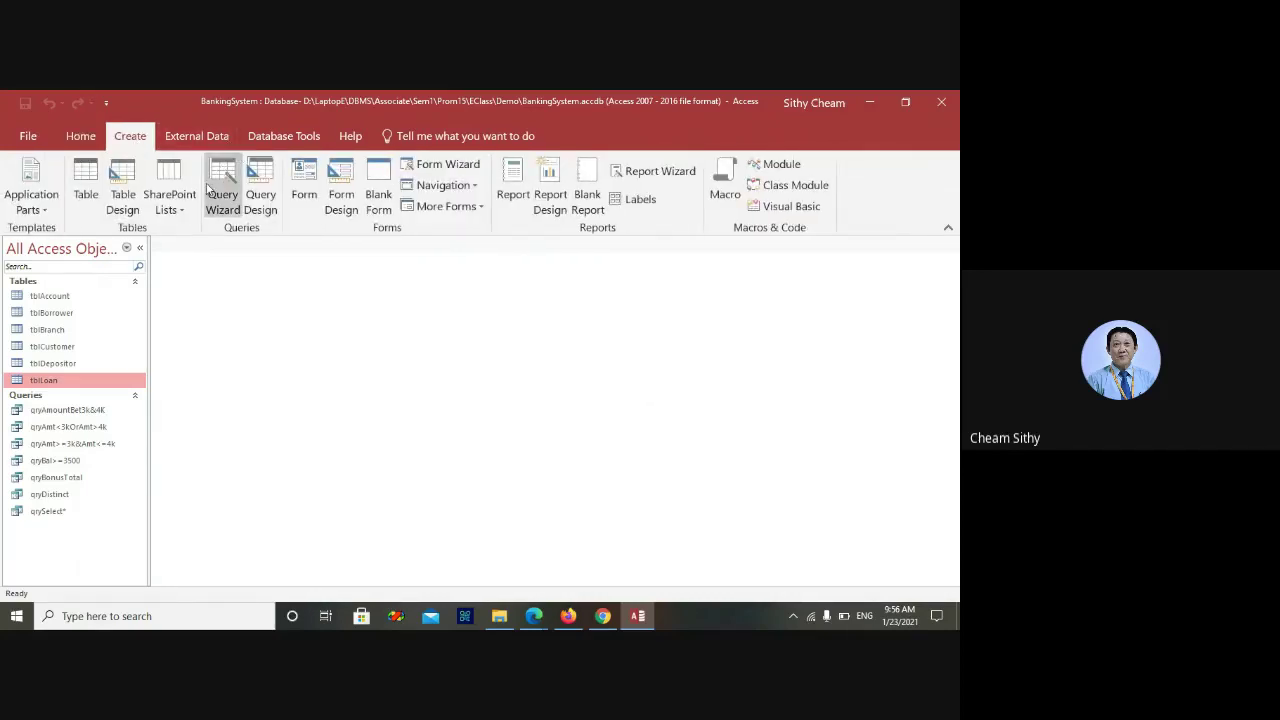
pyautogui.click(260, 200)
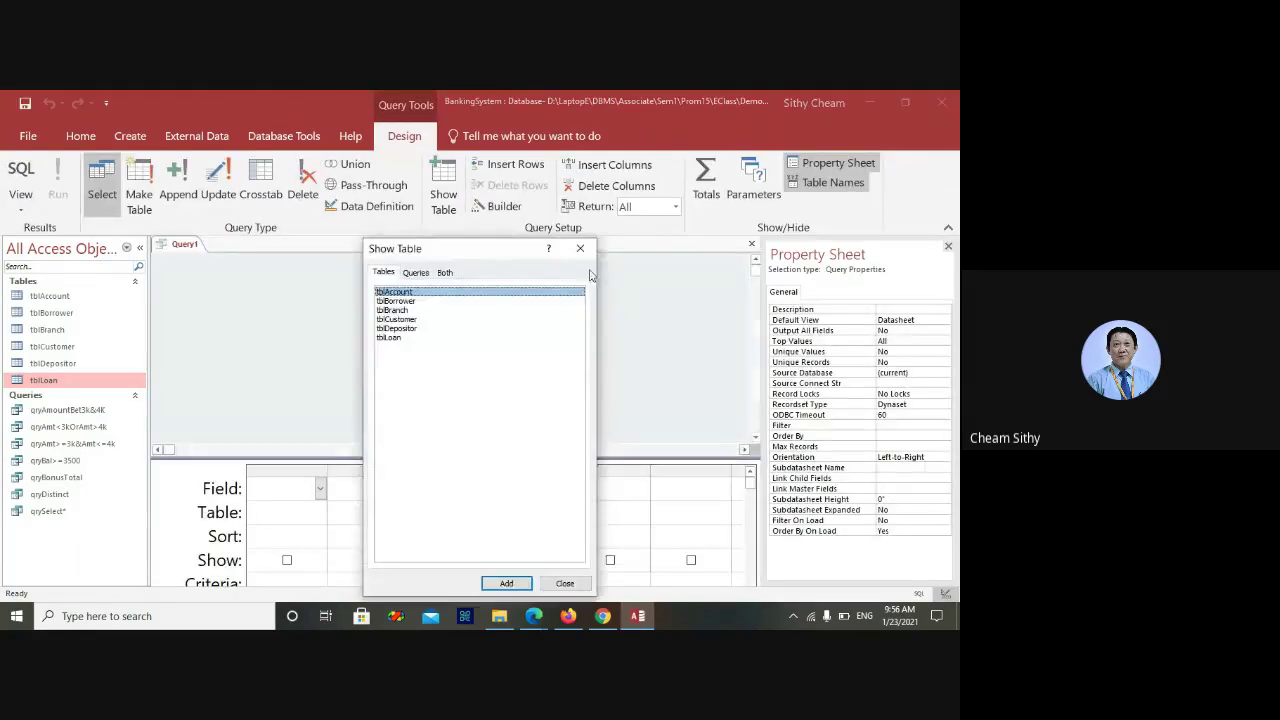
pyautogui.click(580, 248)
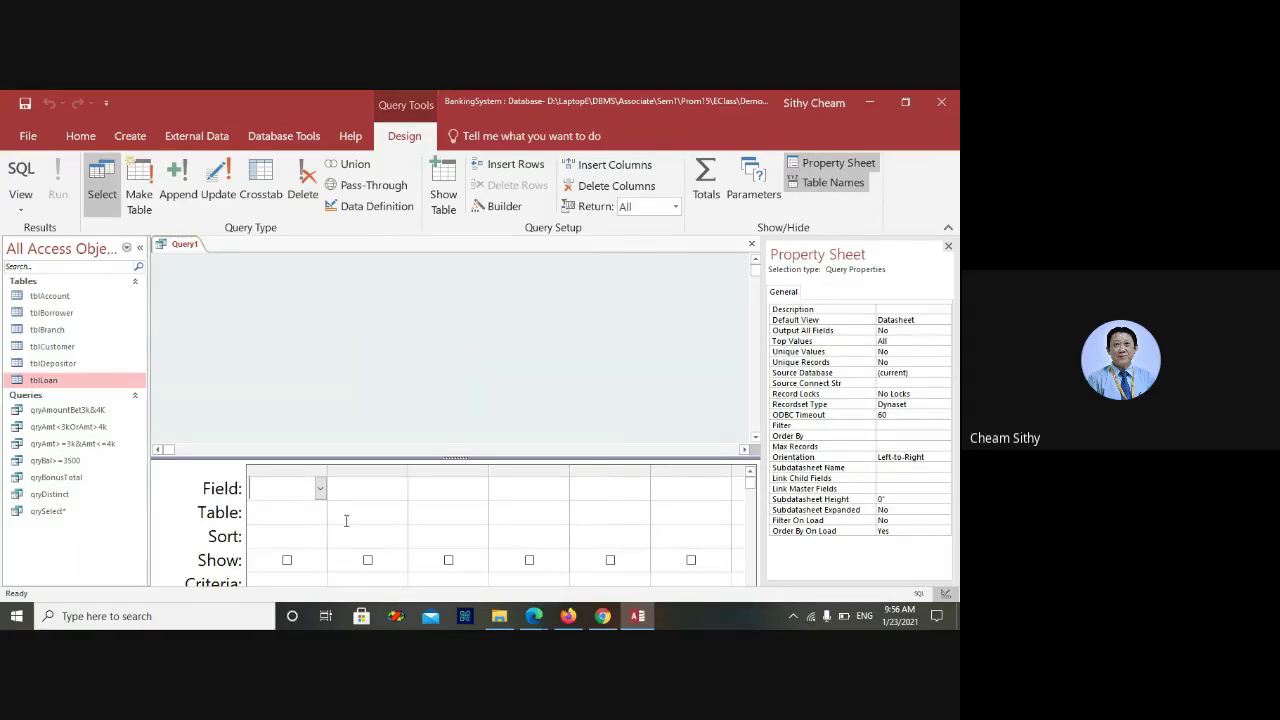
# Examine the available Sort options for the first column of the query design grid
pyautogui.click(300, 535)
pyautogui.click(320, 538)
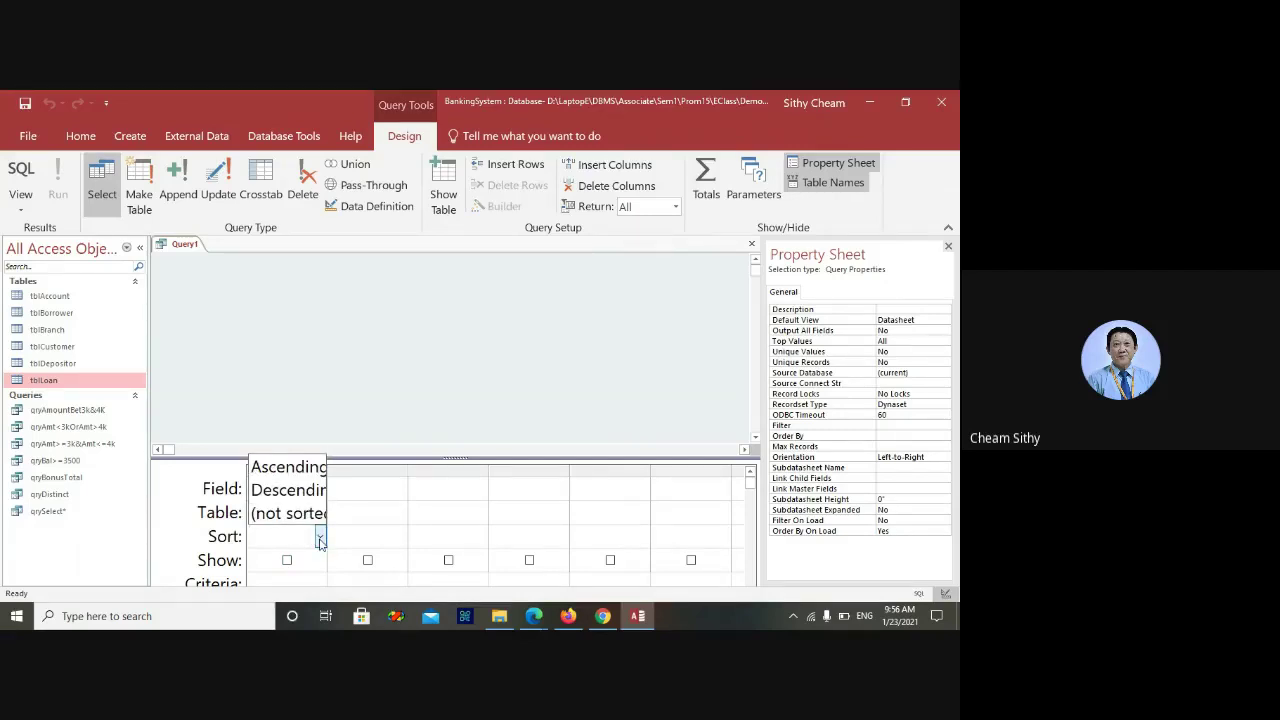
pyautogui.click(306, 277)
# Open the blank query's SQL view, write the statement "Select * From tblLoan Order By Amount", and run the query
pyautogui.rightClick(306, 277)
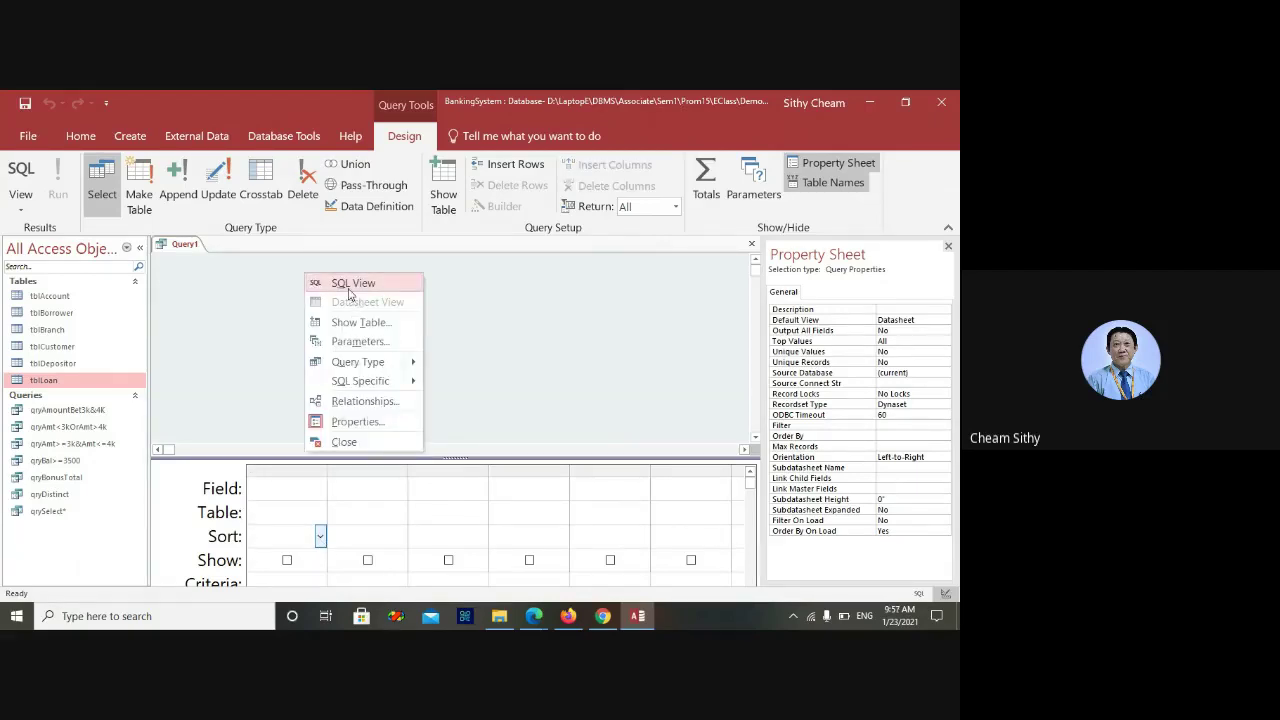
pyautogui.click(349, 288)
pyautogui.write('selec')
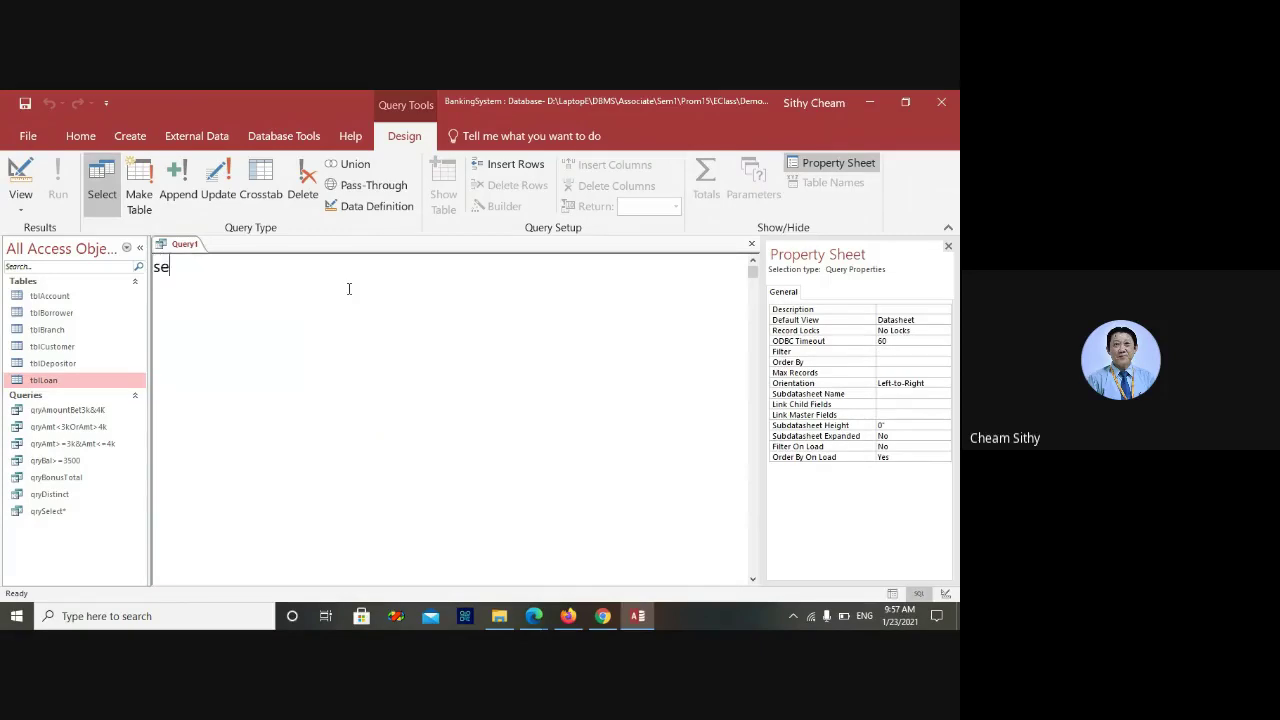
pyautogui.press('BackSpace')
pyautogui.press('BackSpace')
pyautogui.press('BackSpace')
pyautogui.press('BackSpace')
pyautogui.press('BackSpace')
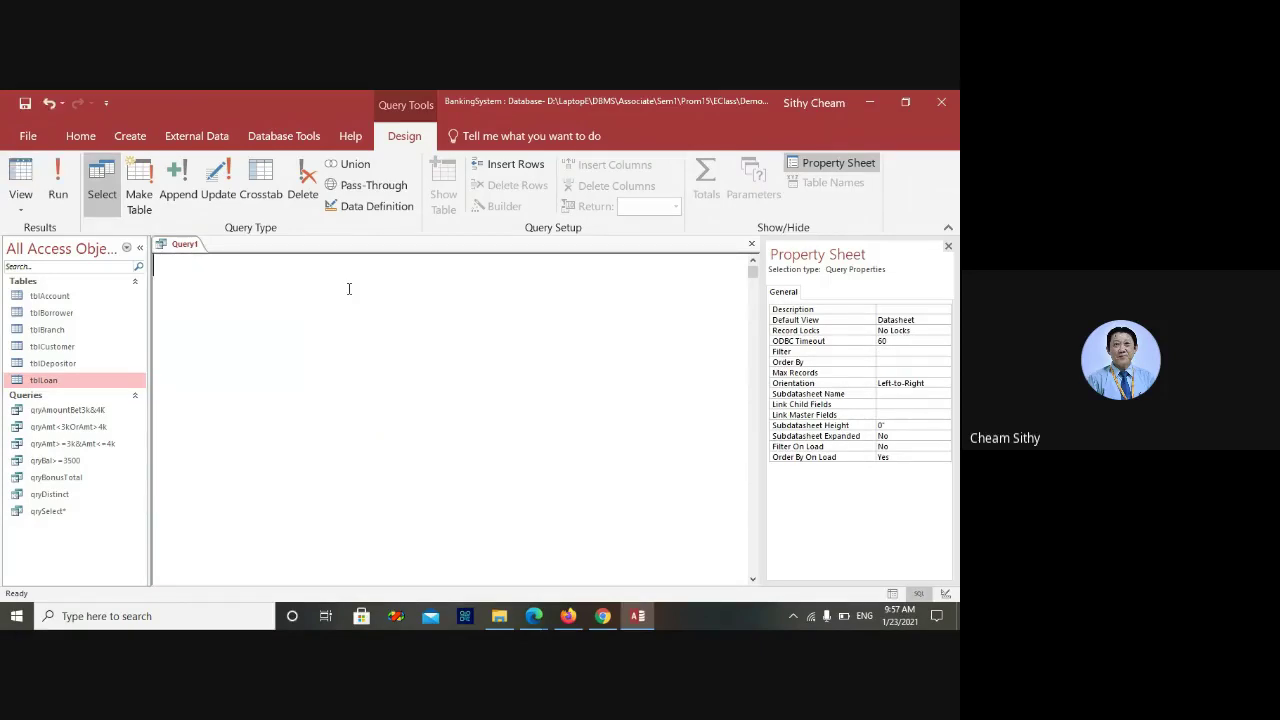
pyautogui.write('Select * From tbl')
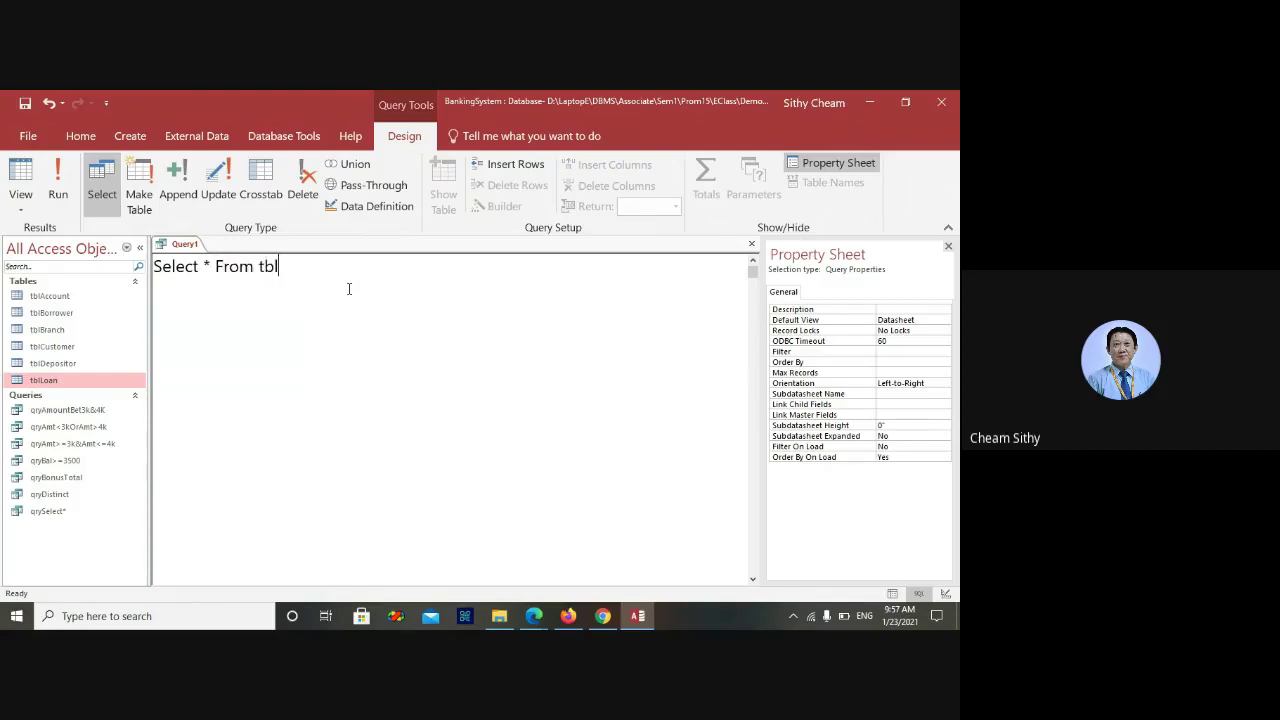
pyautogui.write('Loan Order By Amount')
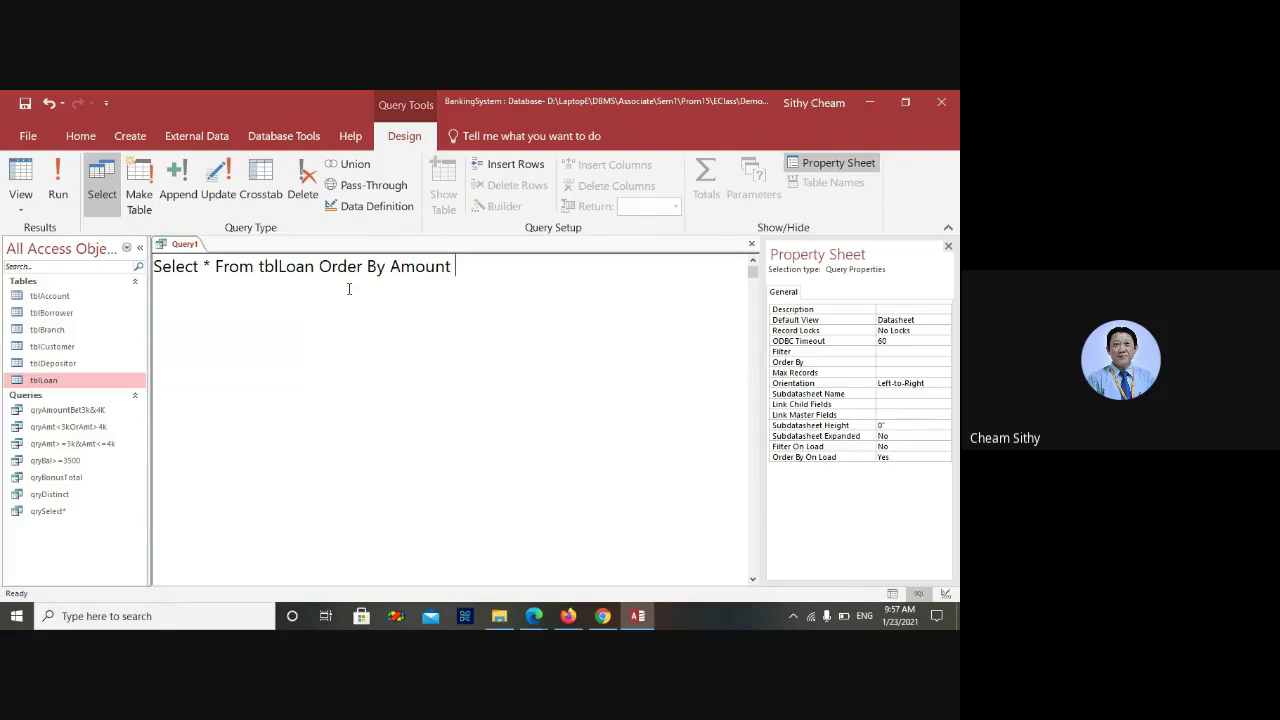
pyautogui.click(58, 182)
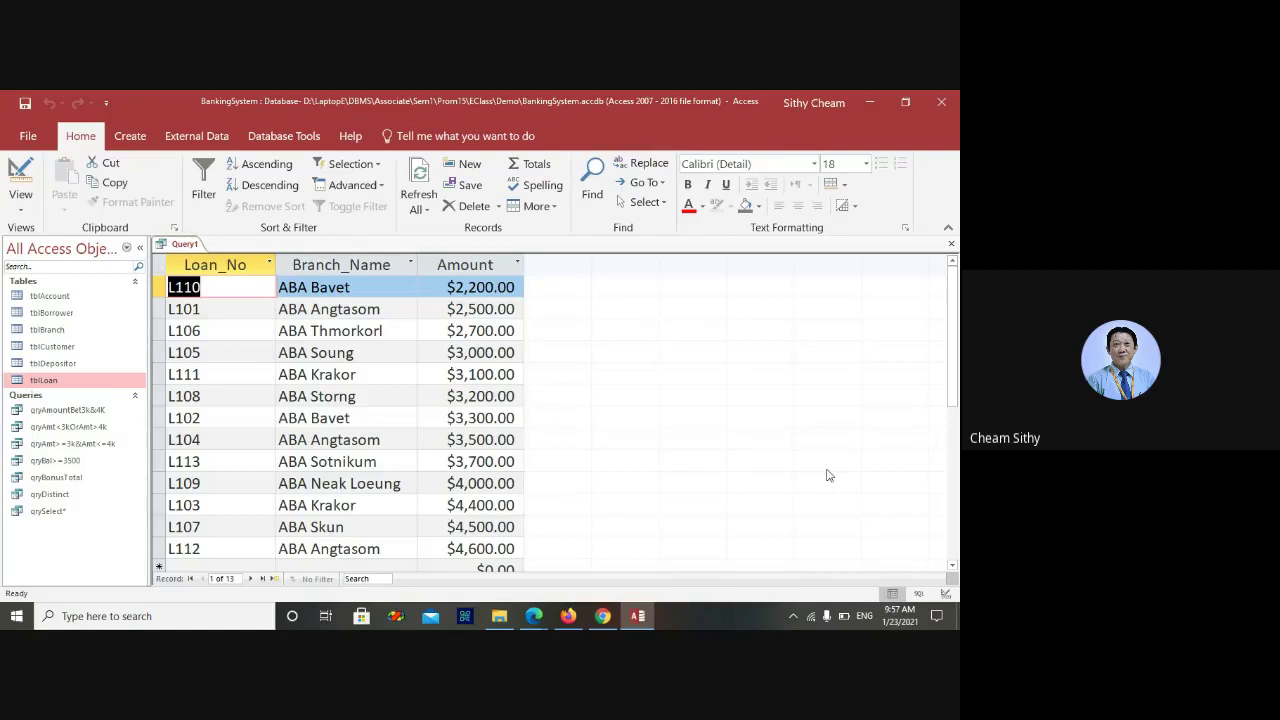
# Return to SQL view and append the Asc keyword after Amount in the Order By clause
pyautogui.rightClick(182, 245)
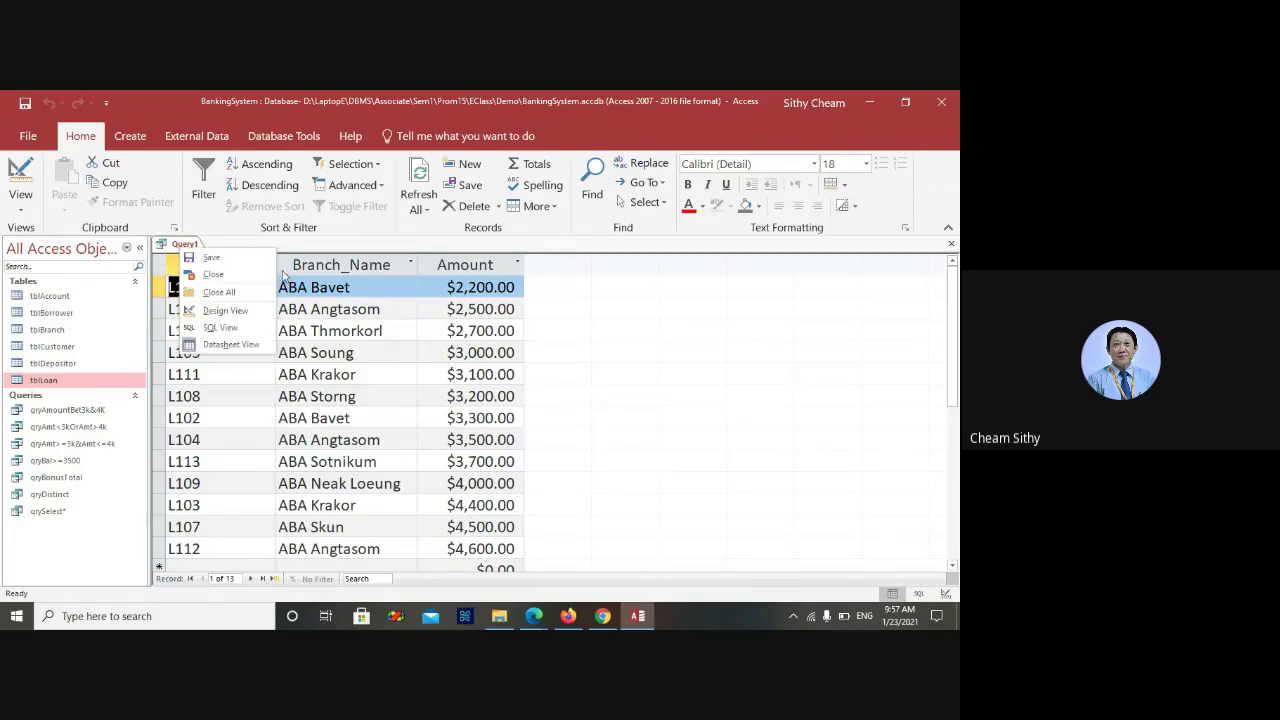
pyautogui.click(210, 328)
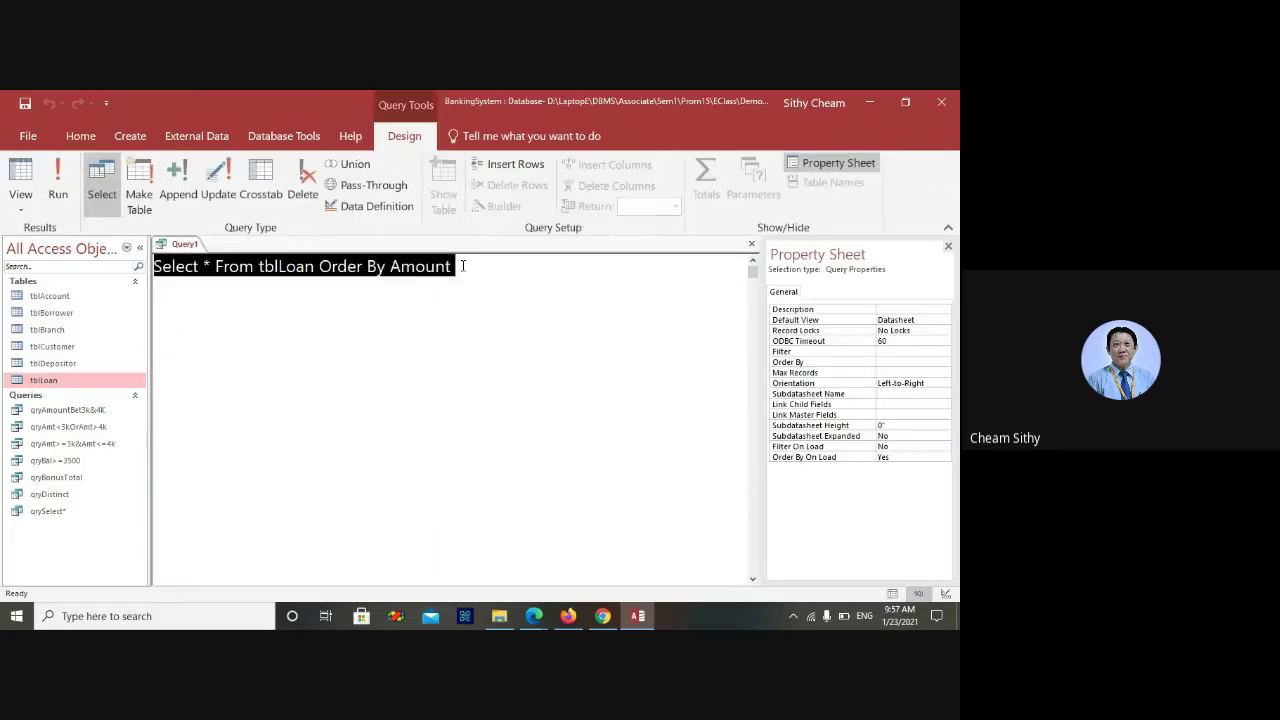
pyautogui.click(487, 265)
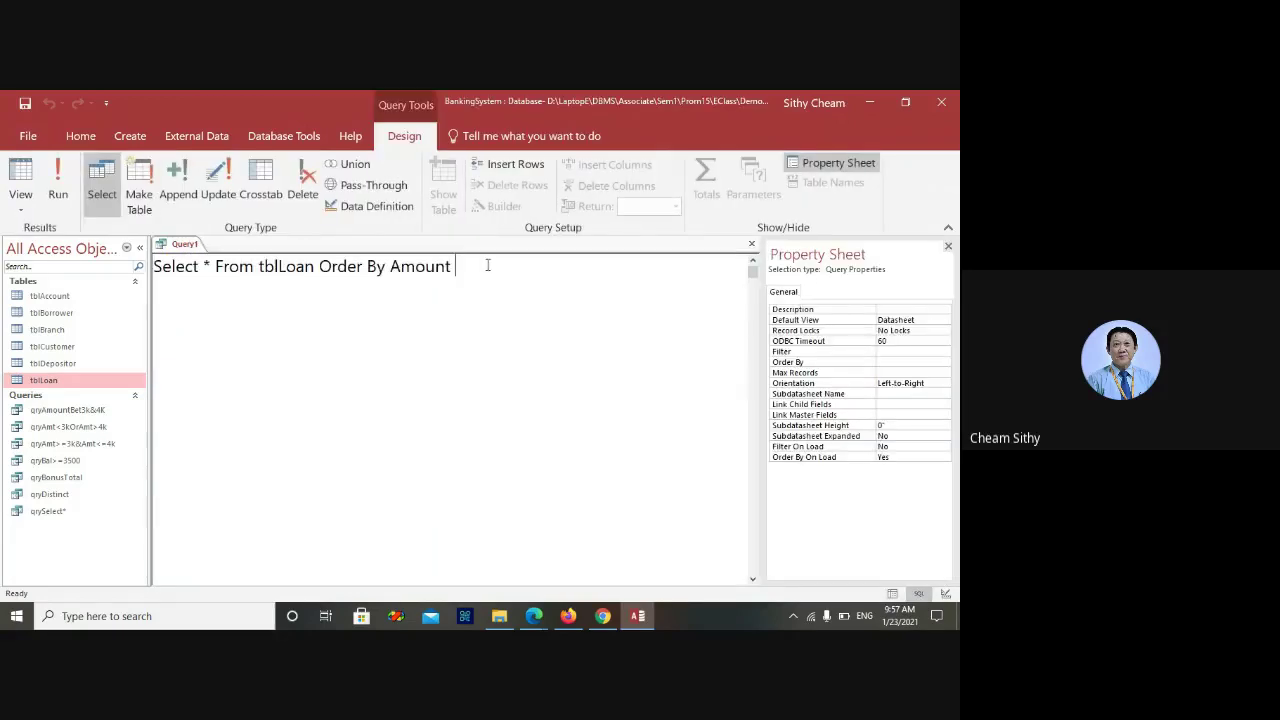
pyautogui.write('Asc')
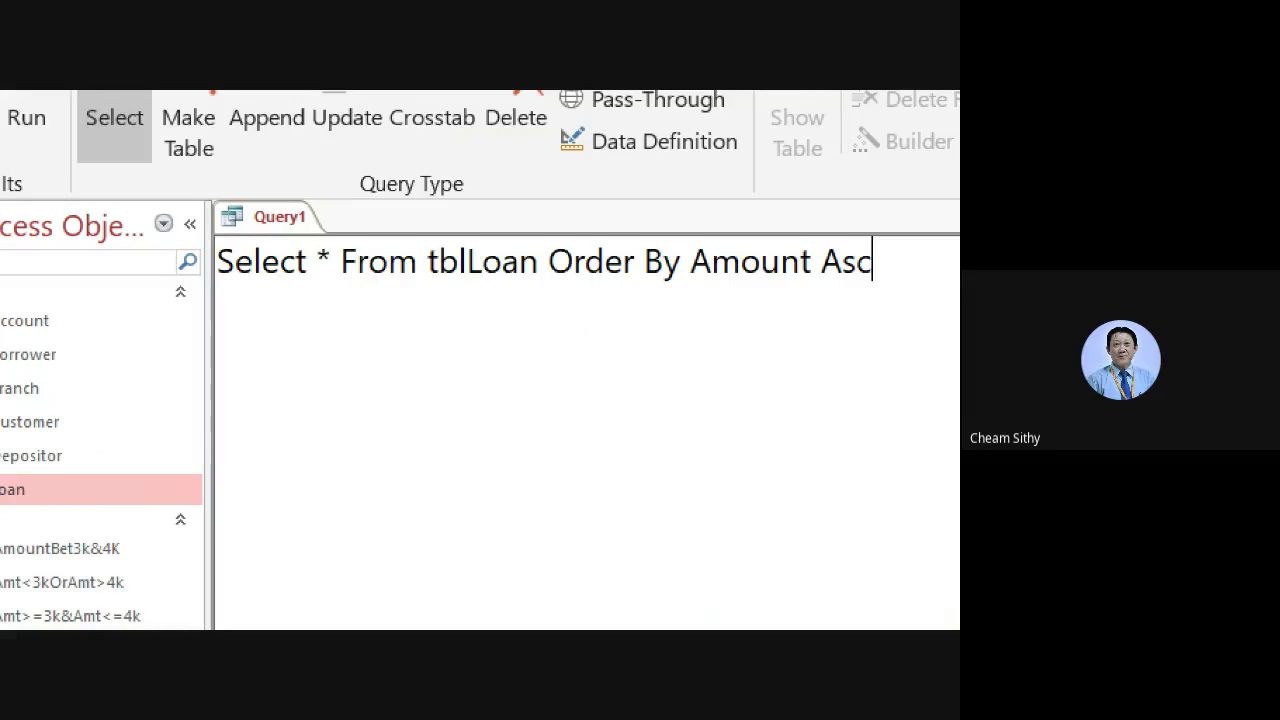
# Run the query sorted by Amount ascending, check the records, and return to its SQL view
pyautogui.press('F4')
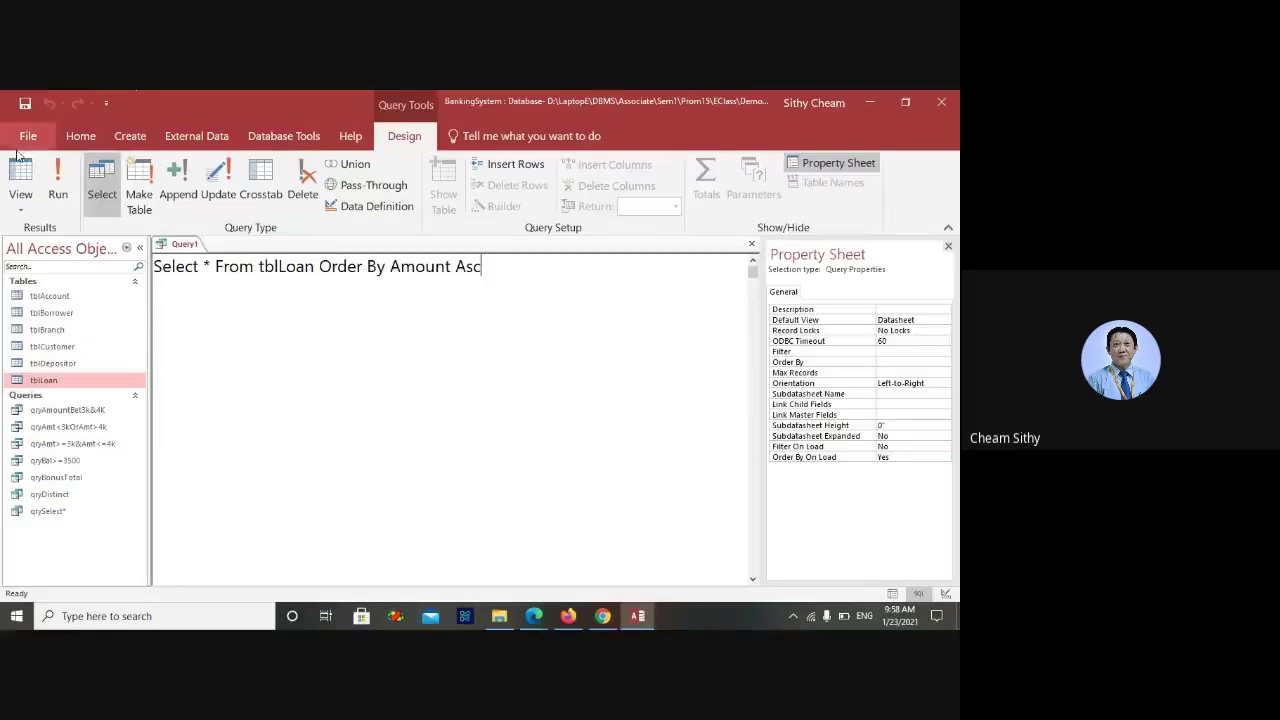
pyautogui.click(58, 180)
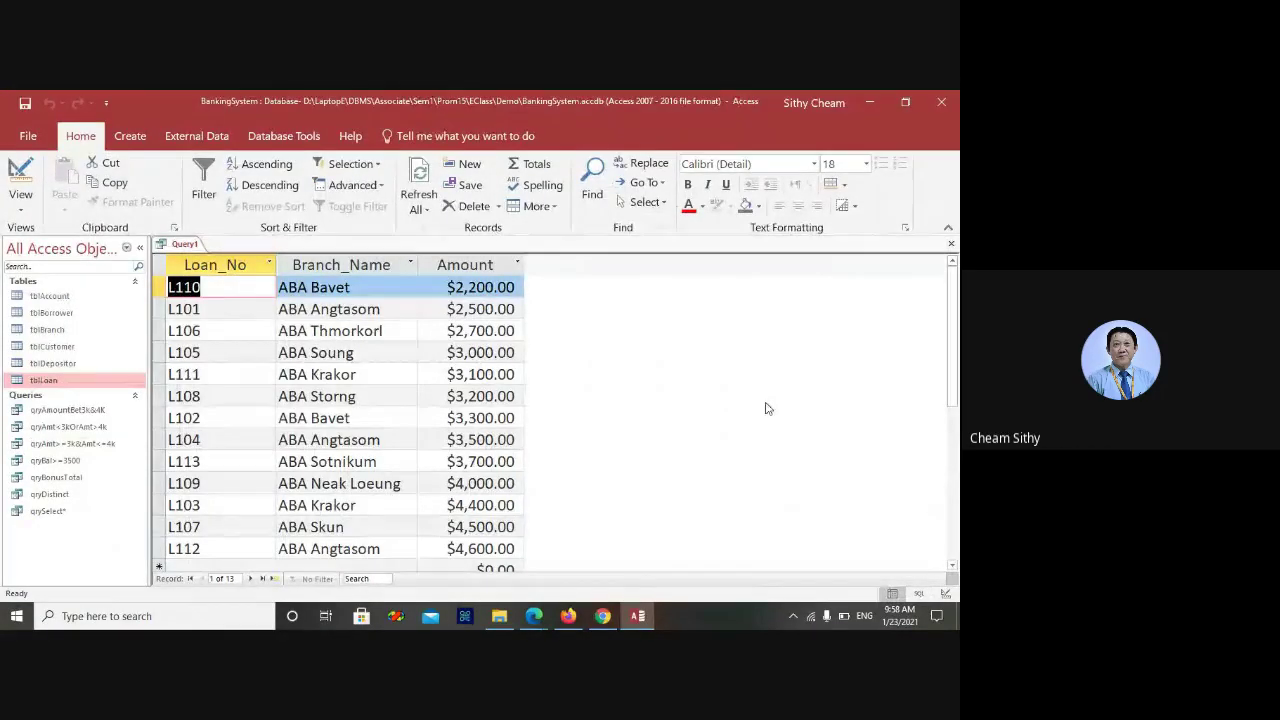
pyautogui.rightClick(184, 248)
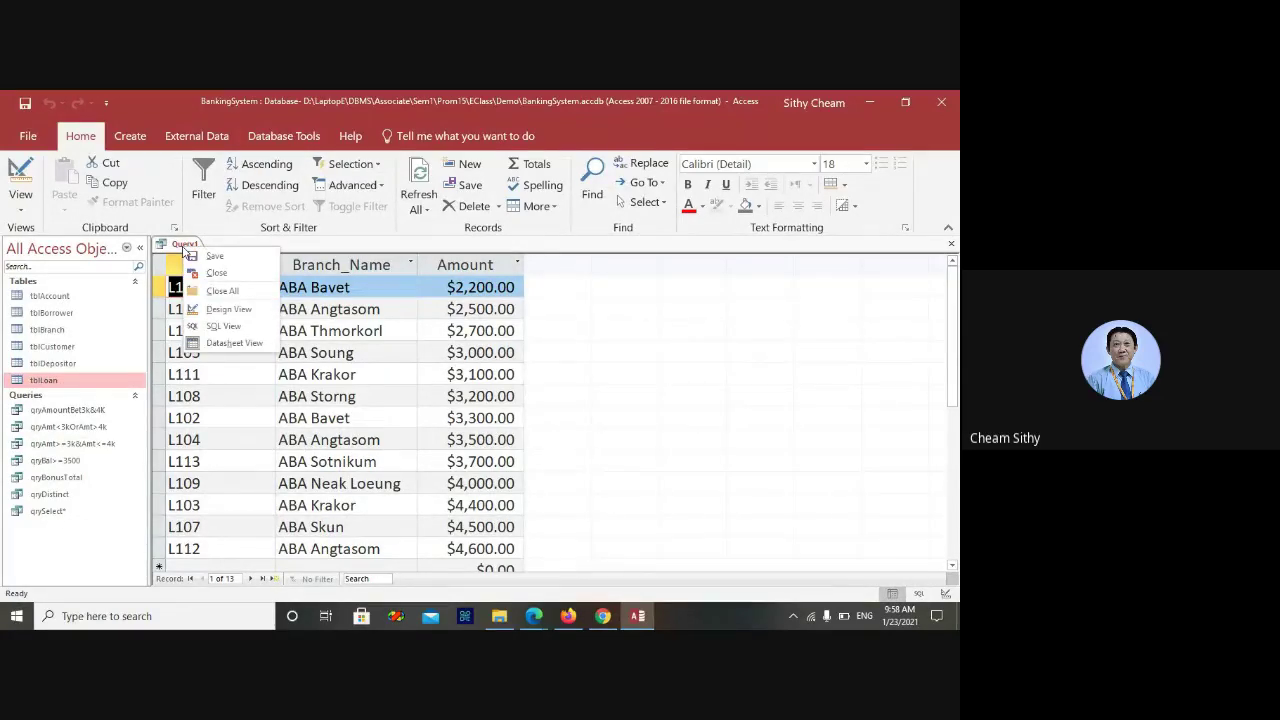
pyautogui.click(207, 328)
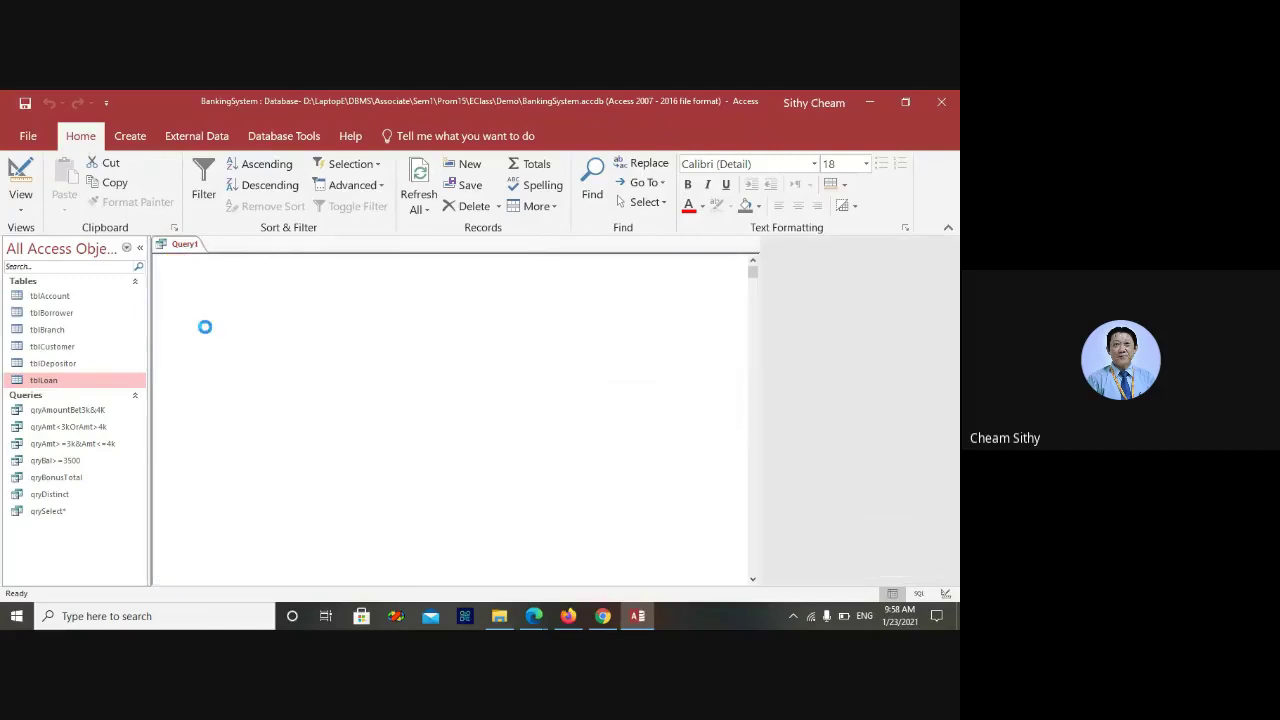
# Replace Asc with Desc at the end of the Order By clause and run the query
pyautogui.click(512, 277)
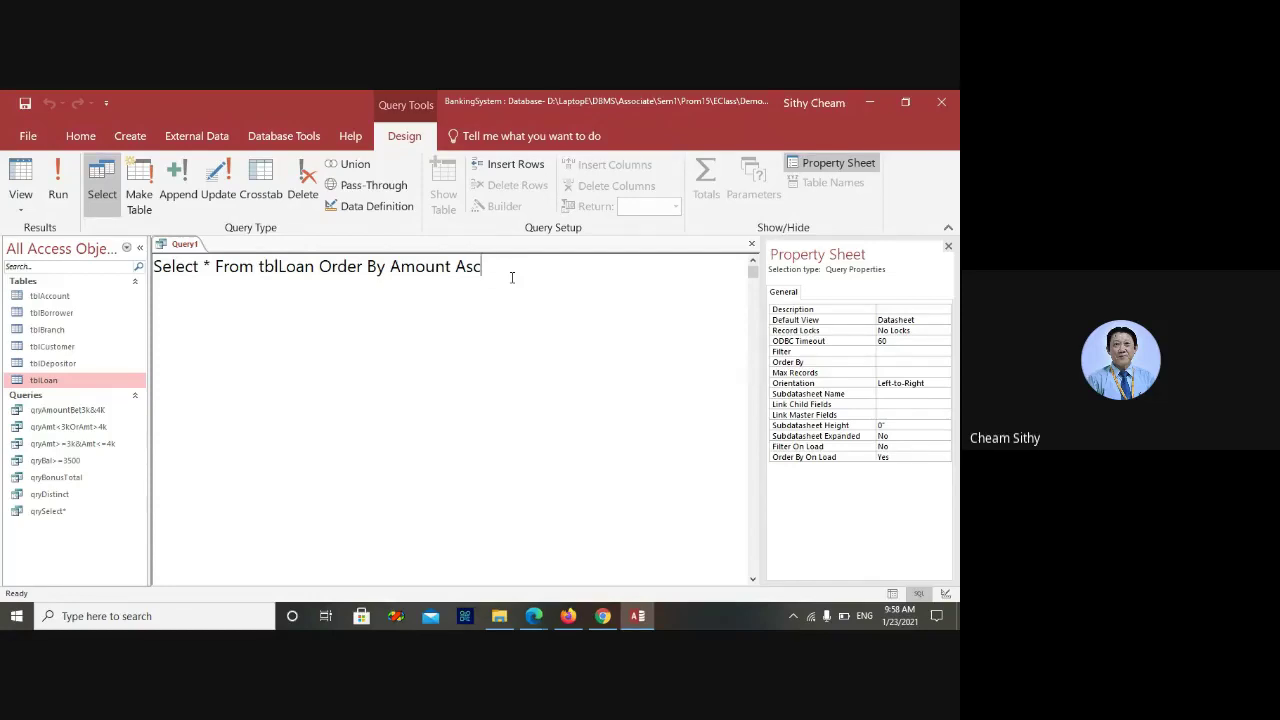
pyautogui.press('BackSpace')
pyautogui.press('BackSpace')
pyautogui.press('BackSpace')
pyautogui.write('Desc')
pyautogui.click(63, 176)
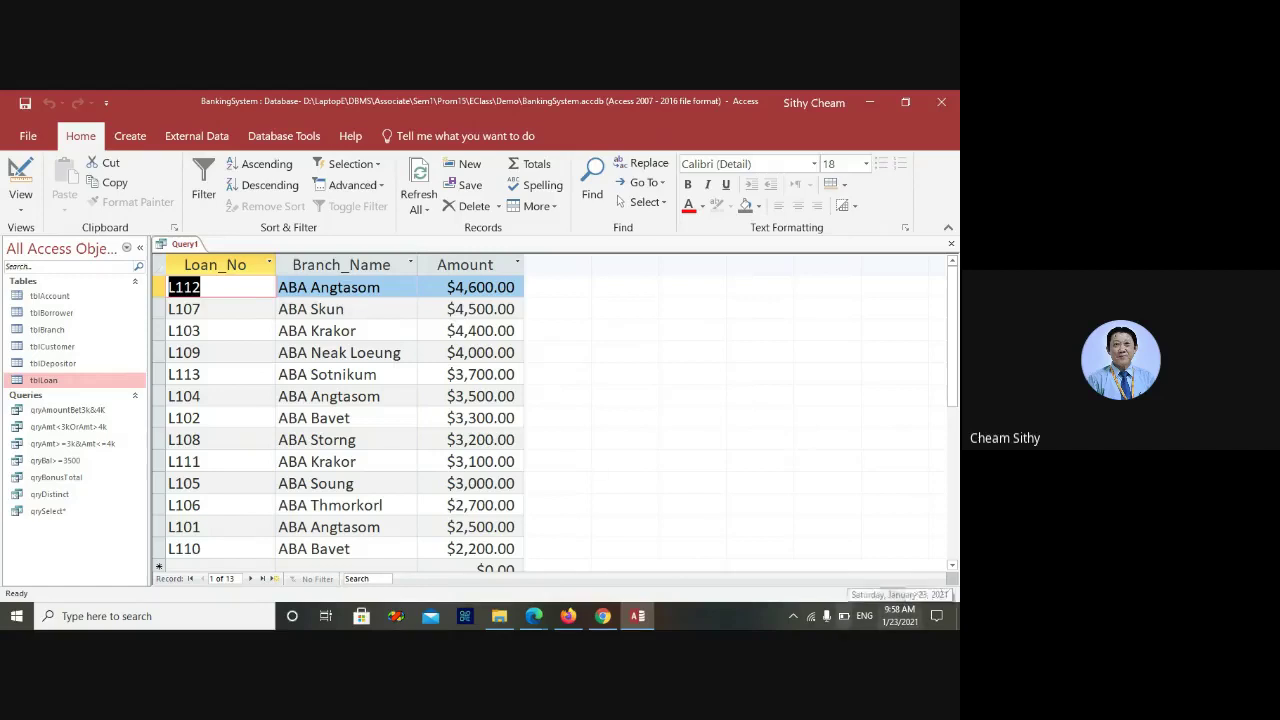
# Return to SQL view, save the query as qryOrderBy, and close it
pyautogui.rightClick(177, 248)
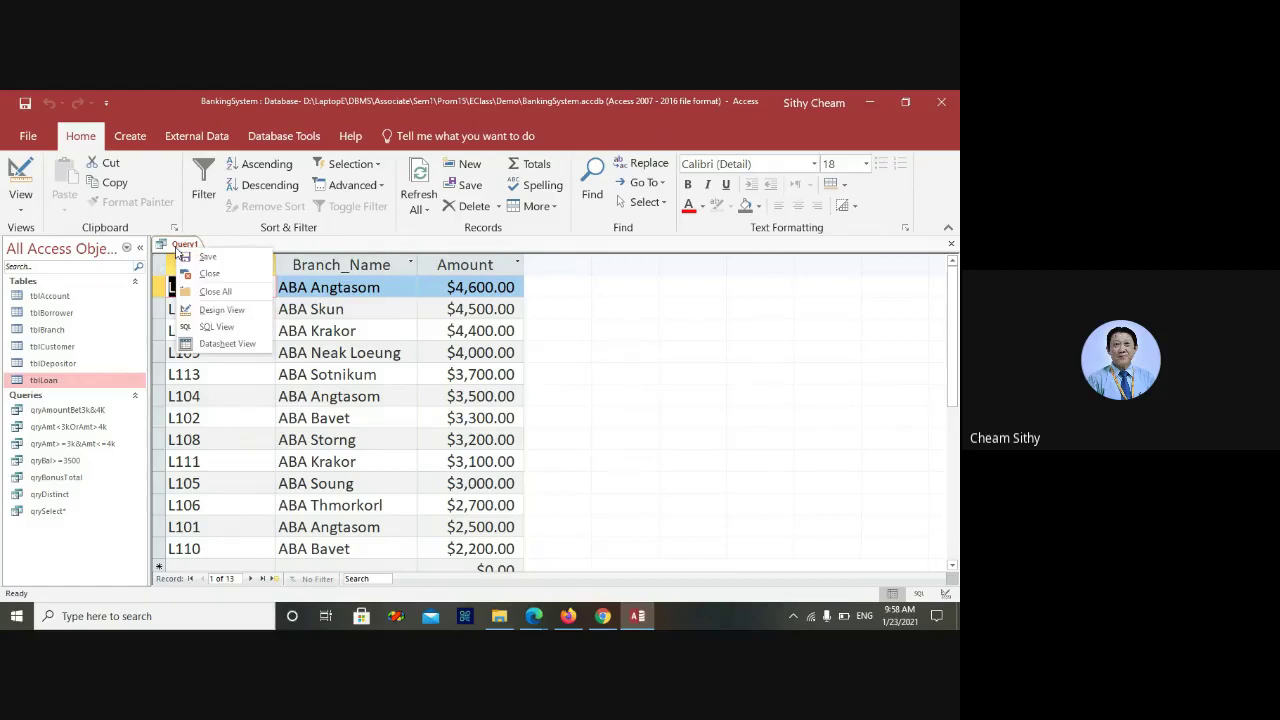
pyautogui.click(216, 326)
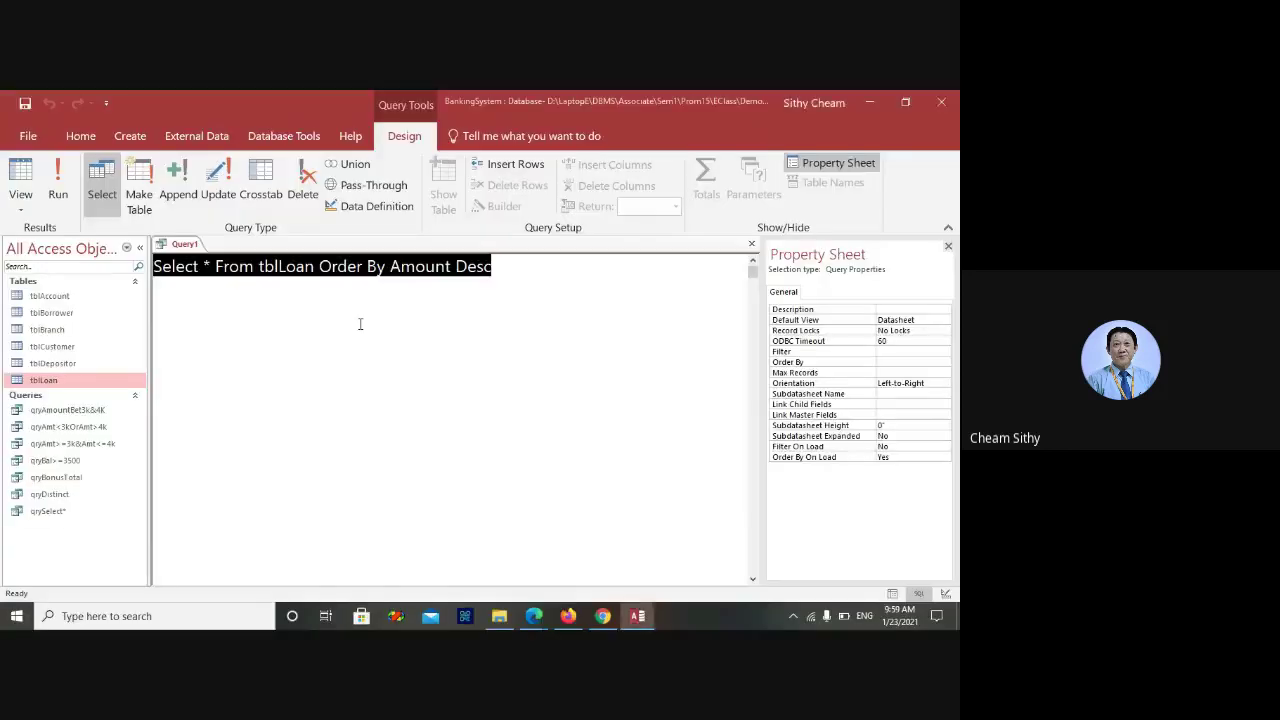
pyautogui.hotkey('ctrl', 's')
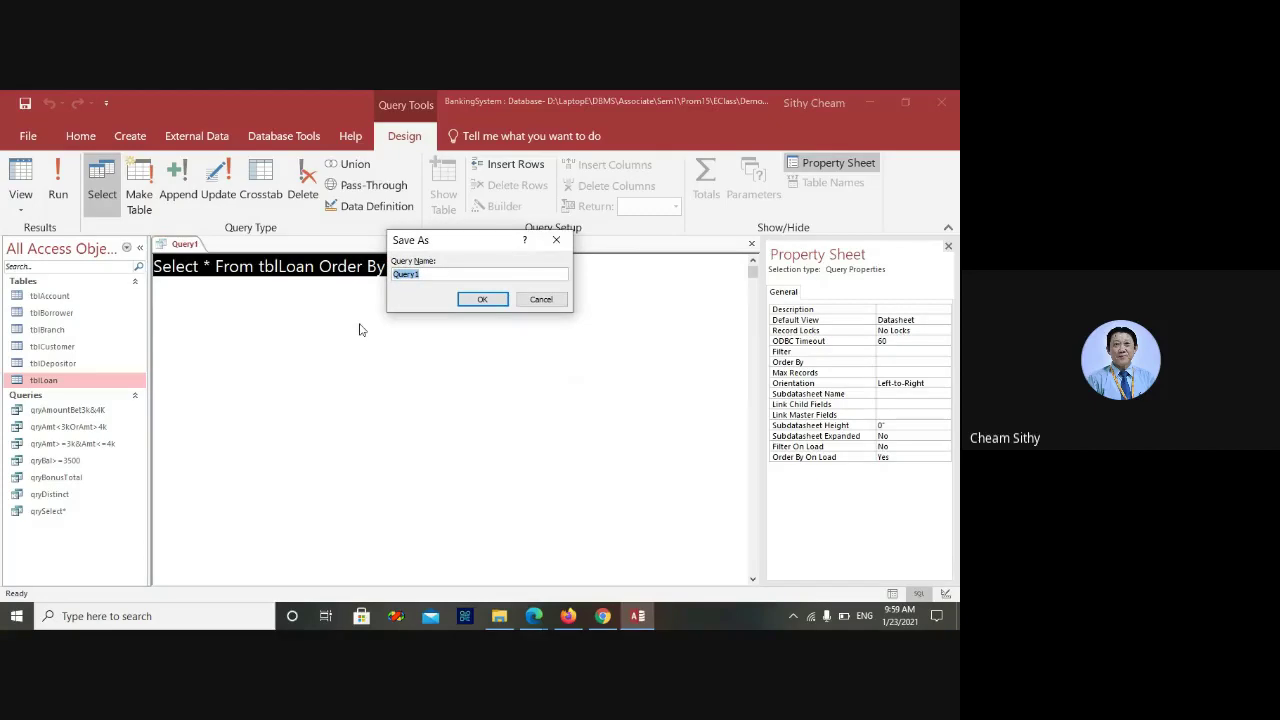
pyautogui.write('qryOrderBy')
pyautogui.press('Return')
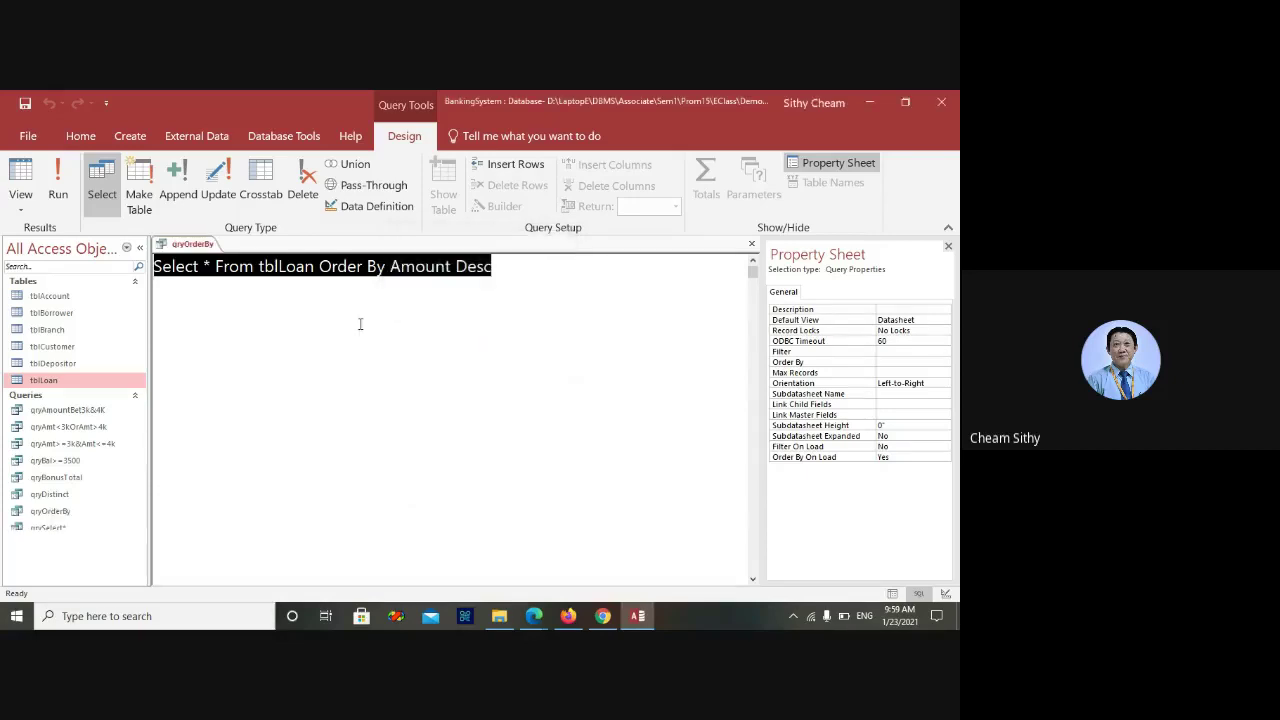
pyautogui.click(753, 246)
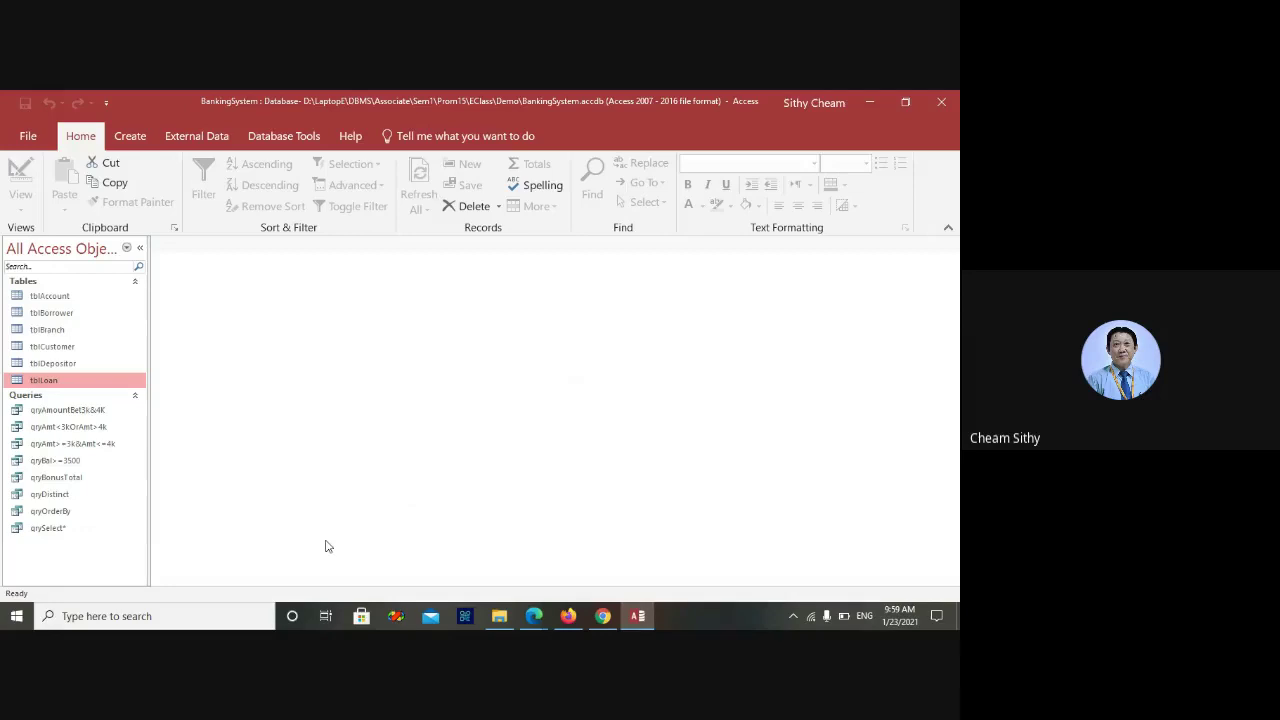
# Open tblBranch, compare the Assets of the Phnom Penh branches with those of the other branches, and close the table
pyautogui.click(67, 332)
pyautogui.doubleClick(66, 331)
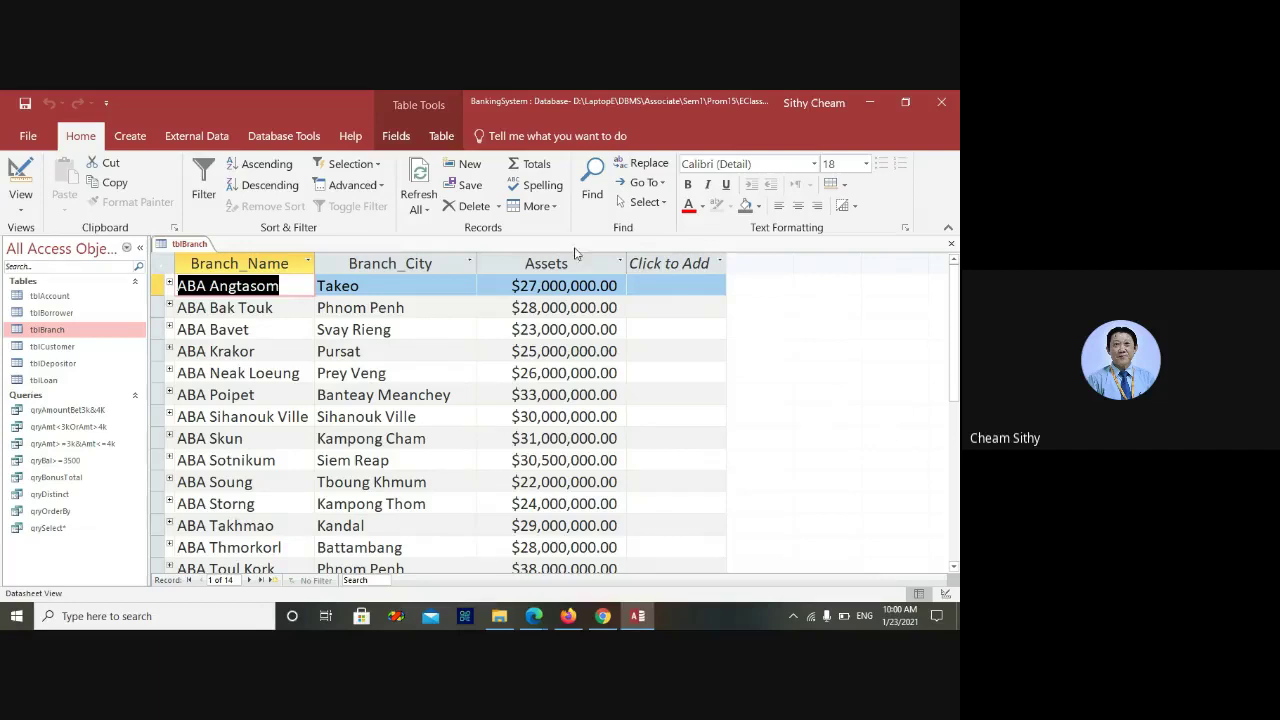
pyautogui.click(433, 310)
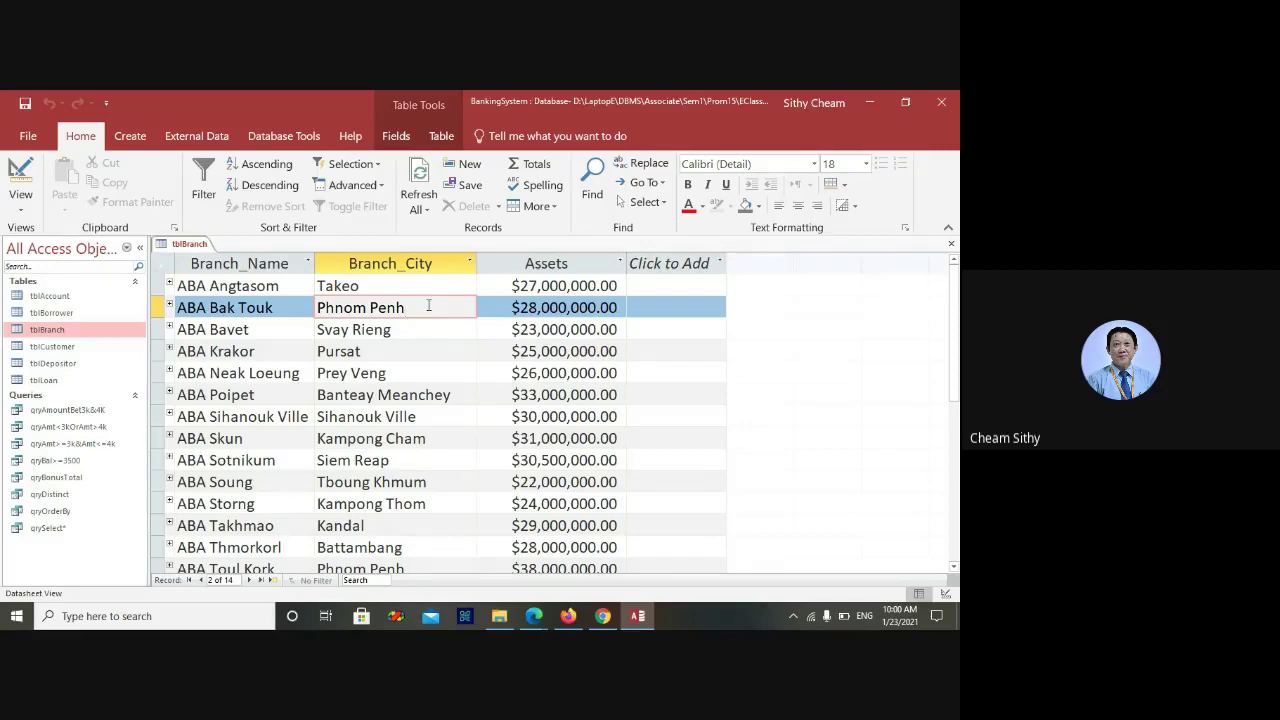
pyautogui.click(431, 569)
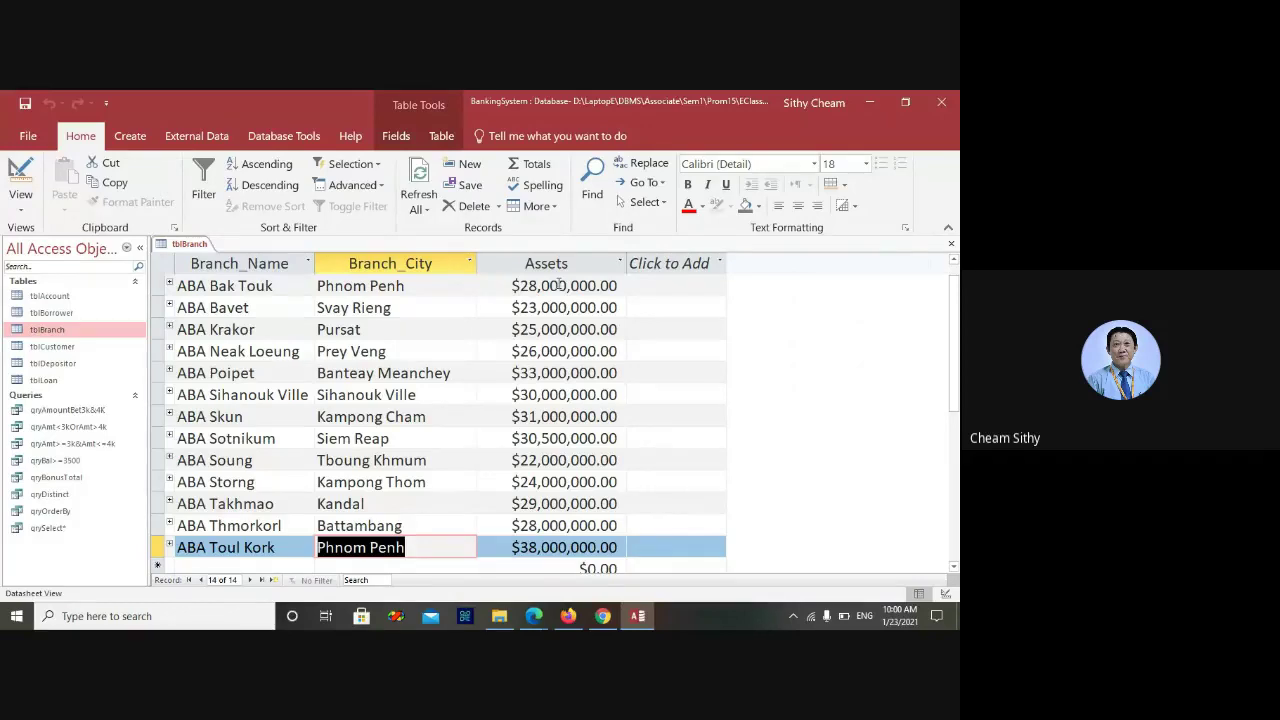
pyautogui.click(475, 376)
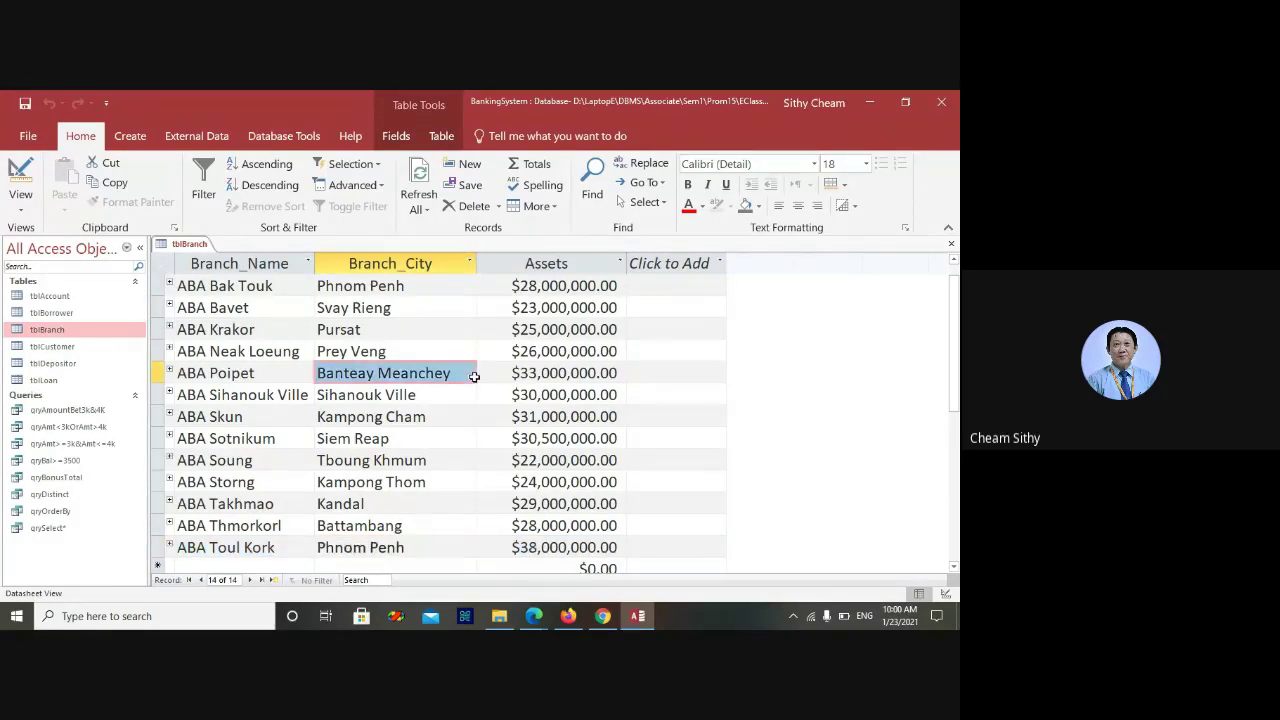
pyautogui.keyDown('shift'); pyautogui.click(537, 370); pyautogui.keyUp('shift')
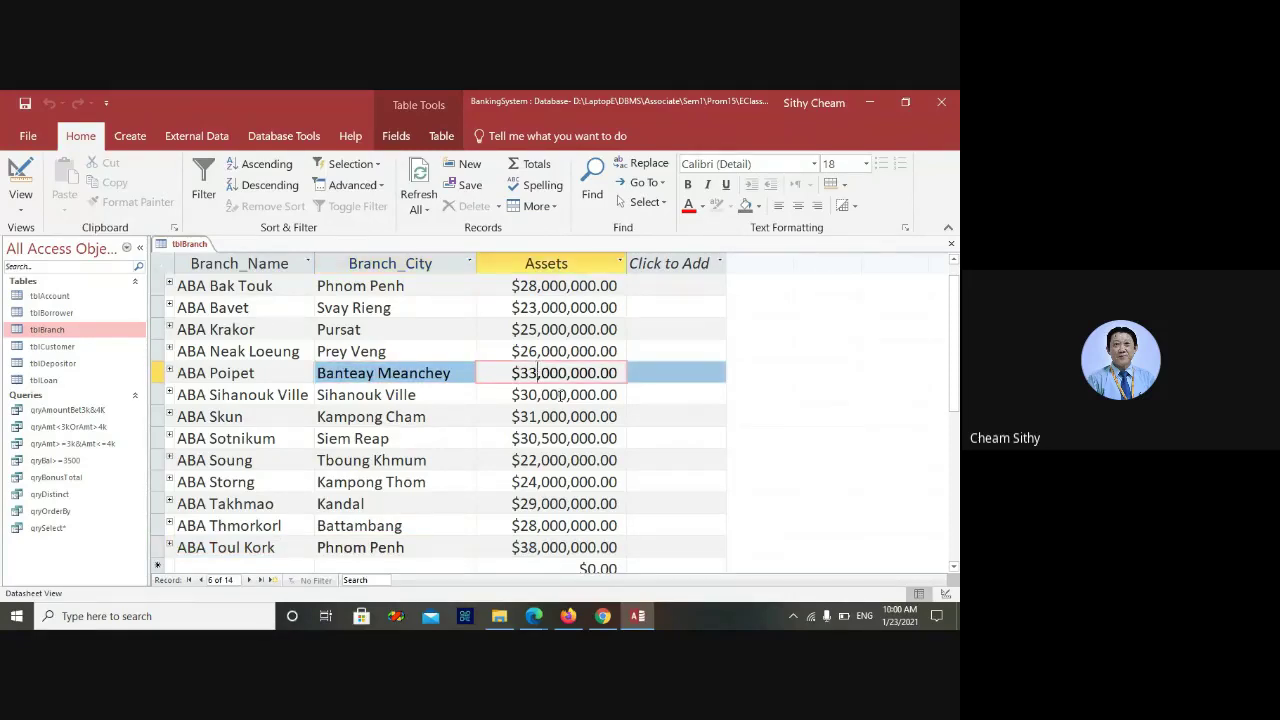
pyautogui.click(560, 395)
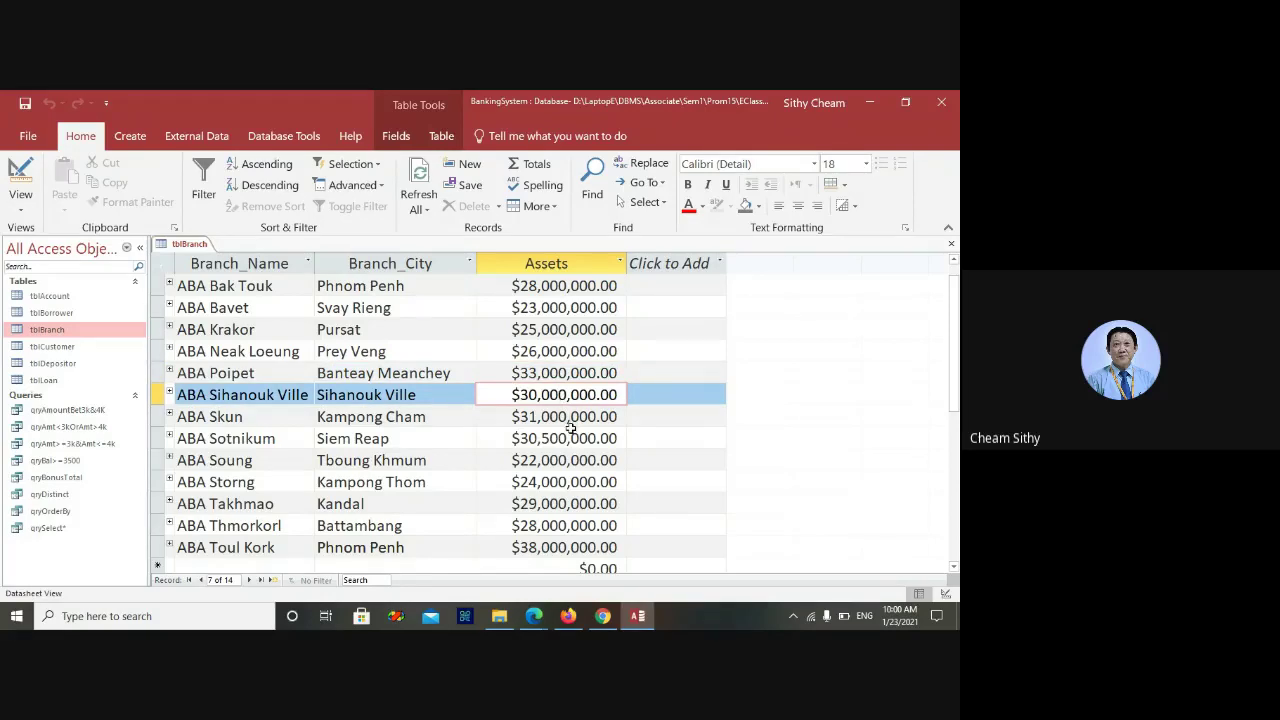
pyautogui.click(570, 428)
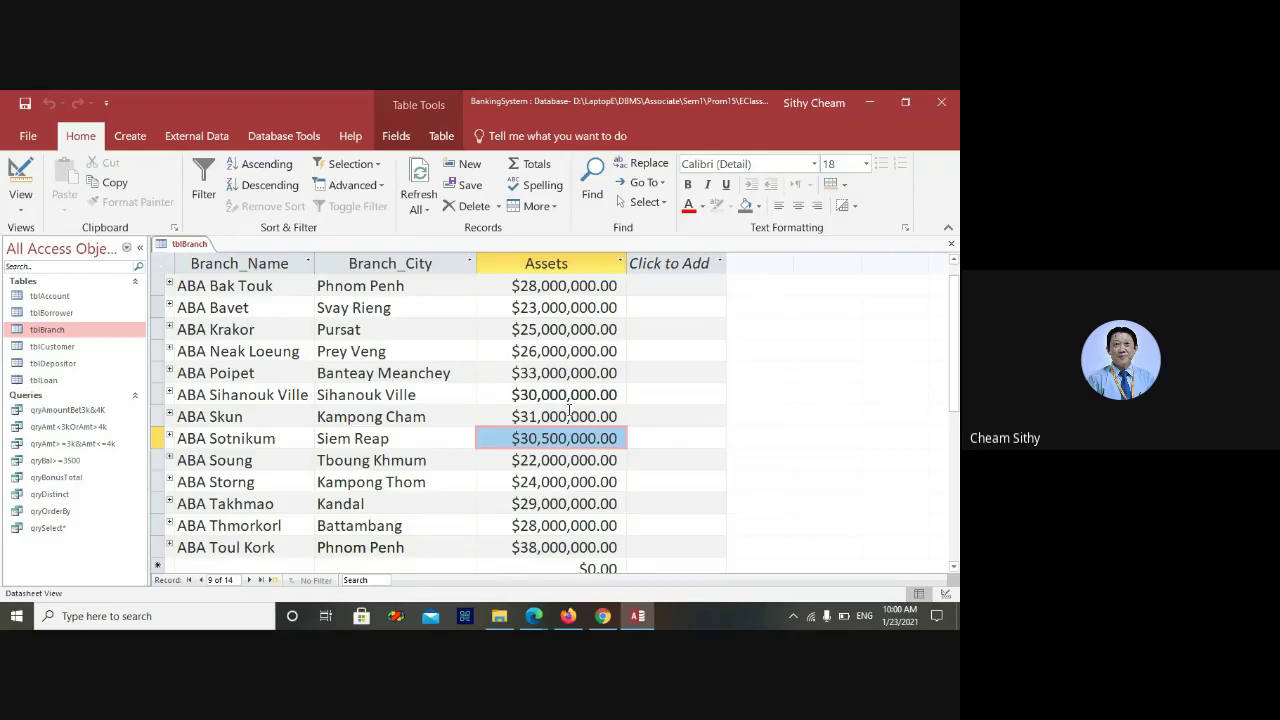
pyautogui.click(565, 503)
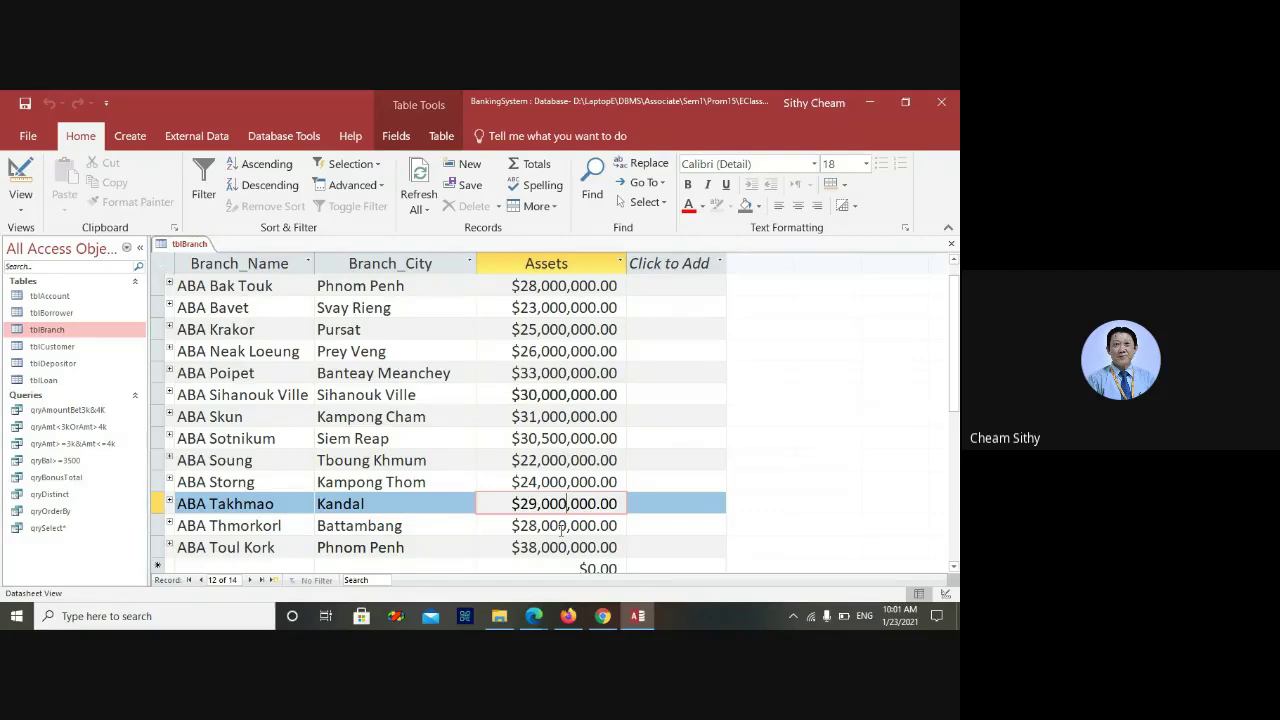
pyautogui.click(558, 286)
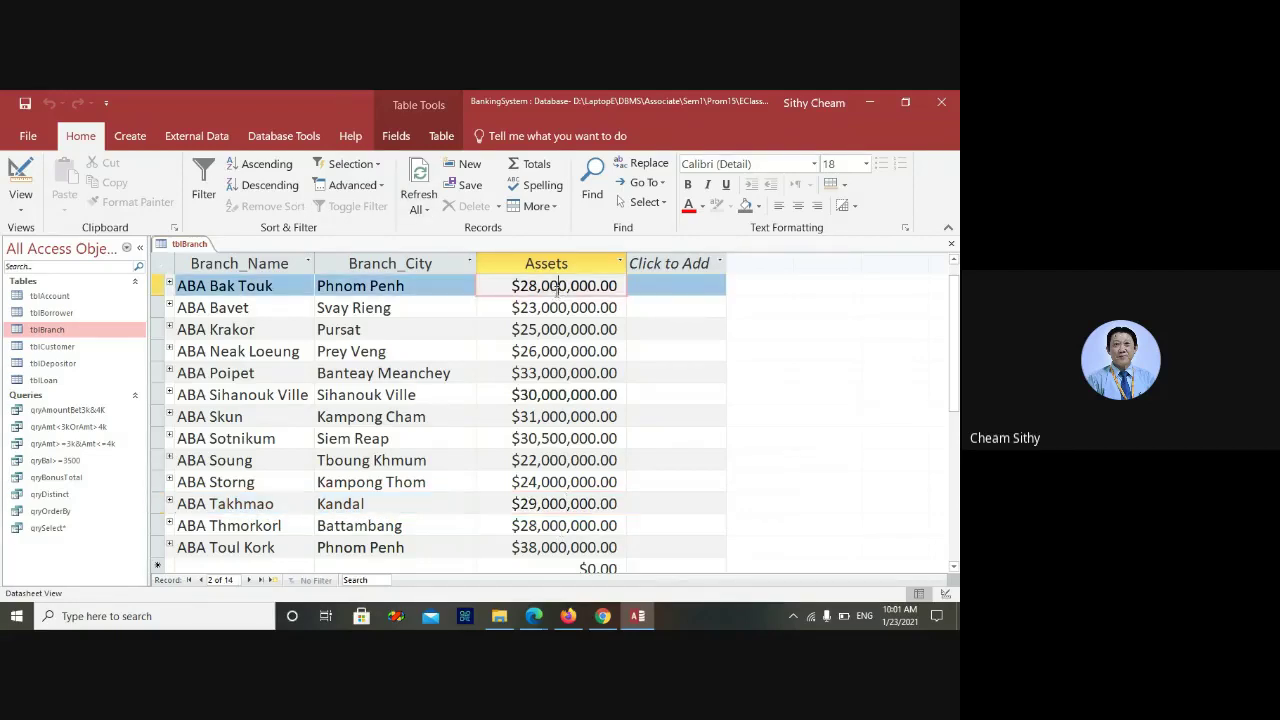
pyautogui.click(952, 245)
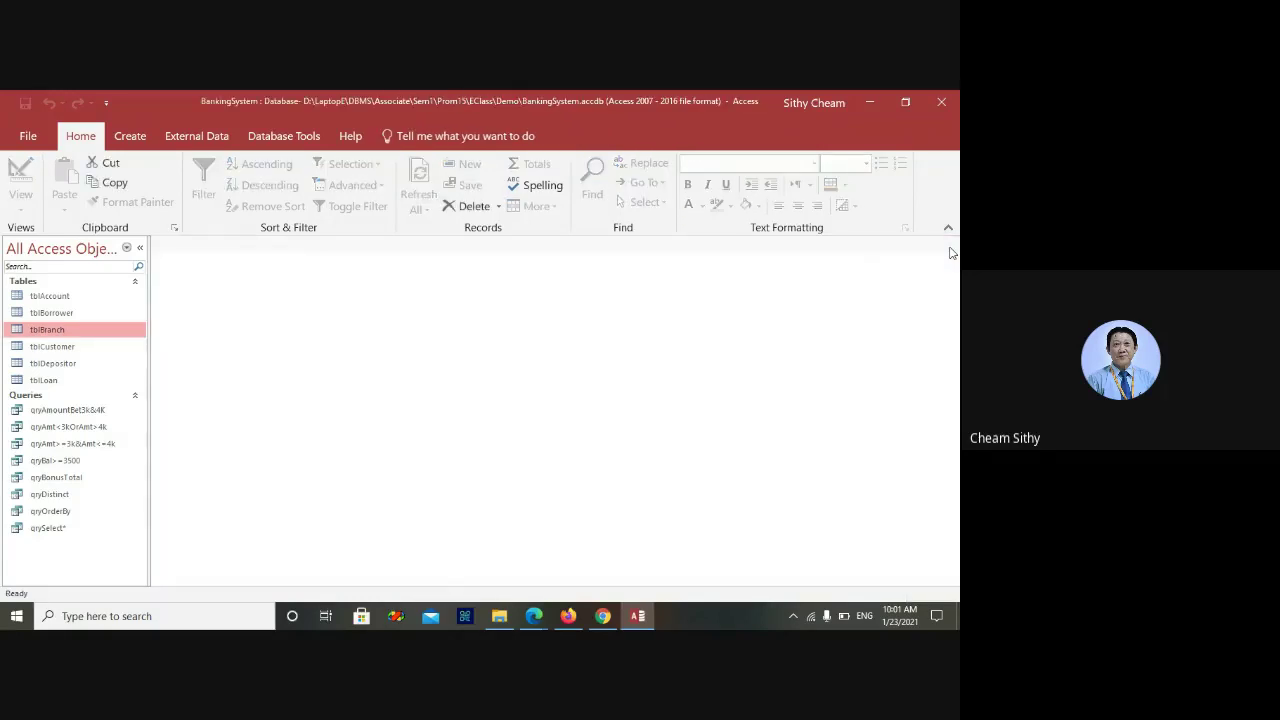
# Create a new blank query without adding any tables and open its SQL view
pyautogui.click(130, 137)
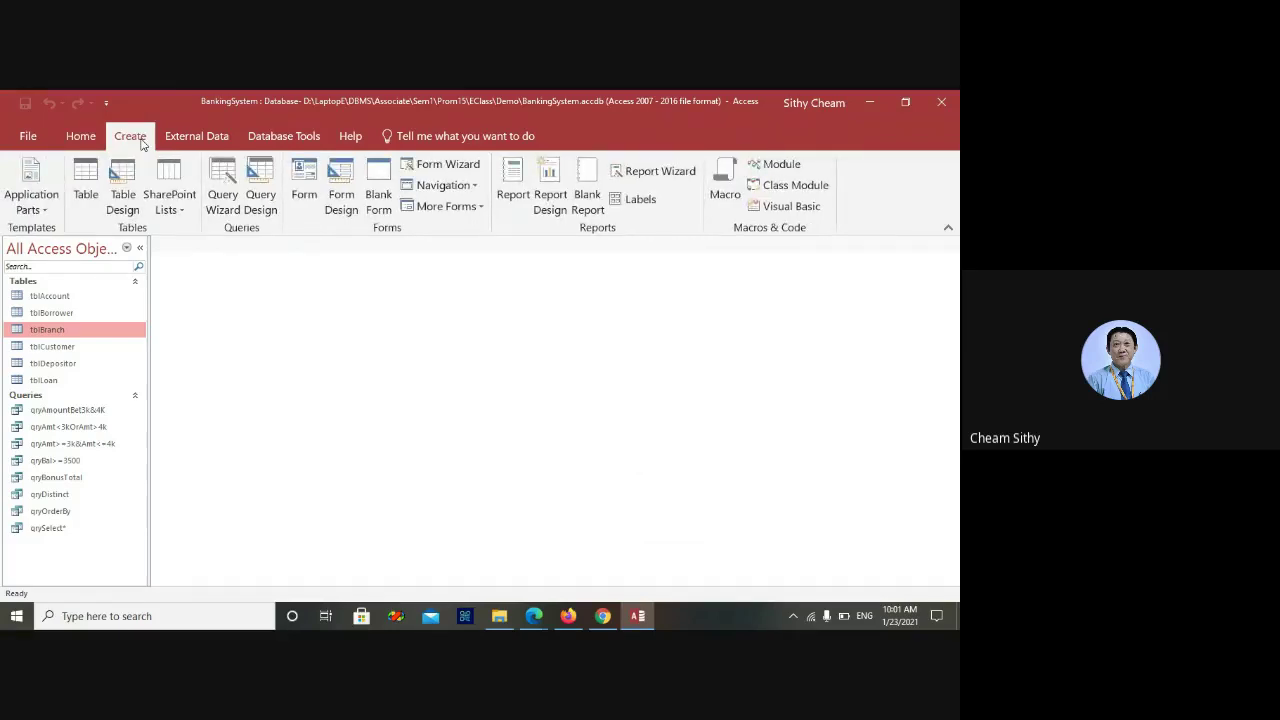
pyautogui.click(261, 190)
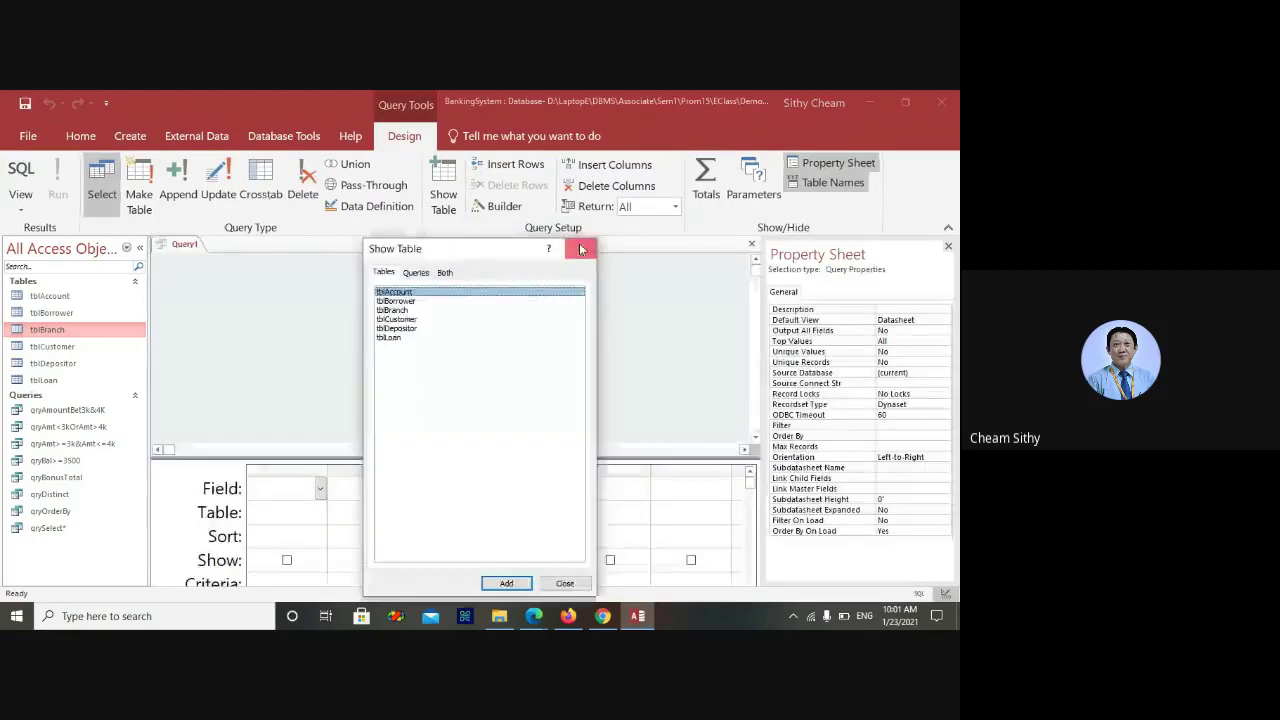
pyautogui.click(583, 249)
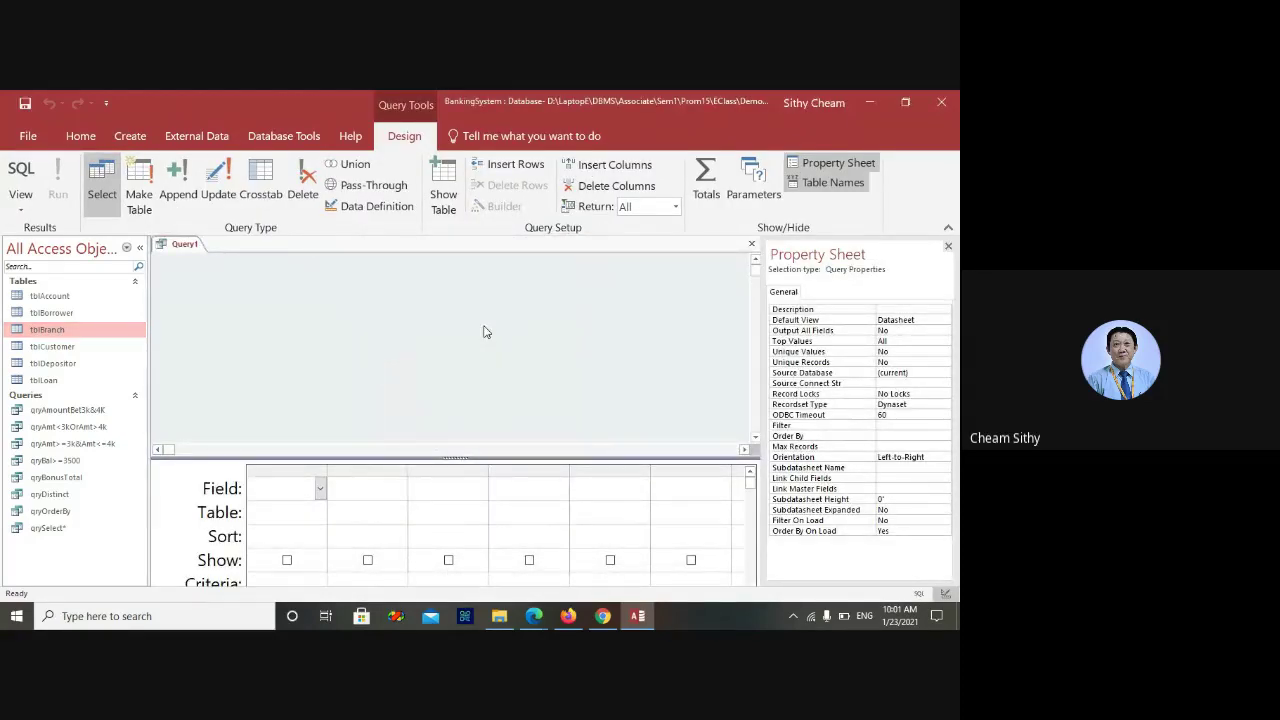
pyautogui.rightClick(484, 331)
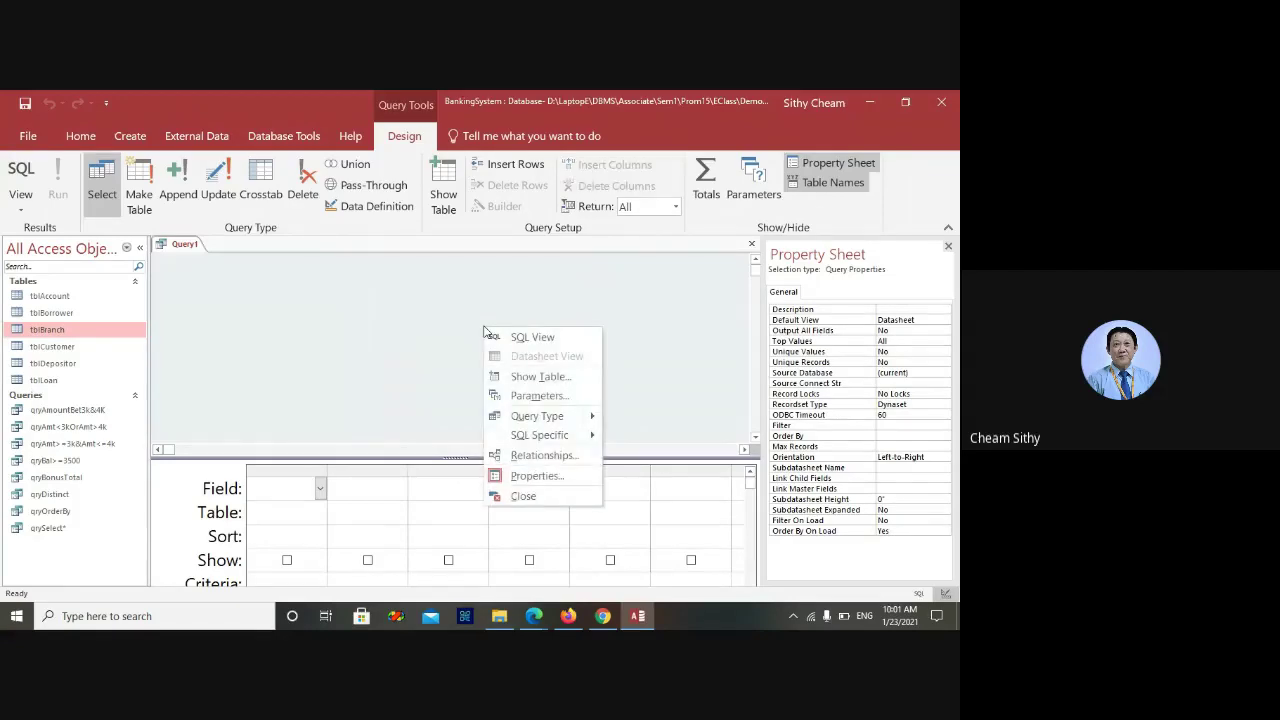
pyautogui.click(516, 340)
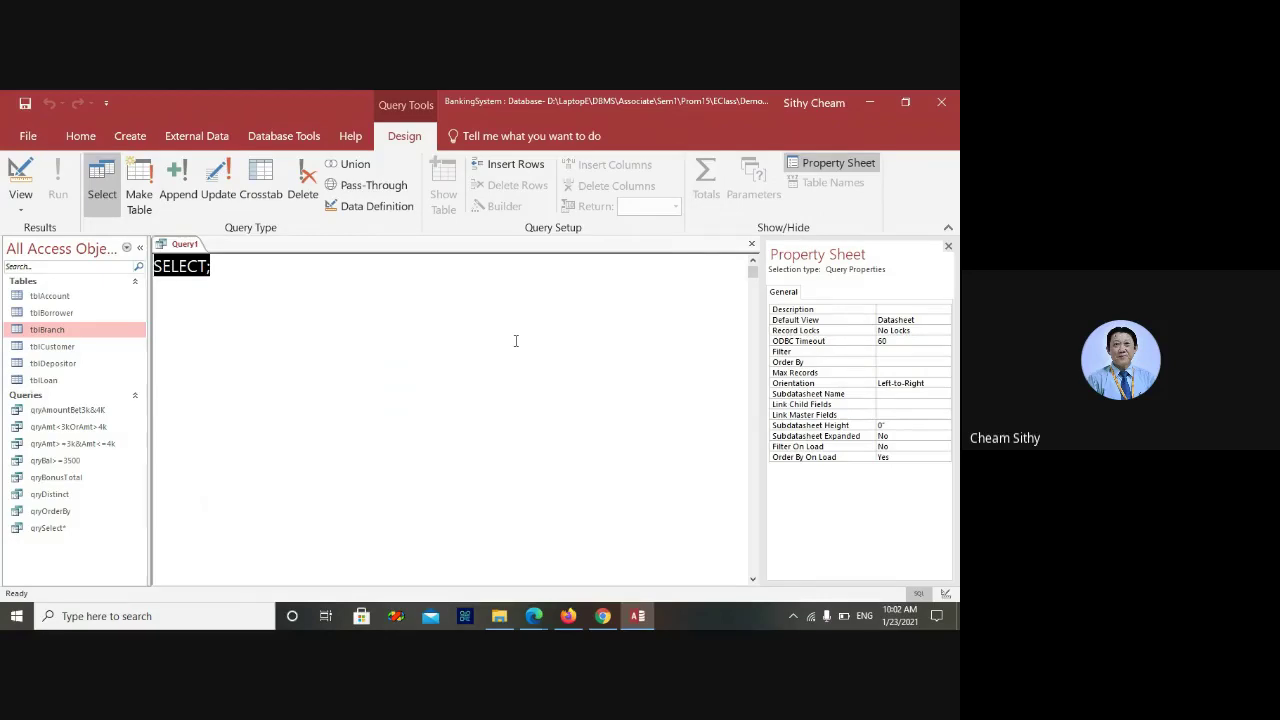
# Write the first line of the statement: "Select B1.Branch_Name, B1.Assets From tblBranch As B1,"
pyautogui.write('Select ')
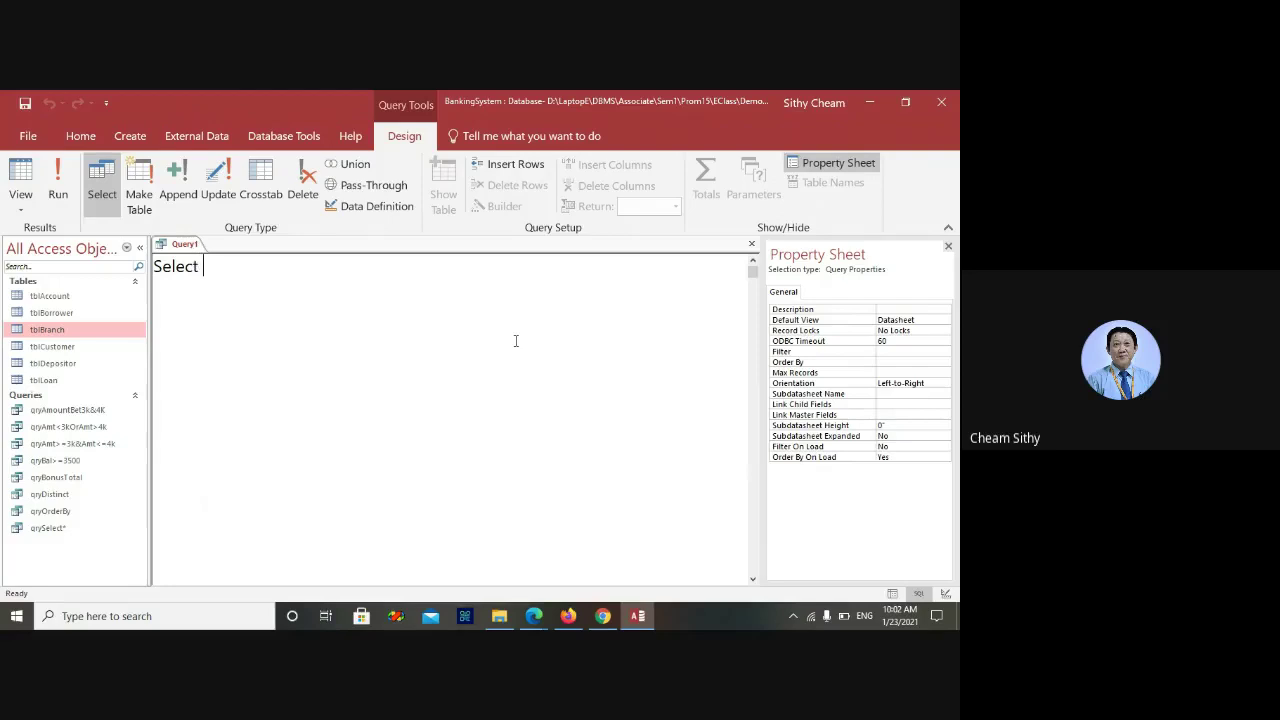
pyautogui.write('B1.Branch_Name, ')
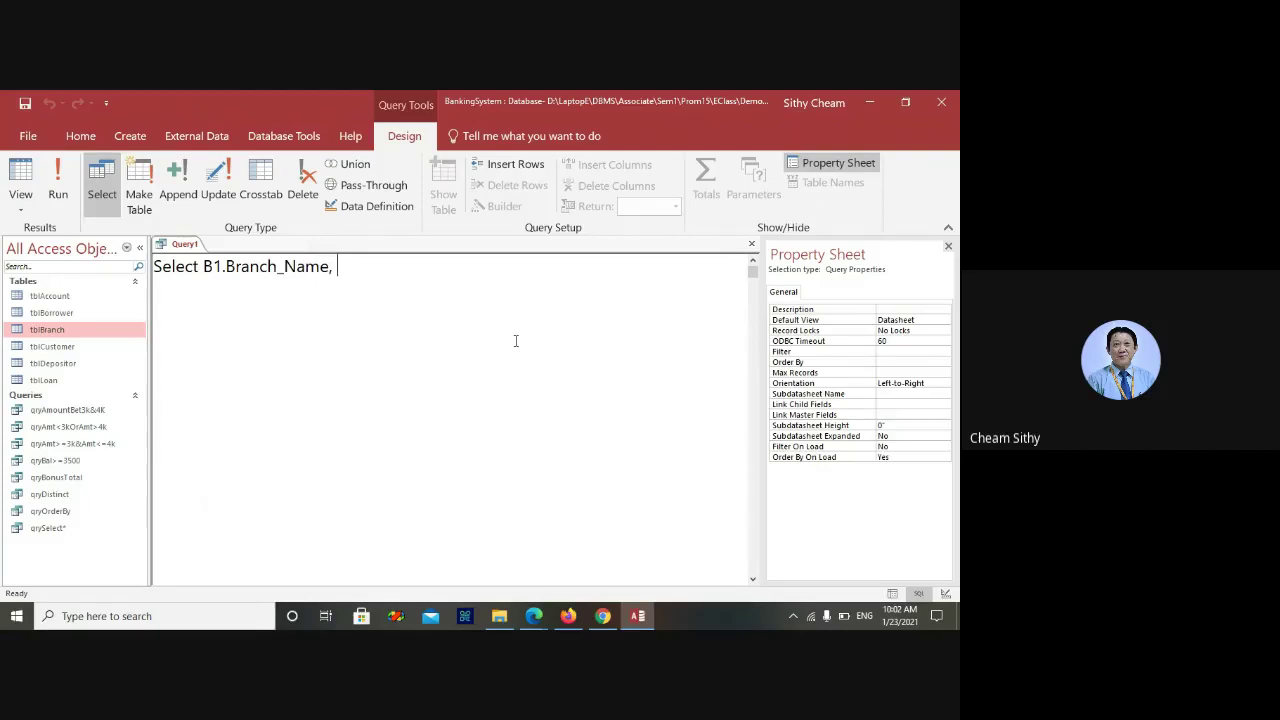
pyautogui.write('B1.Assets From')
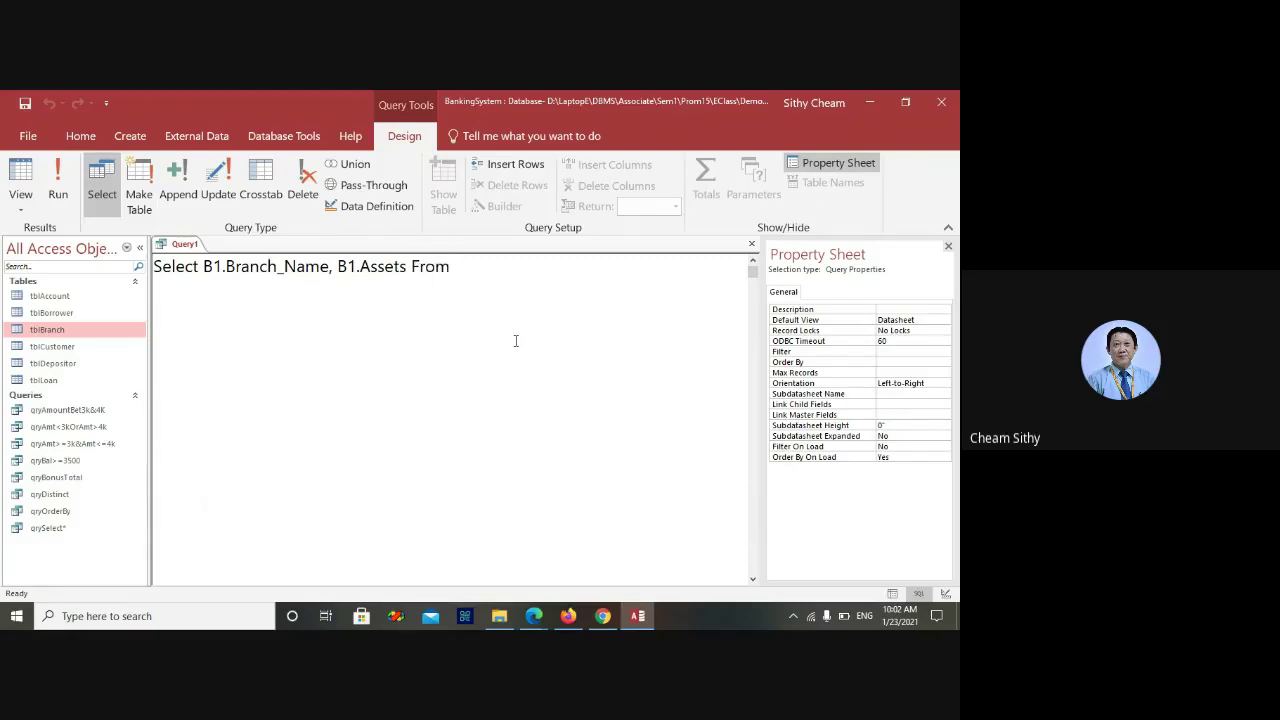
pyautogui.write(' tblBranch As B')
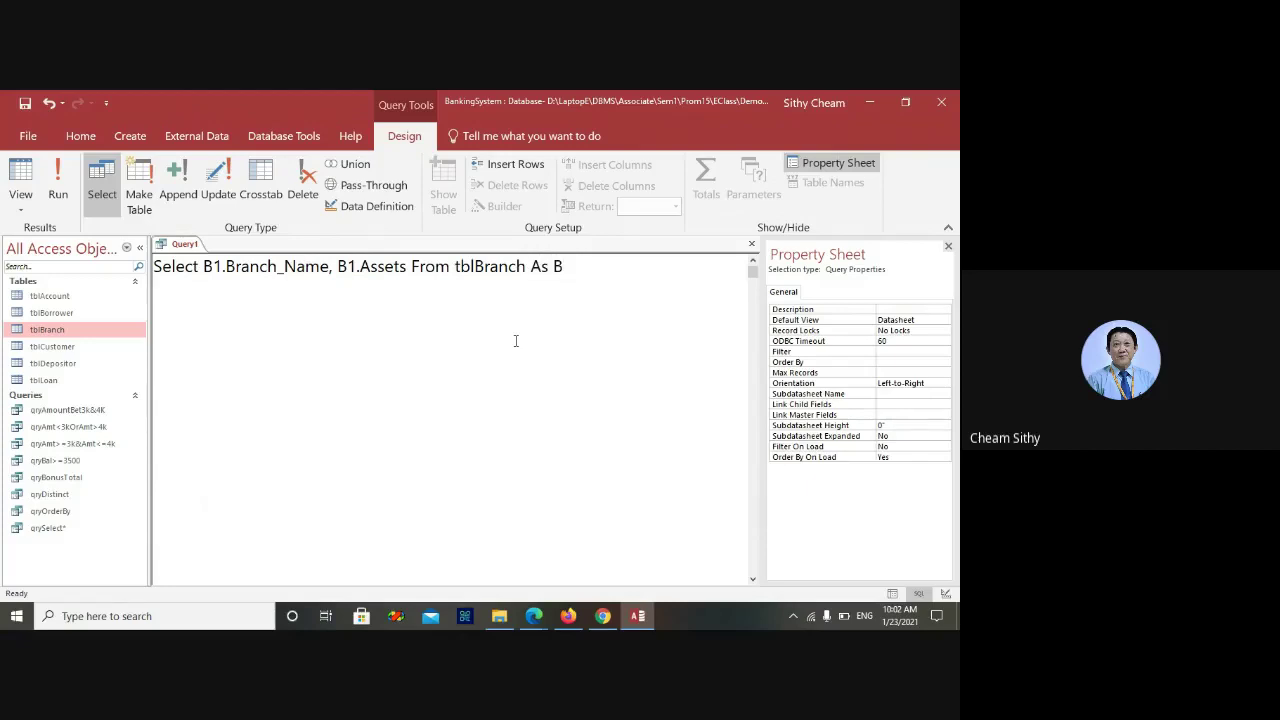
pyautogui.write('1,')
pyautogui.press('Return')
# Add the second table source on a new line as "tblBracnh As B2"
pyautogui.write('tblBa')
pyautogui.press('BackSpace')
pyautogui.write('racnh as')
pyautogui.press('BackSpace')
pyautogui.press('BackSpace')
pyautogui.press('BackSpace')
pyautogui.write('As B')
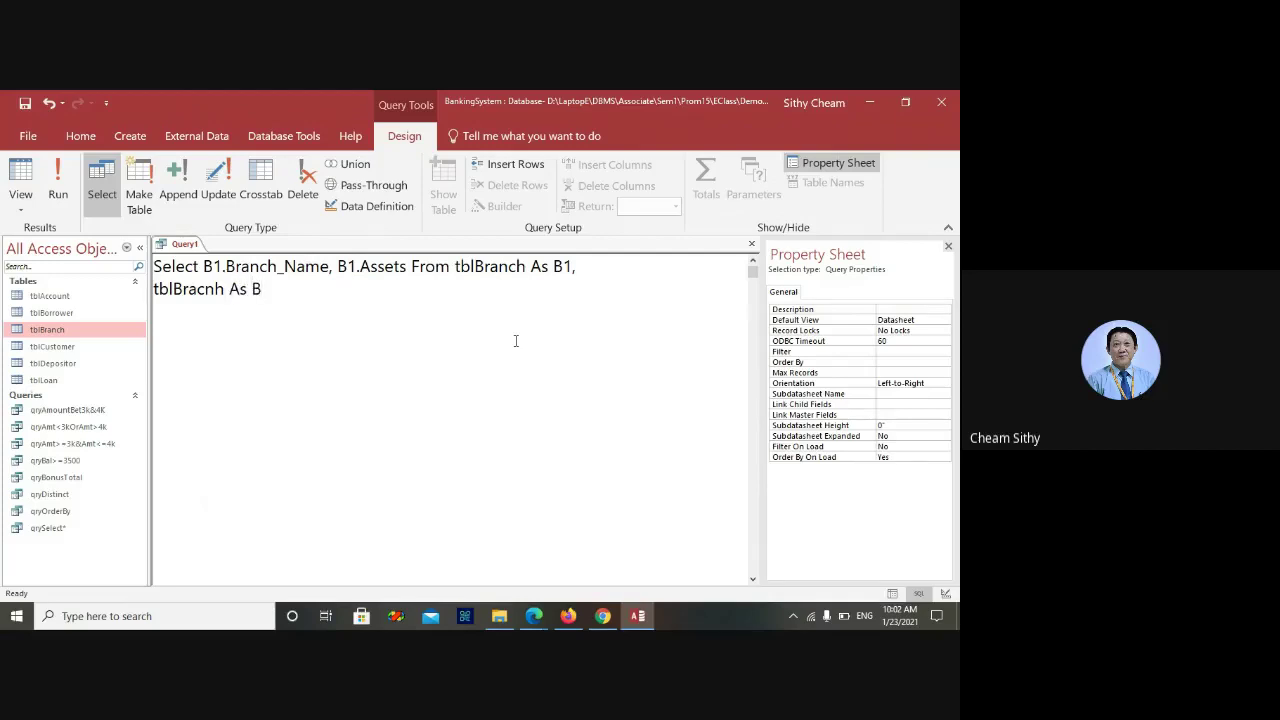
pyautogui.write('2')
# Add the Where clause comparing the assets, "Where B1.Assets>B2.Assets And", and start a new line
pyautogui.write('Where')
pyautogui.write('B1.Assets')
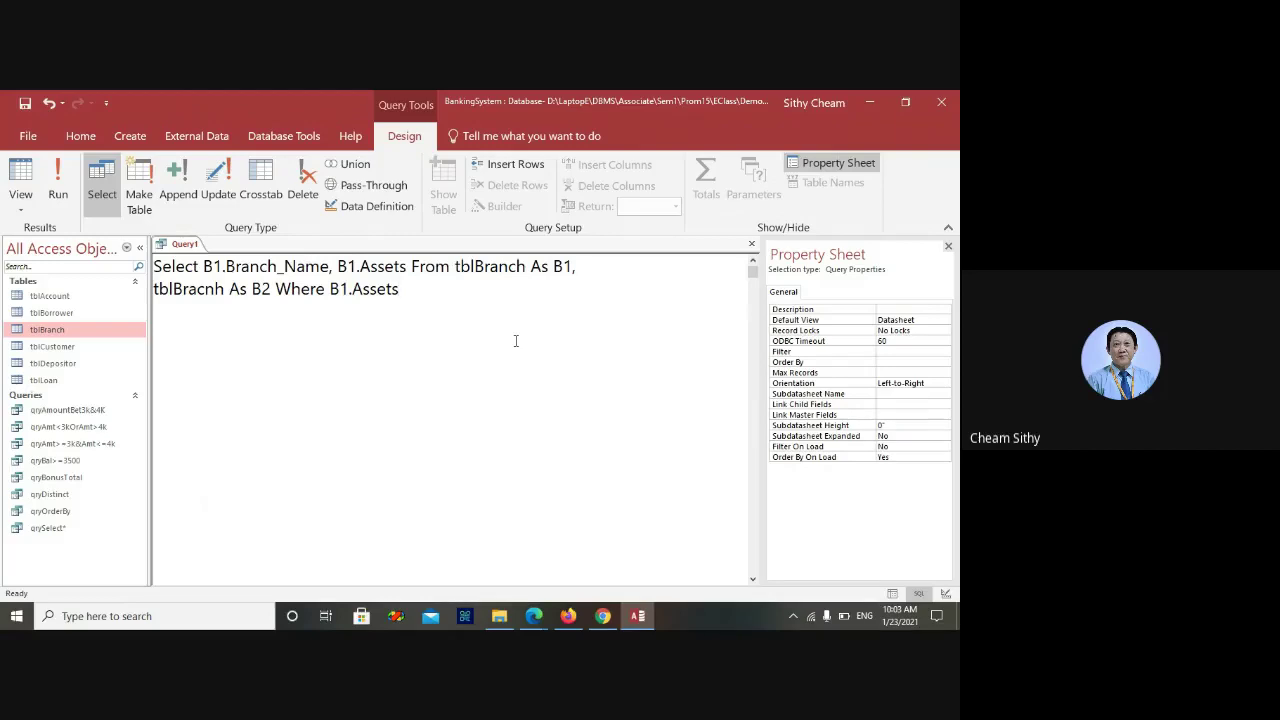
pyautogui.write('>')
pyautogui.write('B')
pyautogui.press('BackSpace')
pyautogui.write('B2.Asst')
pyautogui.press('BackSpace')
pyautogui.press('BackSpace')
pyautogui.write('sets An')
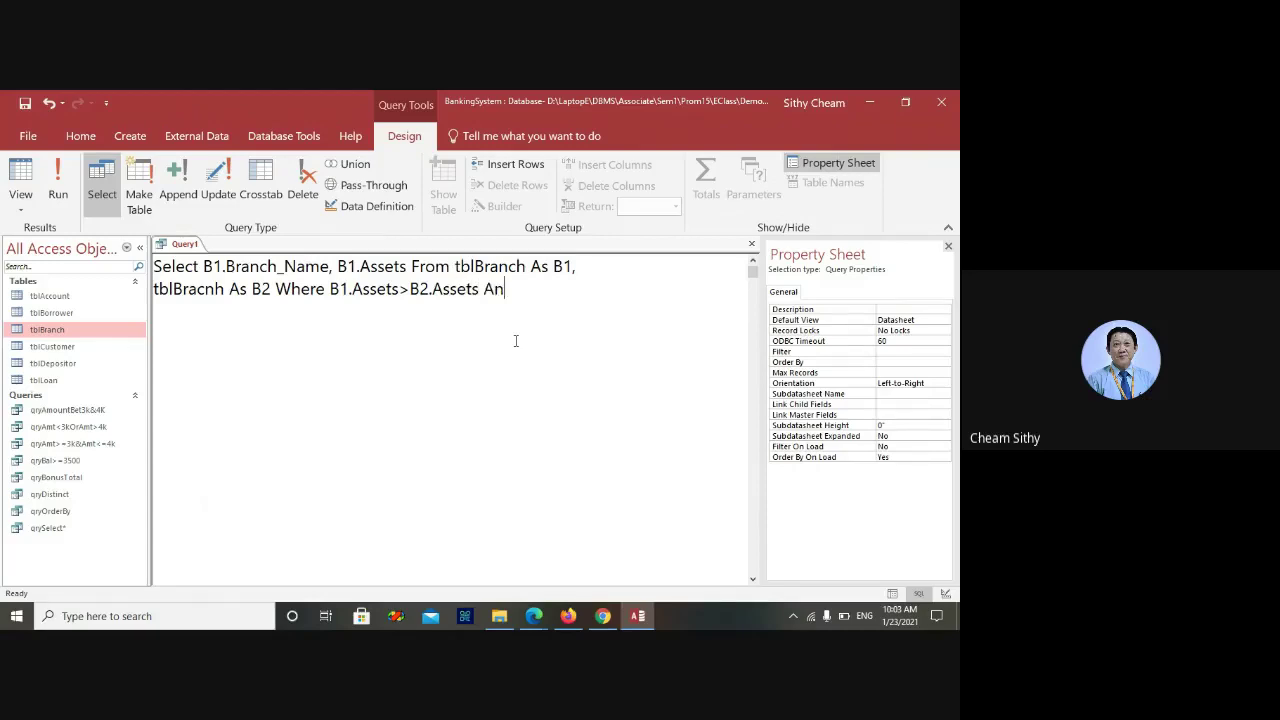
pyautogui.write('d')
pyautogui.press('Return')
# Complete the Where clause with the condition B2.Branch_City="Phnom Penh" and try to run the query
pyautogui.write('B2.Branch_n')
pyautogui.press('BackSpace')
pyautogui.press('BackSpace')
pyautogui.write('_Name')
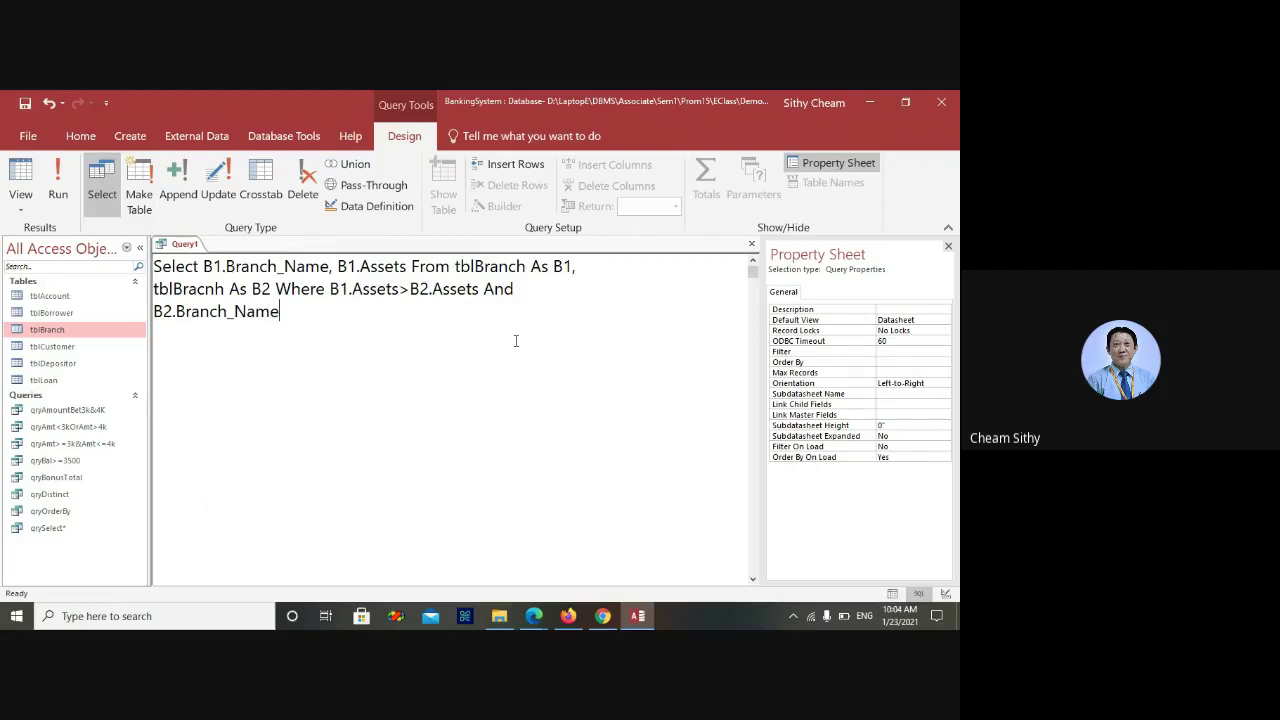
pyautogui.press('BackSpace')
pyautogui.press('BackSpace')
pyautogui.press('BackSpace')
pyautogui.press('BackSpace')
pyautogui.press('BackSpace')
pyautogui.press('BackSpace')
pyautogui.press('BackSpace')
pyautogui.press('BackSpace')
pyautogui.press('BackSpace')
pyautogui.press('BackSpace')
pyautogui.press('BackSpace')
pyautogui.write('Branch_City="Phno')
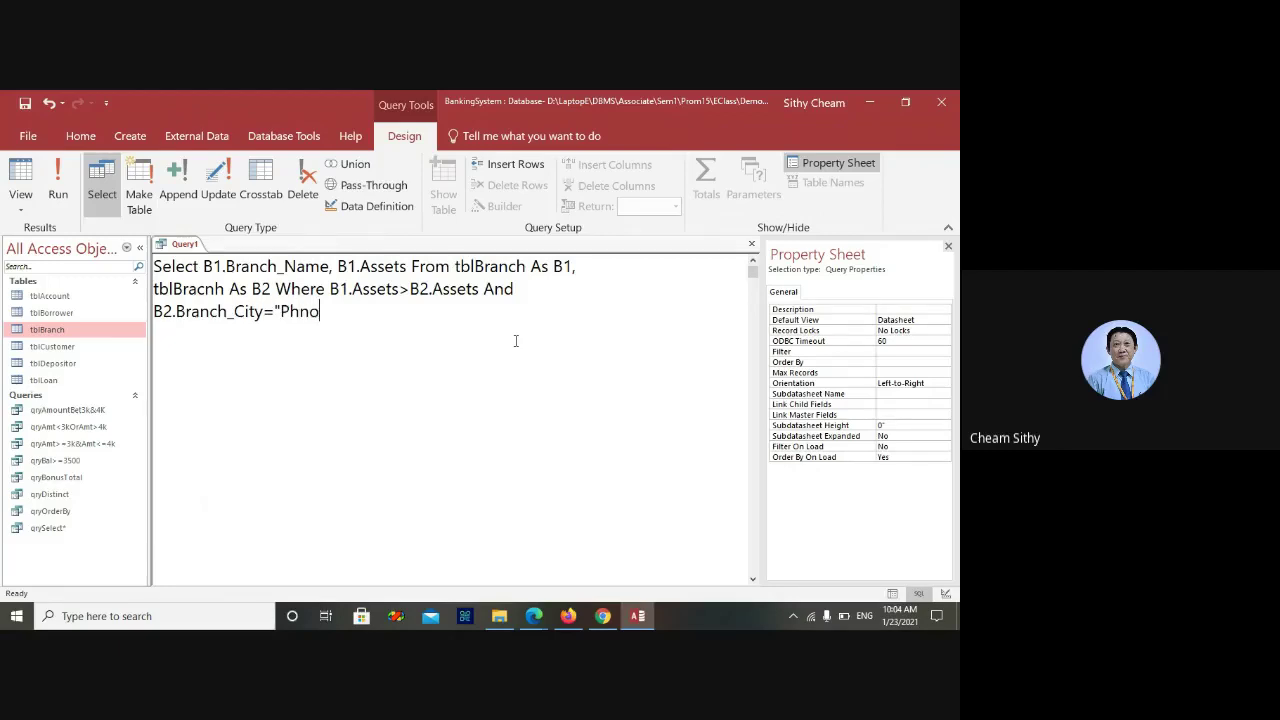
pyautogui.write('m Penh"')
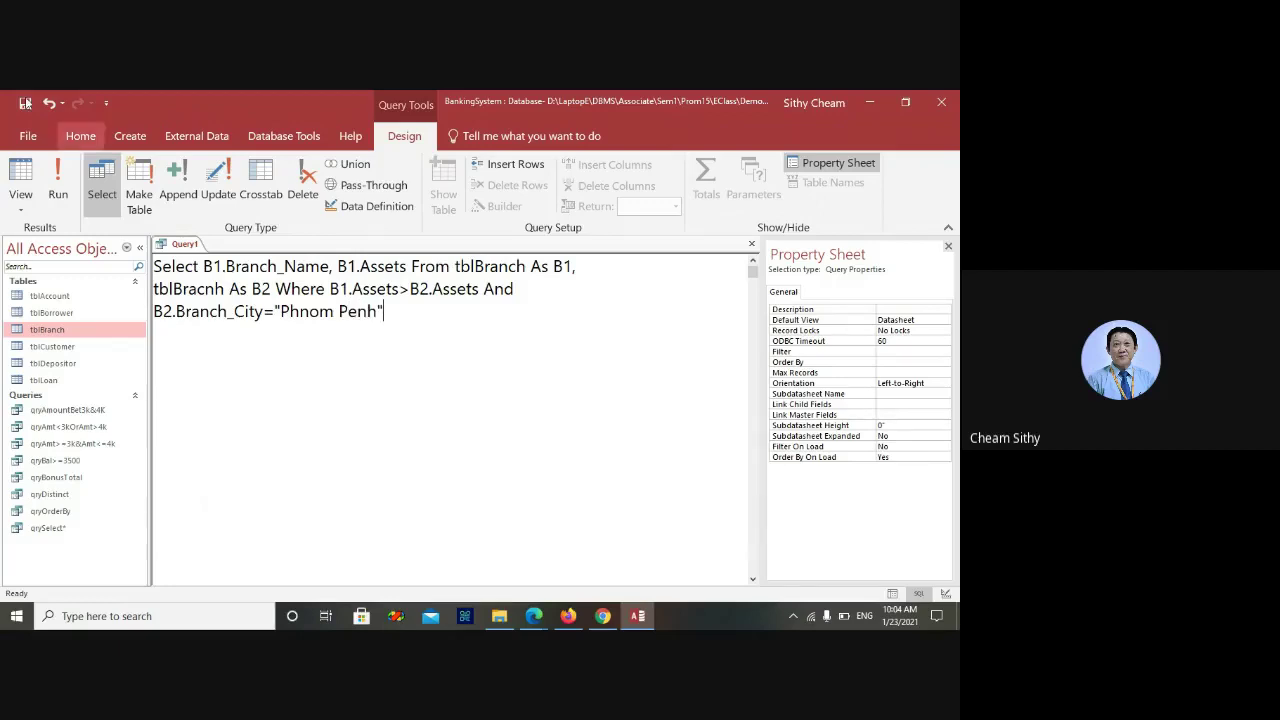
pyautogui.click(57, 172)
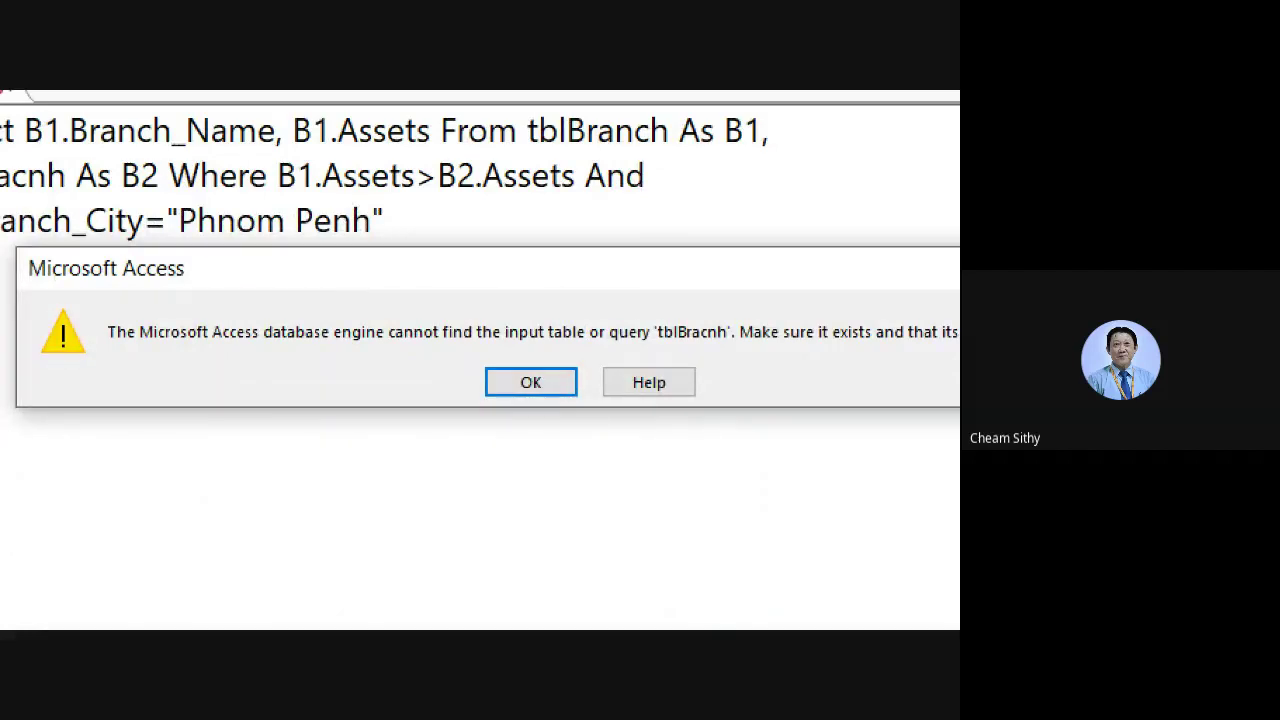
pyautogui.click(531, 382)
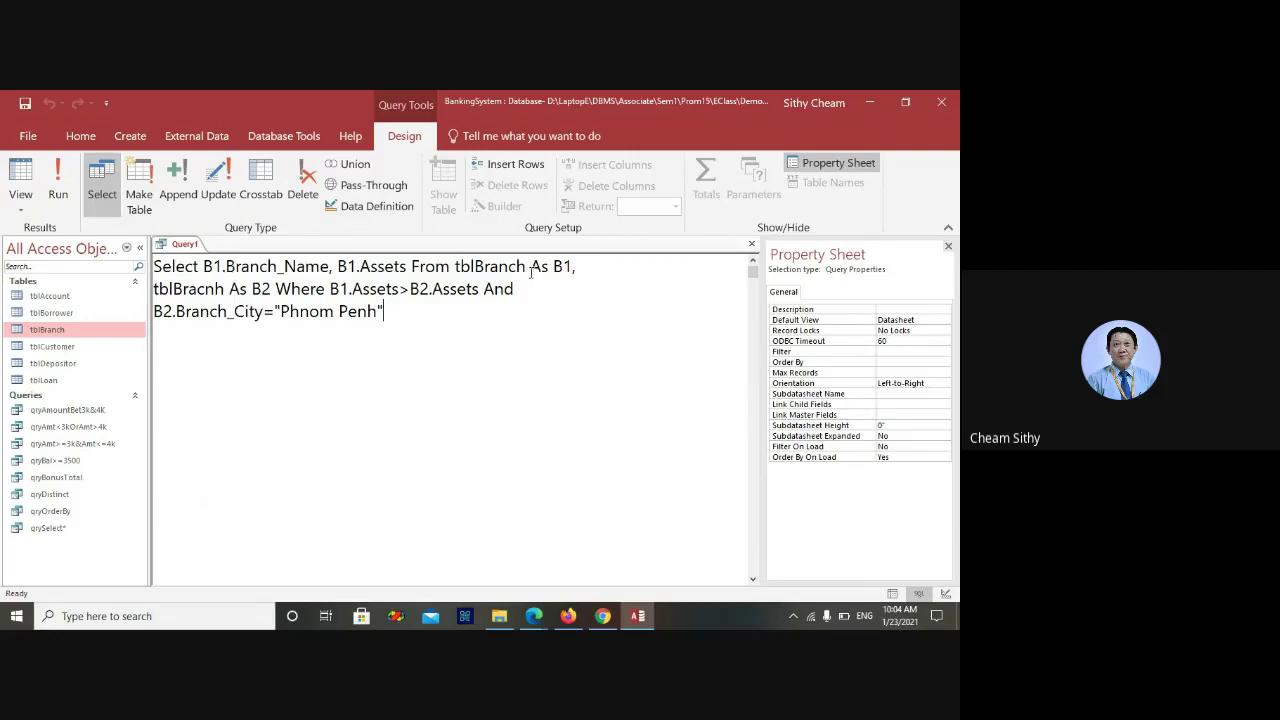
# Change the second table name to "tblBrach" and try to run the query again
pyautogui.click(204, 289)
pyautogui.press('BackSpace')
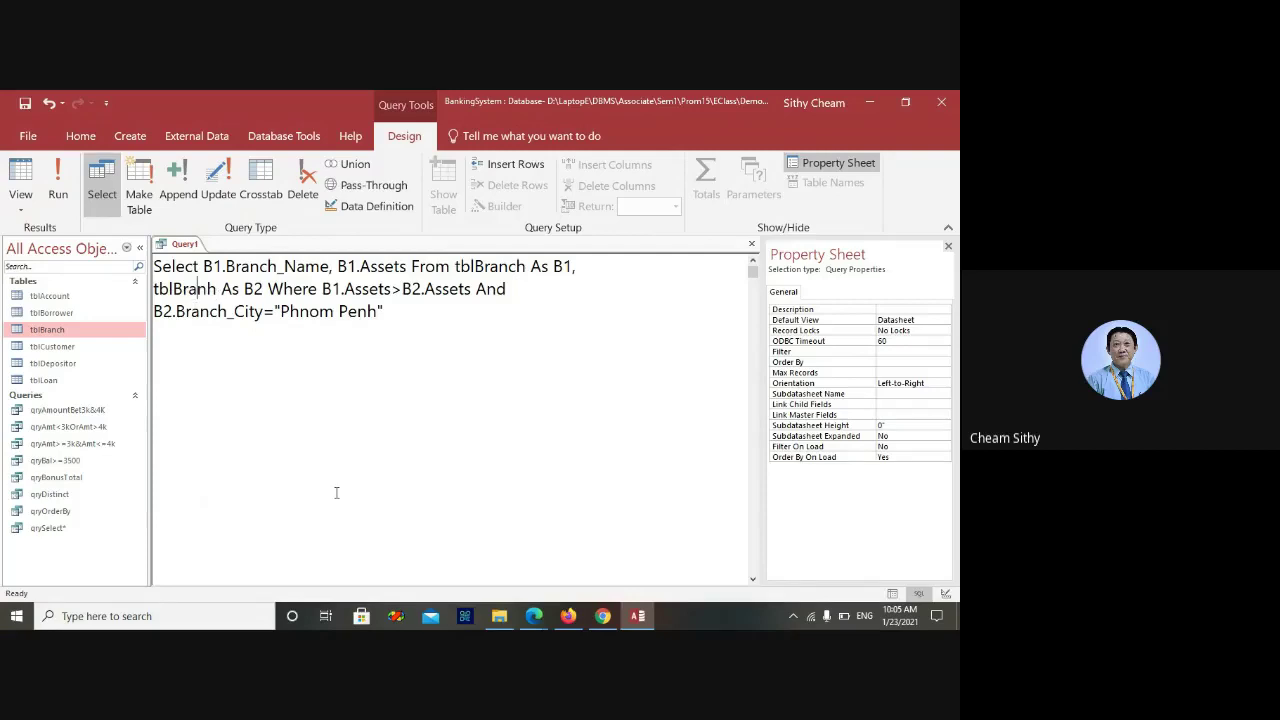
pyautogui.press('Delete')
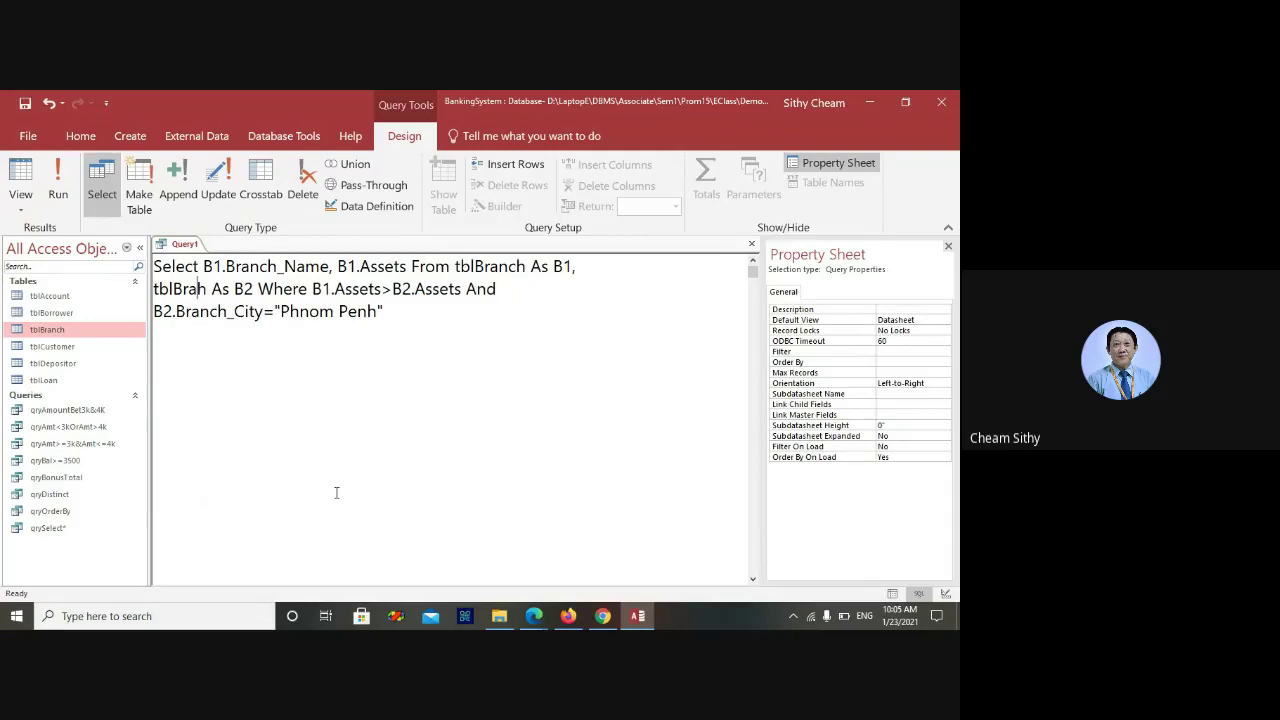
pyautogui.write('c')
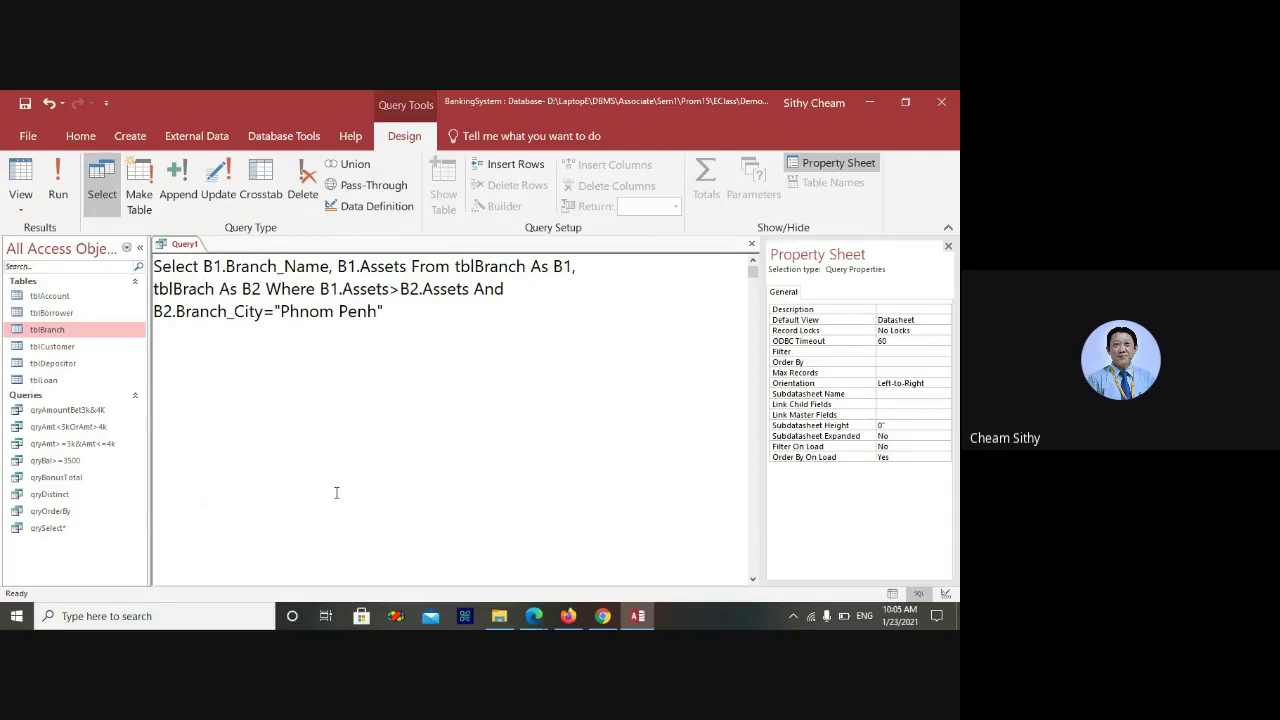
pyautogui.click(62, 178)
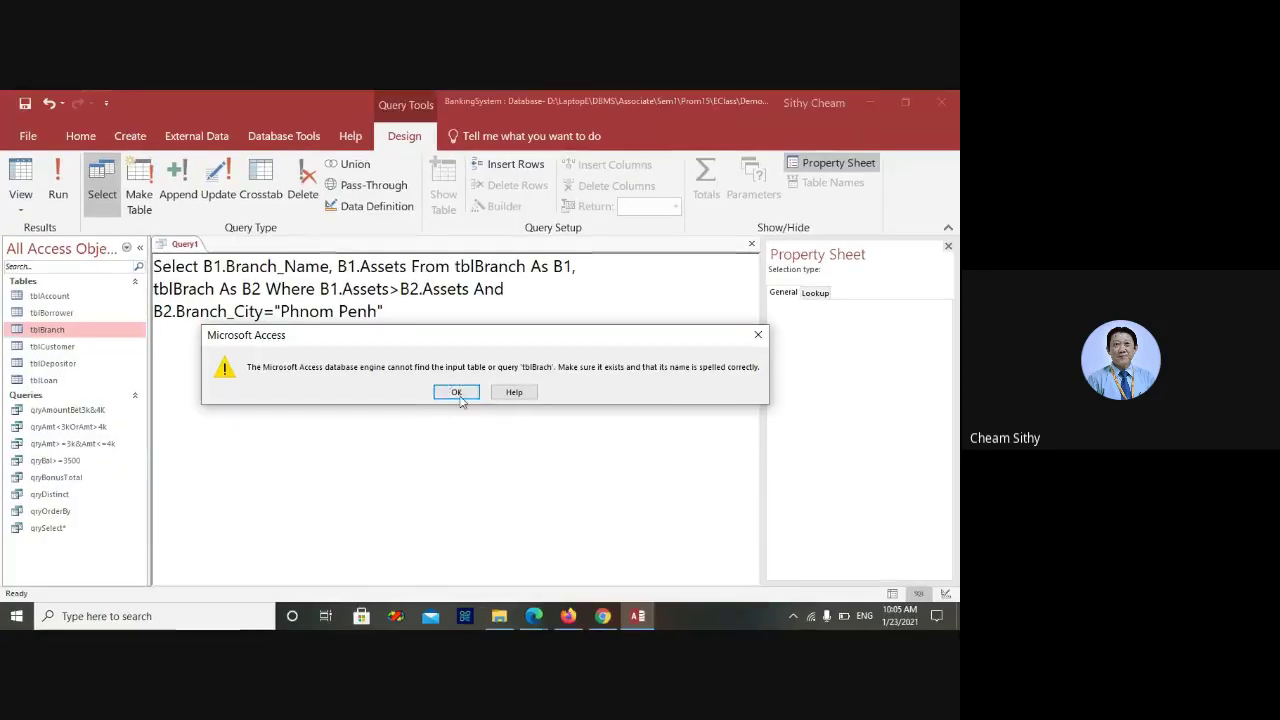
pyautogui.click(455, 392)
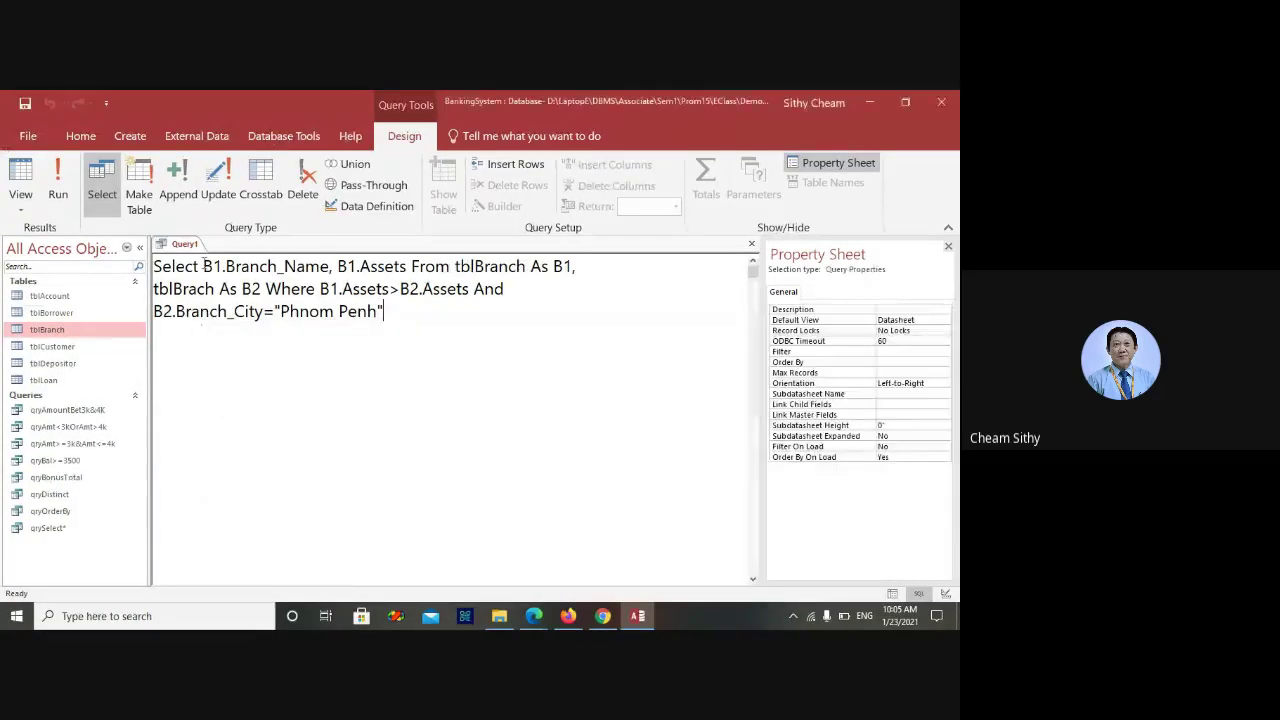
# Correct the second table name to "tblBranch" and run the query
pyautogui.click(198, 289)
pyautogui.write('n')
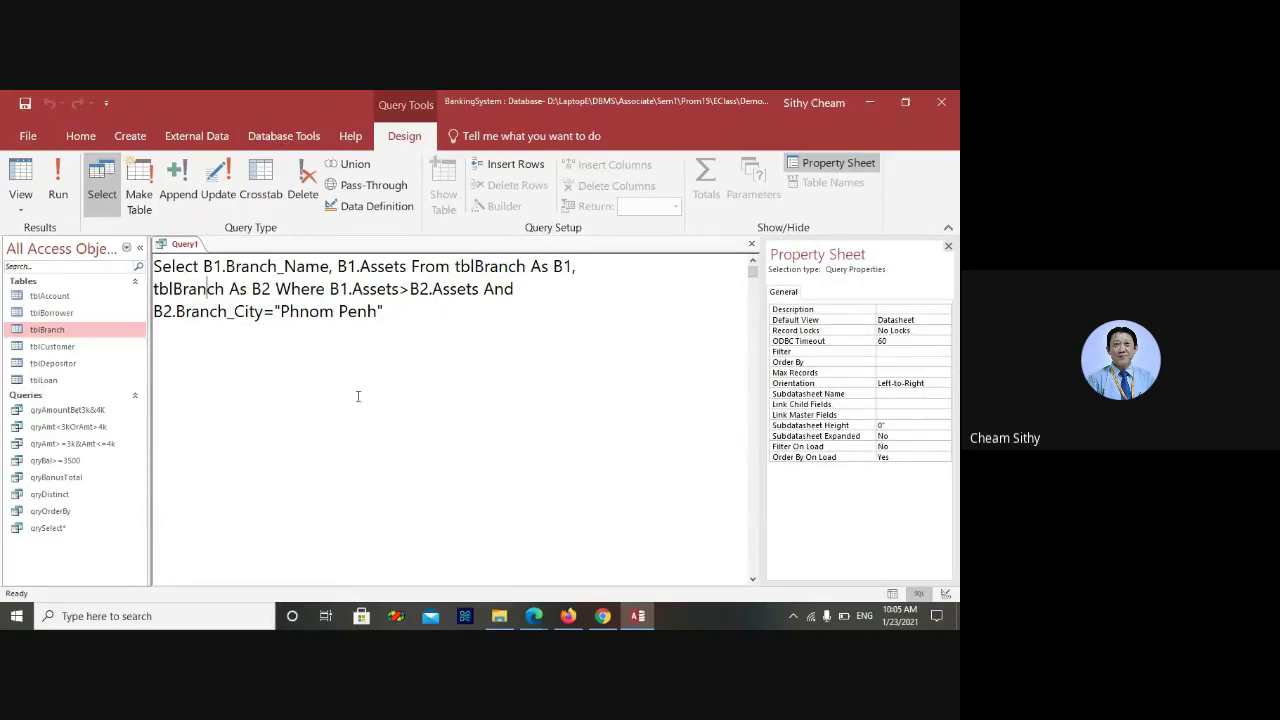
pyautogui.click(58, 176)
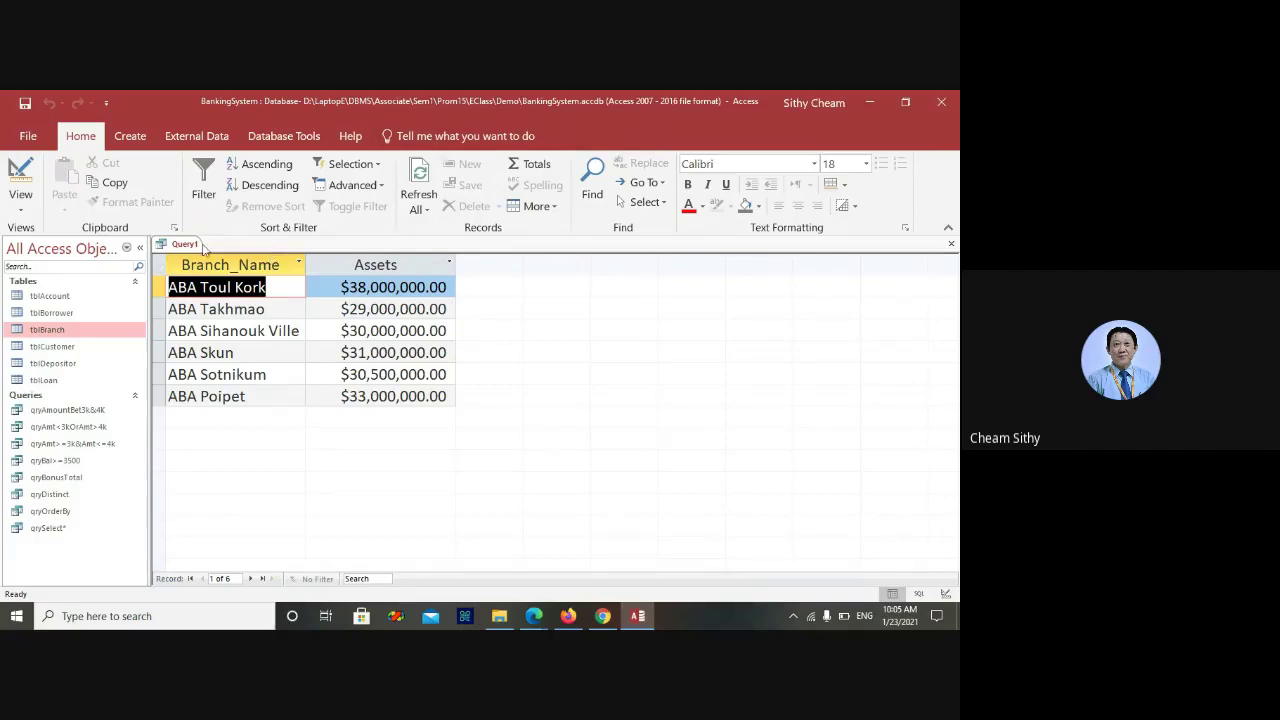
# Change the assets comparison to B1.Assets>=B2.Assets in SQL view, run the query and check the Assets values in its result rows
pyautogui.rightClick(186, 248)
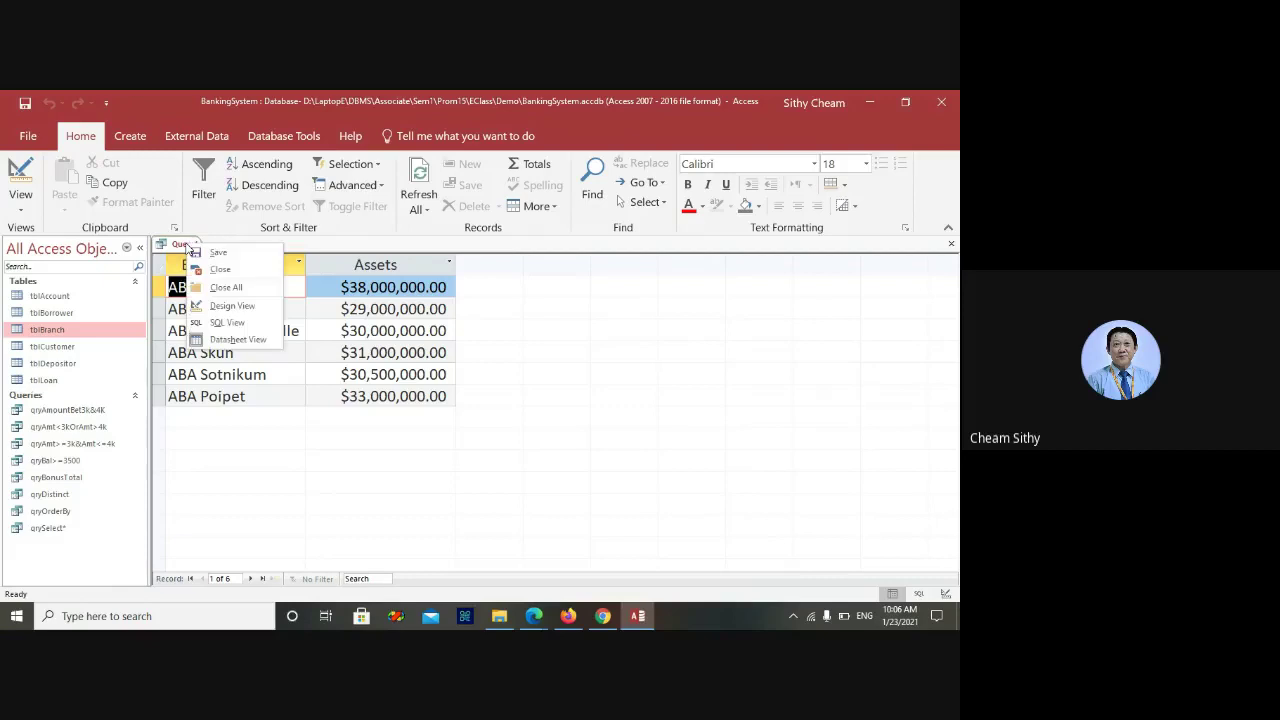
pyautogui.click(227, 322)
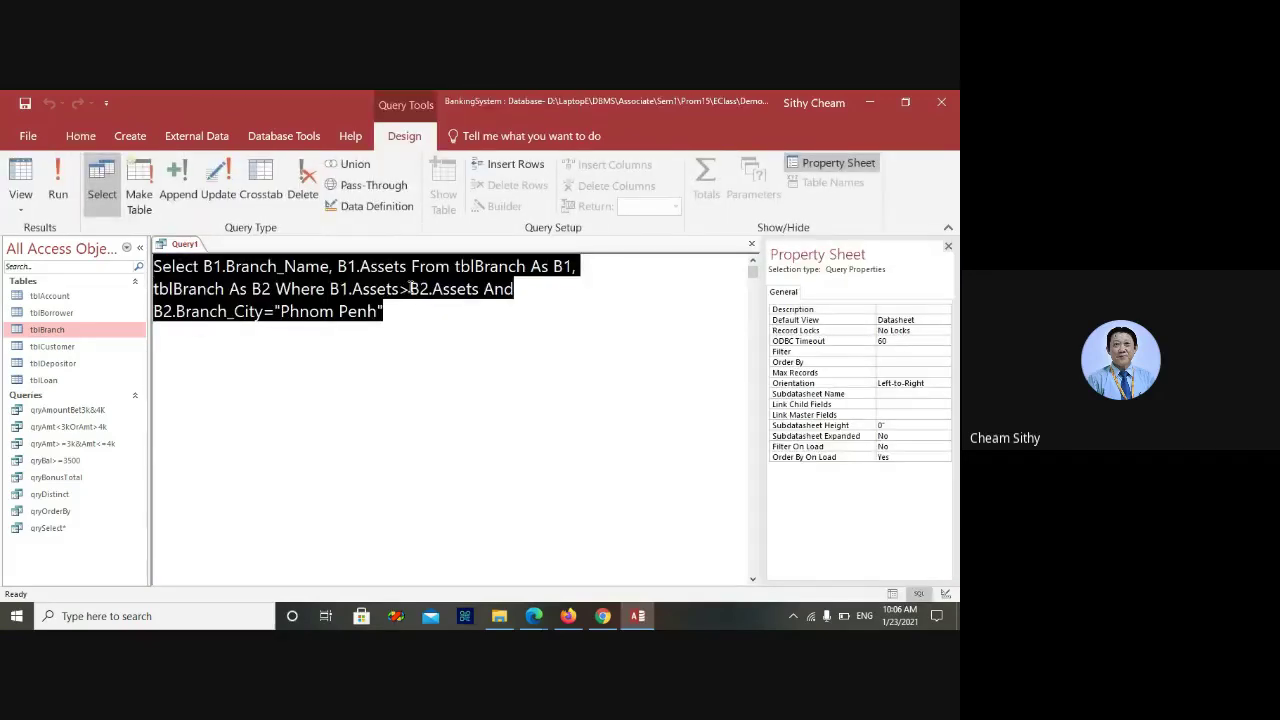
pyautogui.click(411, 288)
pyautogui.write('=')
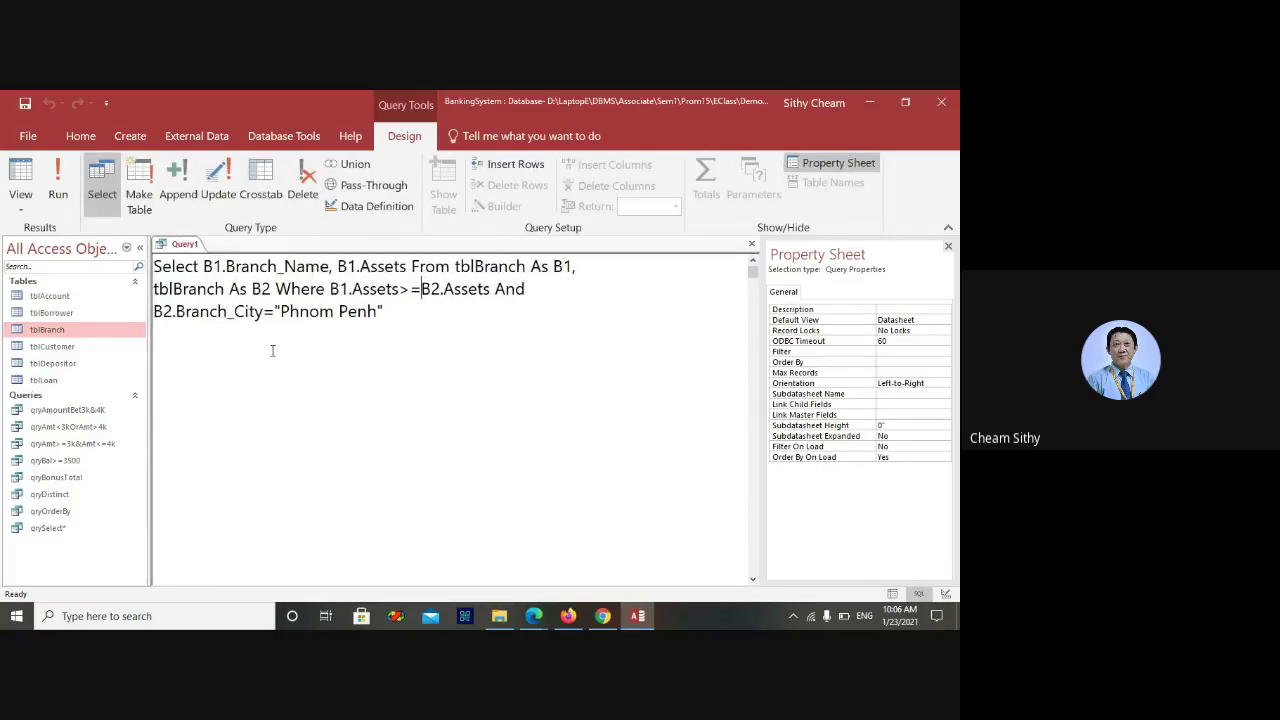
pyautogui.click(61, 170)
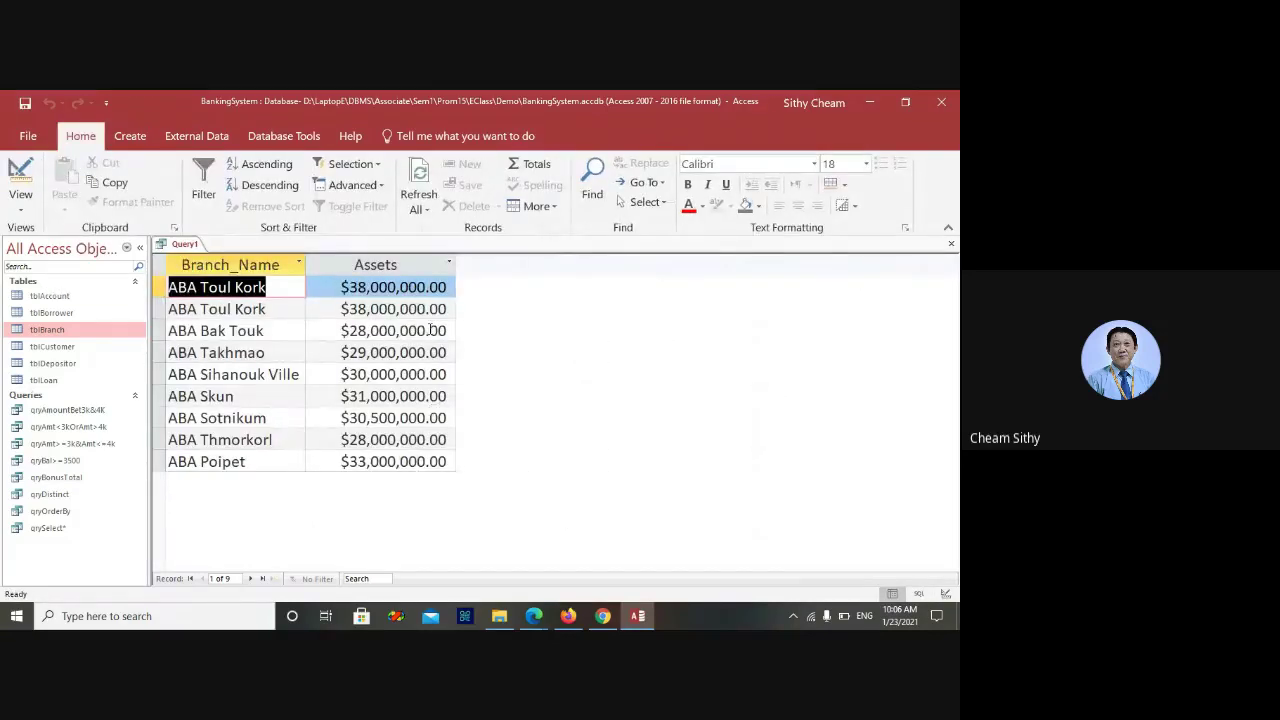
pyautogui.click(400, 331)
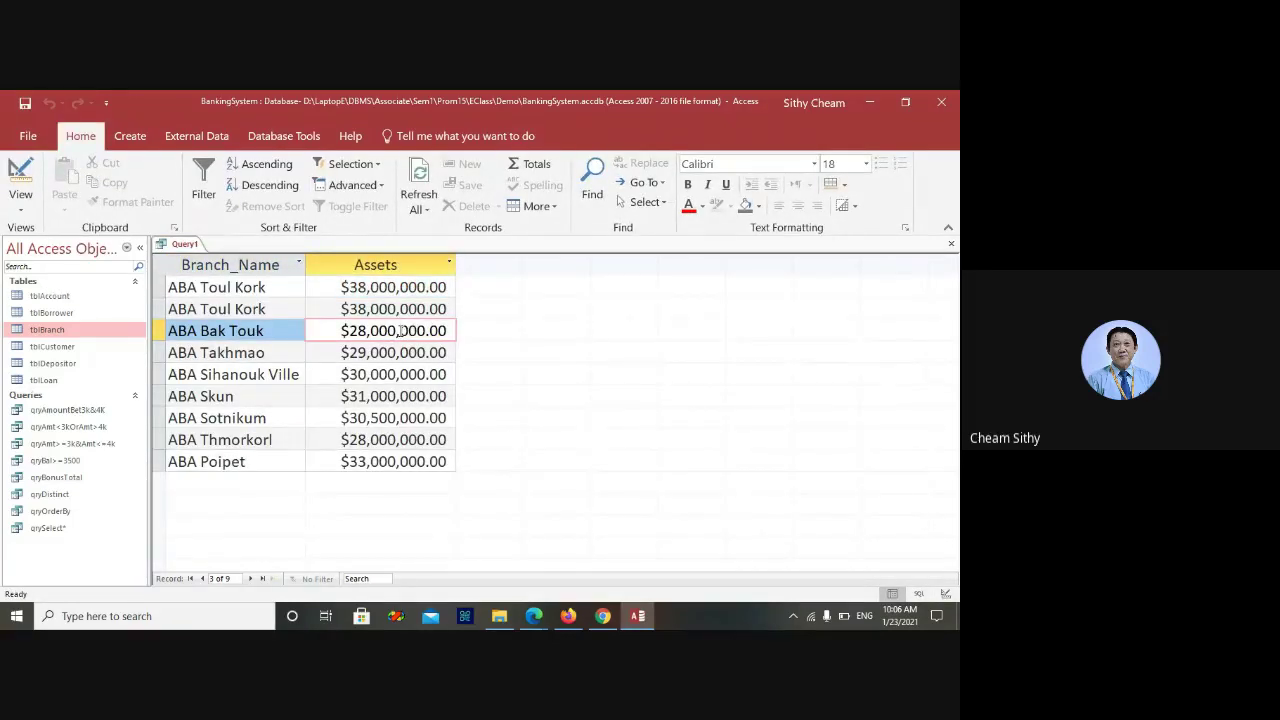
pyautogui.click(418, 438)
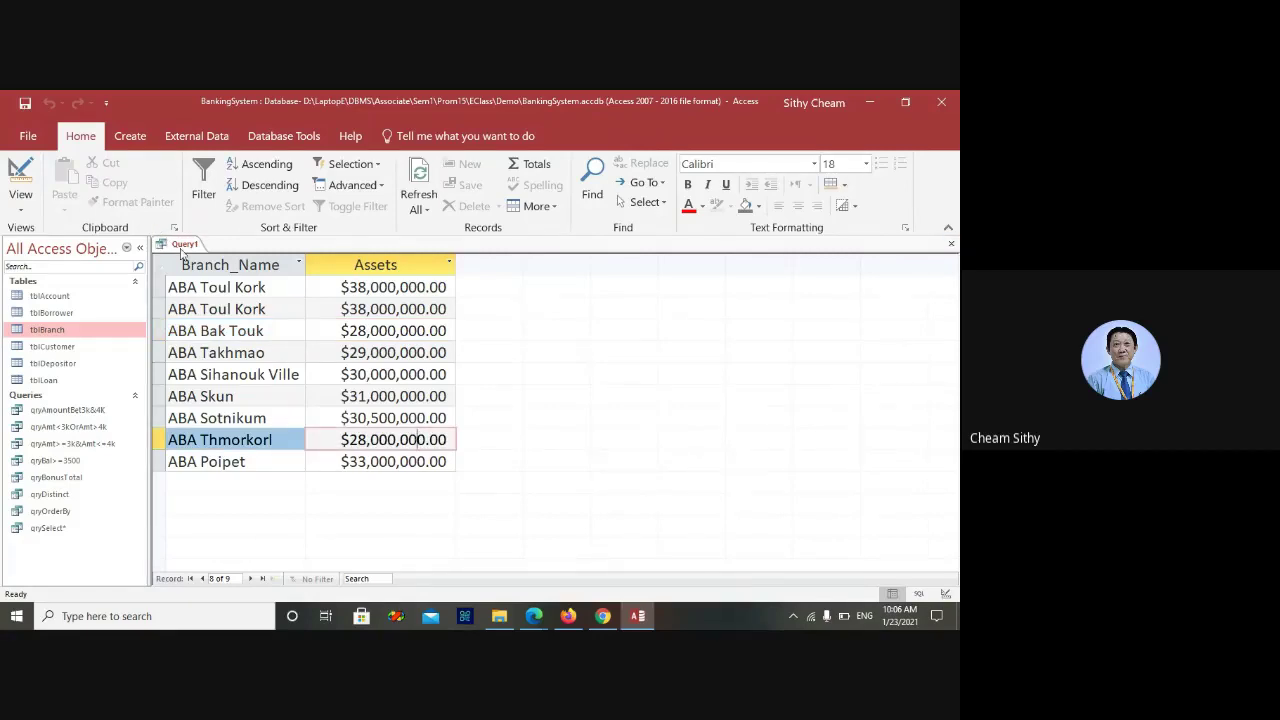
# Return to the query's SQL view, then save it as qryGreaterAssets28M and close it
pyautogui.rightClick(182, 248)
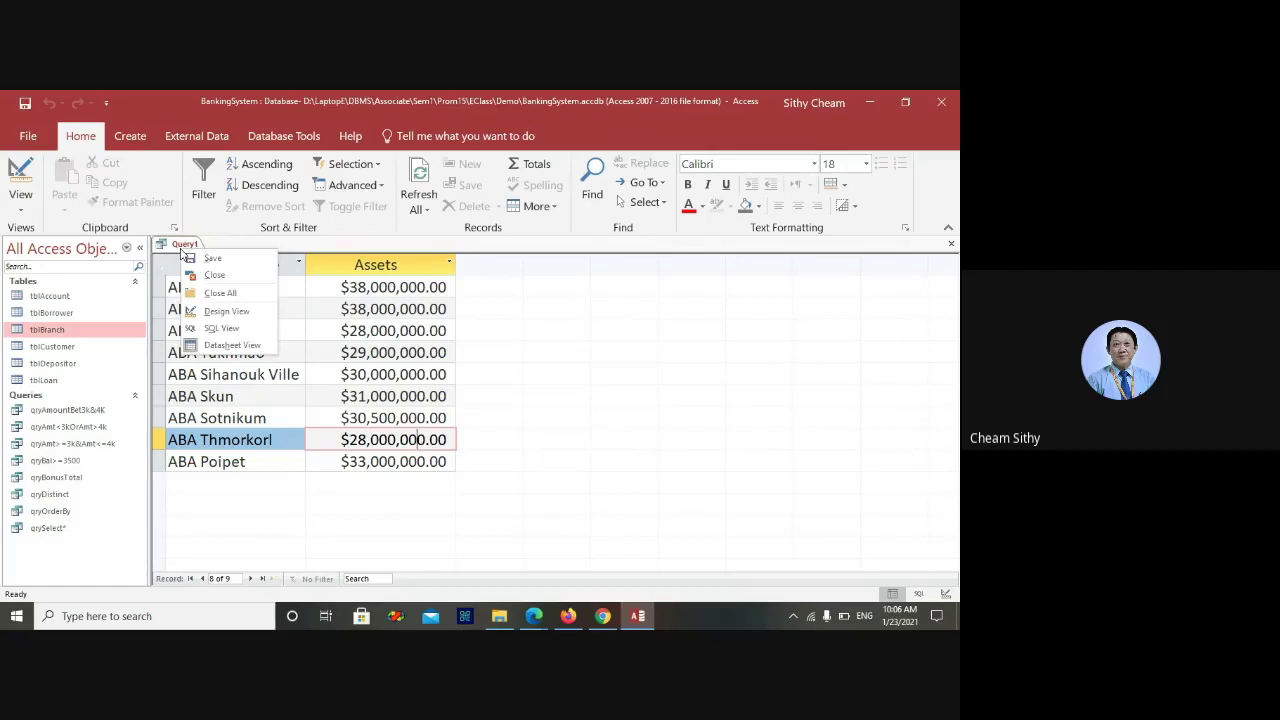
pyautogui.click(202, 328)
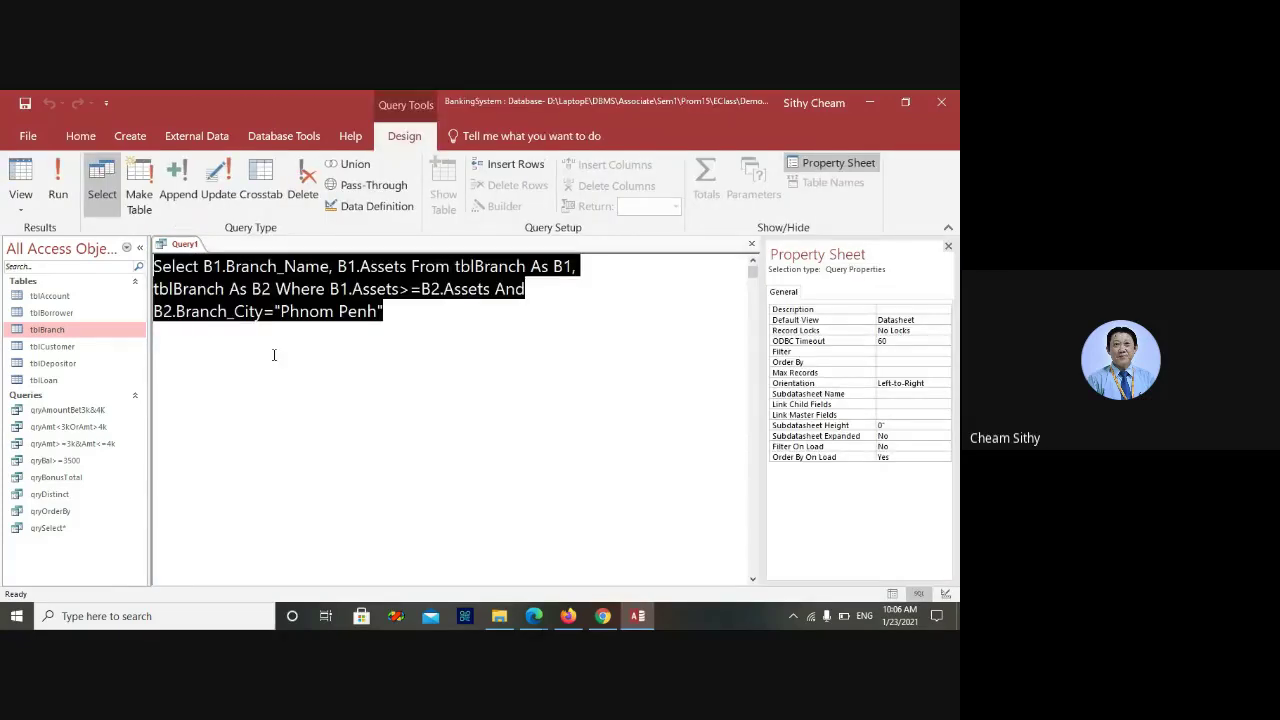
pyautogui.click(314, 344)
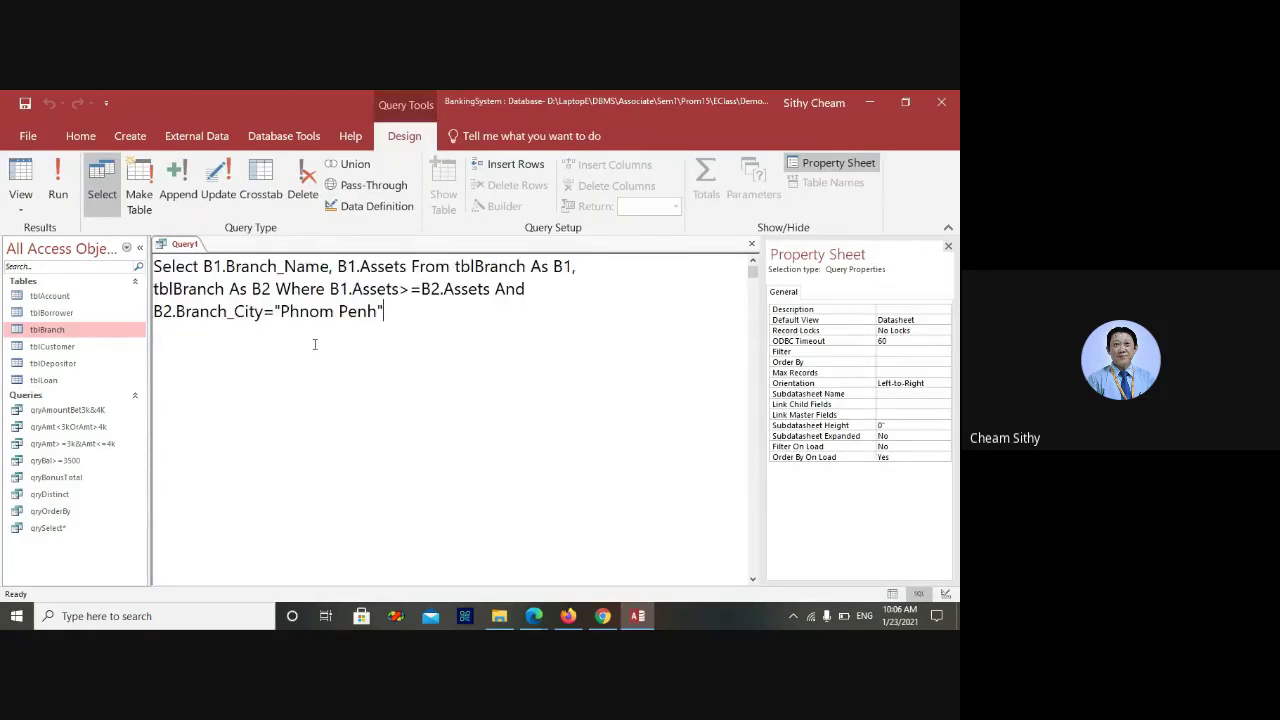
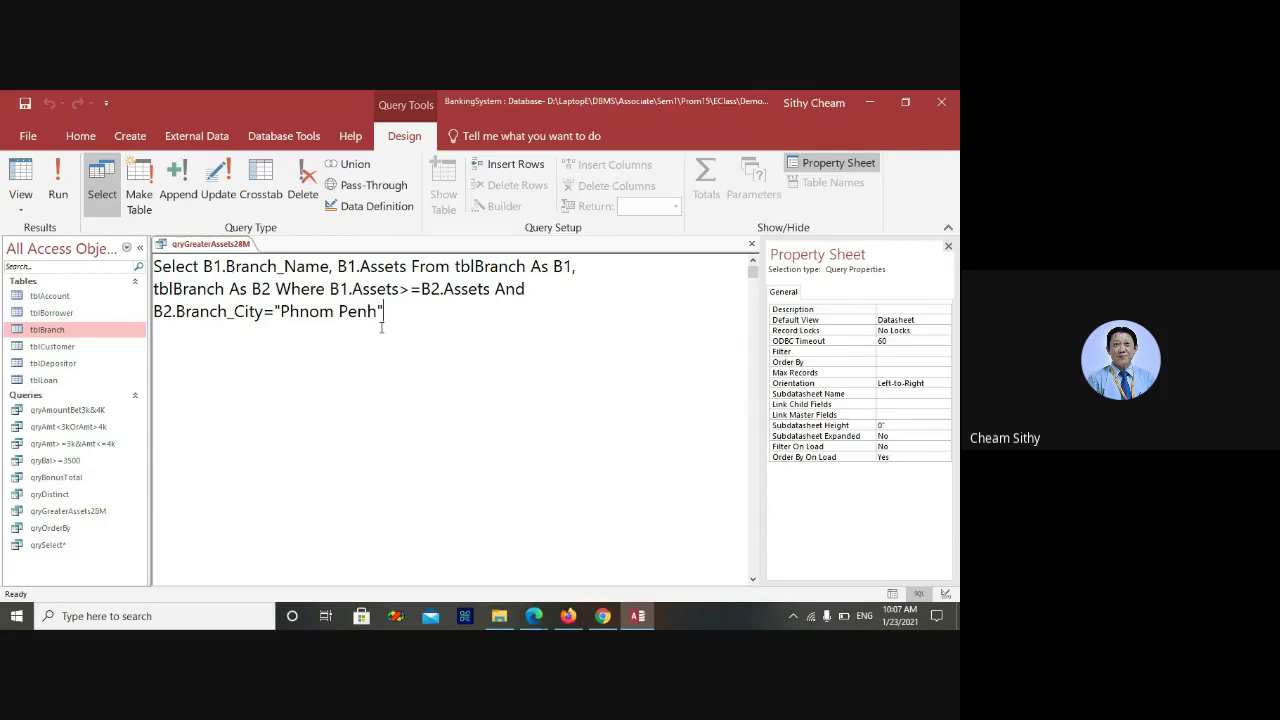
pyautogui.click(752, 247)
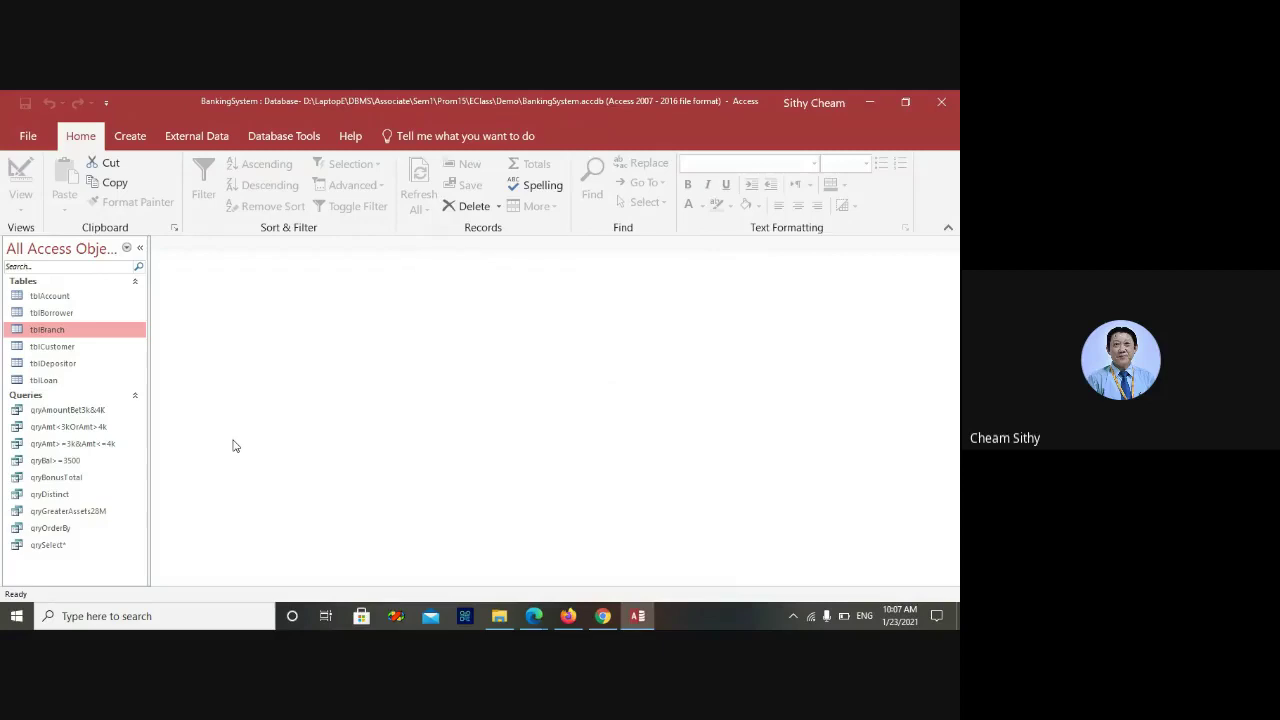
# Open the saved query qryBonusTotal, look over its Bonus and Total Amount columns, and close it
pyautogui.click(41, 482)
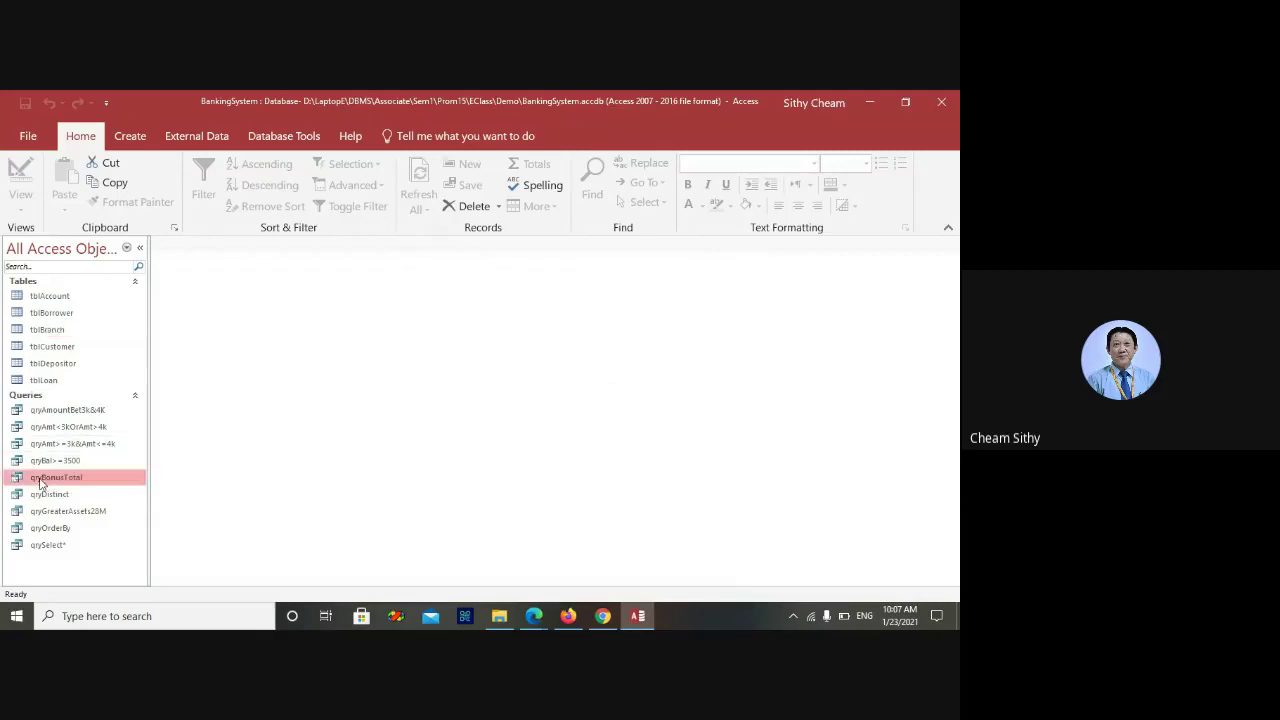
pyautogui.doubleClick(41, 482)
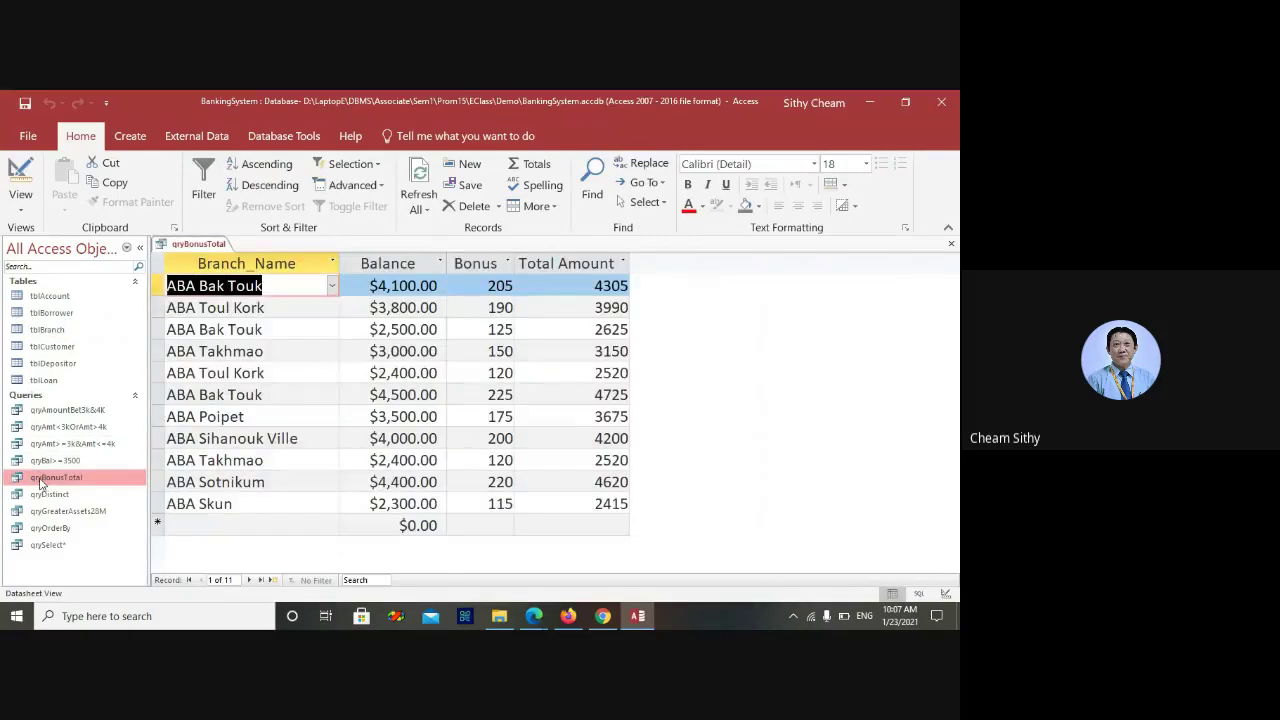
pyautogui.click(515, 300)
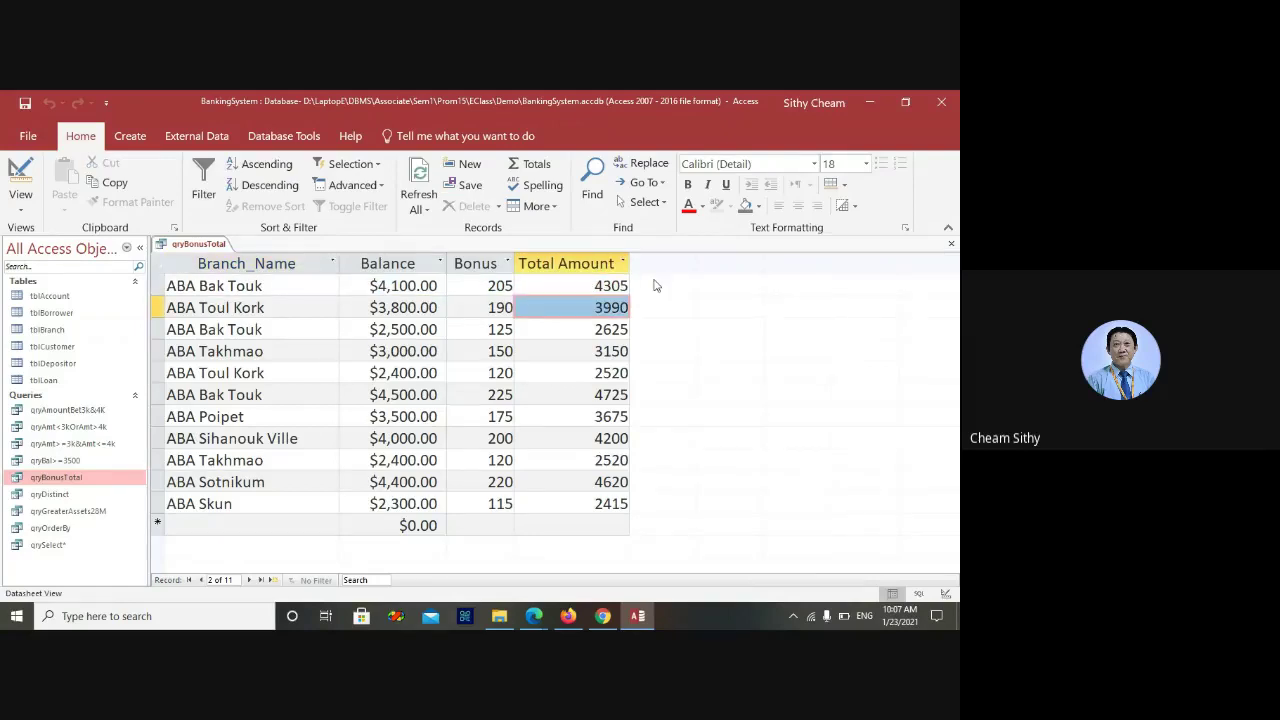
pyautogui.click(951, 243)
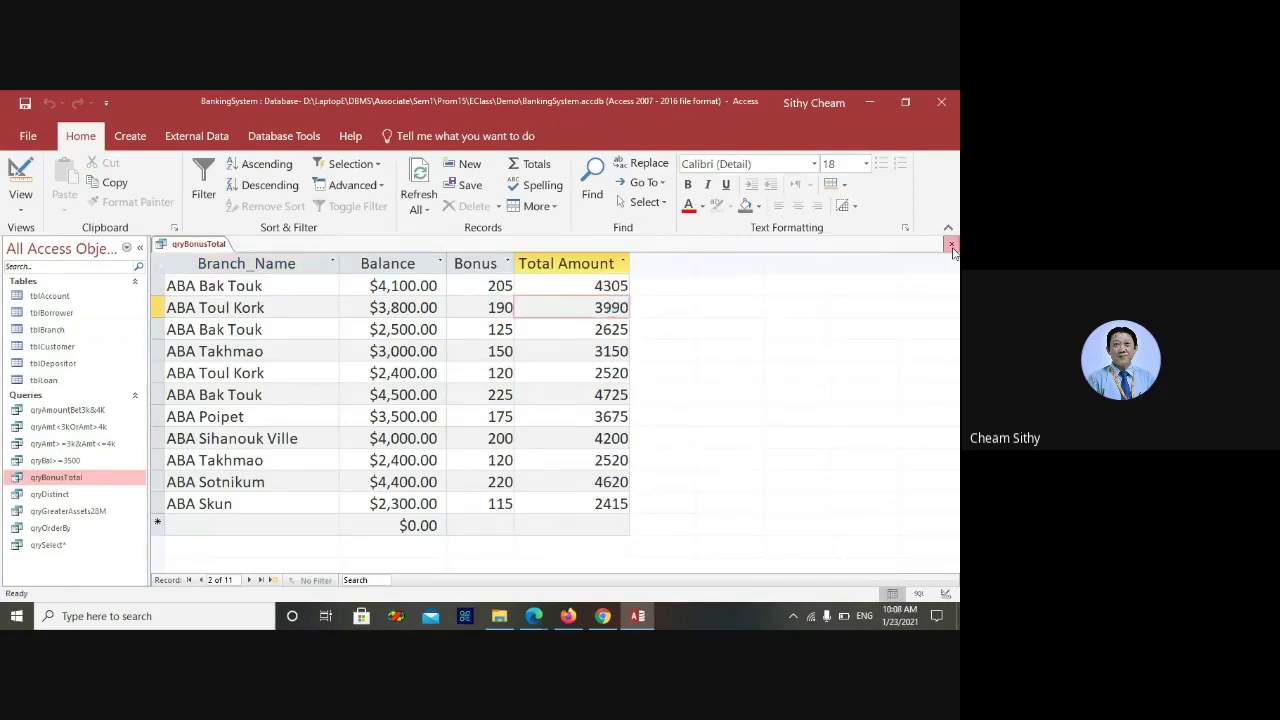
# Open qryBonusTotal for editing and switch it from its SQL statement to the Design View grid
pyautogui.rightClick(71, 485)
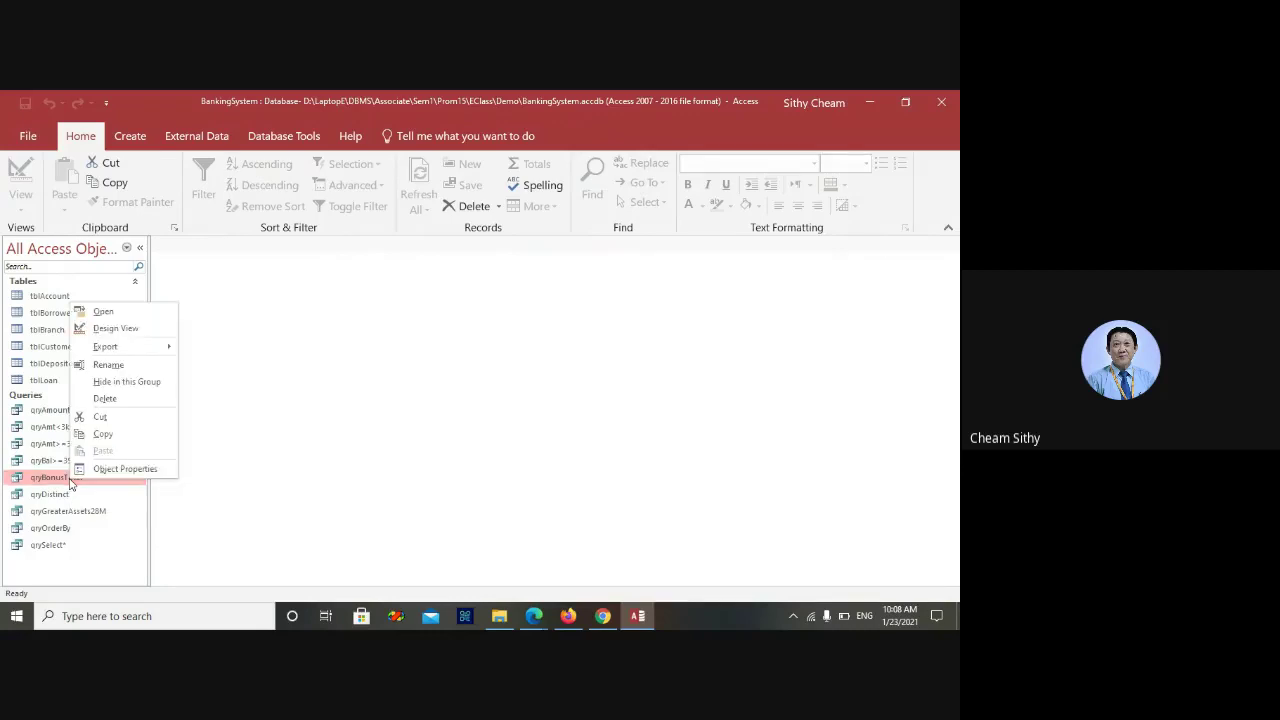
pyautogui.click(116, 330)
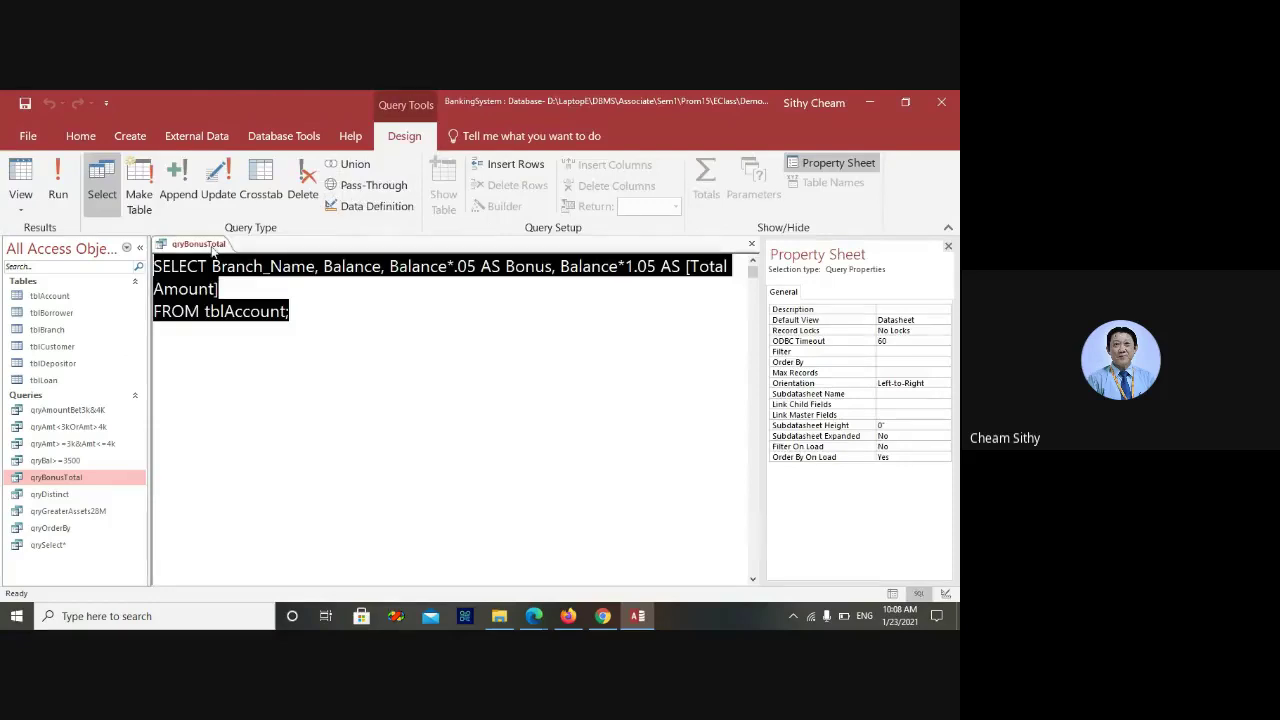
pyautogui.rightClick(192, 245)
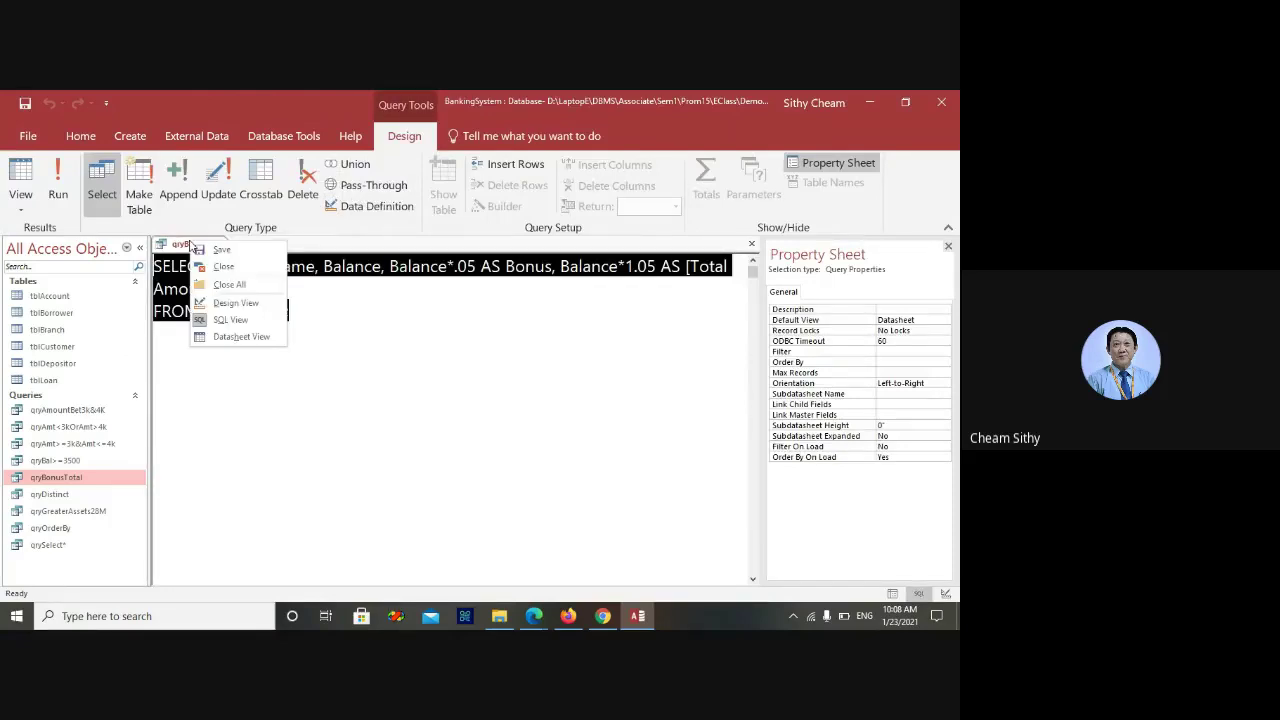
pyautogui.click(228, 302)
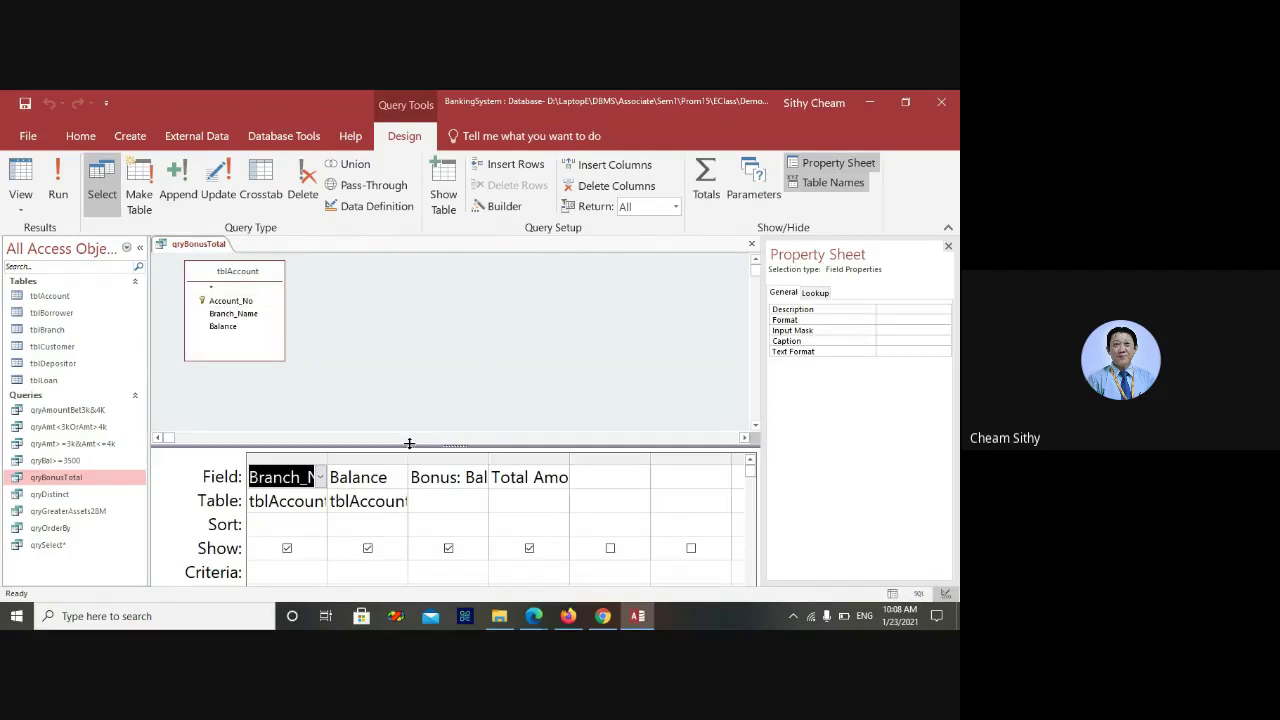
# Adjust the qryBonusTotal grid's column widths and hide the property sheet to show the full Bonus and Total Amount expressions
pyautogui.doubleClick(327, 476)
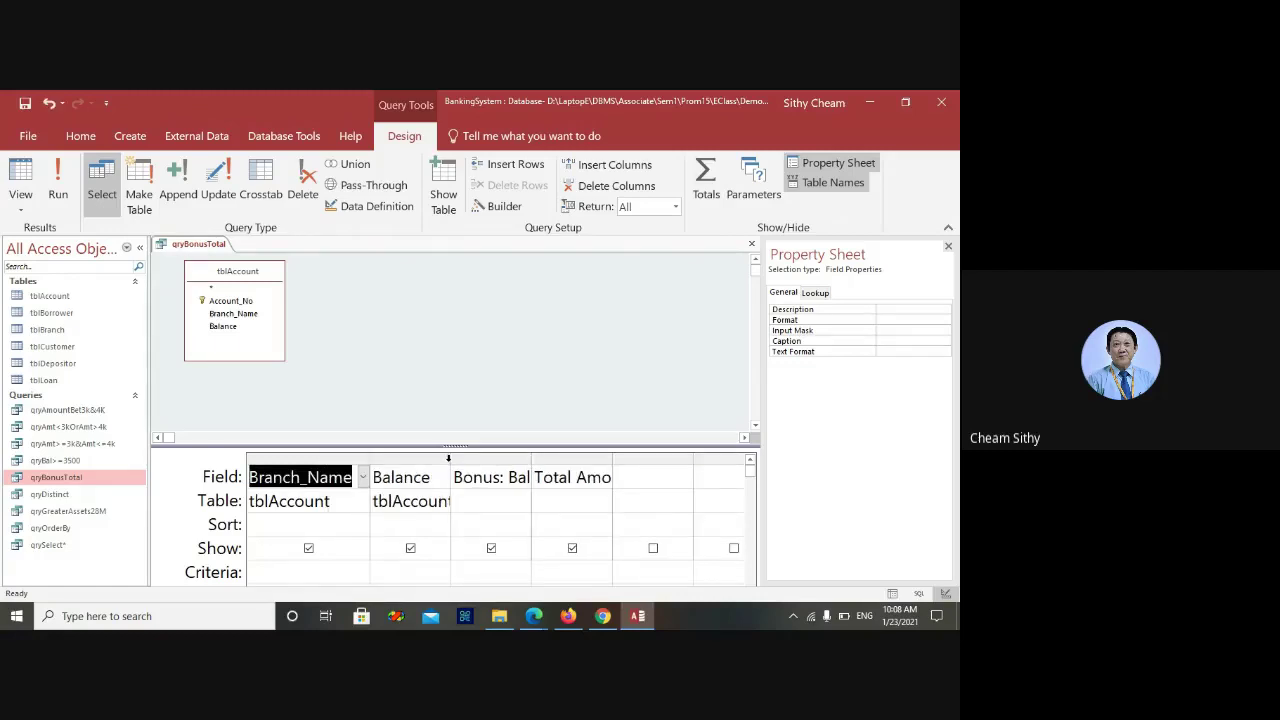
pyautogui.doubleClick(450, 458)
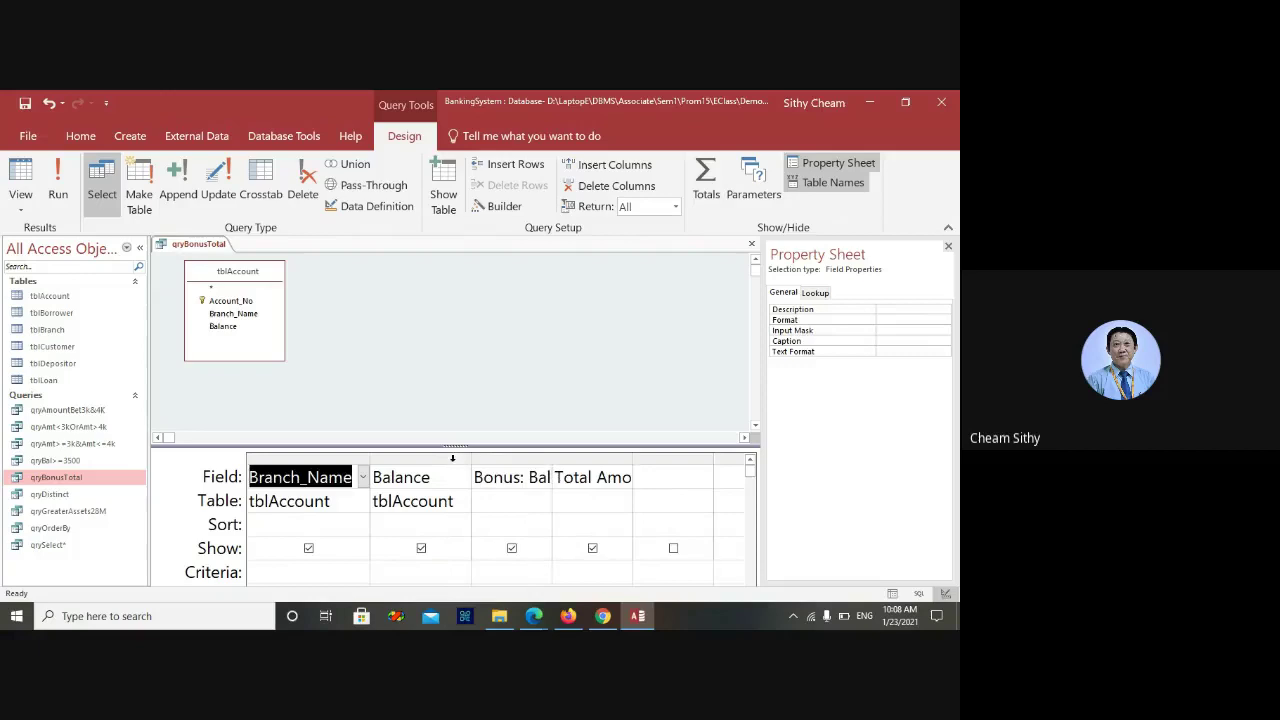
pyautogui.doubleClick(551, 458)
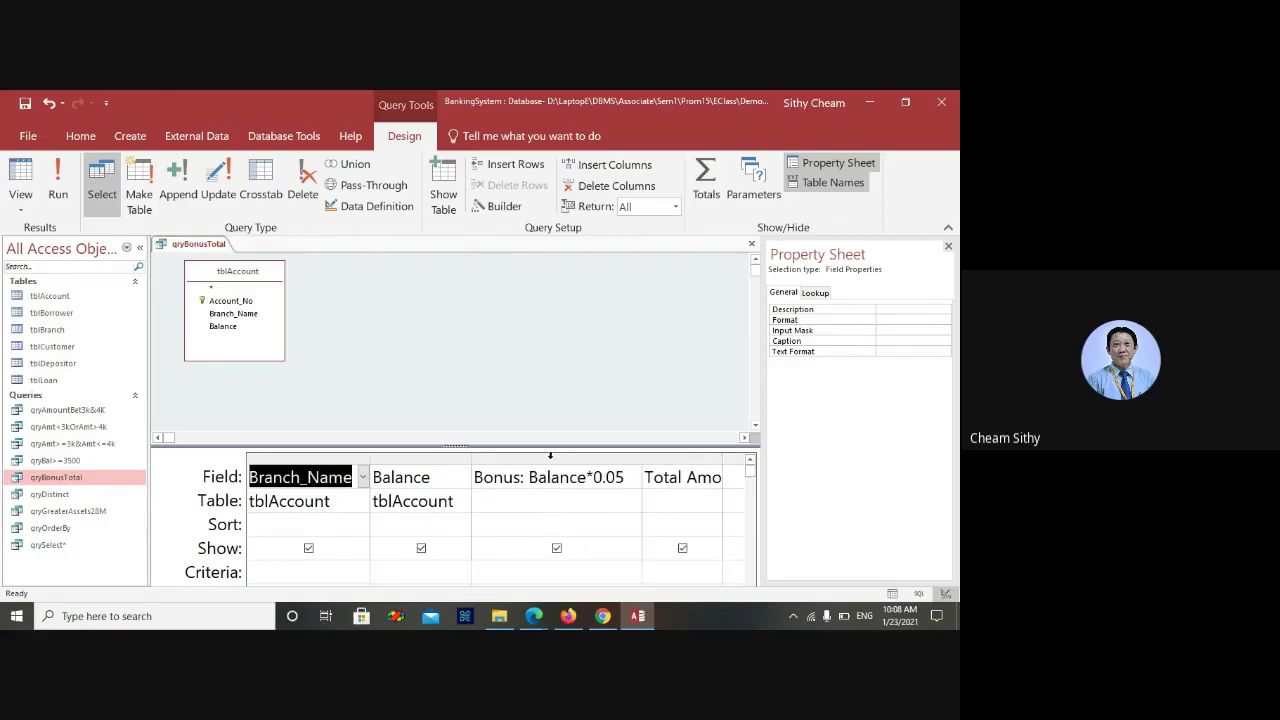
pyautogui.doubleClick(721, 458)
pyautogui.moveTo(471, 466); pyautogui.dragTo(443, 467)
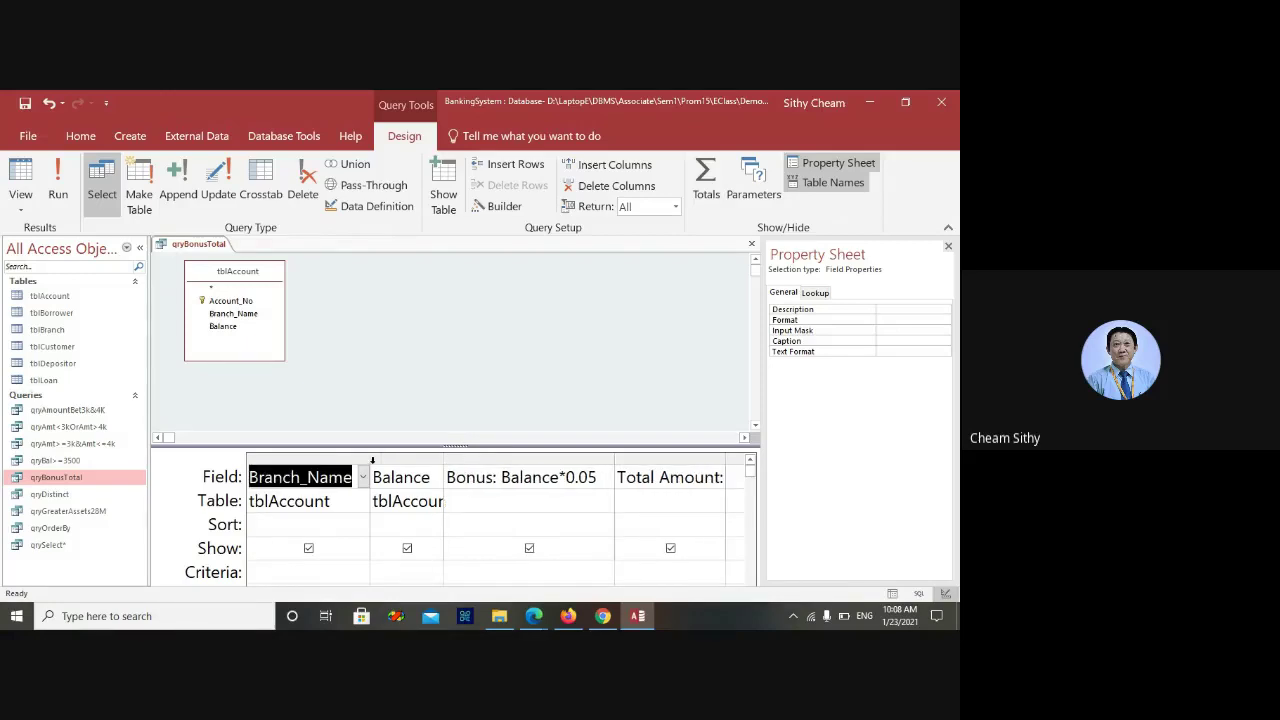
pyautogui.moveTo(366, 460); pyautogui.dragTo(332, 462)
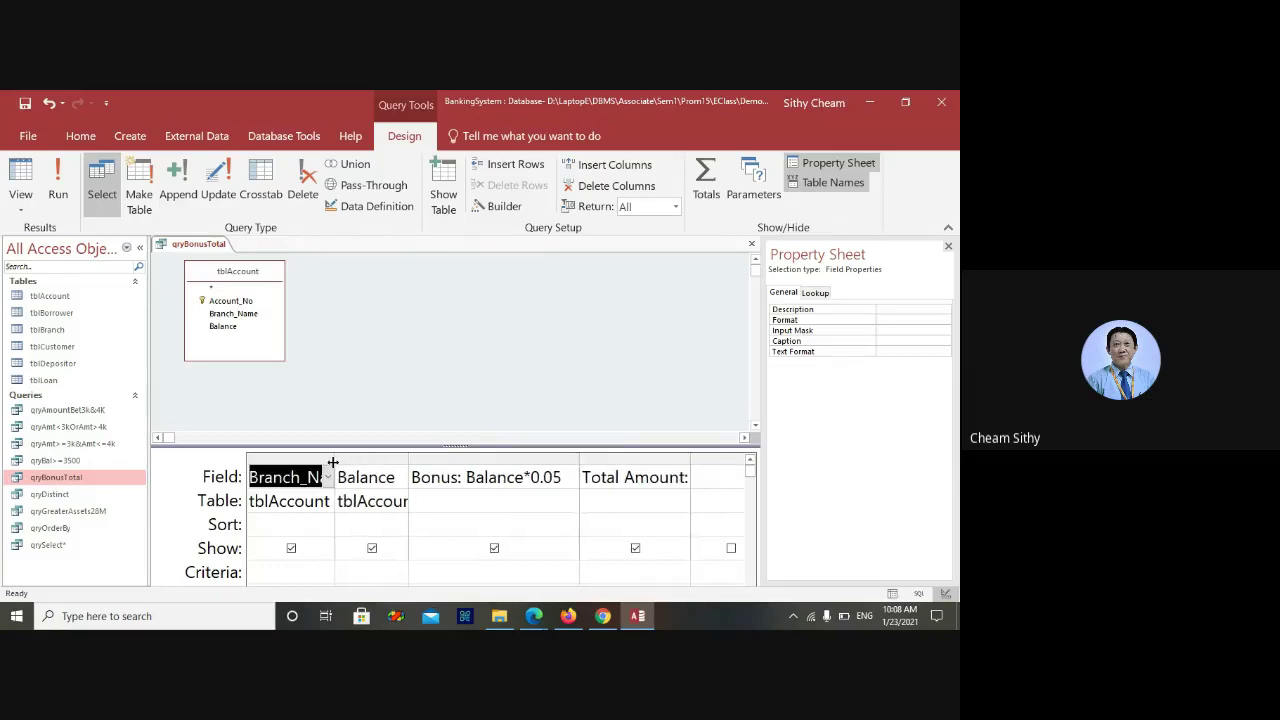
pyautogui.doubleClick(690, 461)
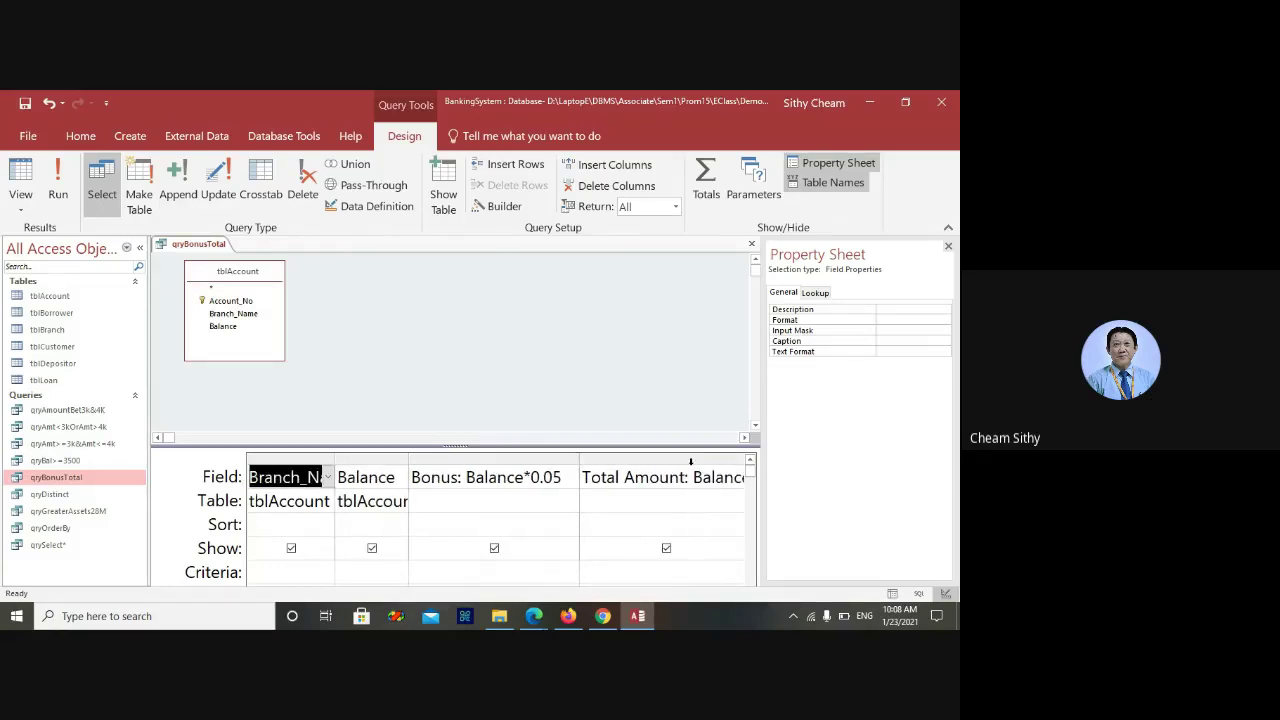
pyautogui.click(948, 247)
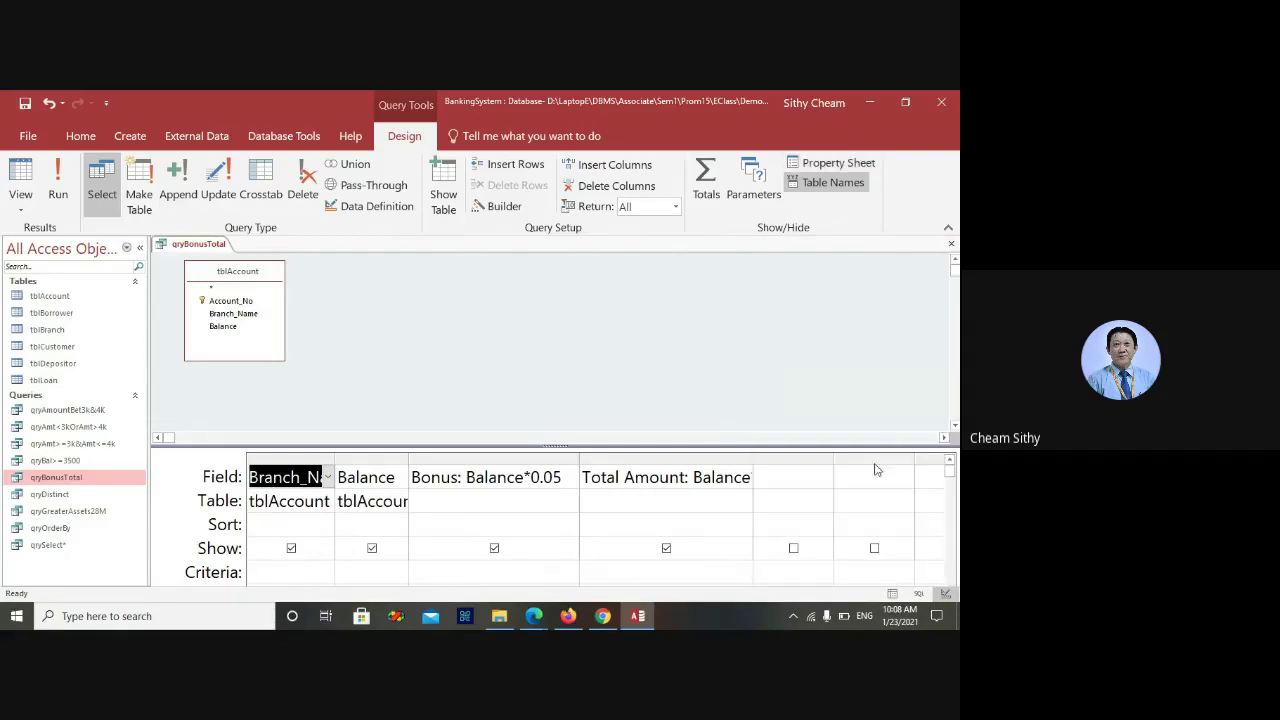
pyautogui.doubleClick(752, 459)
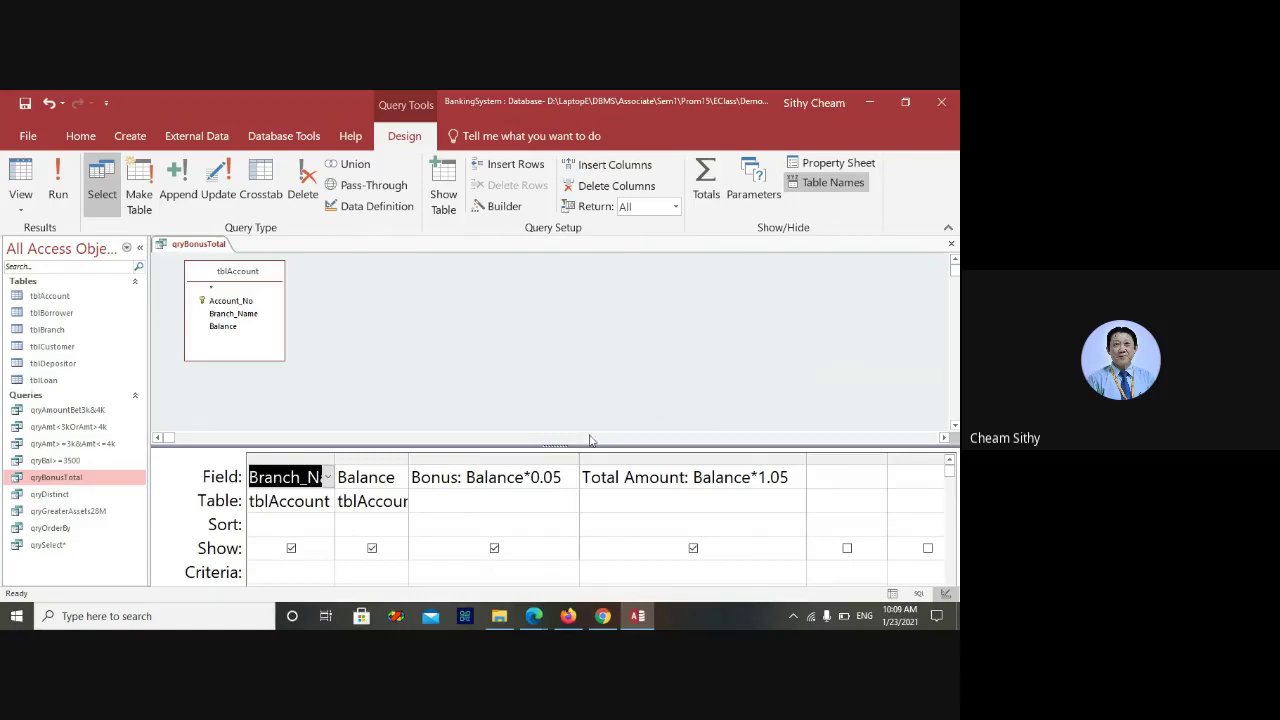
# Open the field properties of the calculated Bonus column and set its format to Currency
pyautogui.click(458, 502)
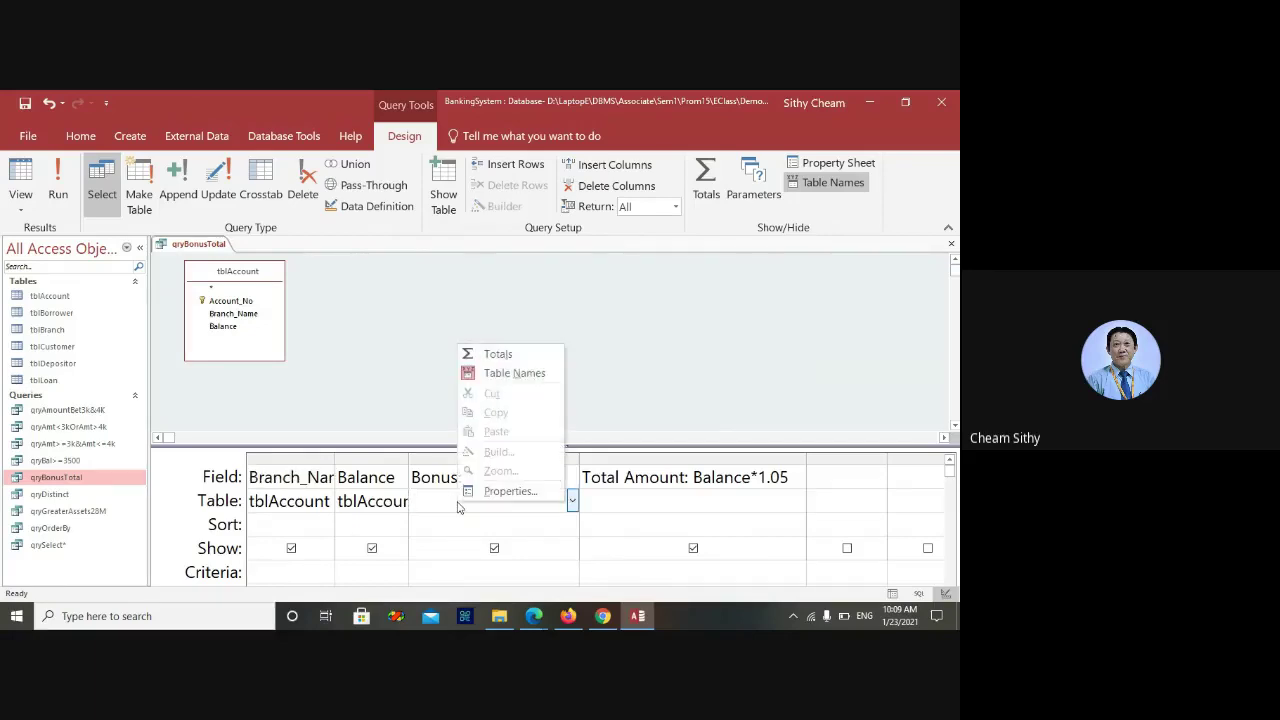
pyautogui.rightClick(458, 502)
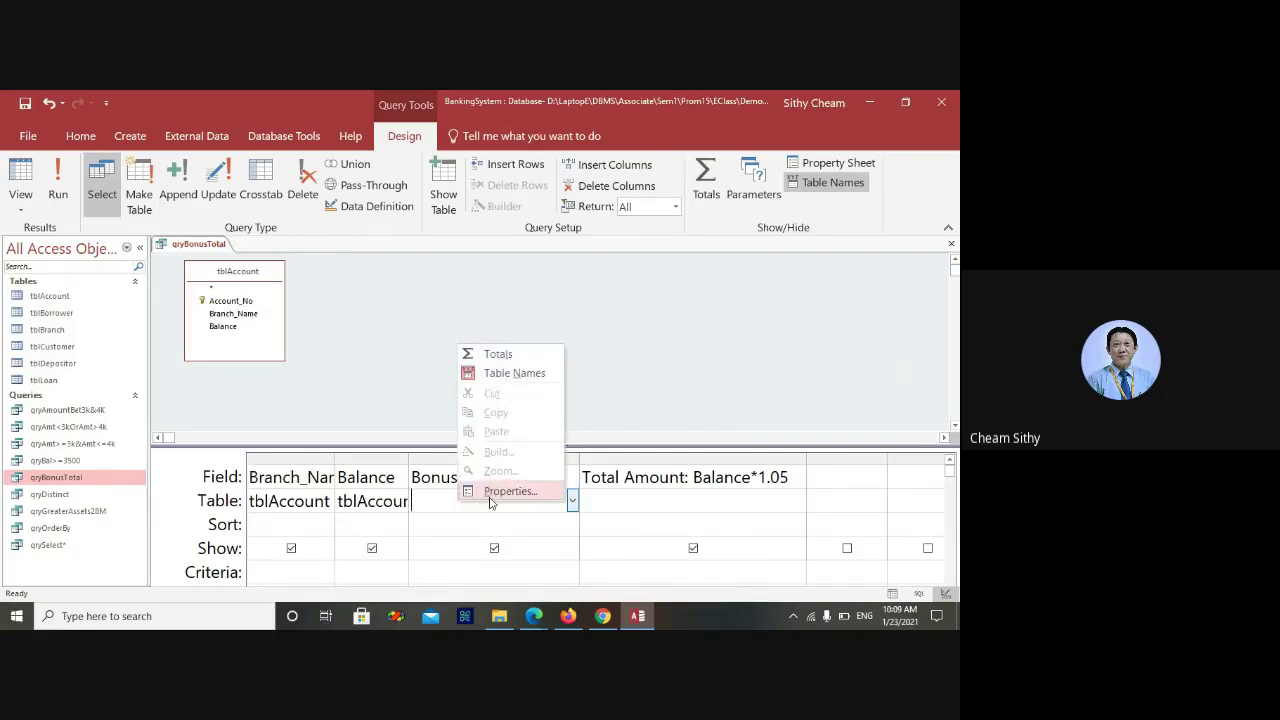
pyautogui.click(490, 491)
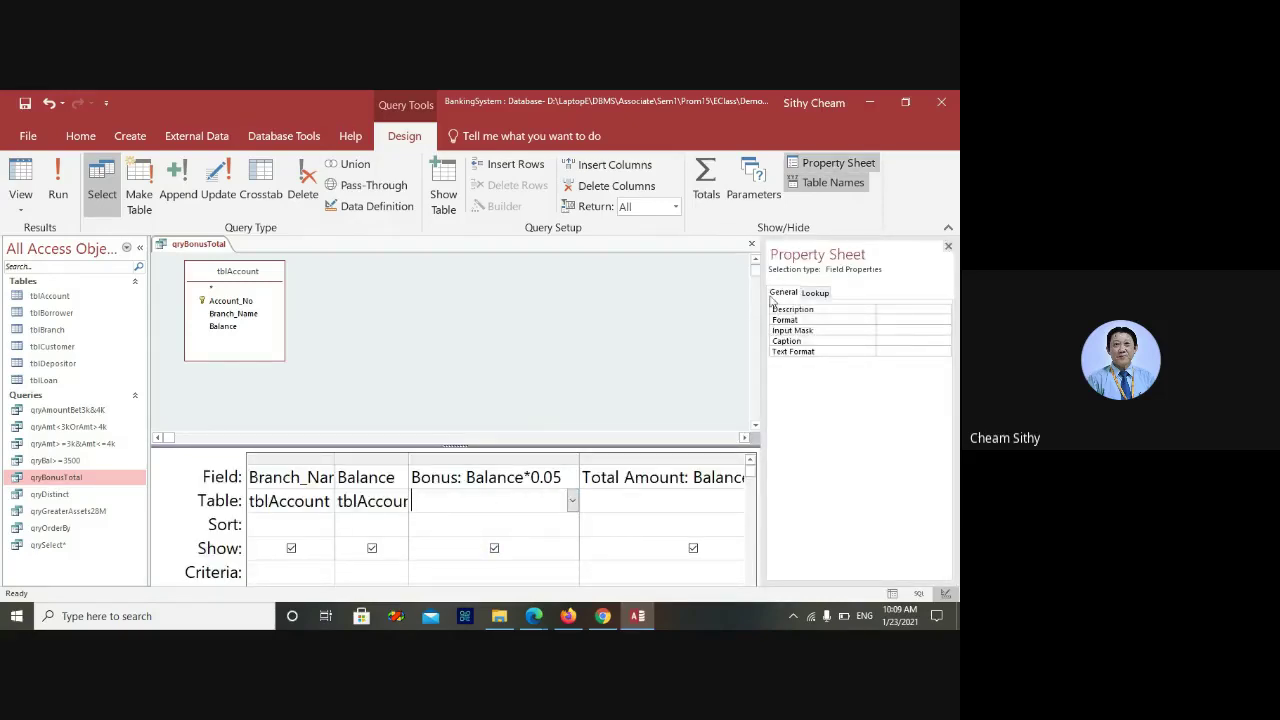
pyautogui.click(896, 321)
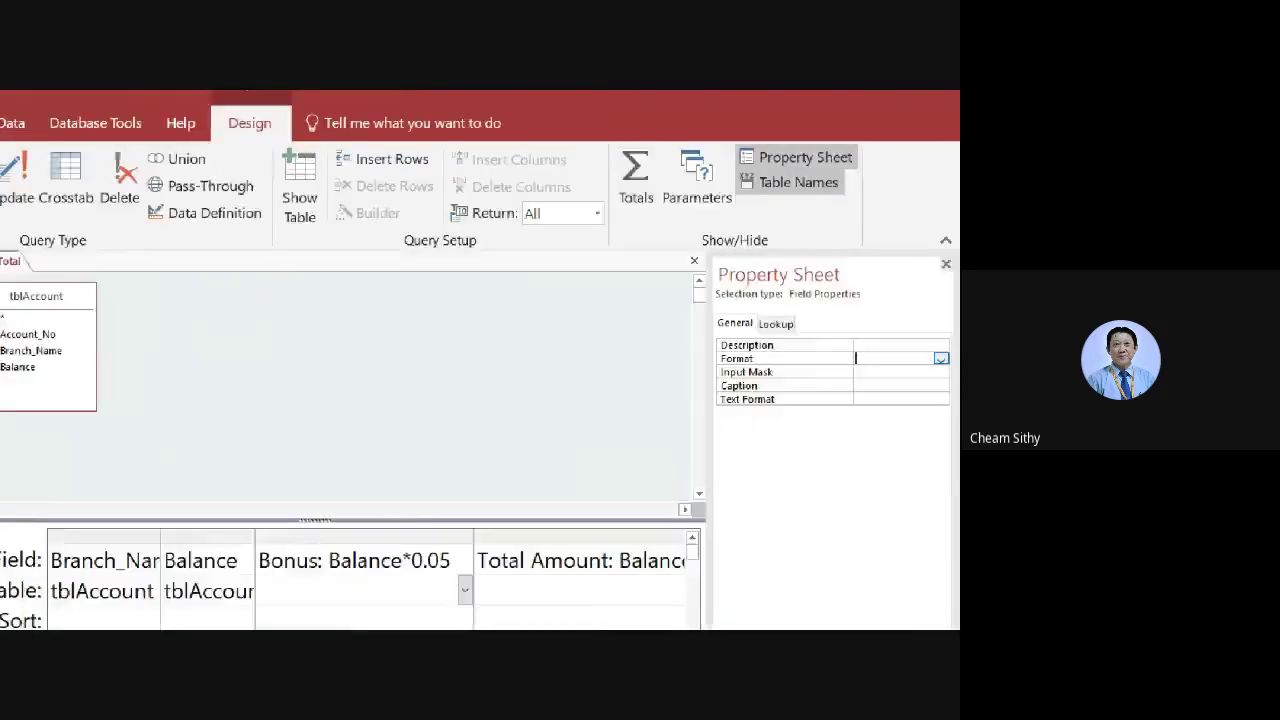
pyautogui.click(944, 320)
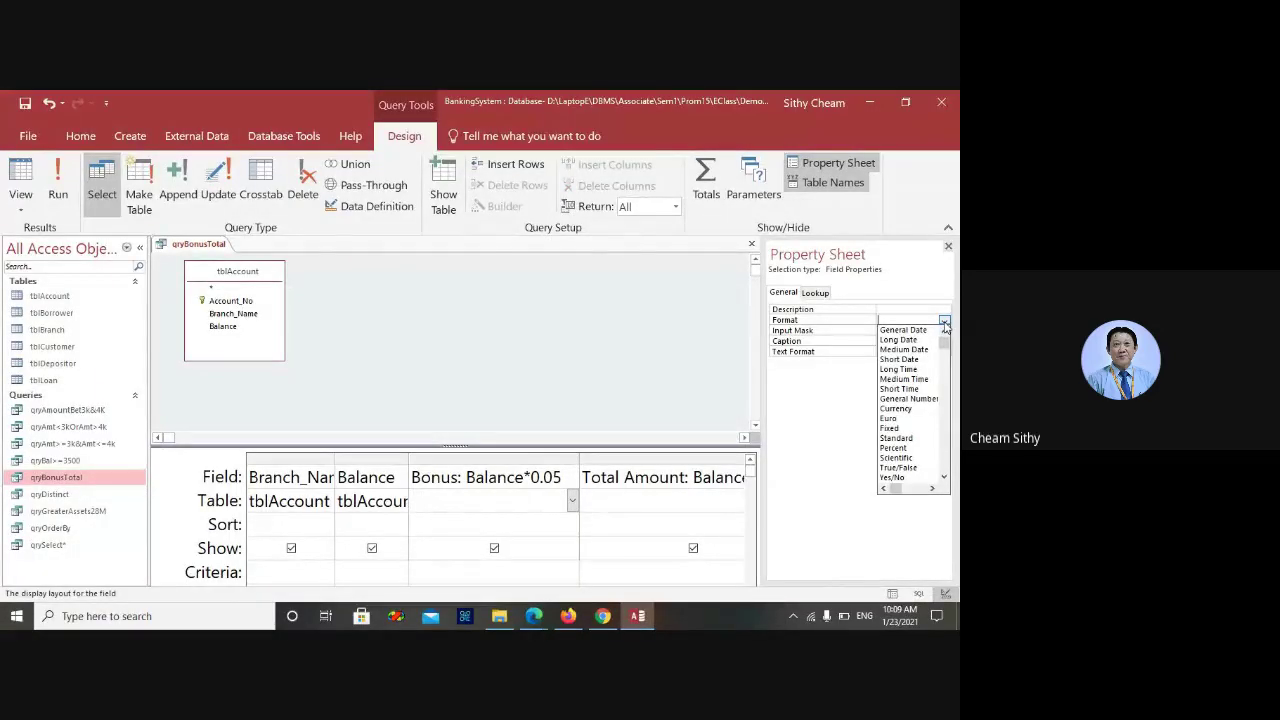
pyautogui.click(900, 409)
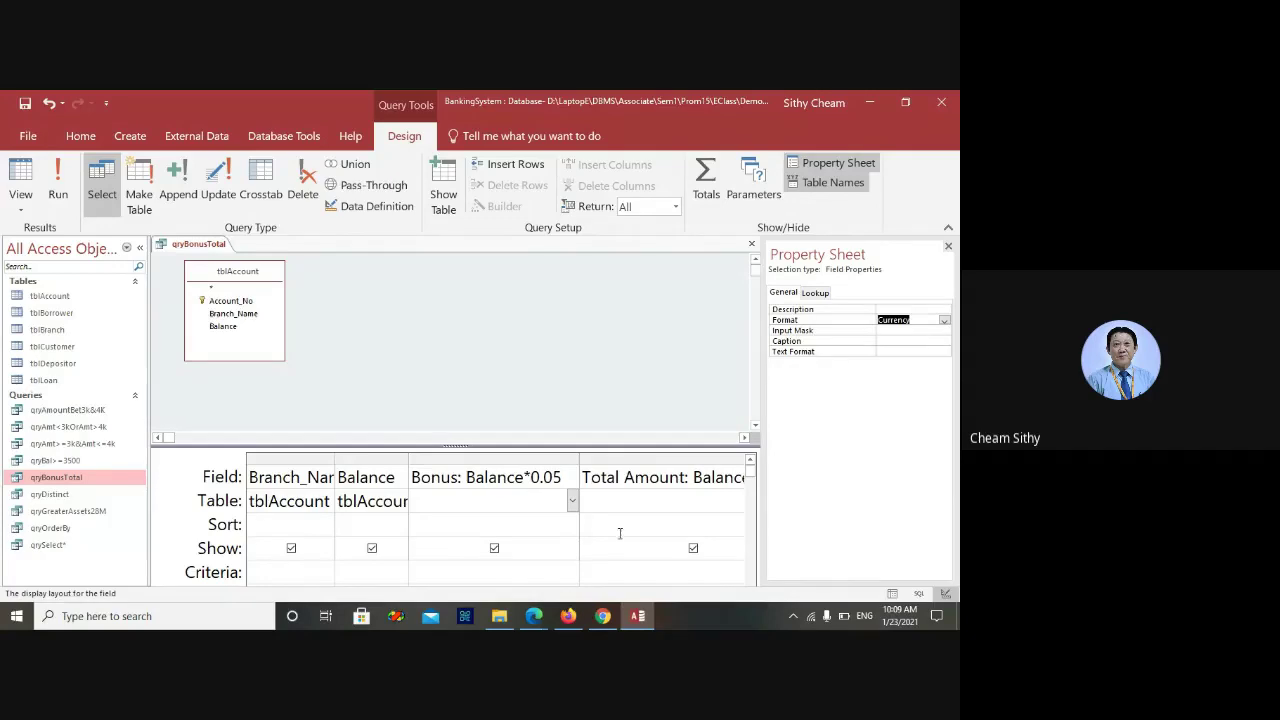
# Set the format of the calculated Total Amount column to Currency
pyautogui.click(625, 502)
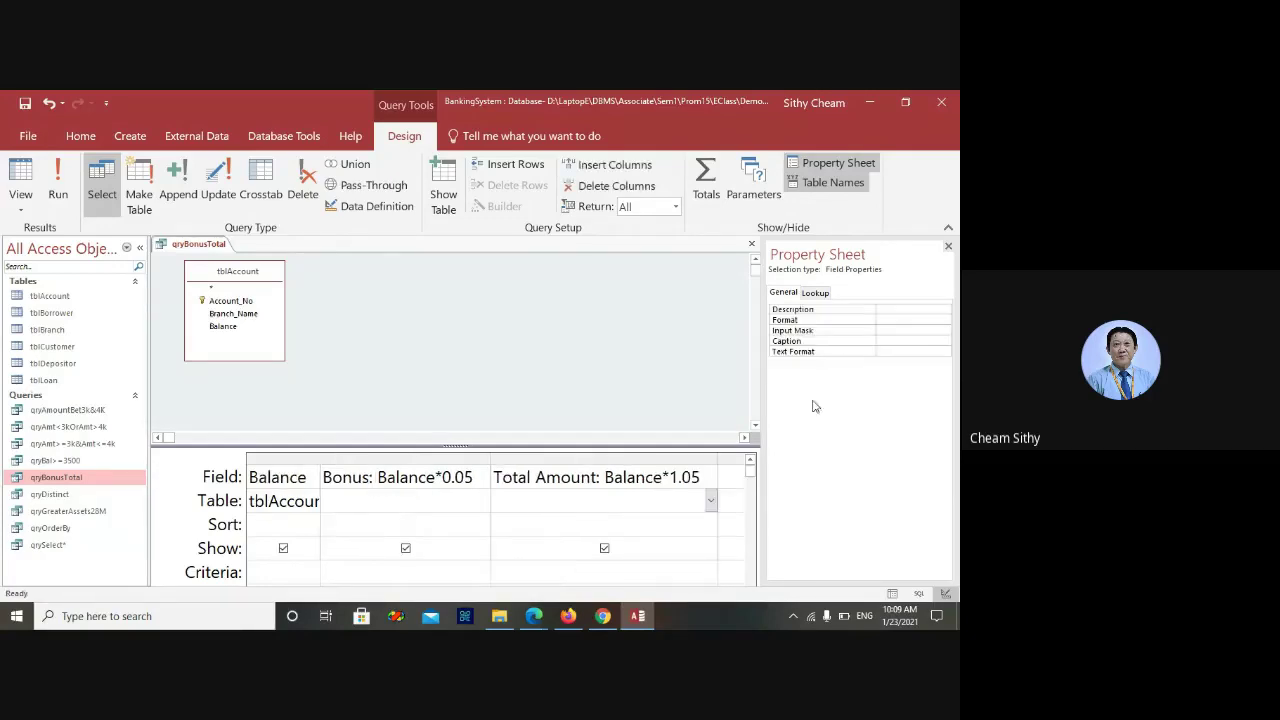
pyautogui.click(889, 323)
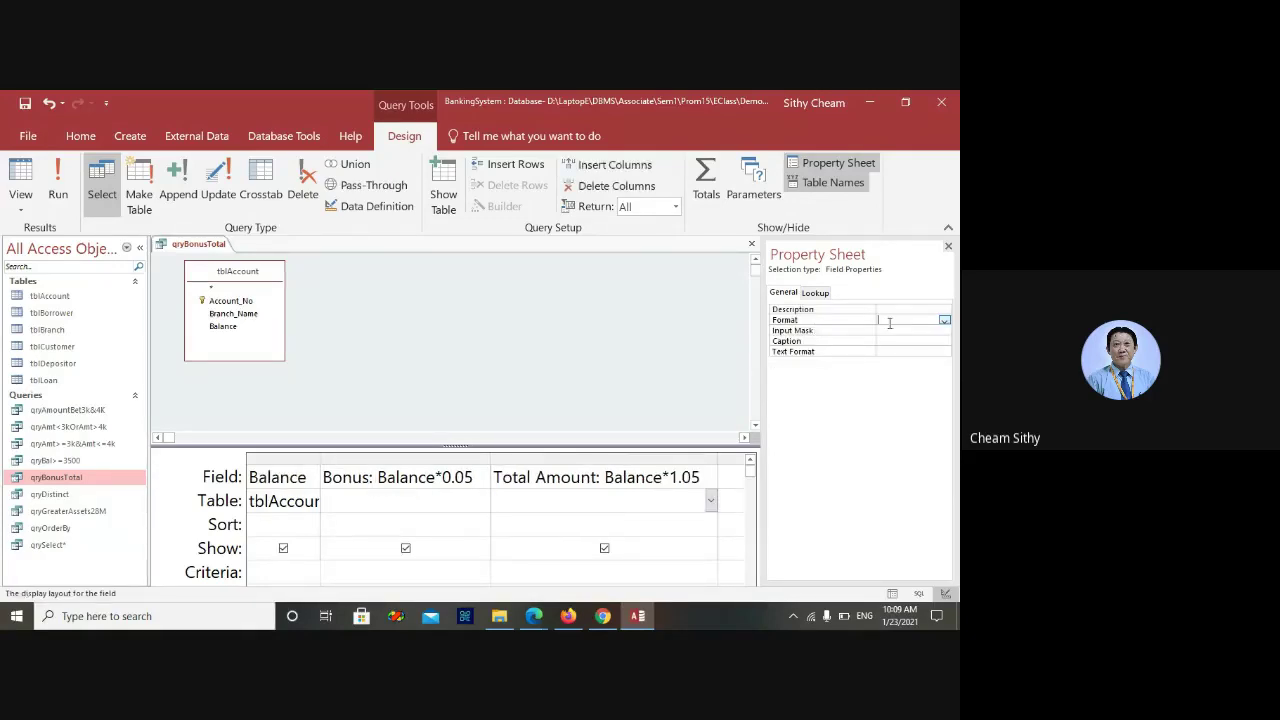
pyautogui.click(943, 321)
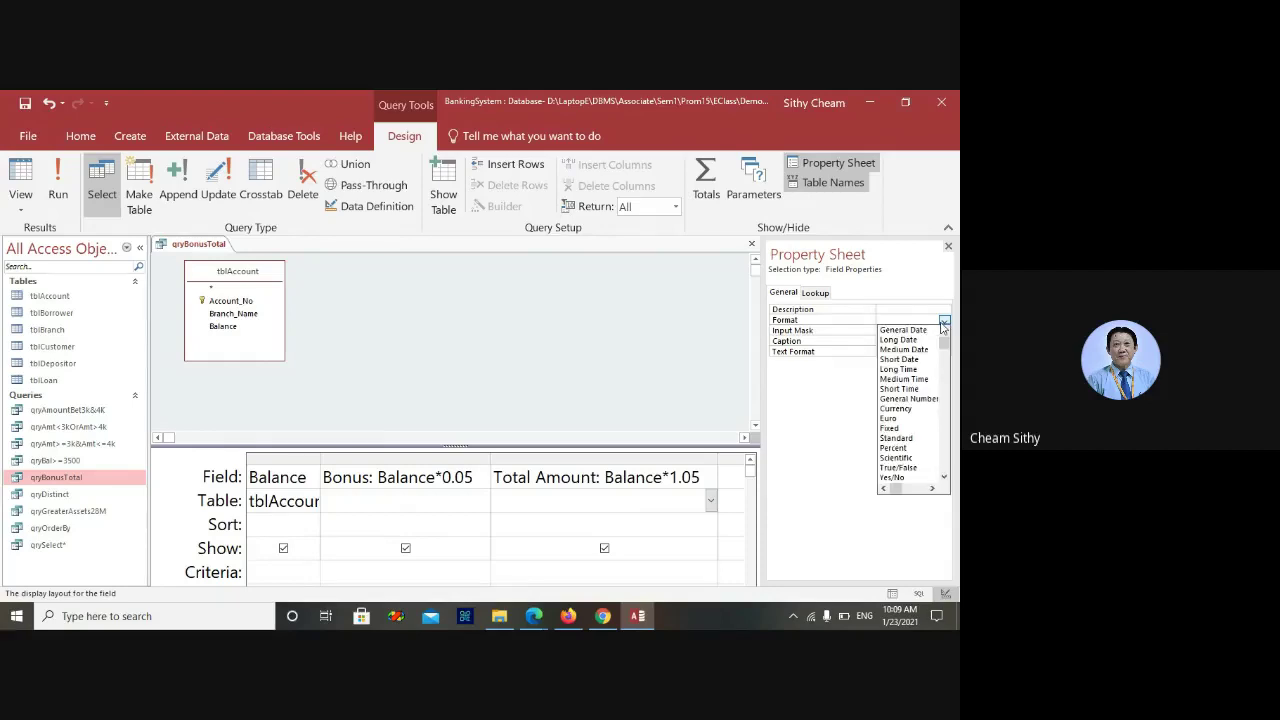
pyautogui.click(900, 408)
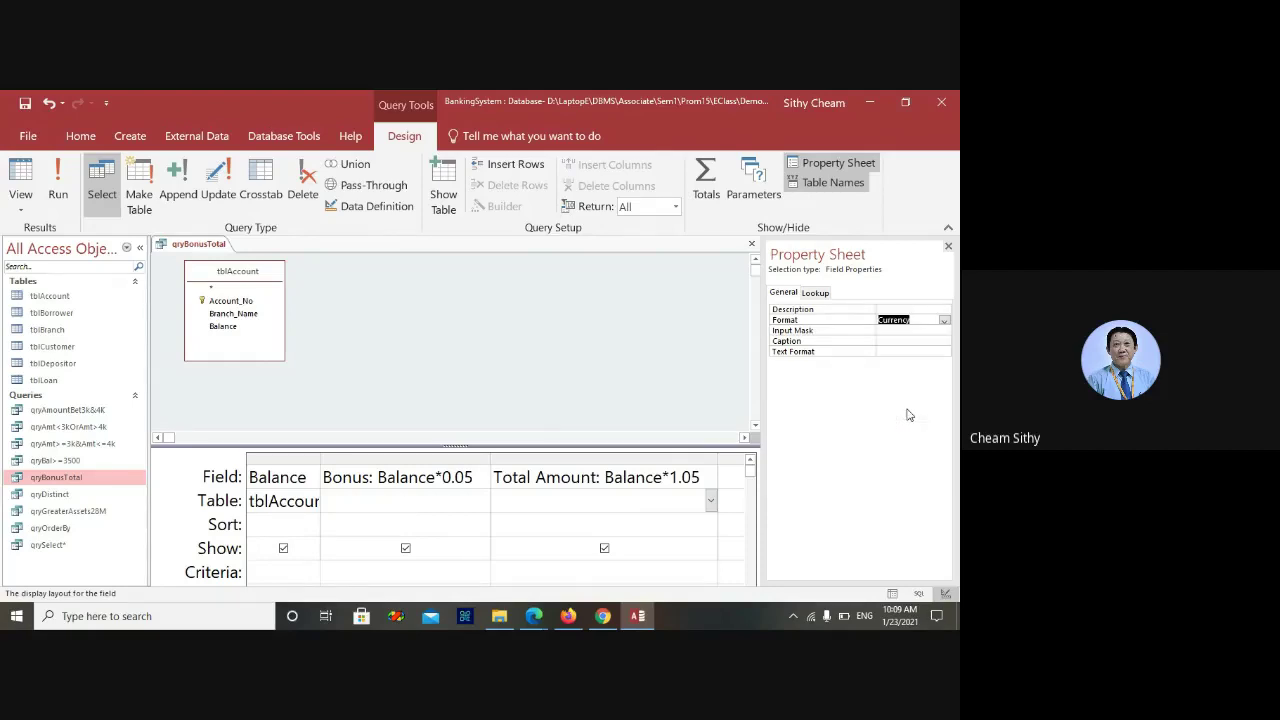
# Run qryBonusTotal to check its Bonus and Total Amount values, then return to Design View and review the Bonus column's format
pyautogui.click(58, 180)
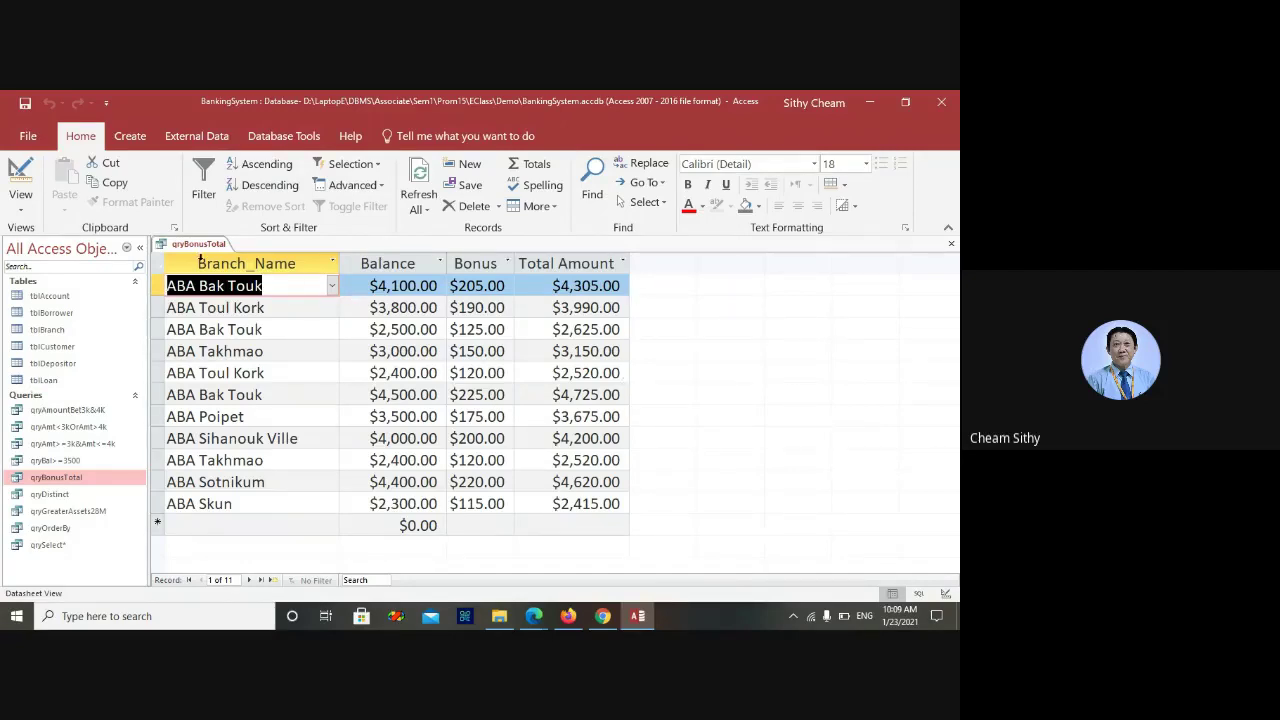
pyautogui.rightClick(187, 249)
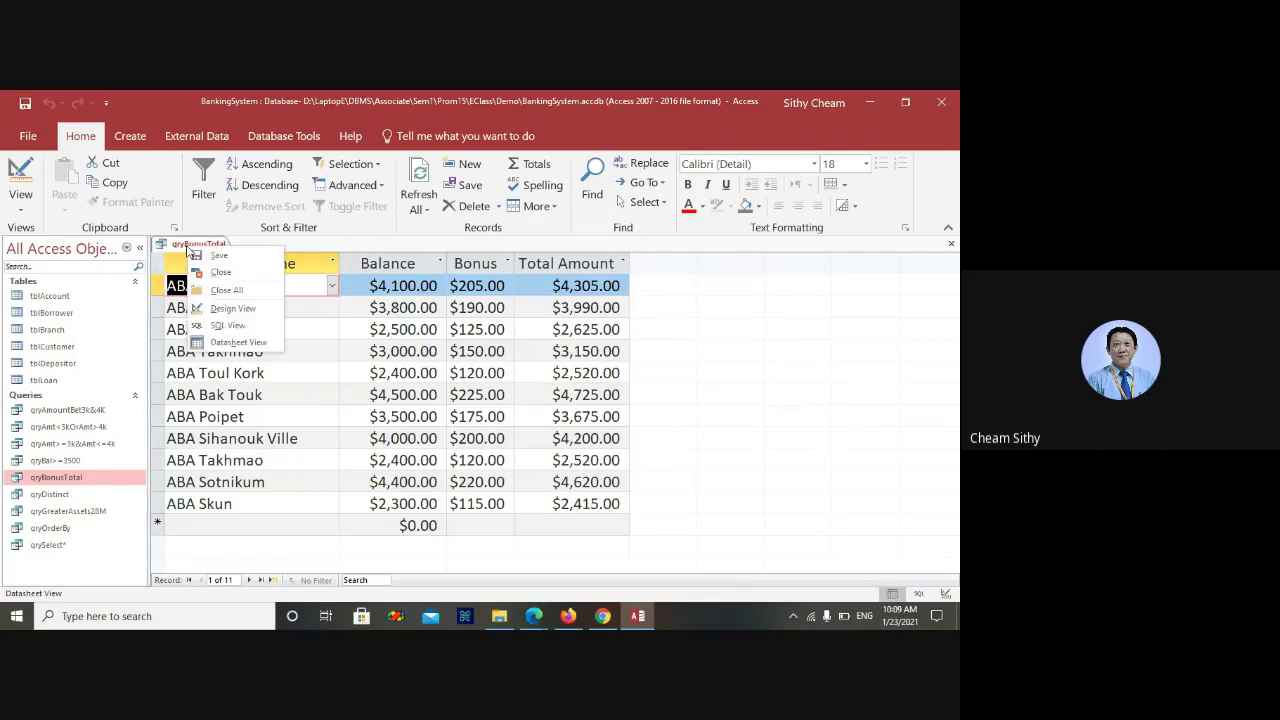
pyautogui.click(208, 309)
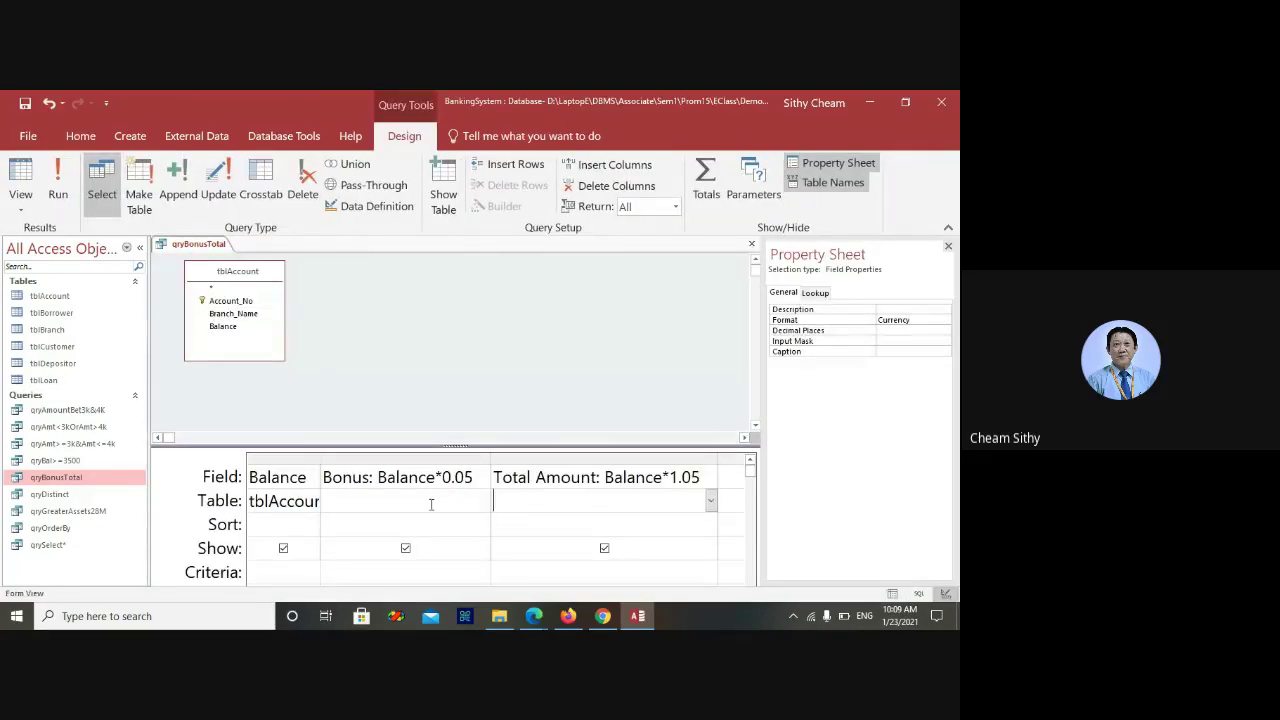
pyautogui.click(431, 504)
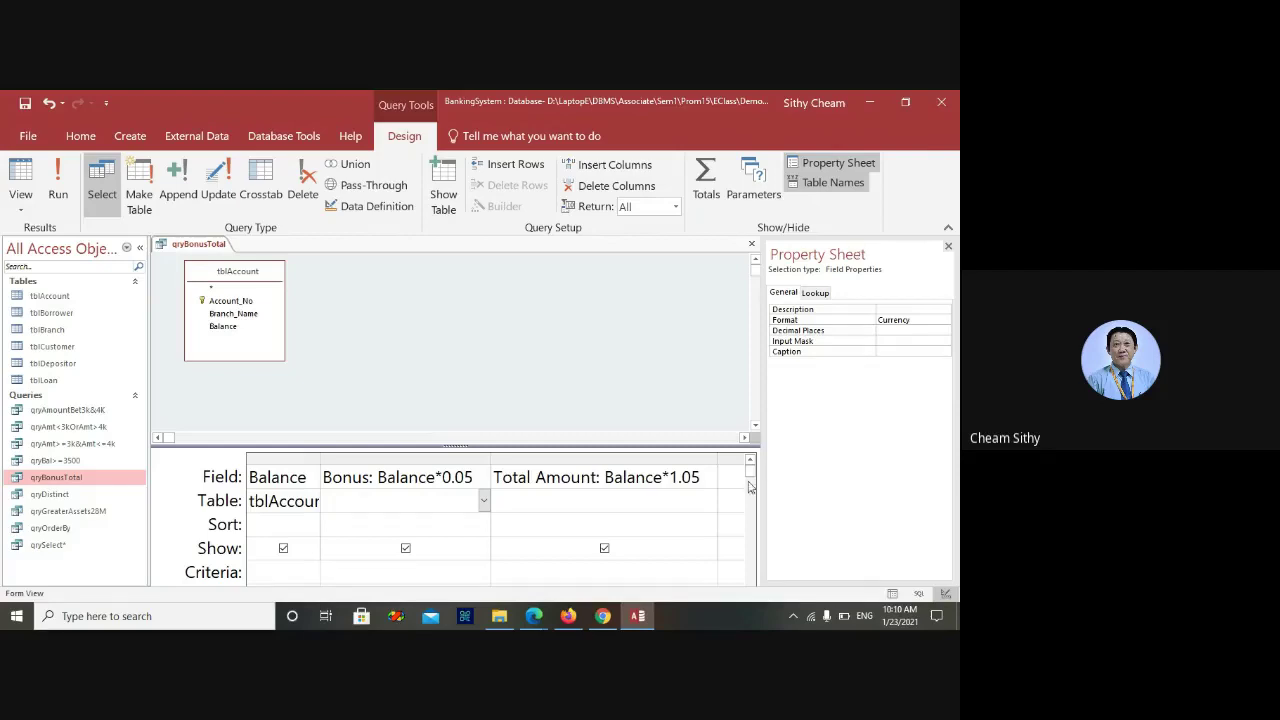
# Close qryBonusTotal and open the Relationships diagram of the BankingSystem database
pyautogui.click(754, 247)
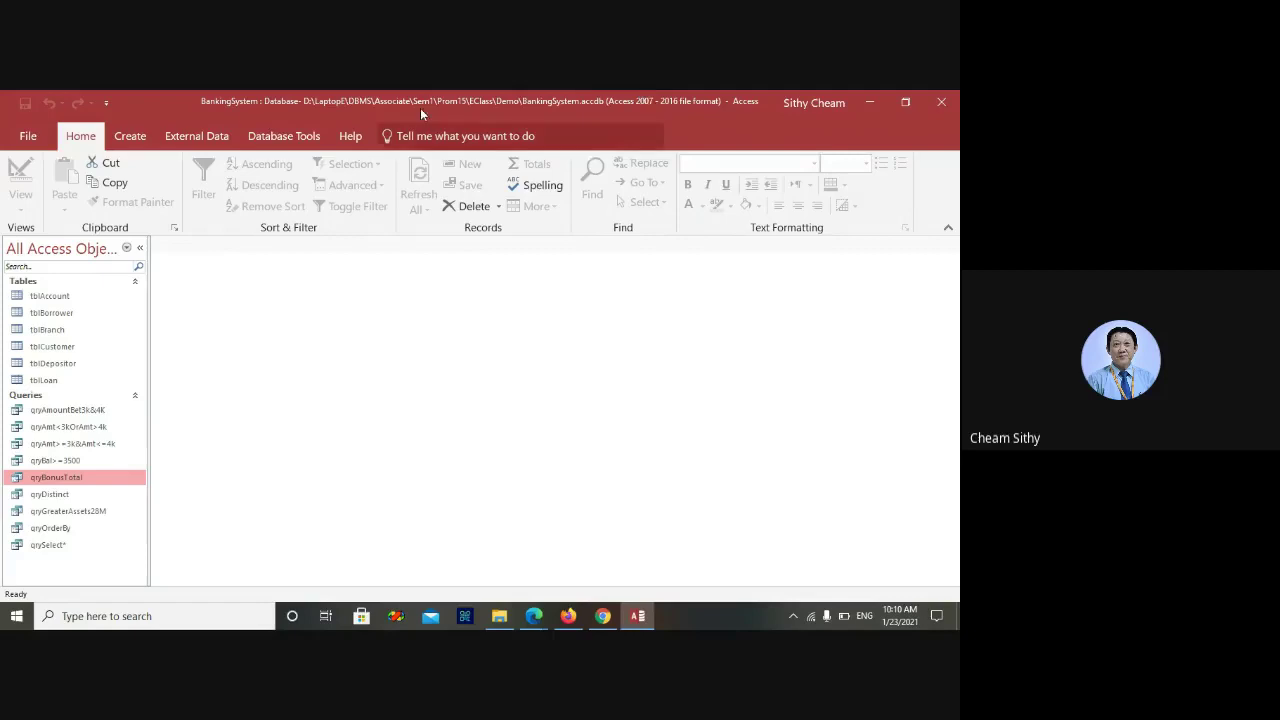
pyautogui.click(224, 137)
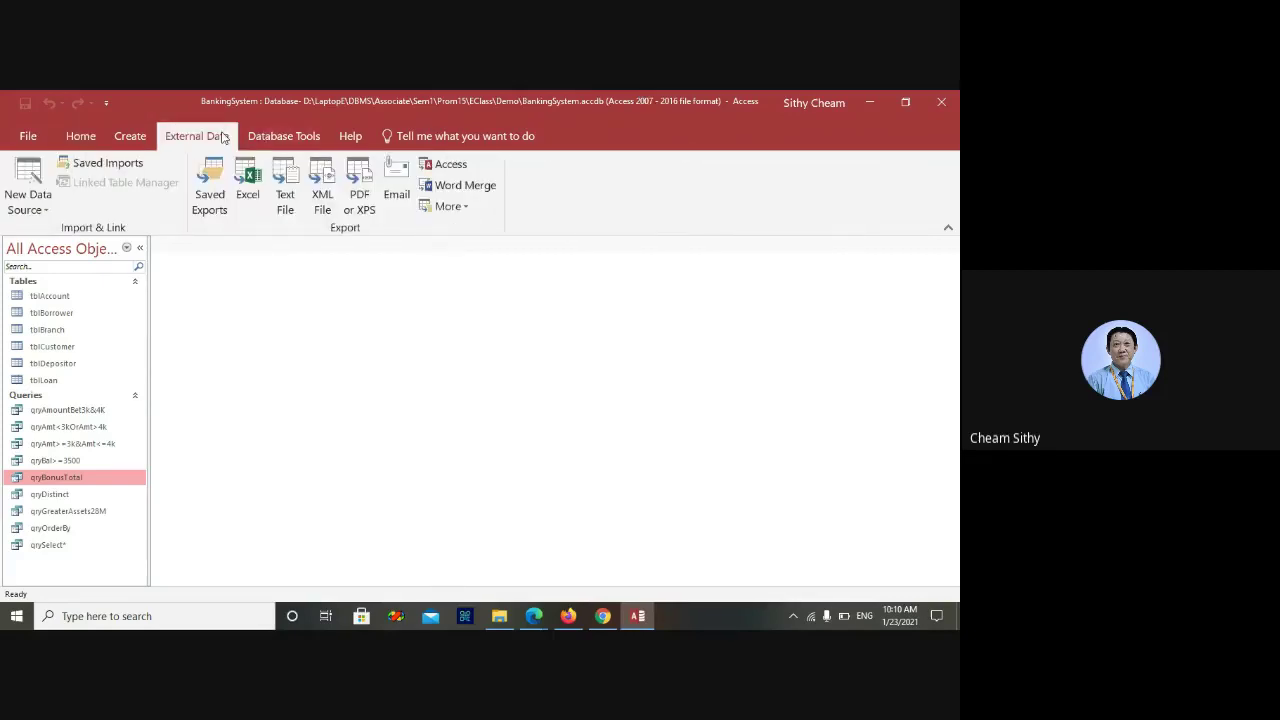
pyautogui.click(250, 140)
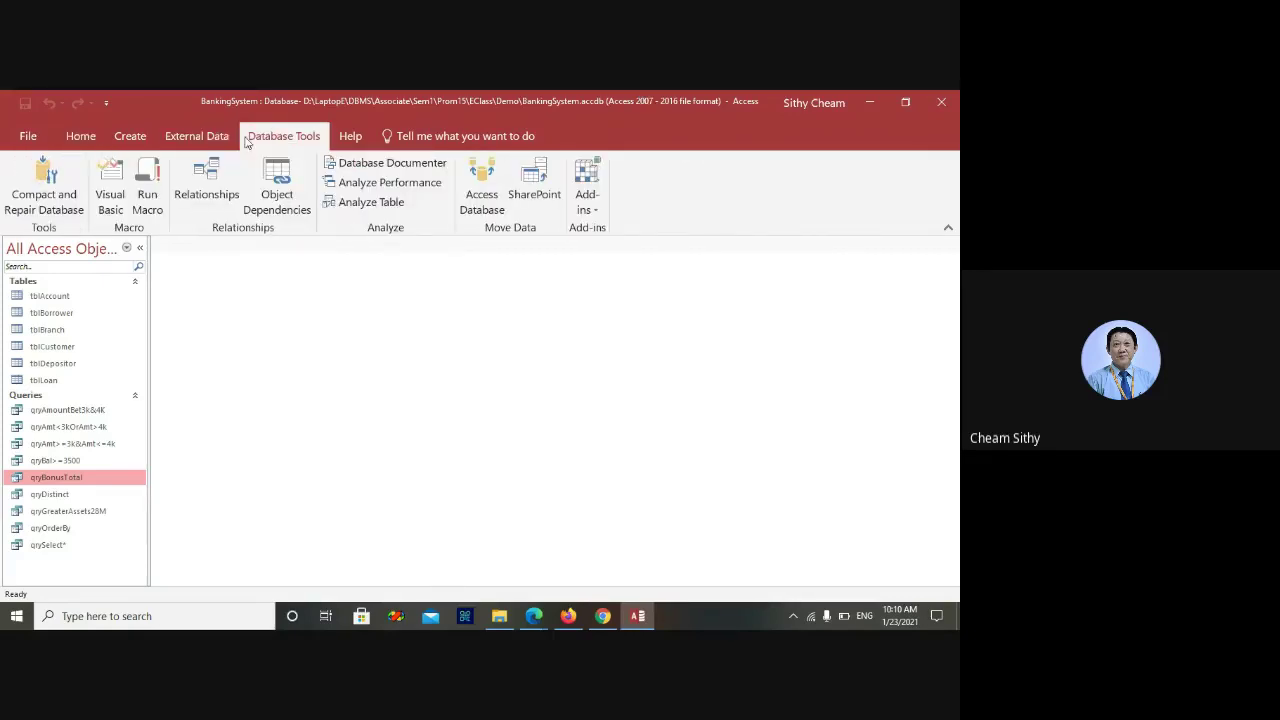
pyautogui.click(206, 185)
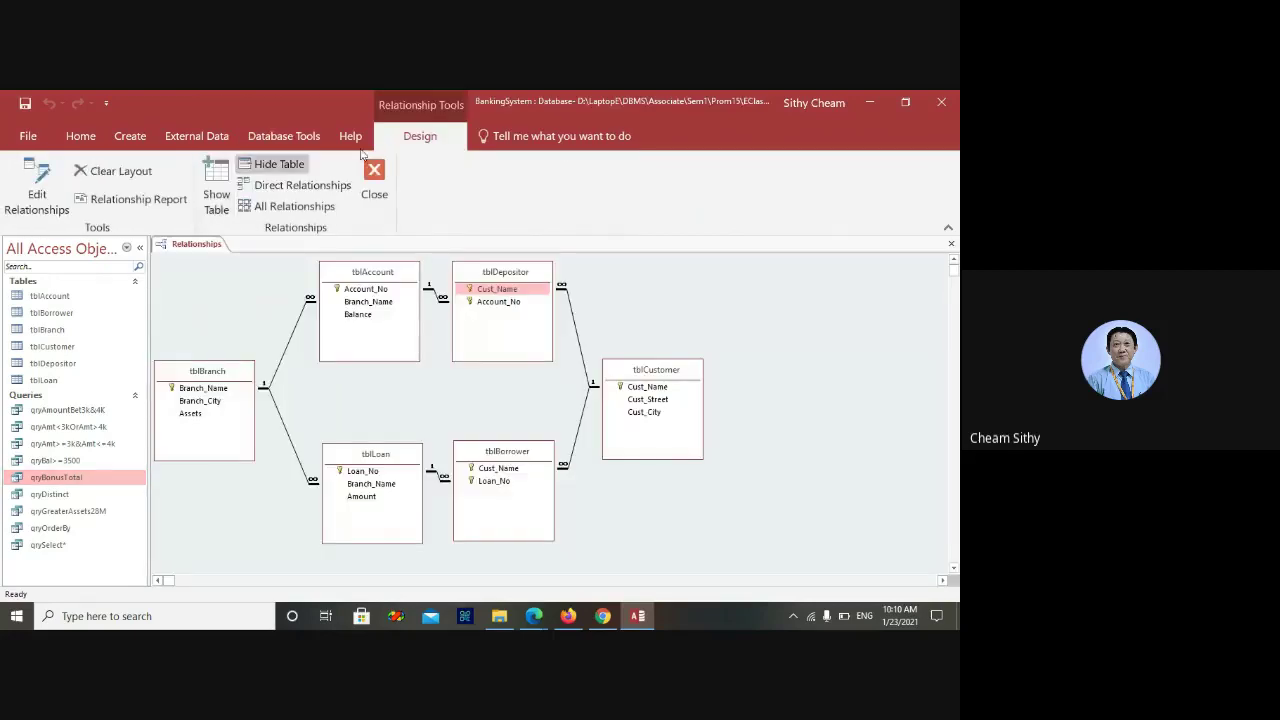